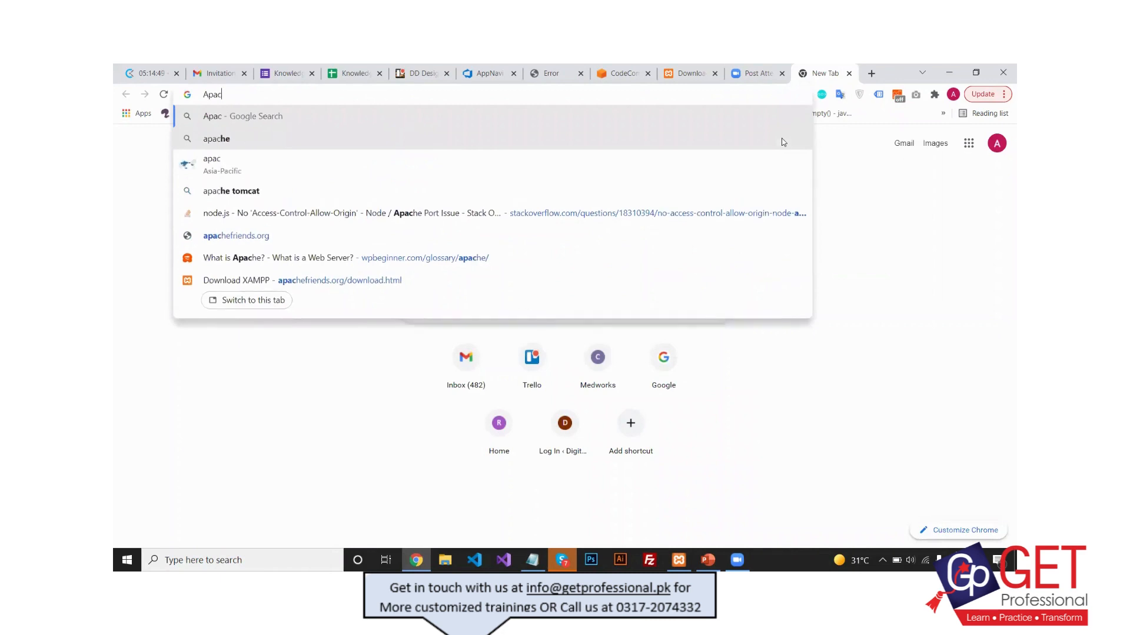
Step: Load the apachefriends.org home page by trimming download.html from the suggested address
key(Down)
key(Down)
key(Down)
key(Down)
key(Down)
key(Down)
key(Down)
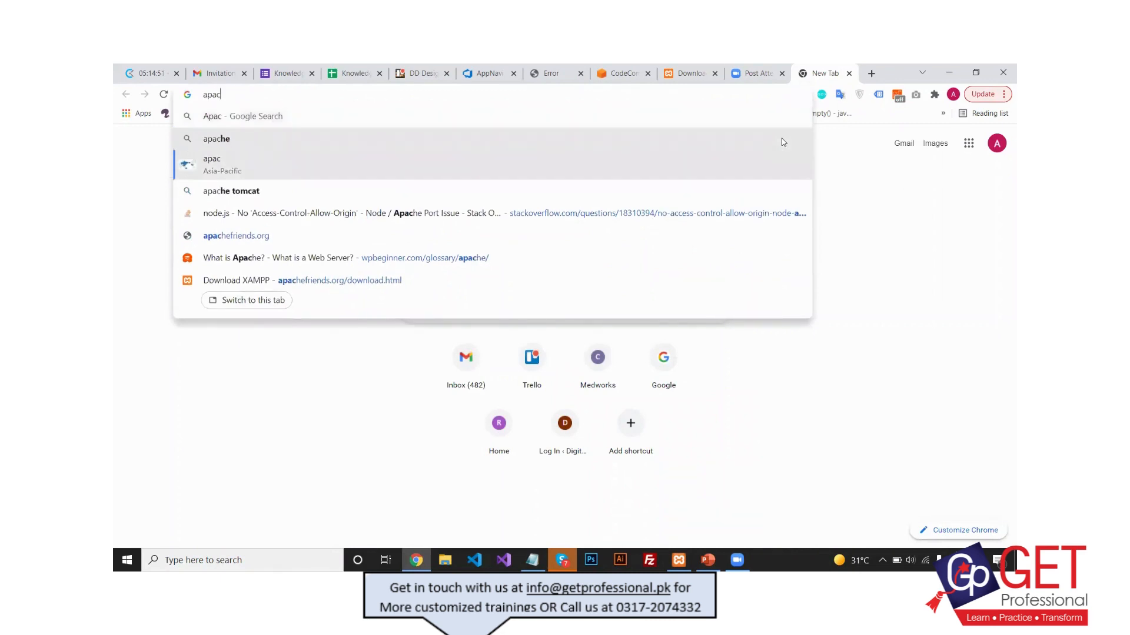
key(ctrl+shift+Left)
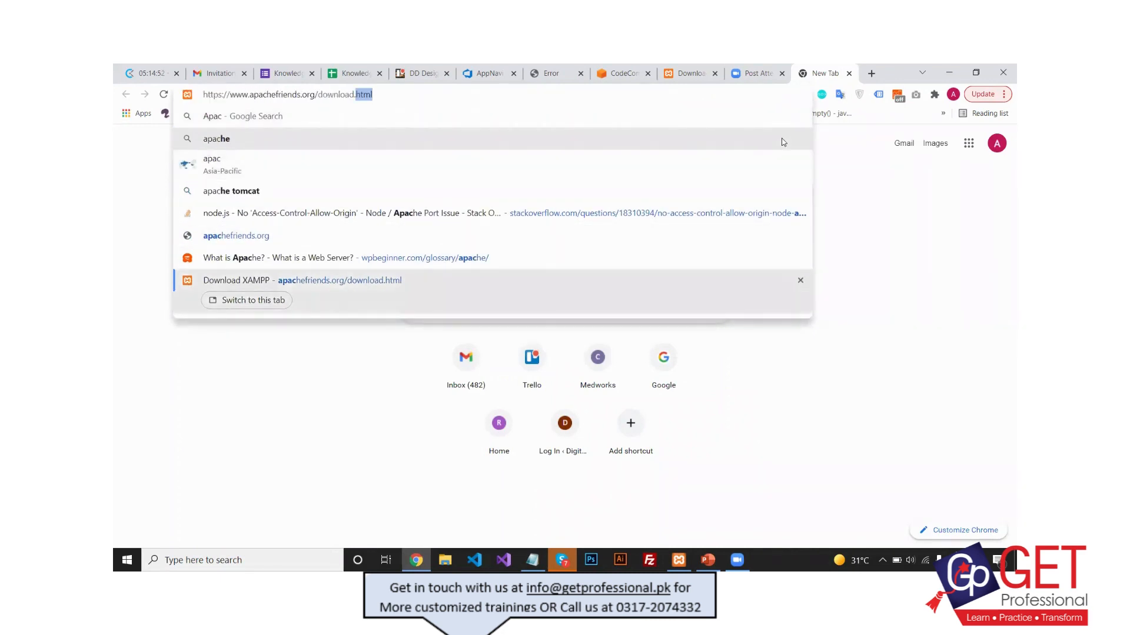
key(ctrl+shift+Left)
key(BackSpace)
key(Return)
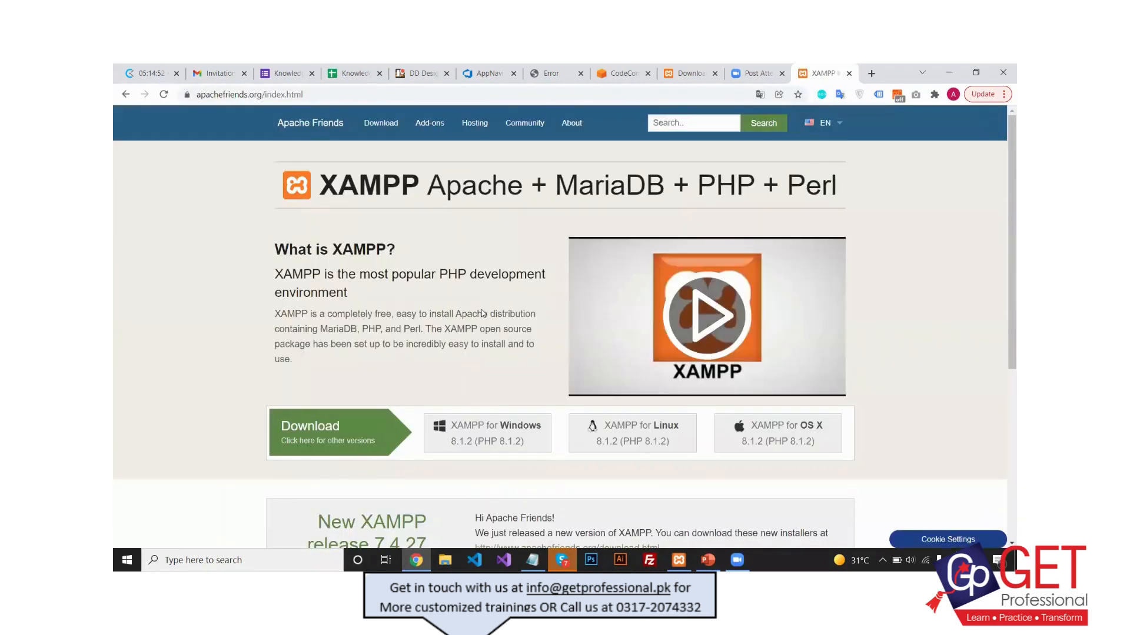
Step: Search Google for 'xampp download' and open the Apache Friends XAMPP download page
click(277, 97)
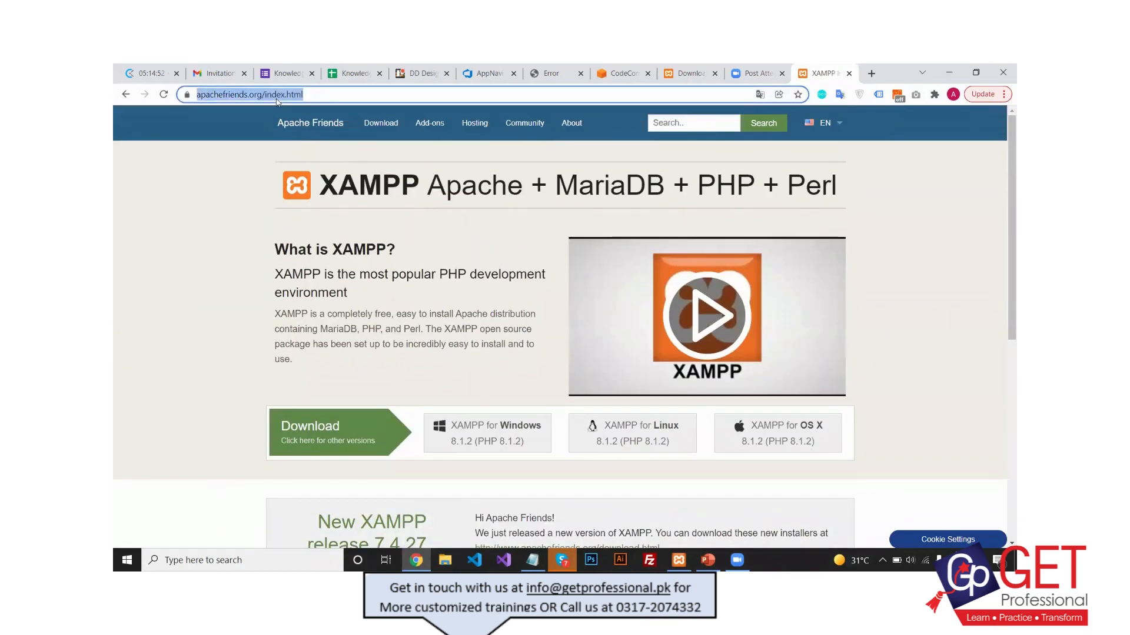
text(xampp d)
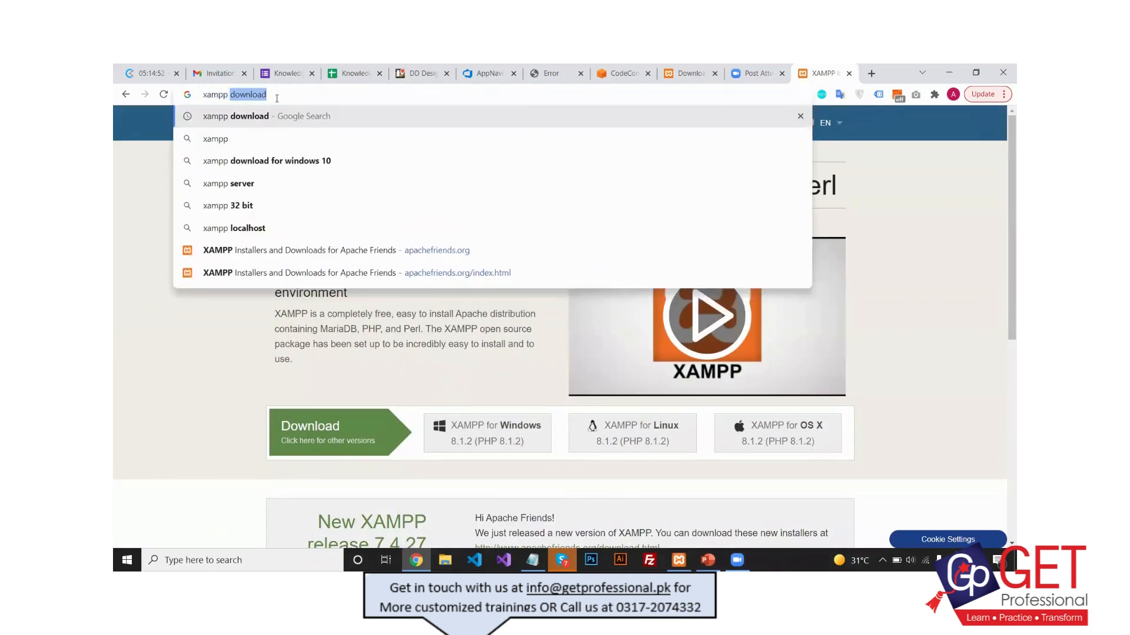
text(ownload)
key(Return)
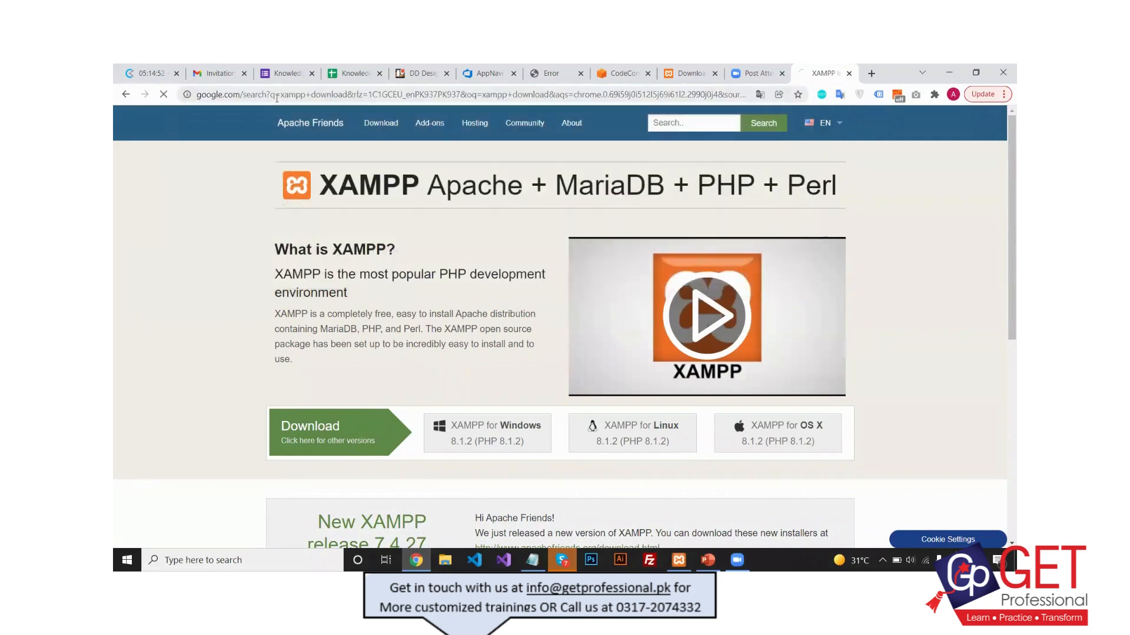
click(312, 235)
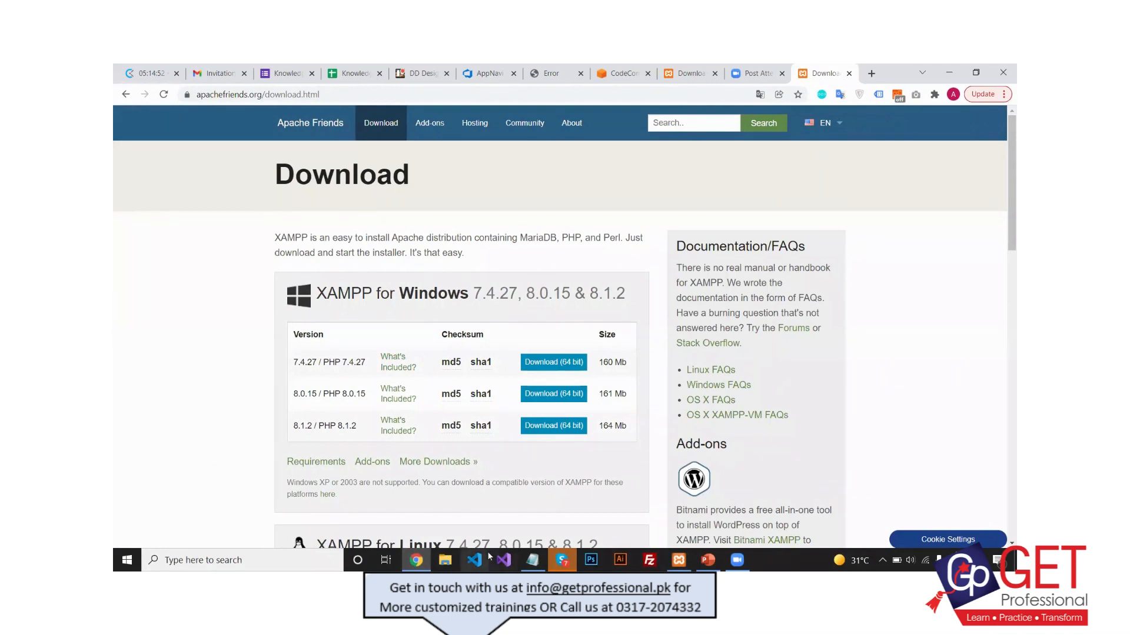
click(446, 560)
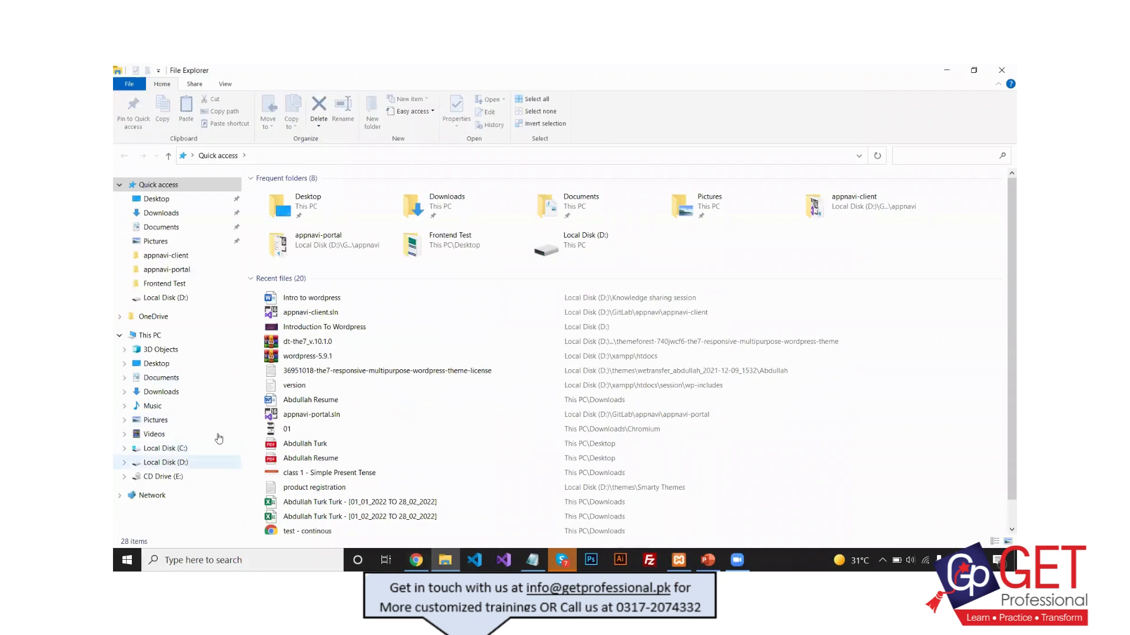
Step: Browse Local Disk (D:) into the xampp folder and launch xampp-control
click(166, 463)
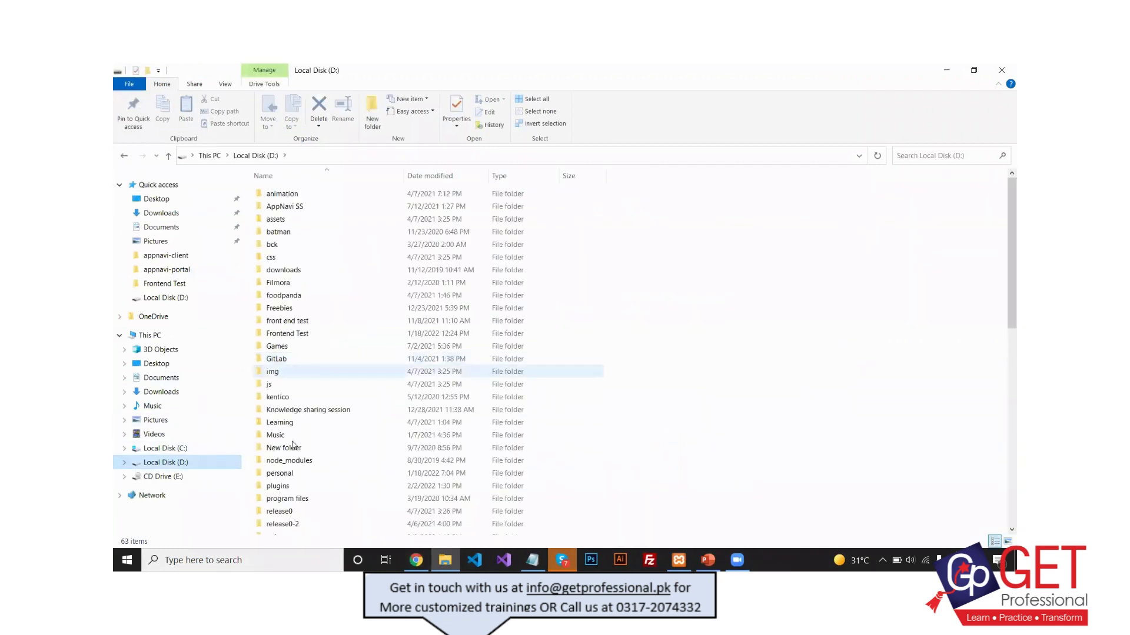
click(288, 511)
scroll(290, 513, down, 10)
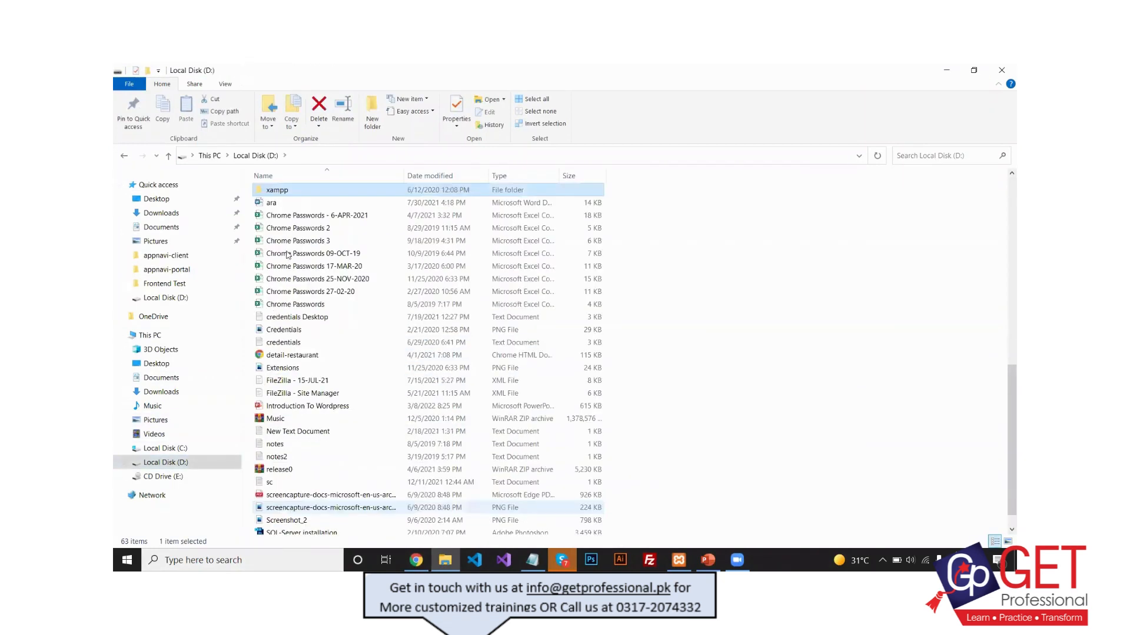
double_click(283, 194)
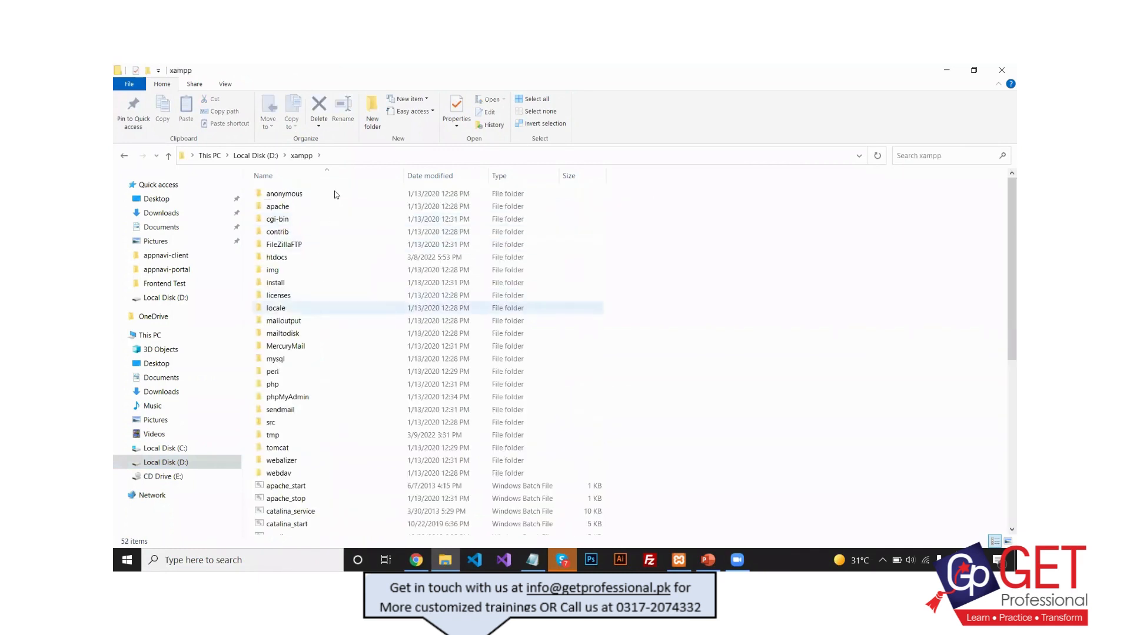
scroll(316, 366, down, 8)
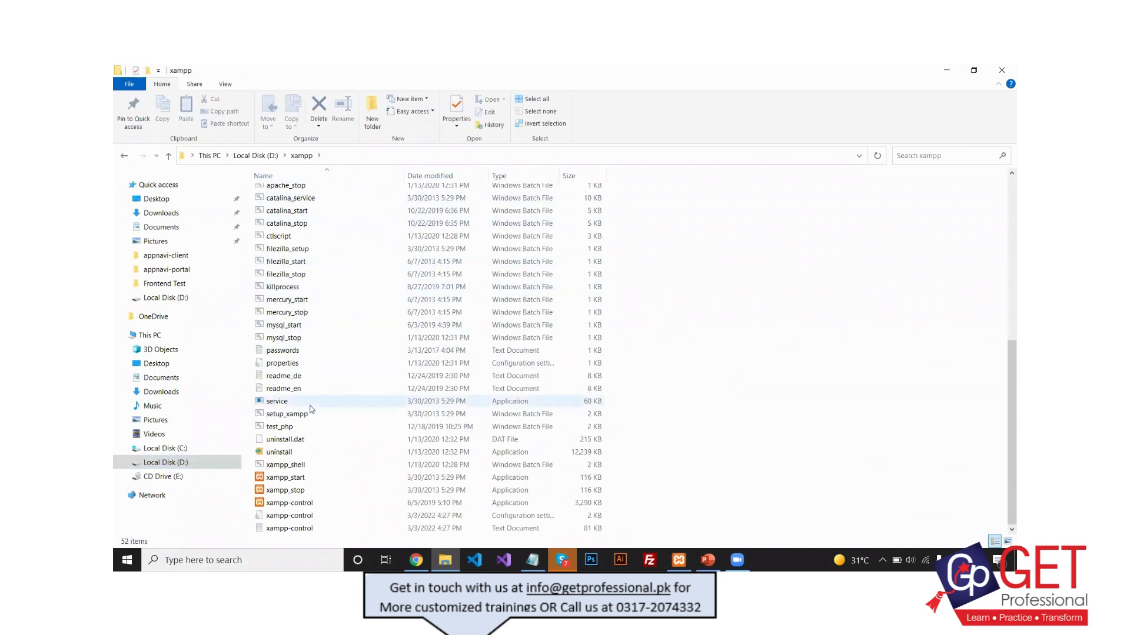
double_click(261, 504)
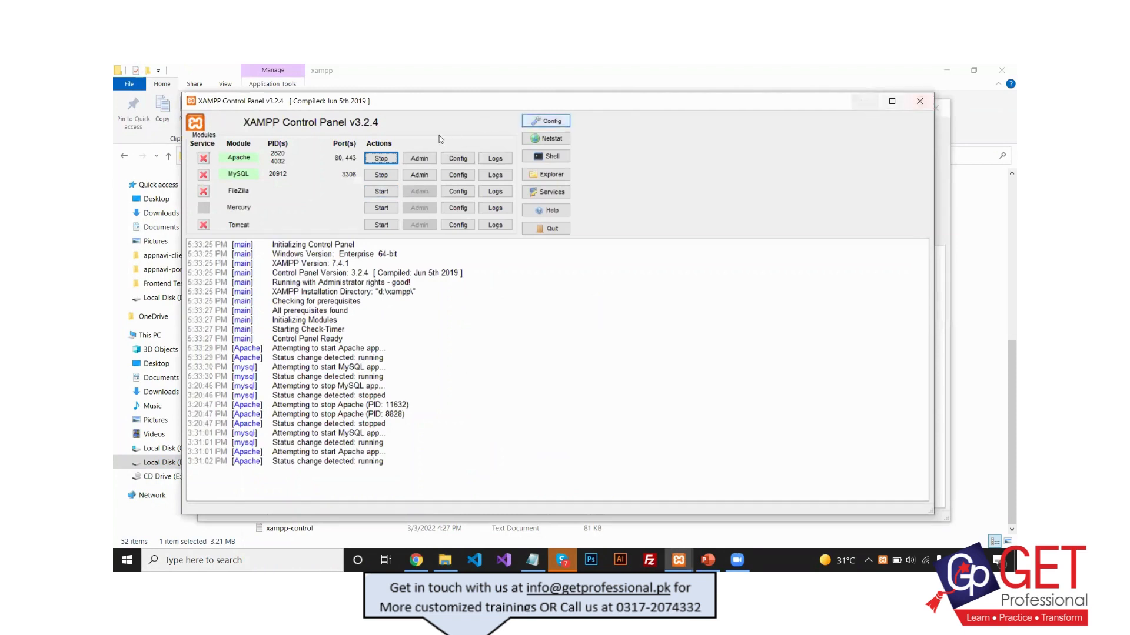
Step: Restart Apache (ports 80, 443) and MySQL (3306), close the duplicate window, and minimize the panel
click(392, 157)
click(385, 173)
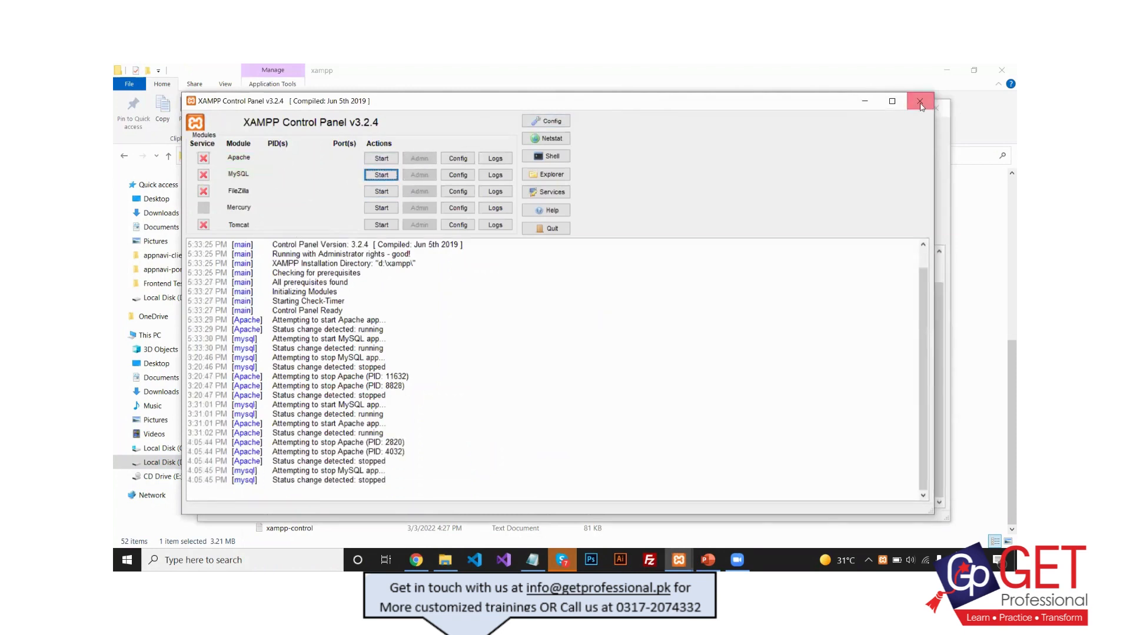
click(919, 101)
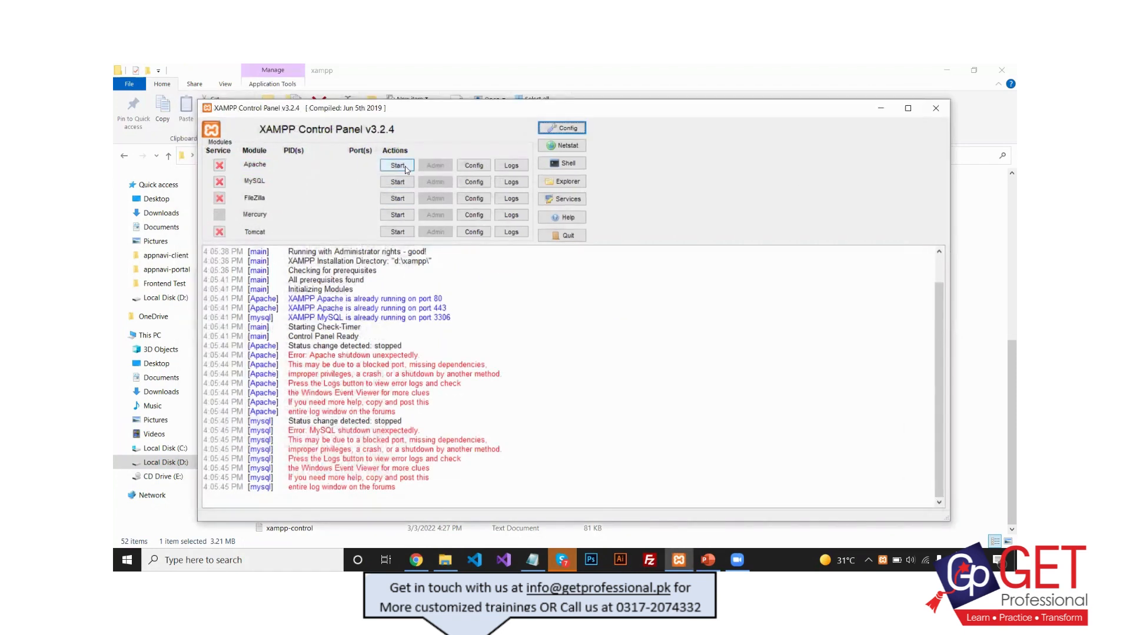
click(405, 168)
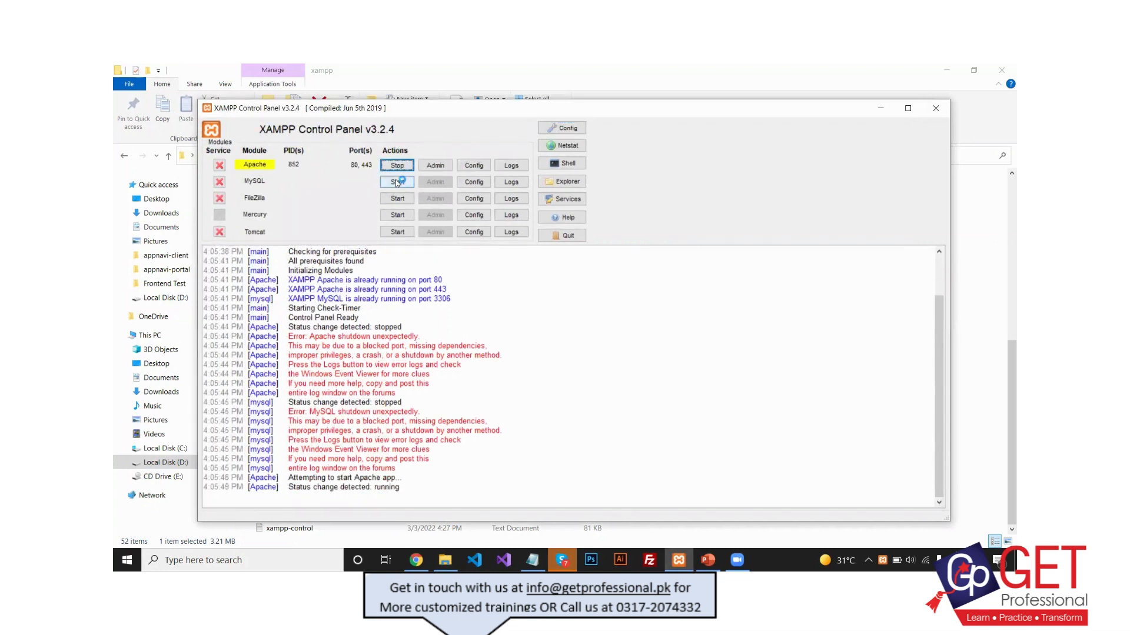
click(398, 182)
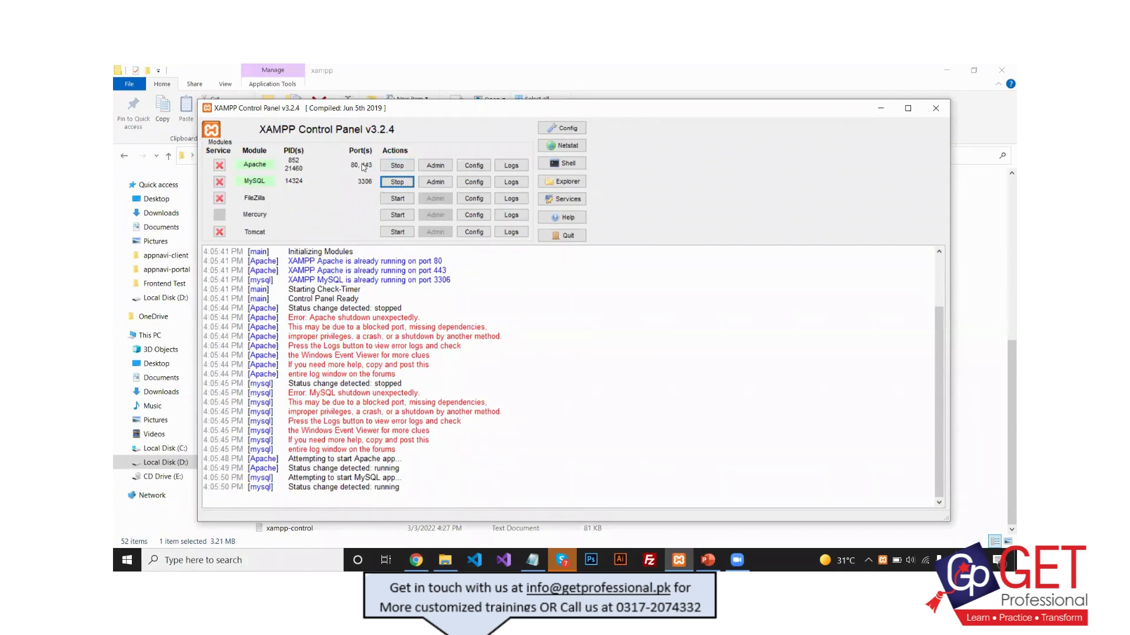
click(880, 112)
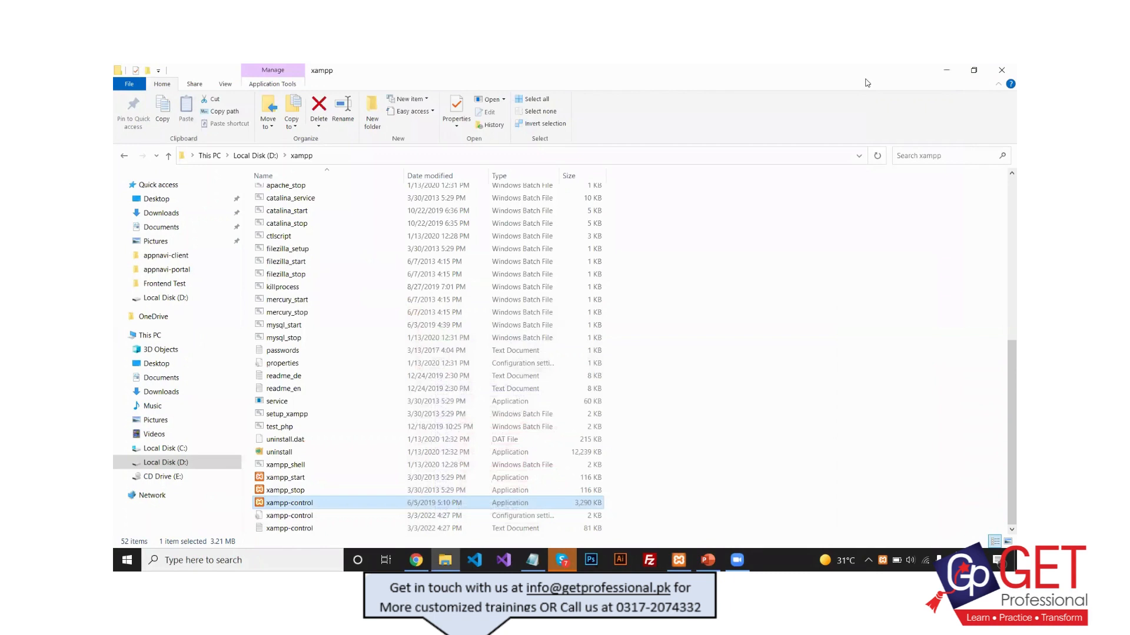
Step: Go to wordpress.org in a new Chrome tab
click(946, 70)
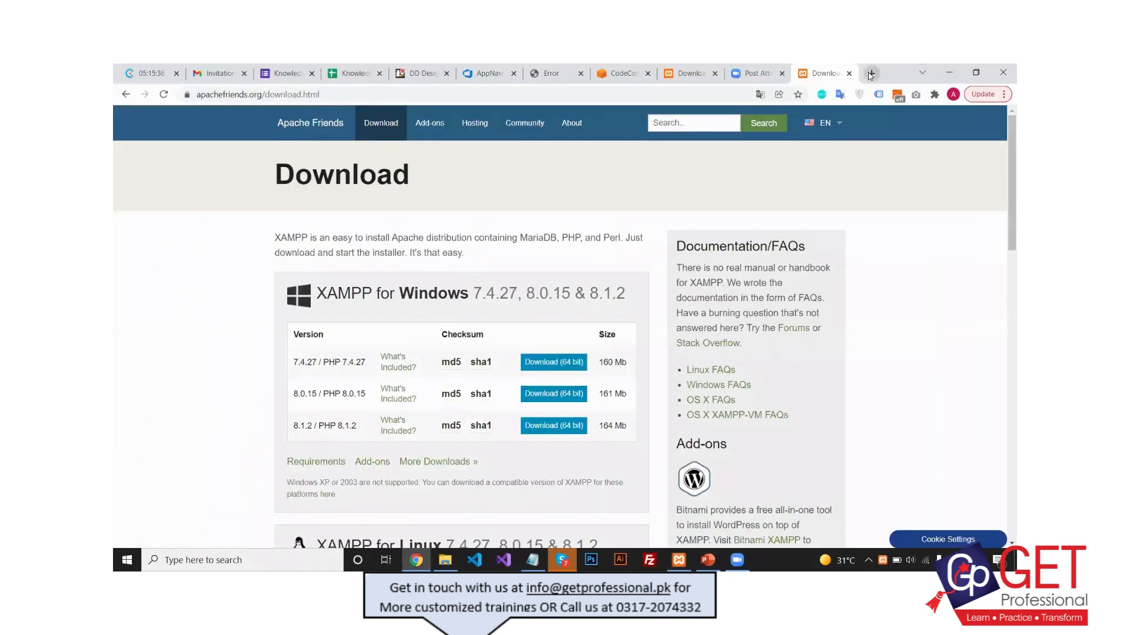
click(870, 73)
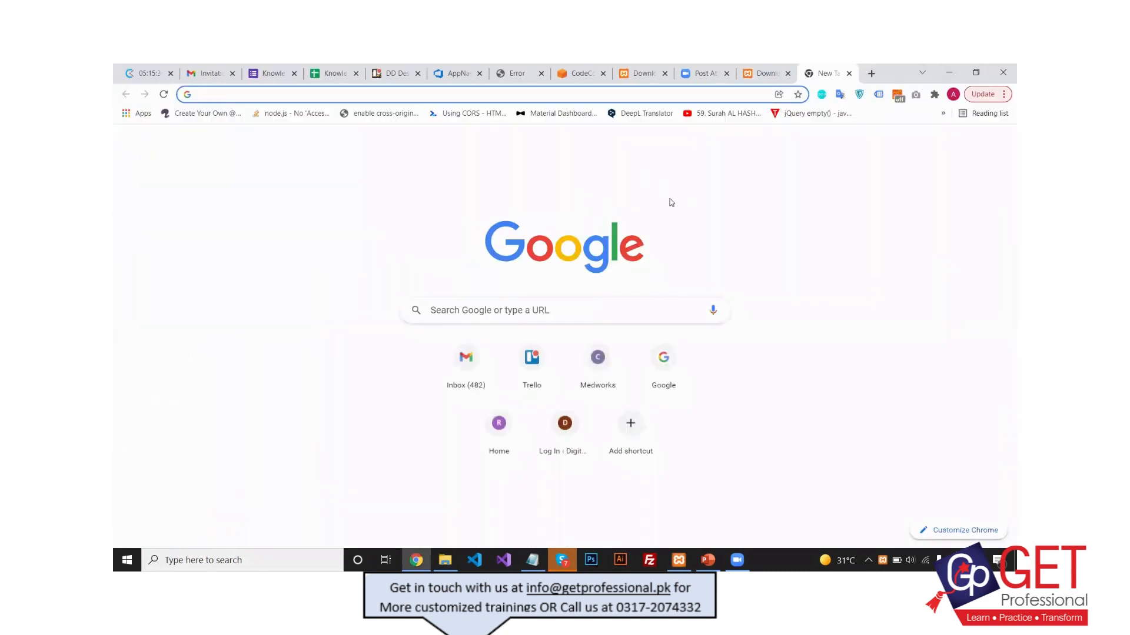
click(235, 98)
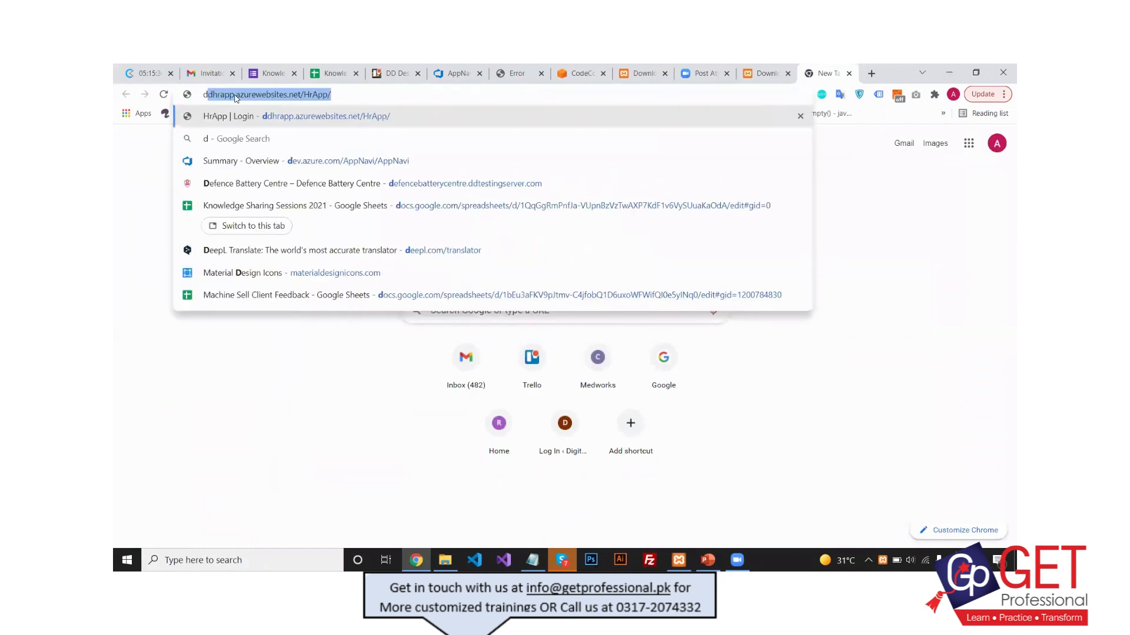
text(worde)
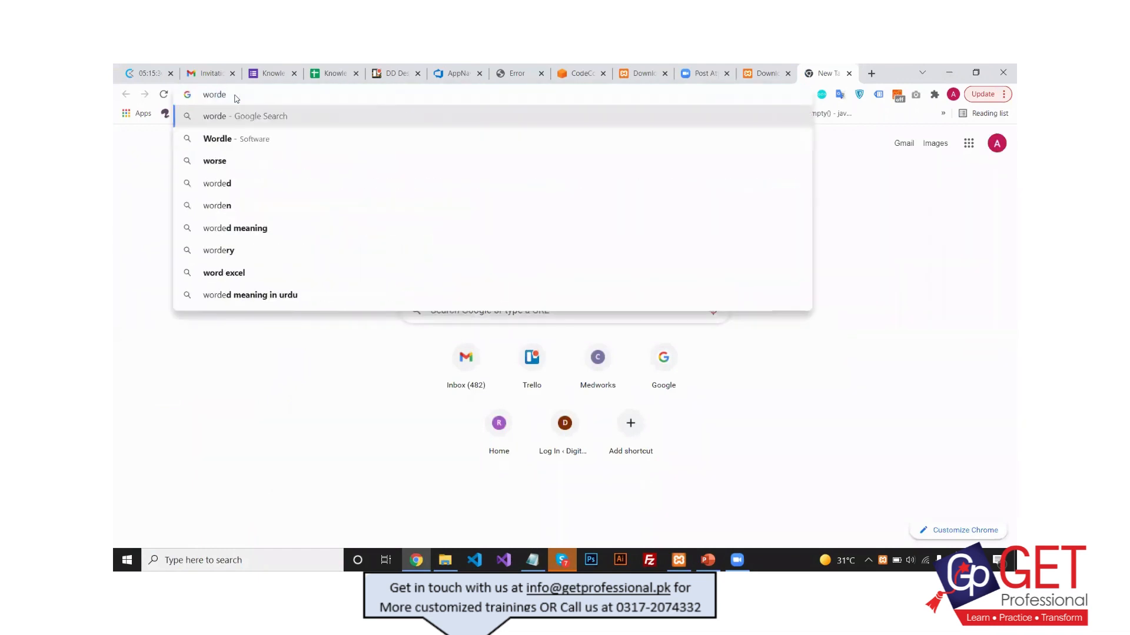
key(BackSpace)
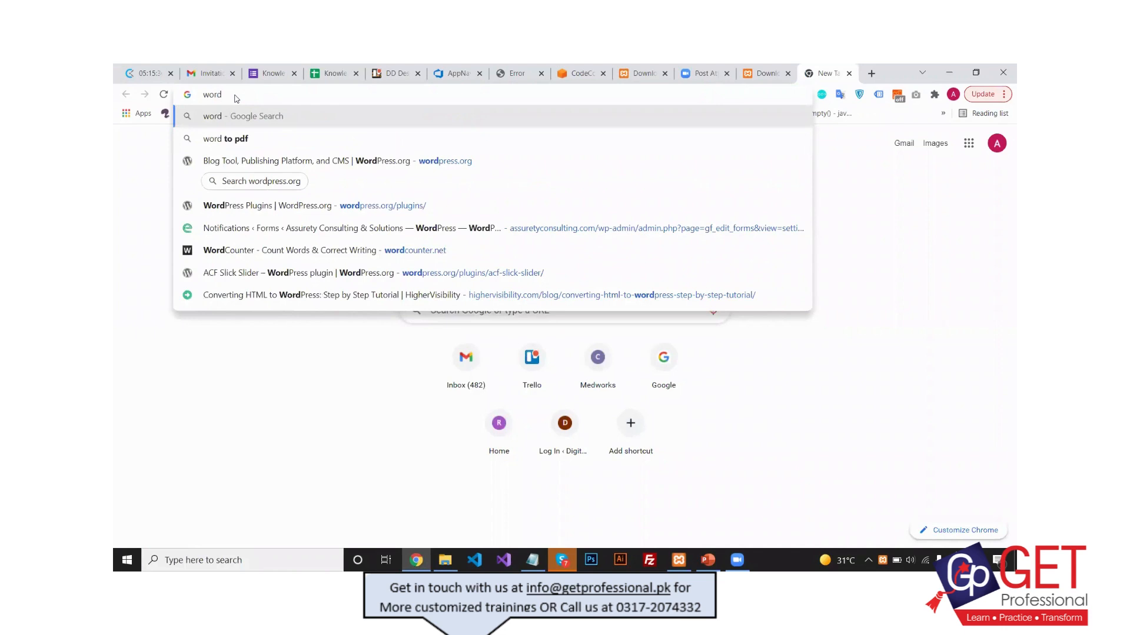
text(pres)
key(Return)
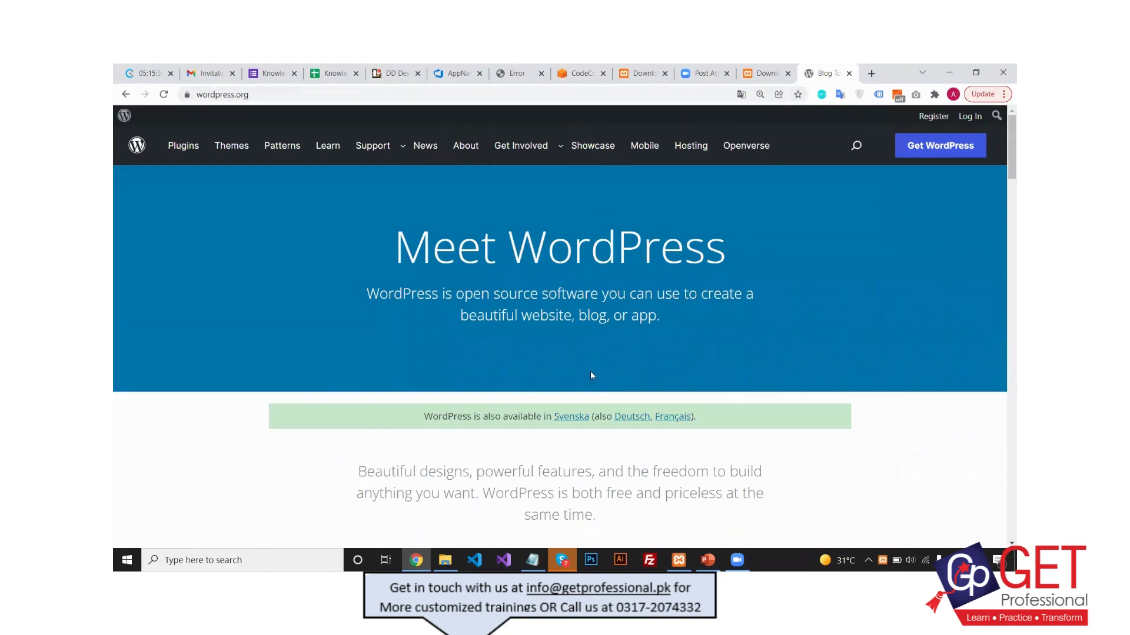
Step: Start the WordPress 5.9.1 download from Get WordPress, dismiss the popup, then cancel it
click(913, 155)
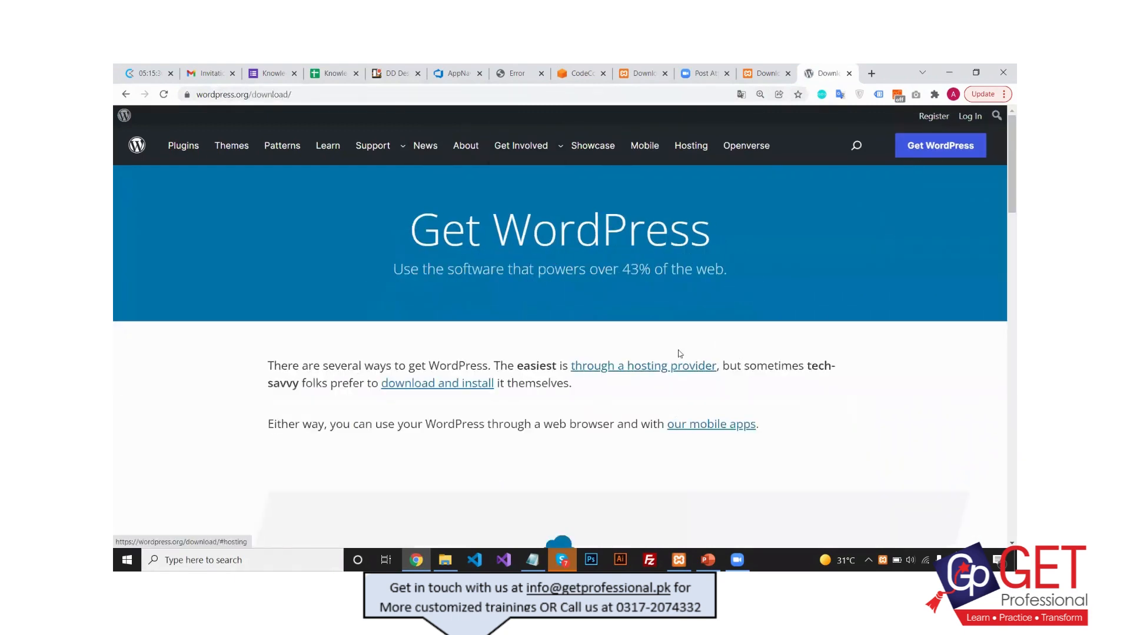
click(450, 386)
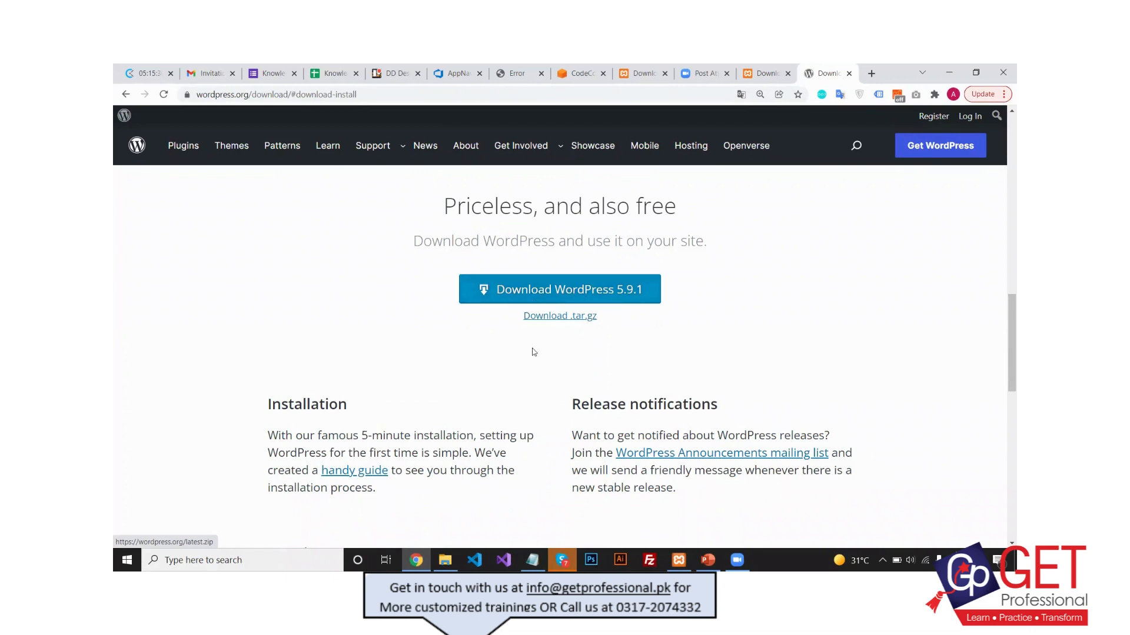
click(536, 295)
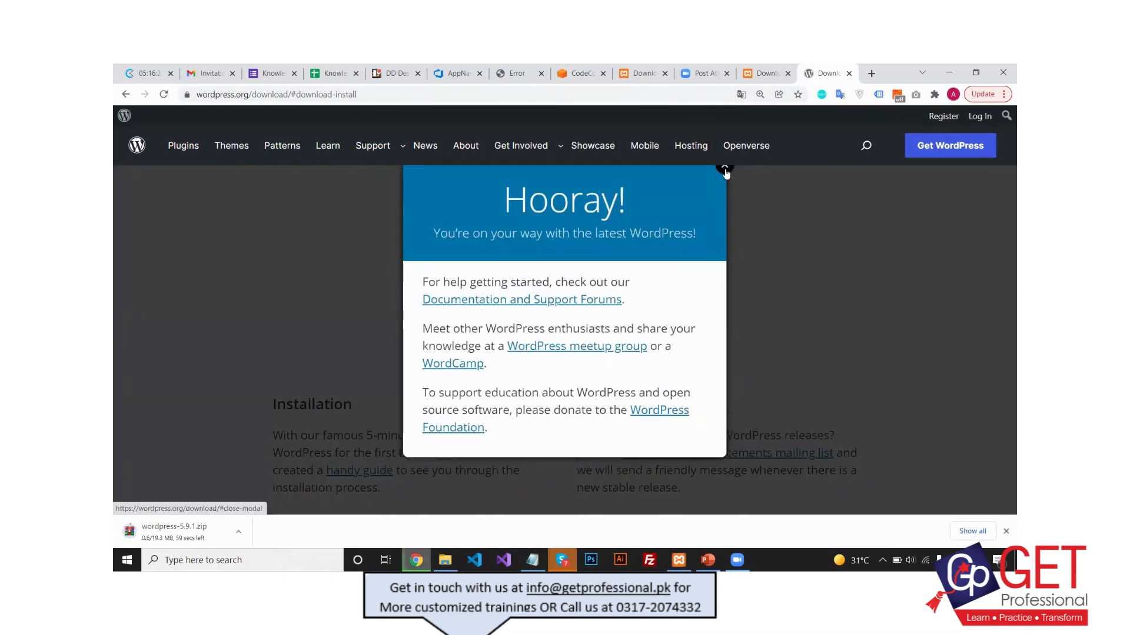
click(724, 166)
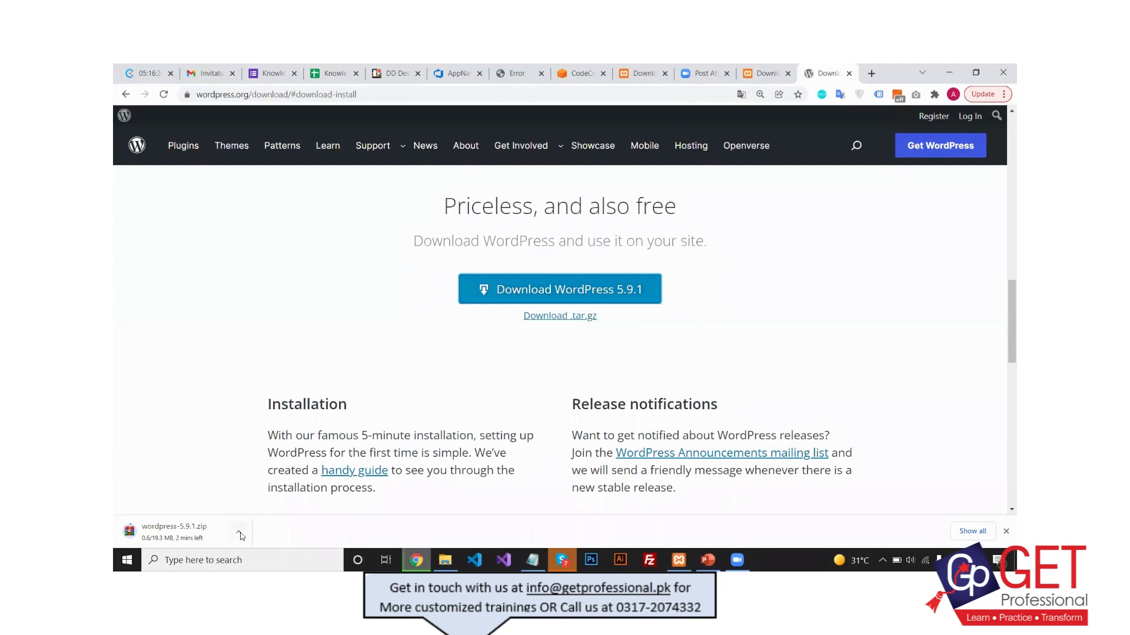
click(241, 536)
click(252, 512)
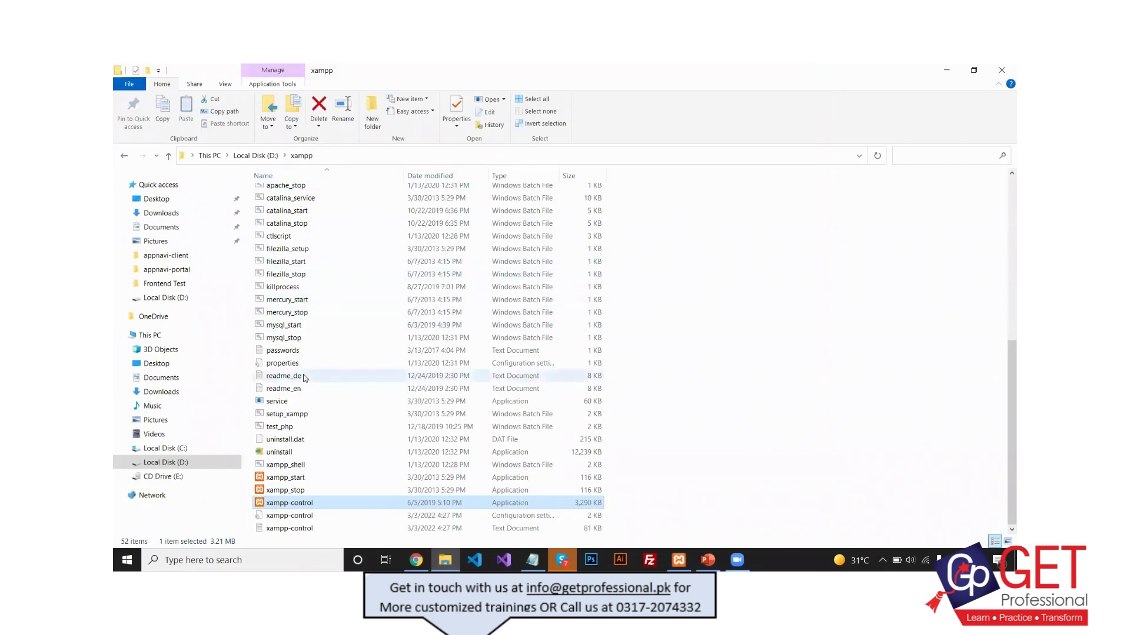
Step: Extract wordpress-5.9.1.zip into the htdocs folder with Extract Here
scroll(304, 378, up, 8)
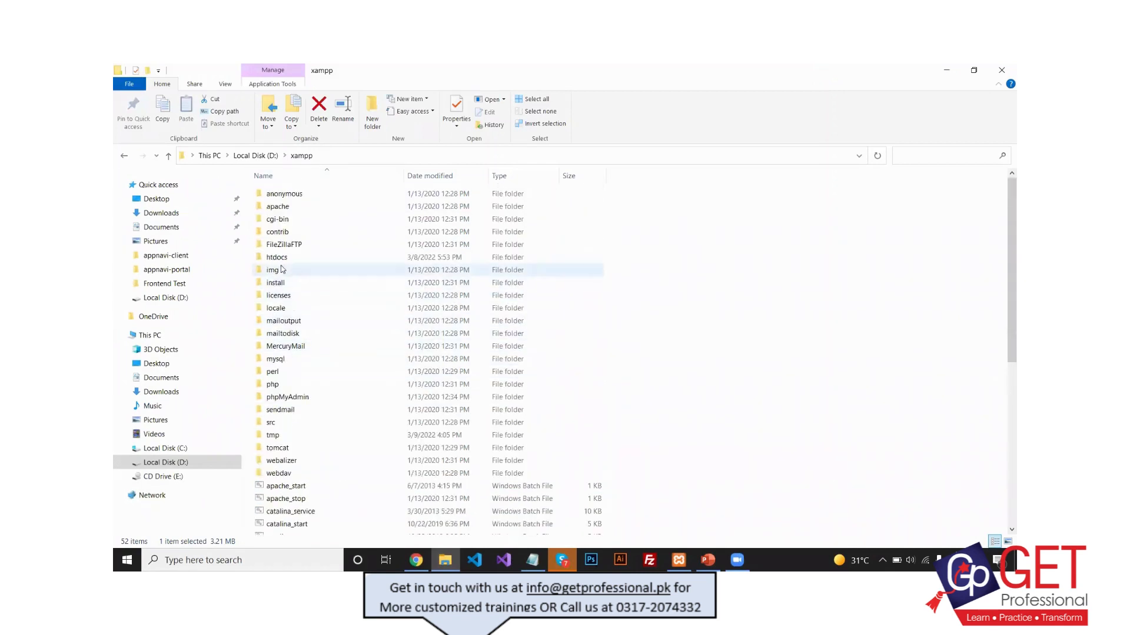
double_click(276, 257)
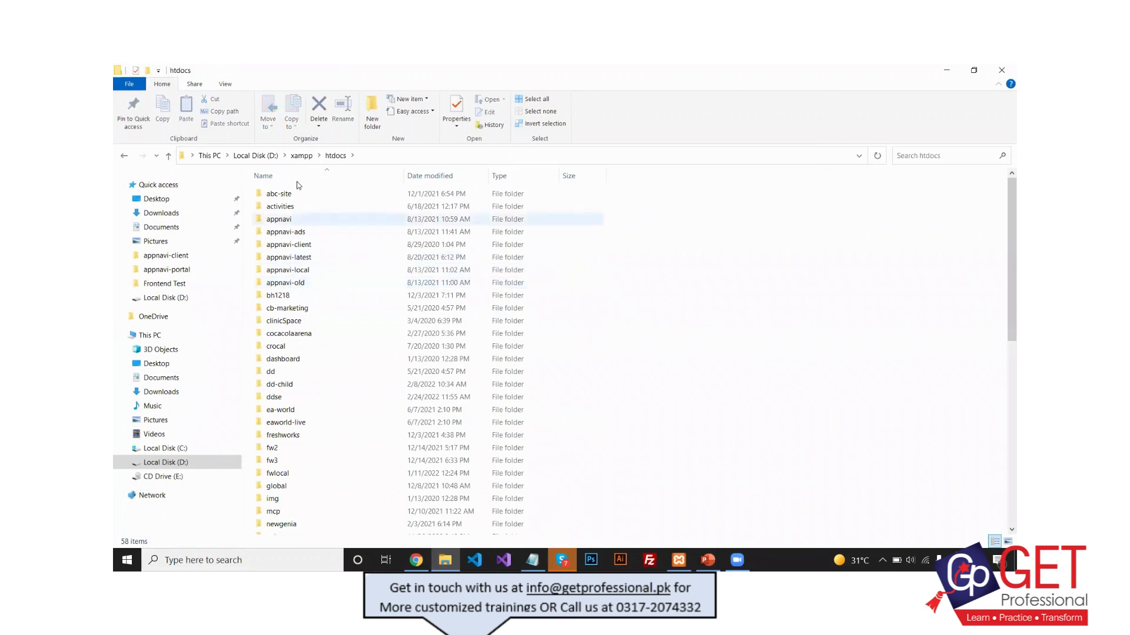
scroll(301, 265, down, 4)
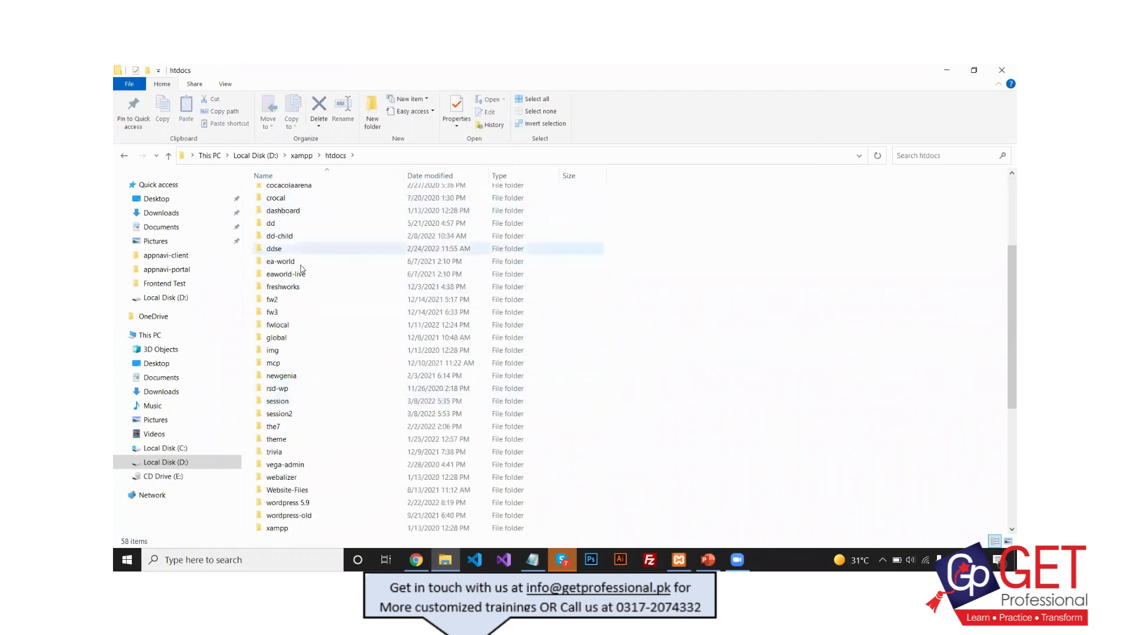
scroll(302, 270, down, 6)
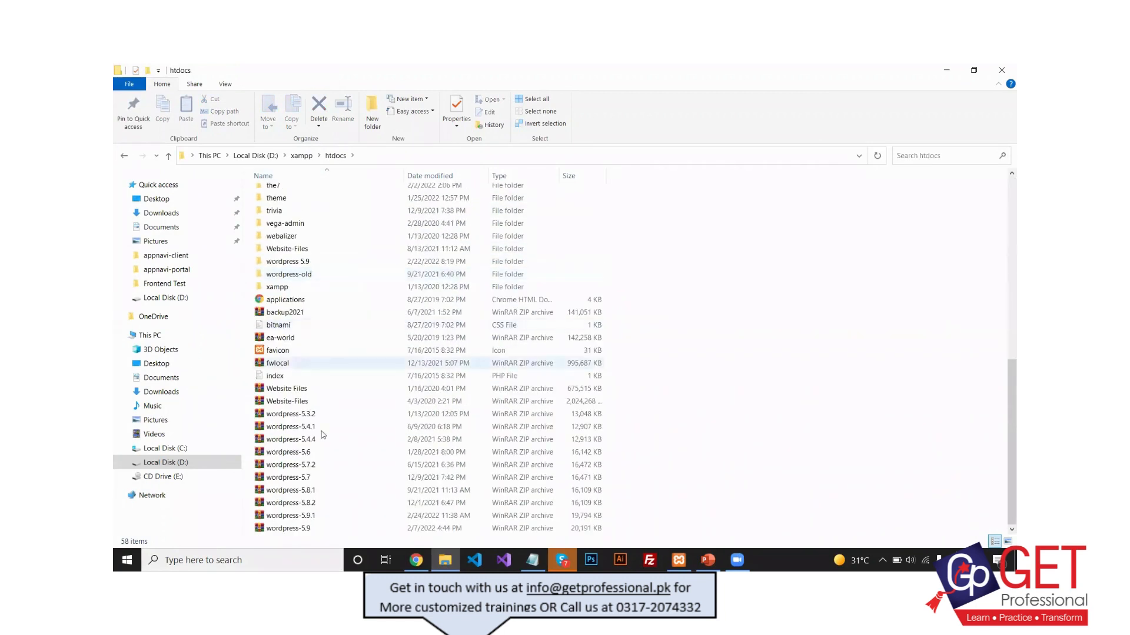
right_click(286, 517)
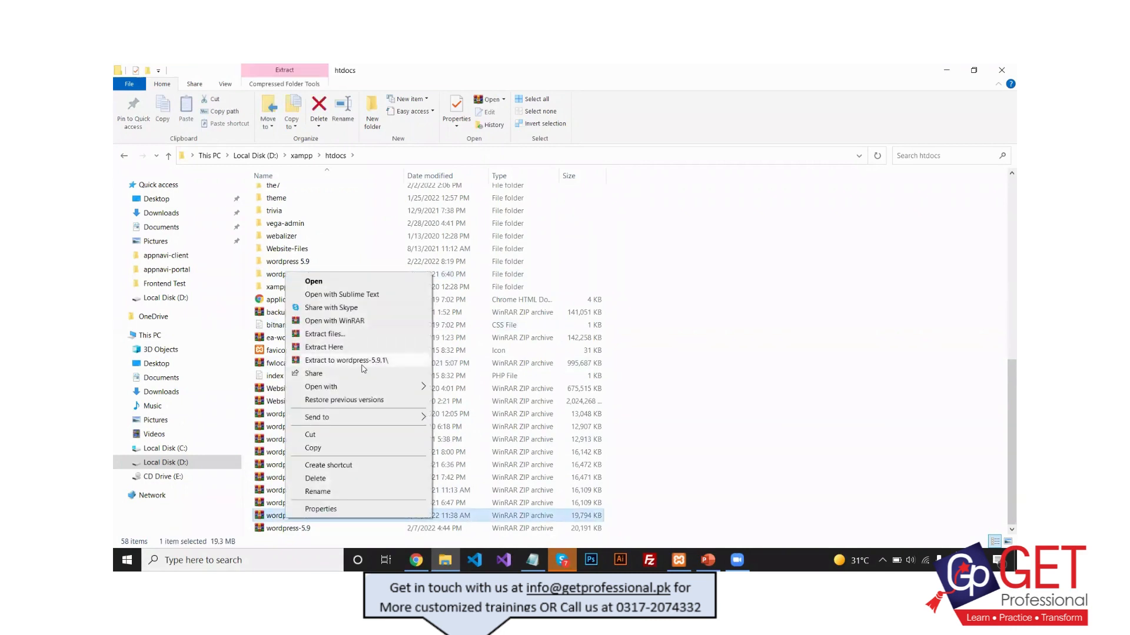
click(353, 348)
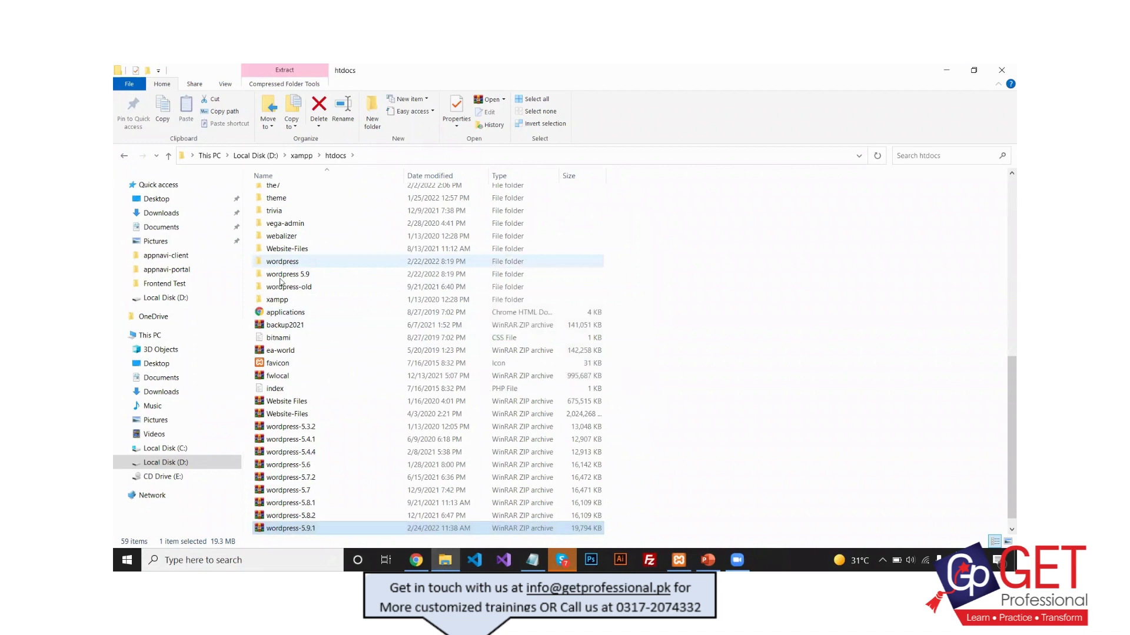
Step: Rename the extracted wordpress folder to food
scroll(280, 279, up, 2)
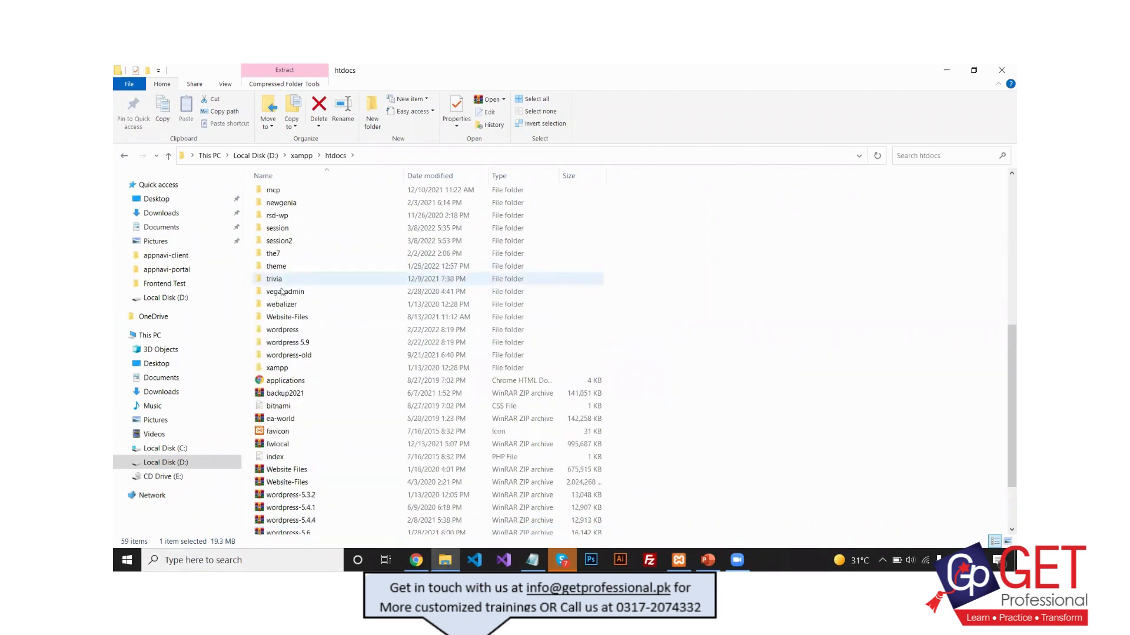
click(281, 334)
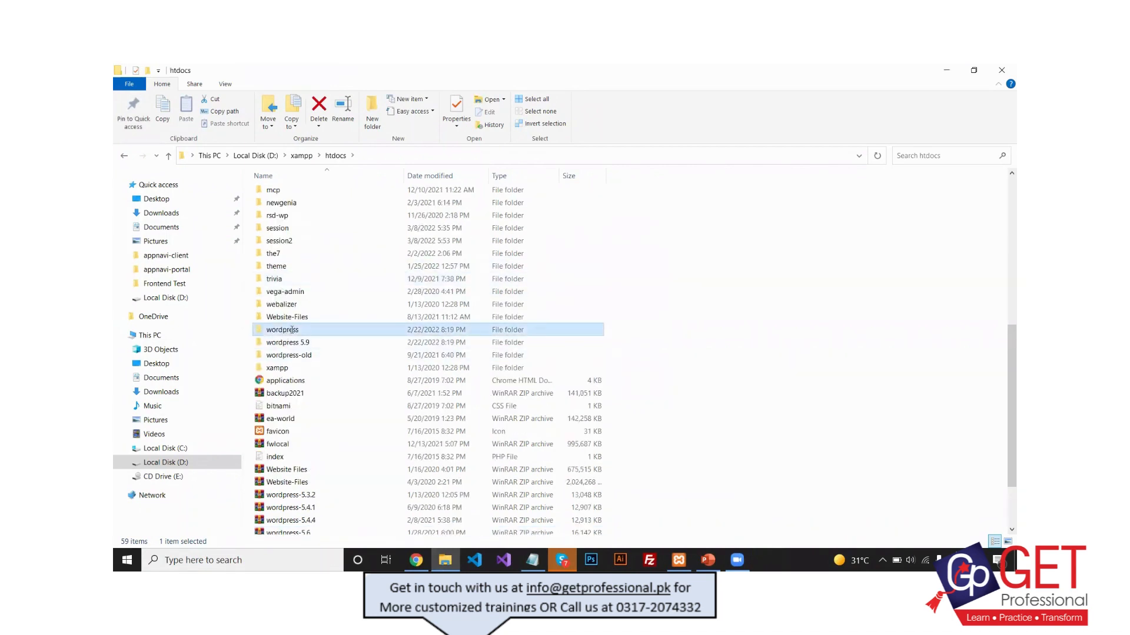
click(292, 330)
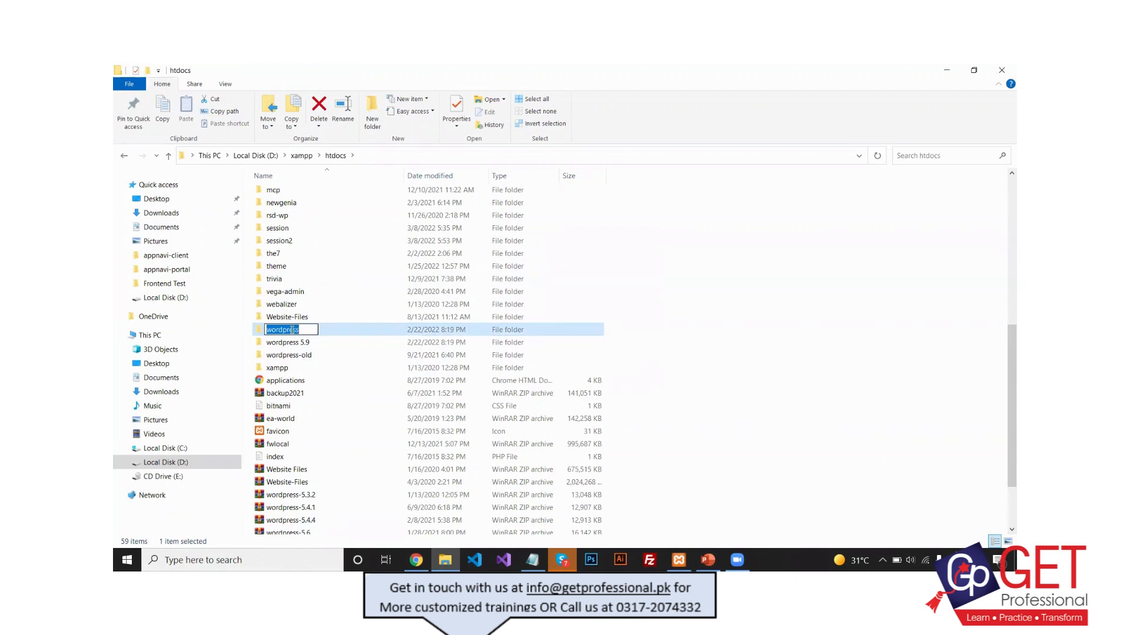
text(r)
key(BackSpace)
text(food)
key(Return)
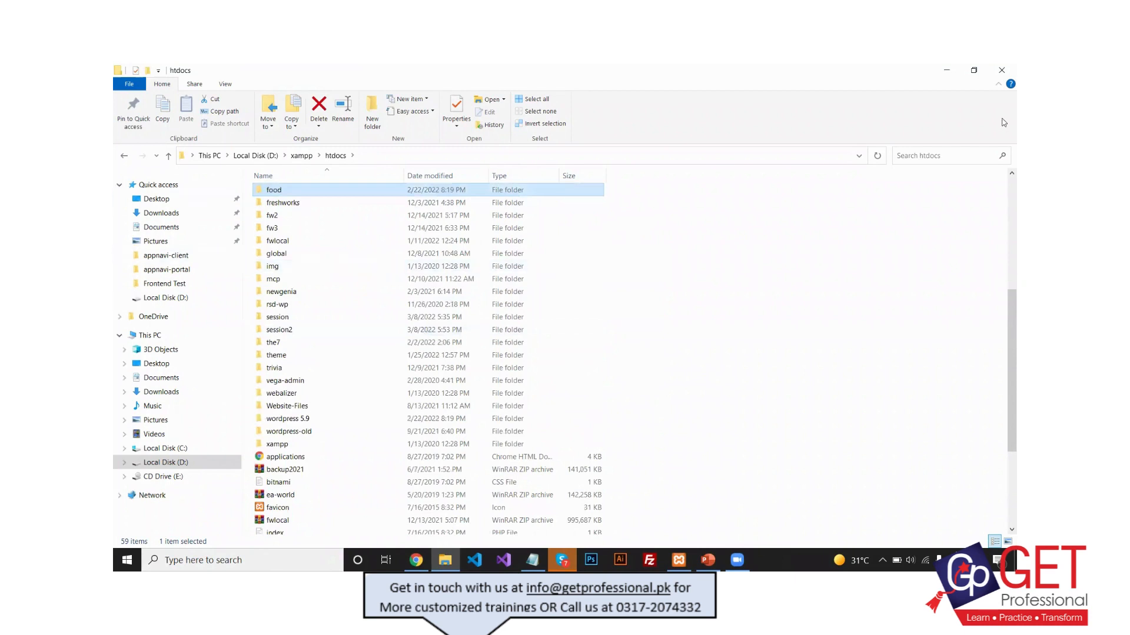
click(946, 72)
click(871, 74)
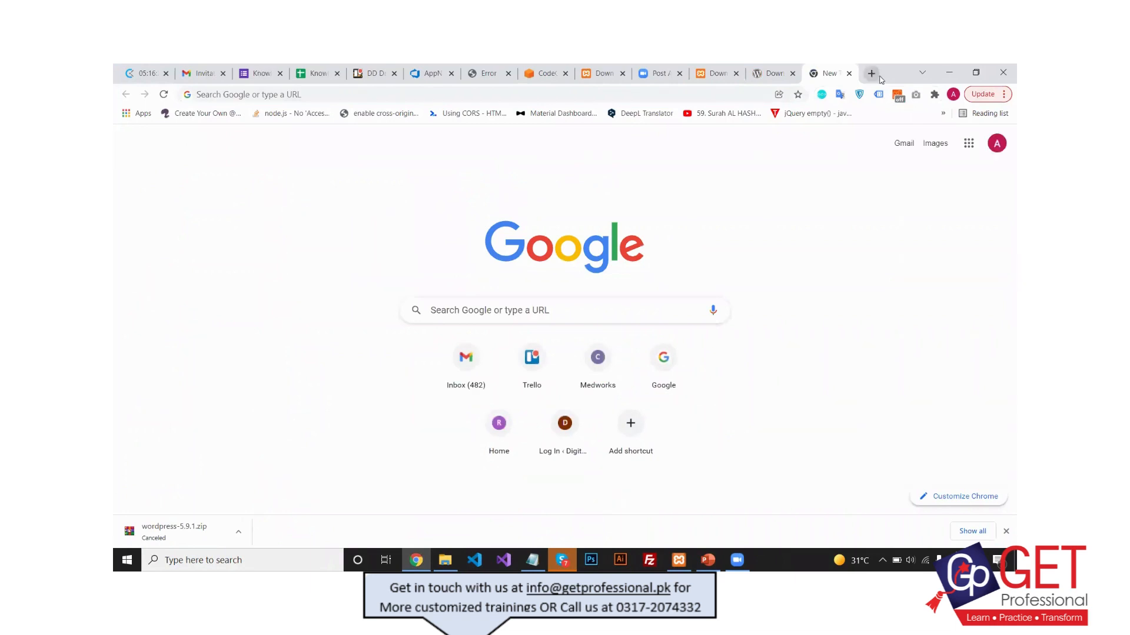
Step: Load the jQuery empty() bookmark in a new tab, then open another blank tab
click(867, 77)
click(812, 113)
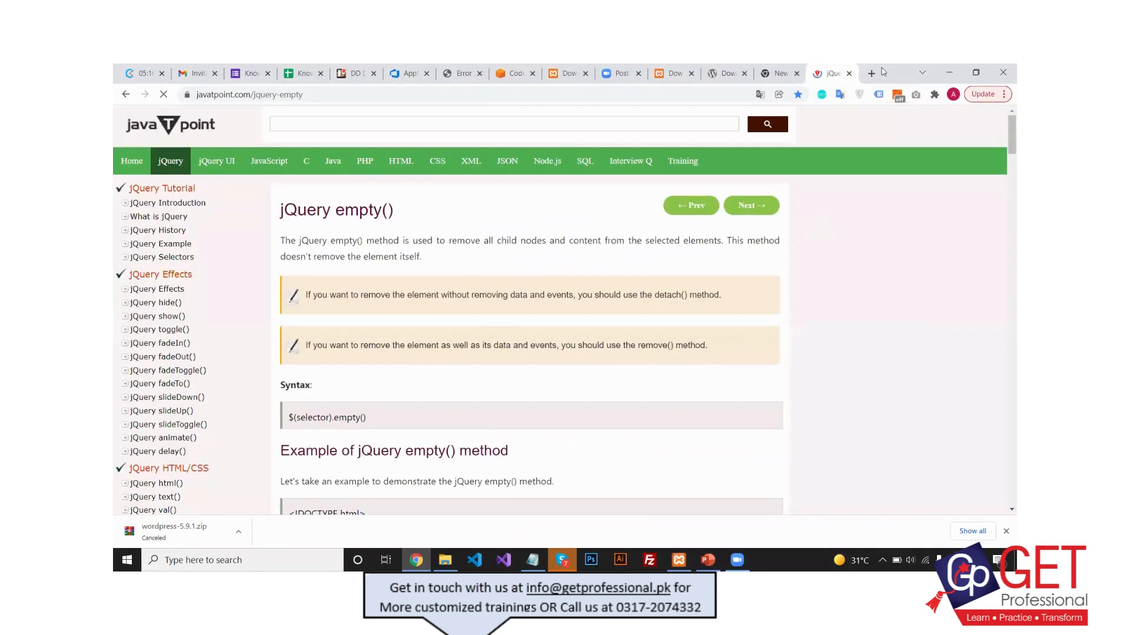
key(ctrl+t)
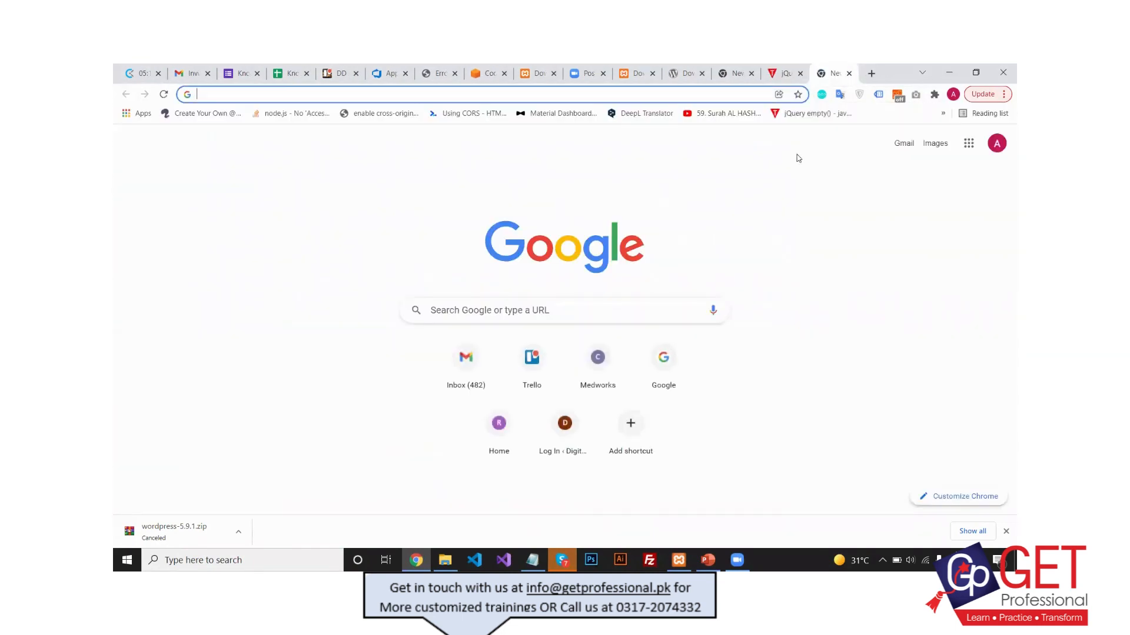
Step: Load the local phpMyAdmin page at localhost and close the downloads strip
text(loac)
key(BackSpace)
key(BackSpace)
key(BackSpace)
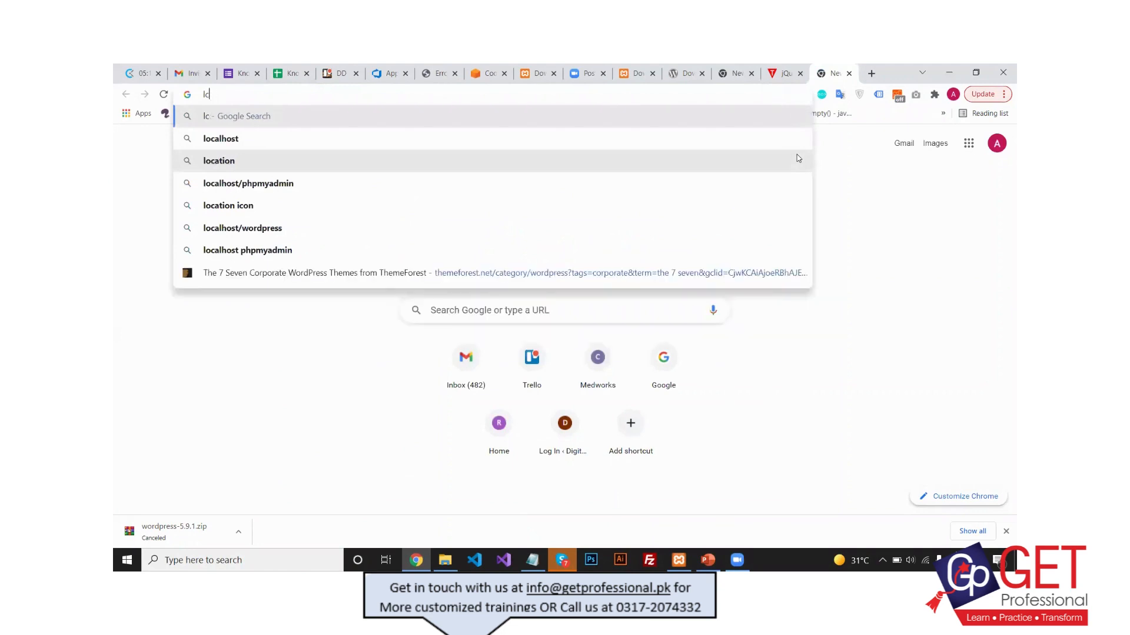
text(ocalhost:5001)
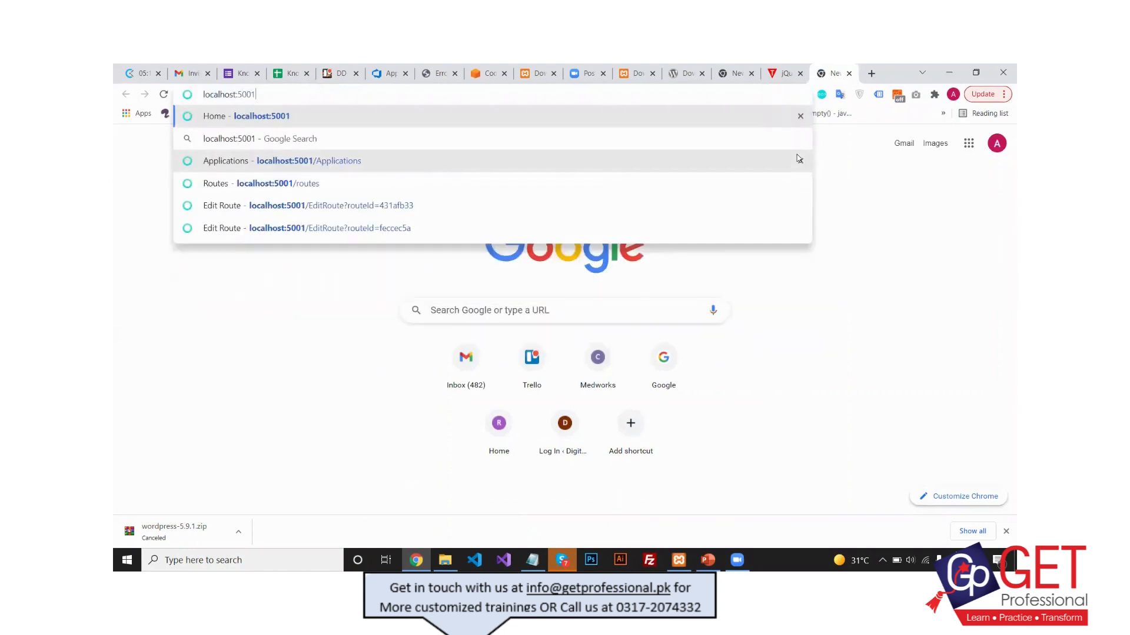
key(BackSpace)
key(BackSpace)
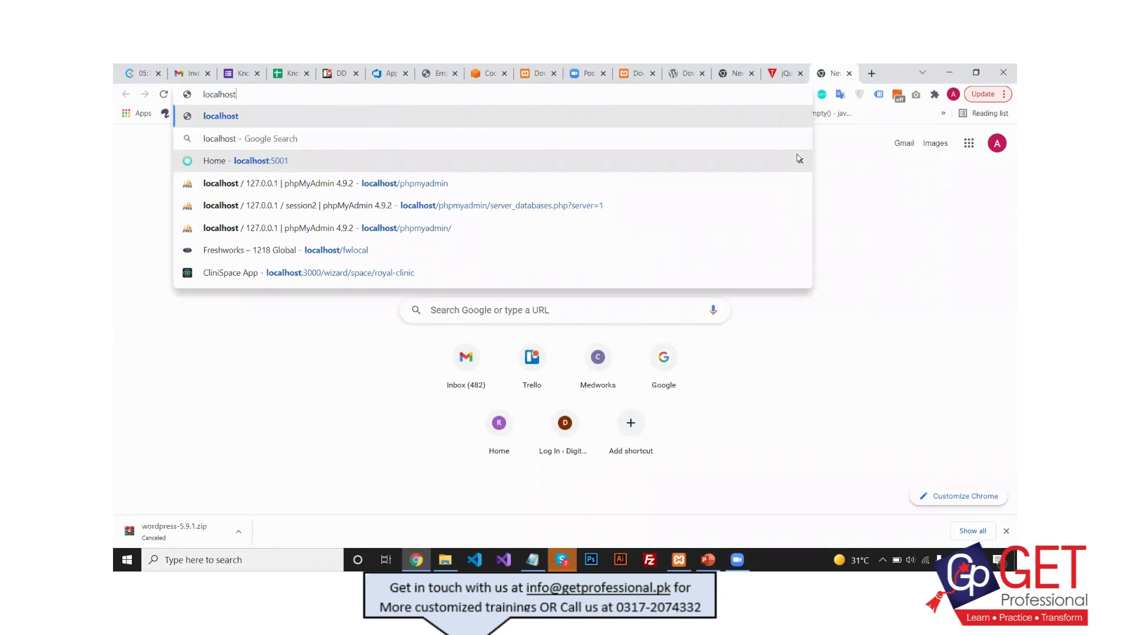
text(/)
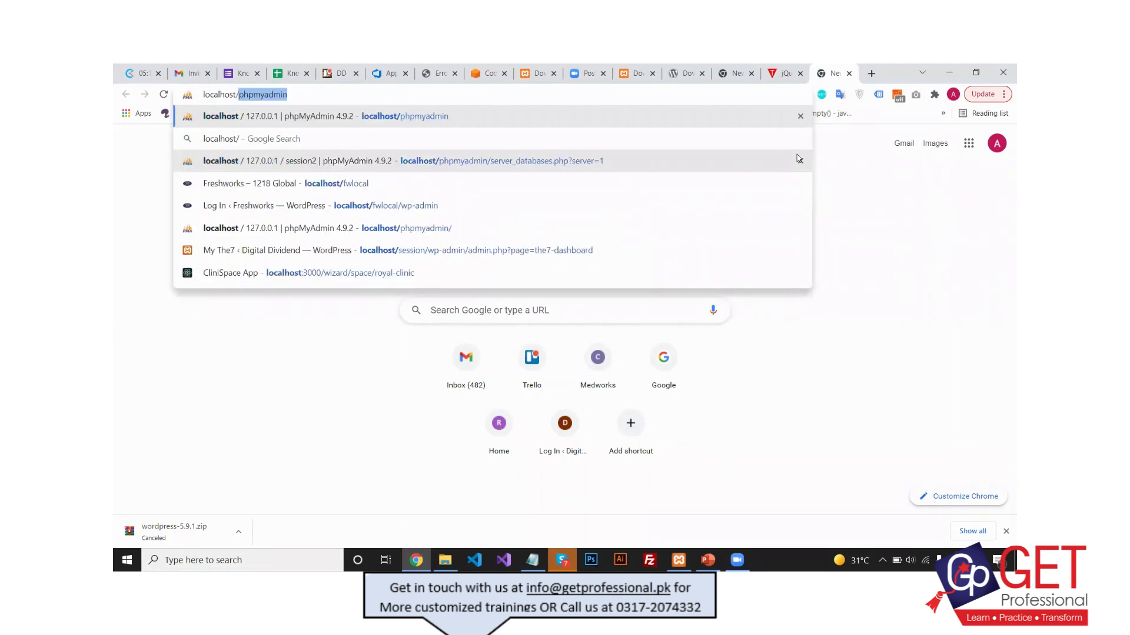
key(Return)
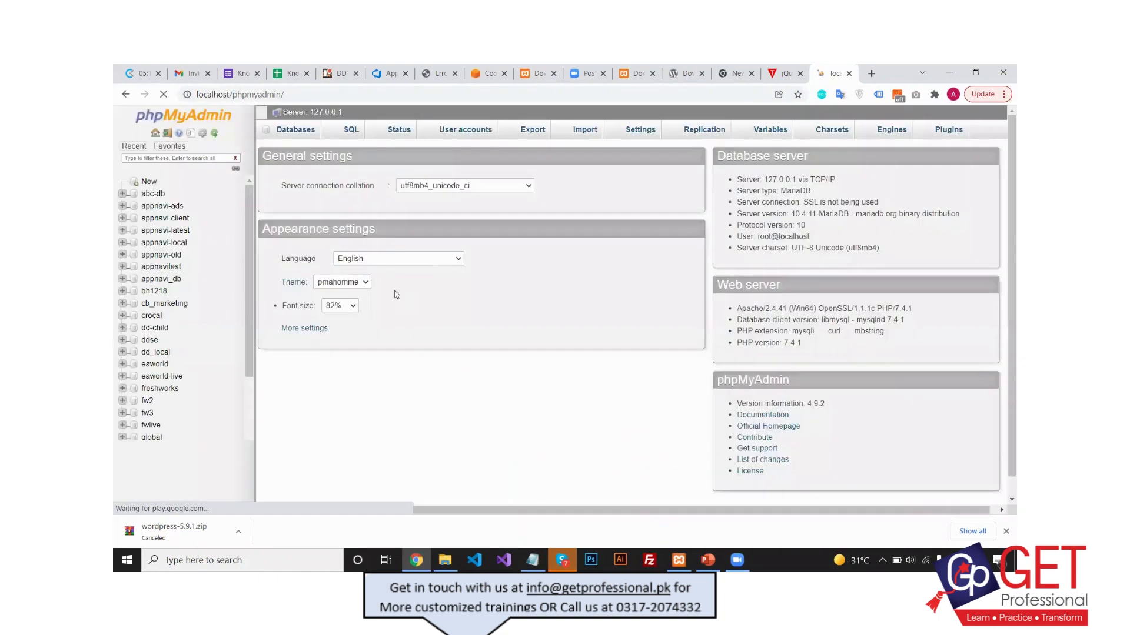
scroll(739, 197, down, 1)
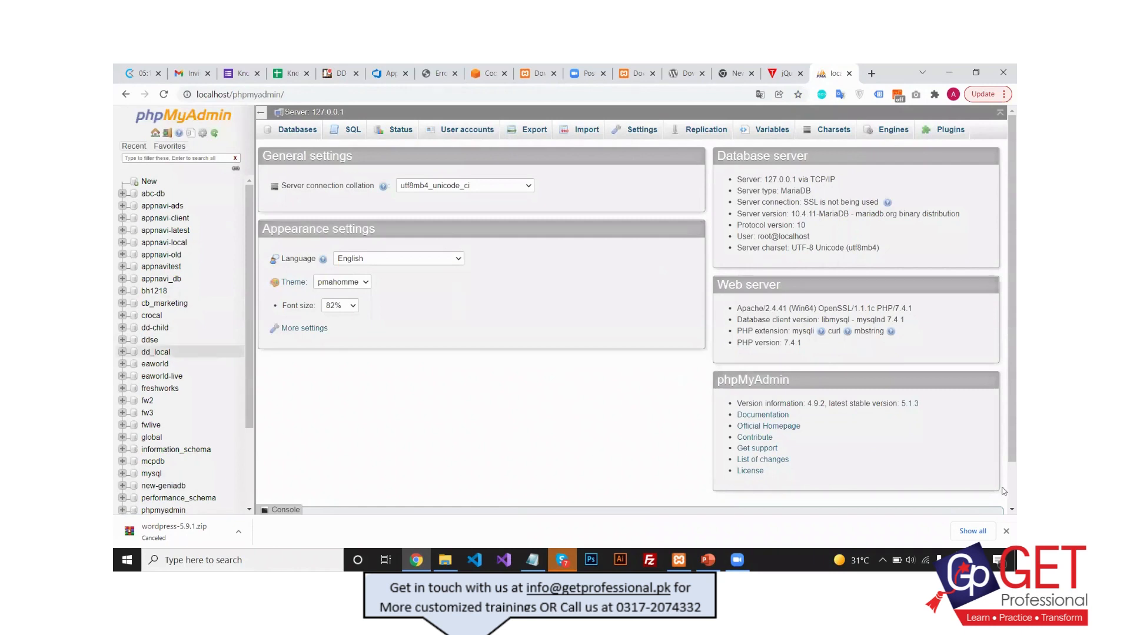
click(1005, 532)
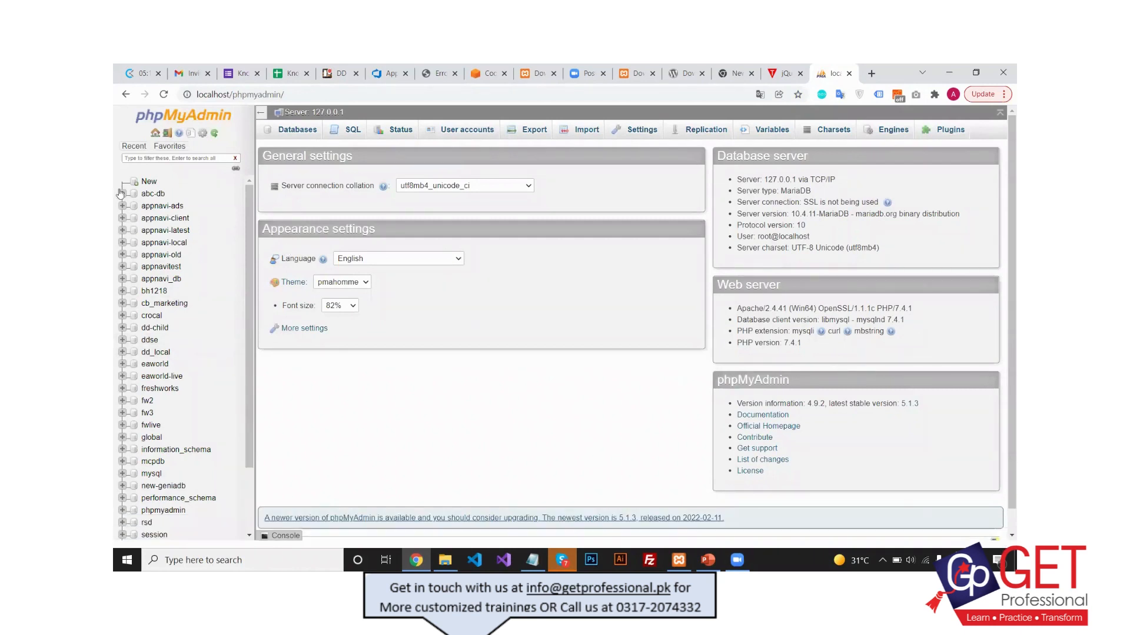
Step: Create a new database named fooddb
click(148, 182)
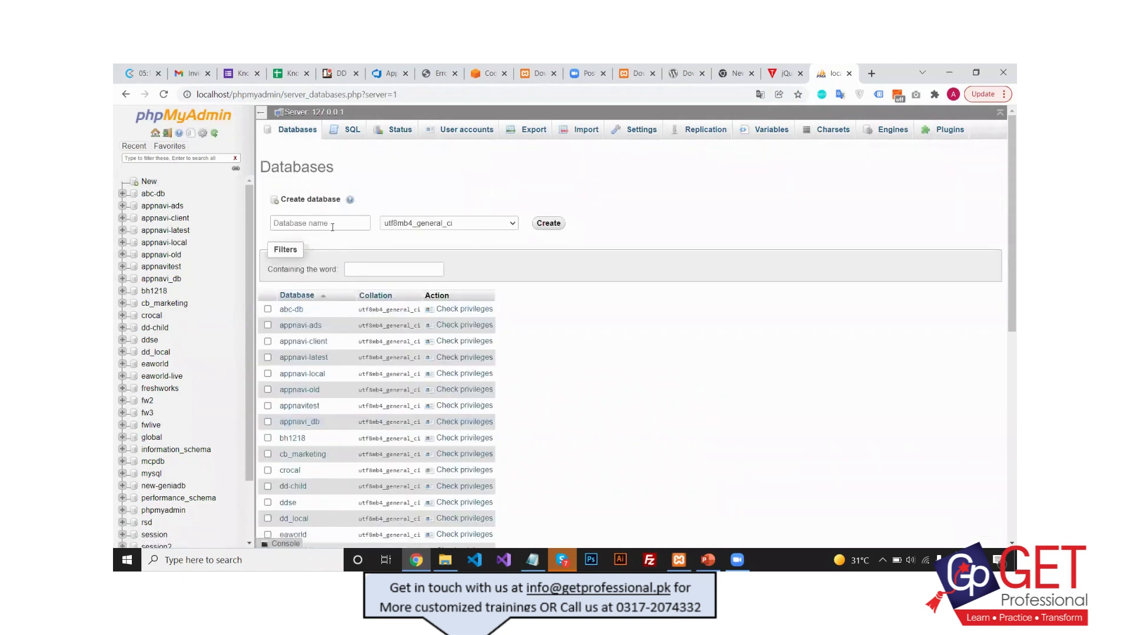
click(332, 225)
text(fooddb)
double_click(331, 226)
click(549, 224)
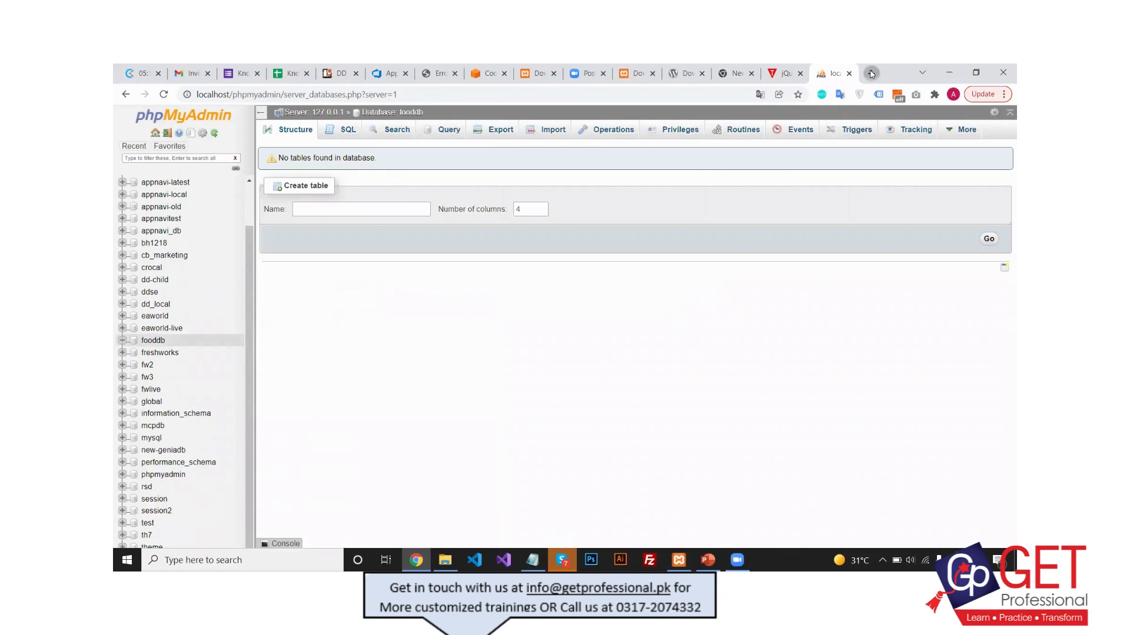
click(874, 72)
Step: Load localhost/food and continue the installer with English (United States)
text(loc)
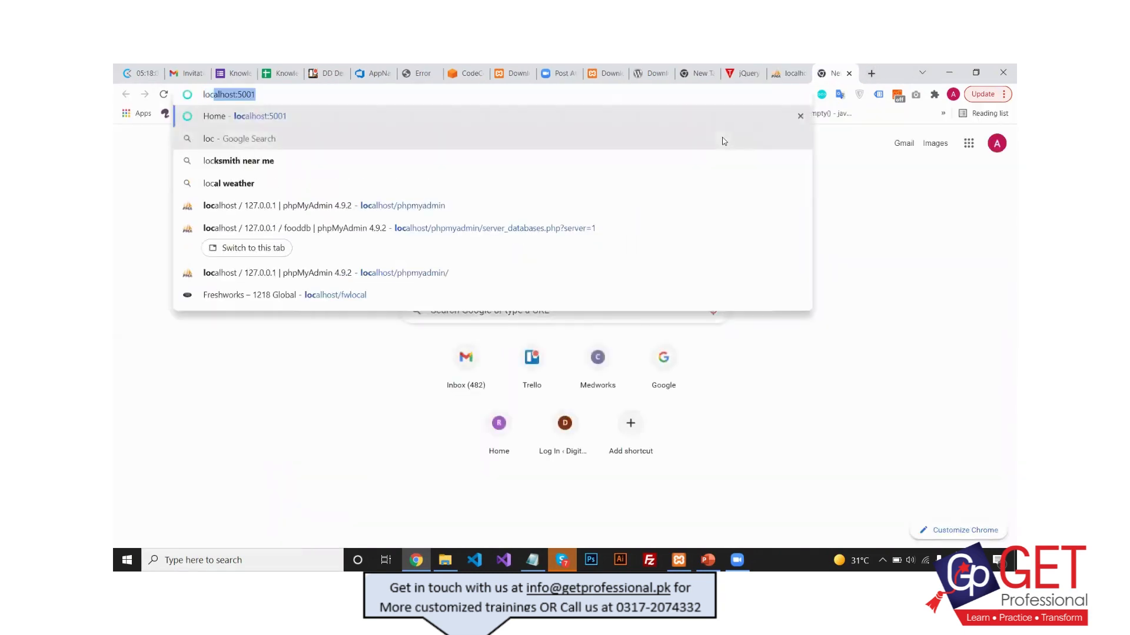
text(alhost)
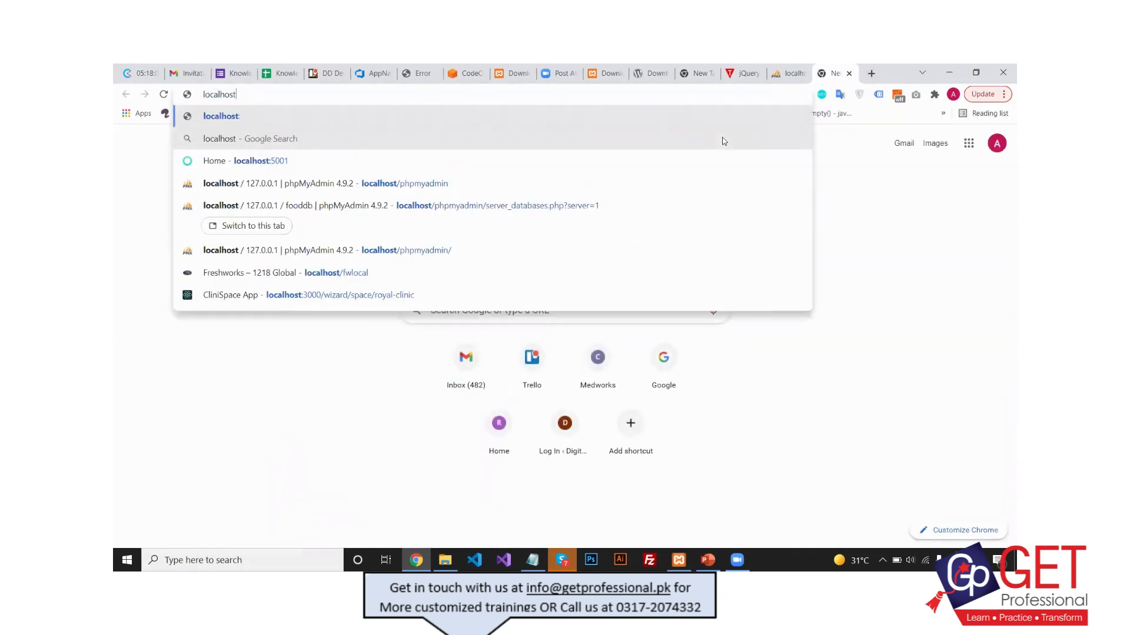
text(/)
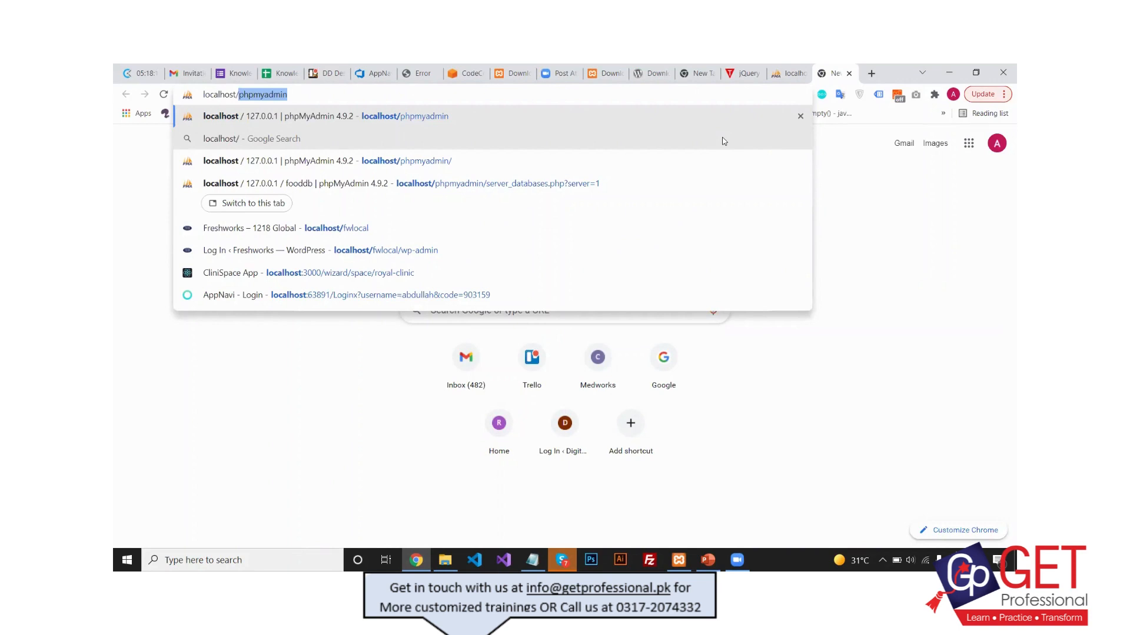
text(food)
key(Return)
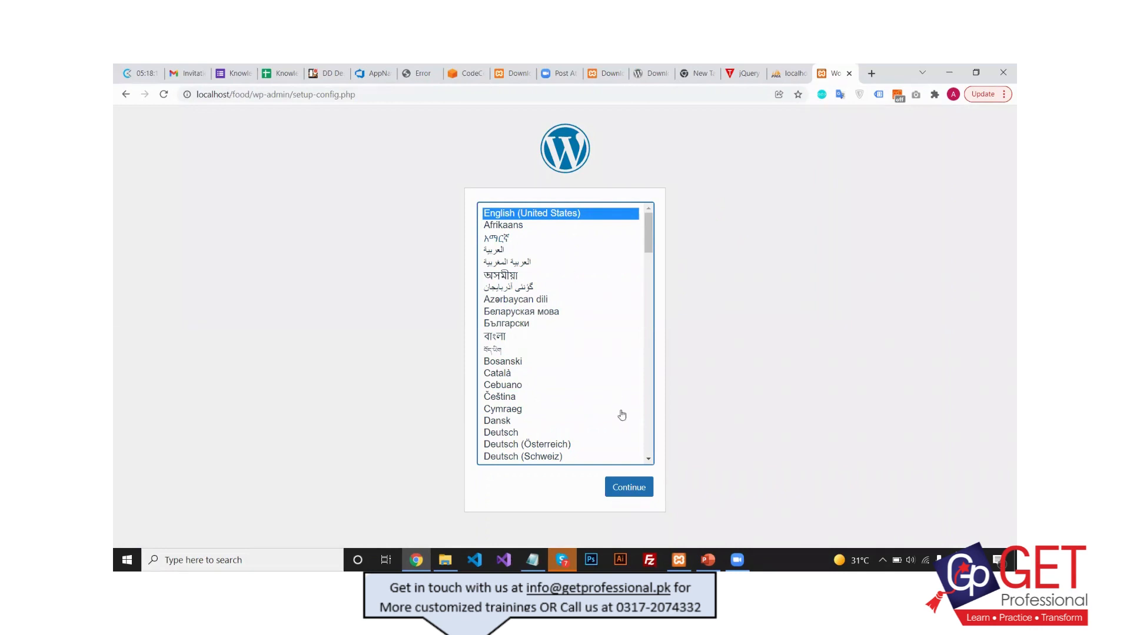
click(615, 494)
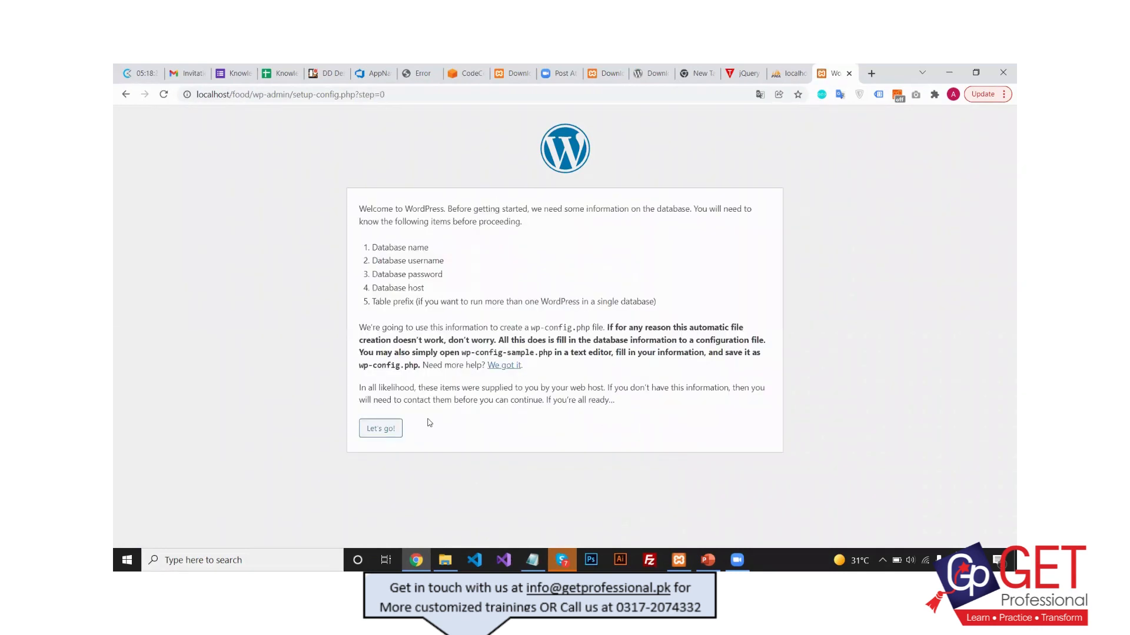
Step: Enter database name fooddb, username root, and a blank password in the connection form
click(380, 430)
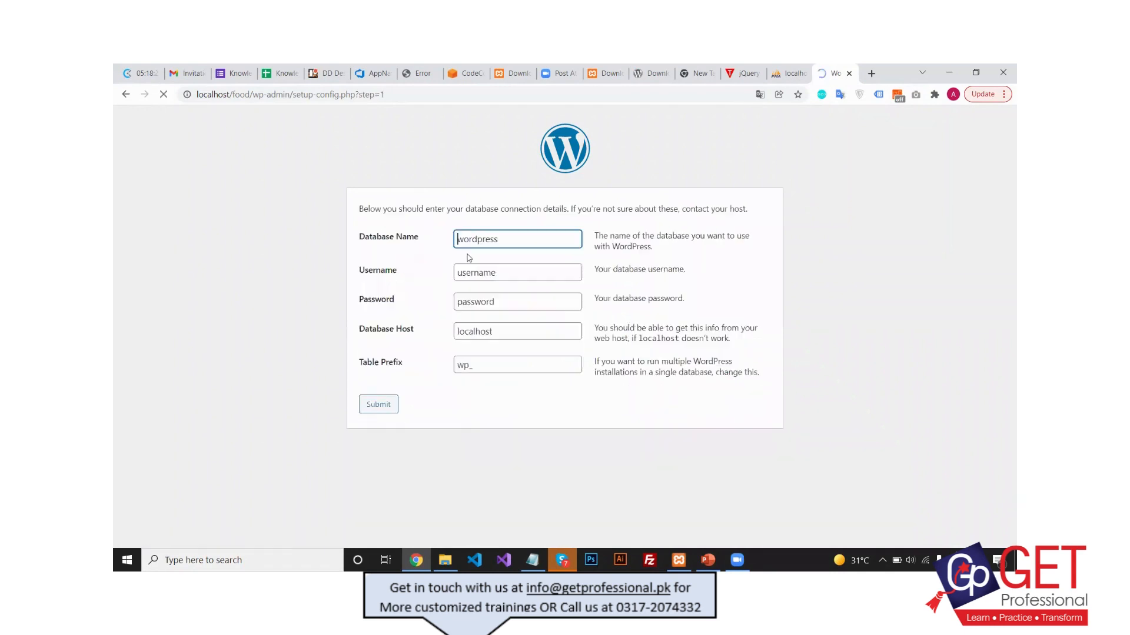
double_click(488, 238)
text(foo)
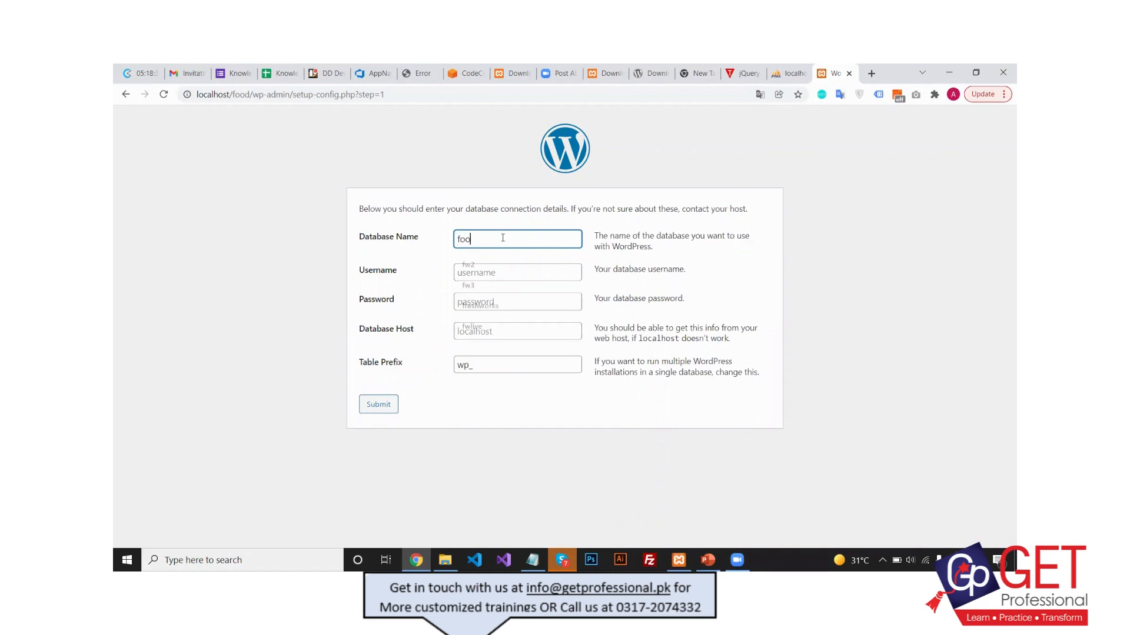
text(ddb)
key(Tab)
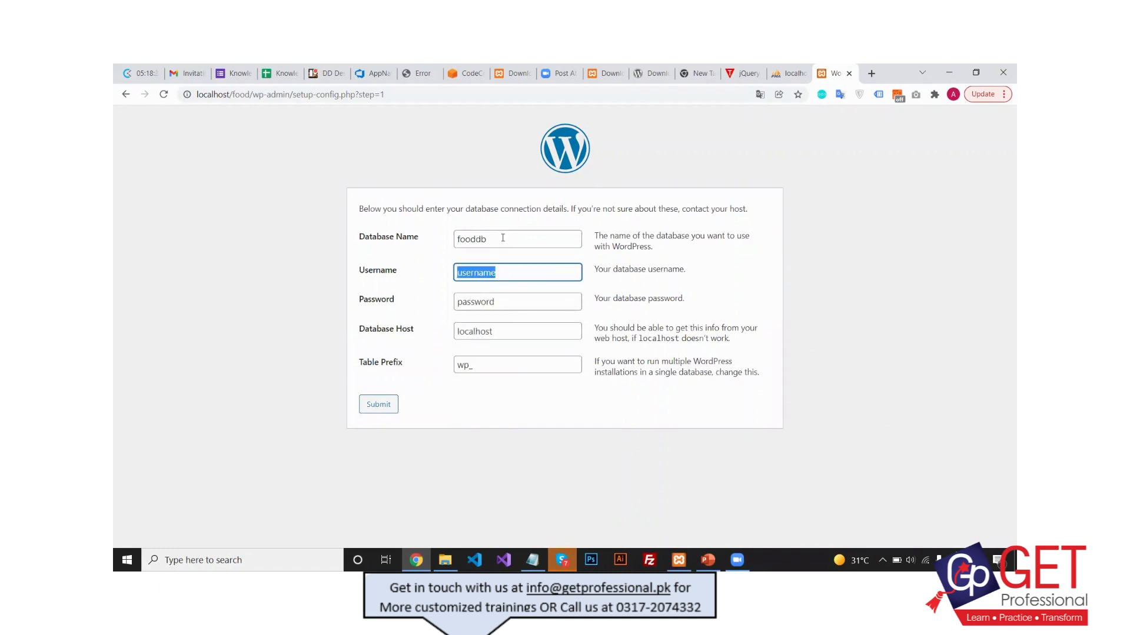
text(root)
key(Tab)
key(BackSpace)
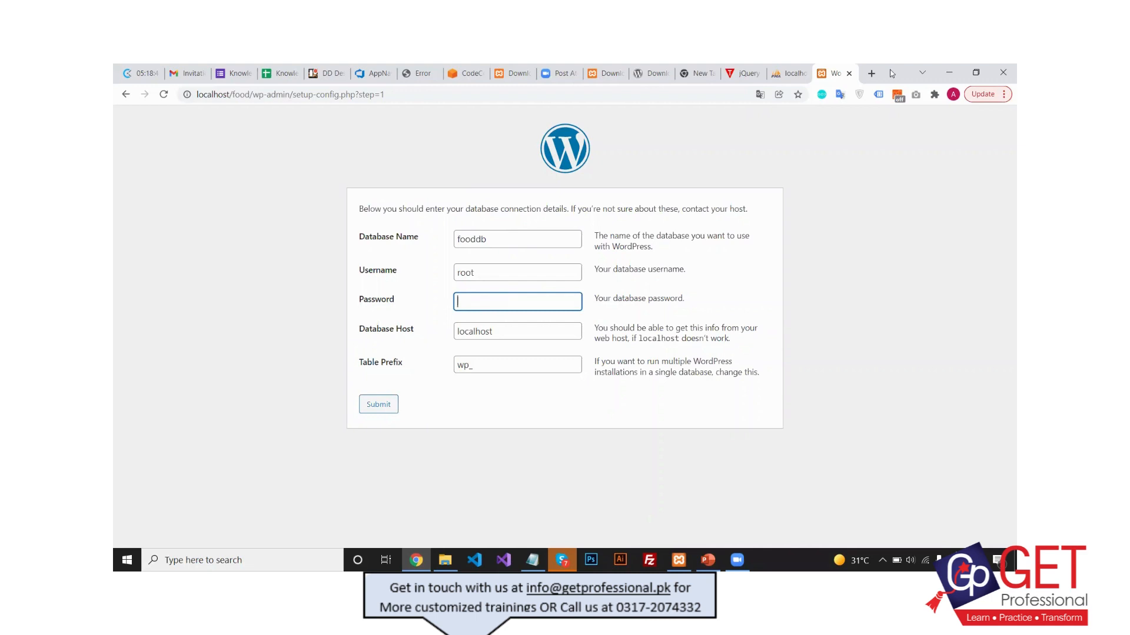
drag(886, 75, 879, 138)
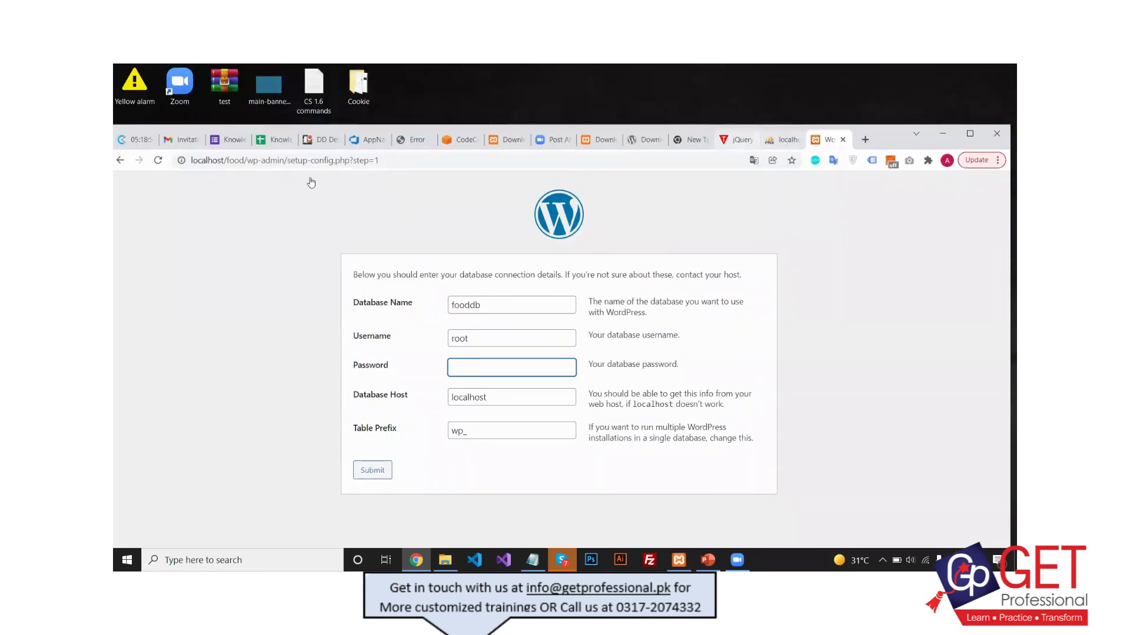
Step: Maximize Chrome and switch tabs back to the WordPress setup-config page with the fooddb details
click(777, 140)
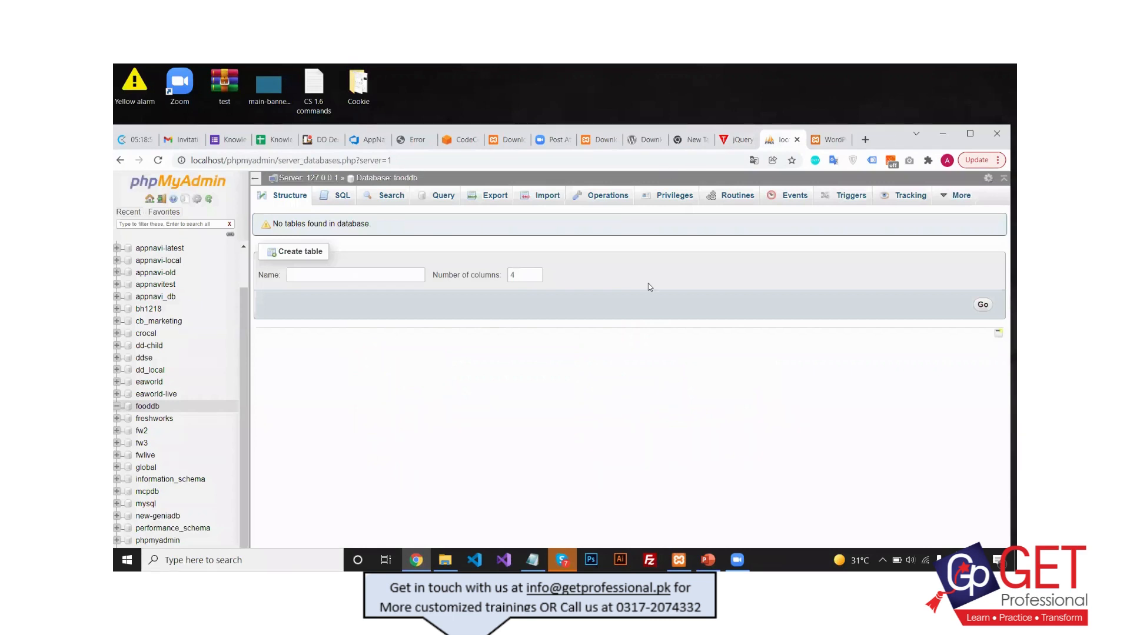
key(super+Up)
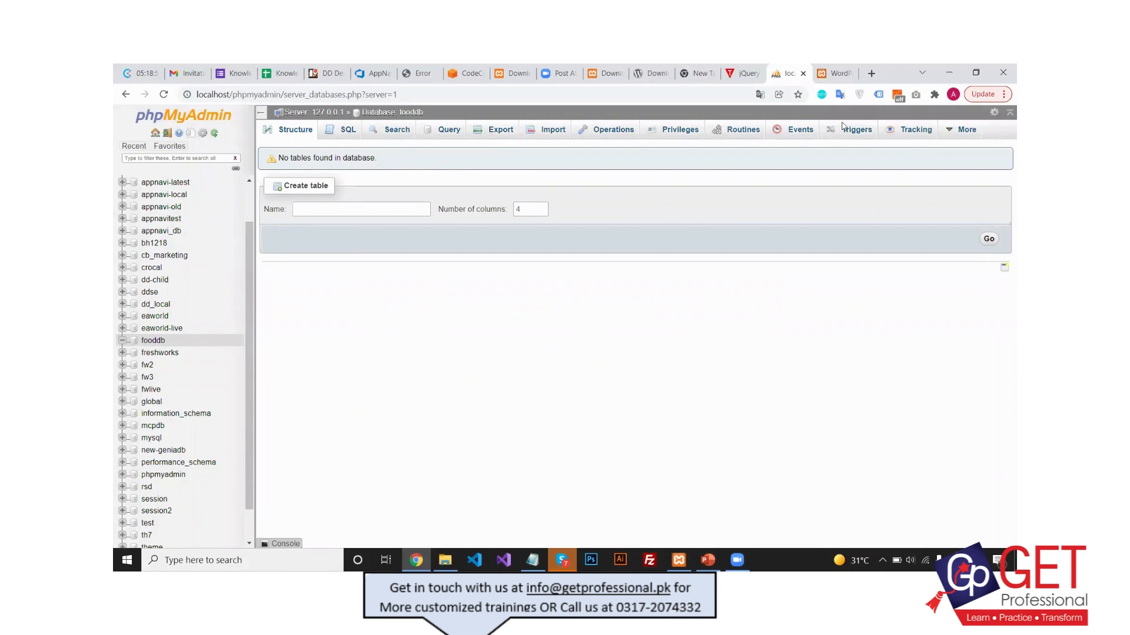
key(ctrl+shift+Tab)
click(871, 74)
drag(894, 76, 894, 106)
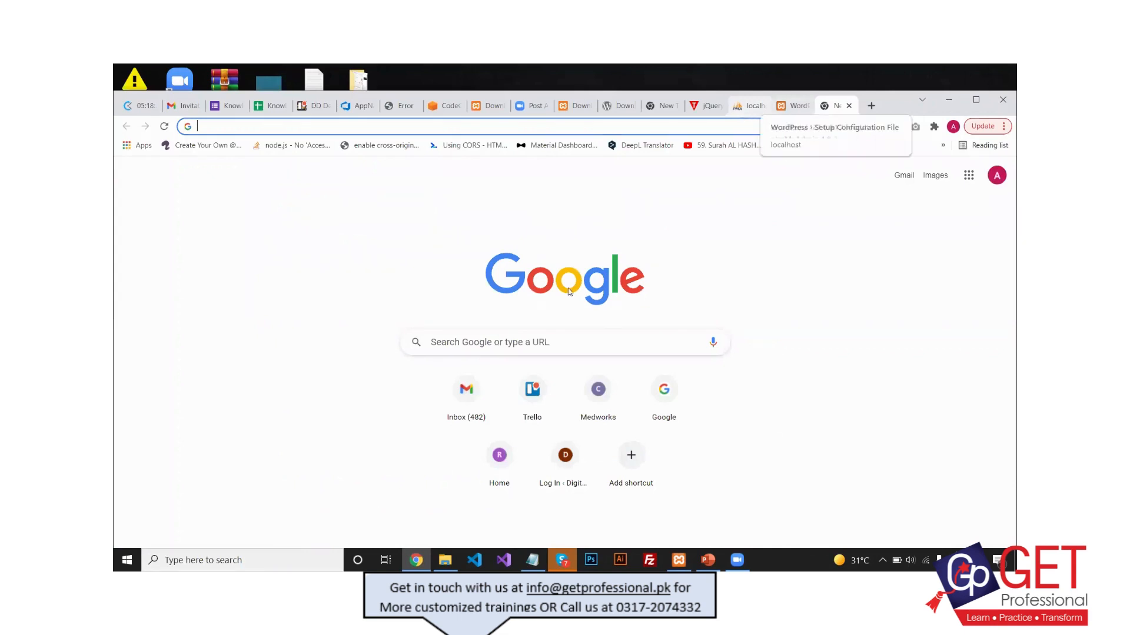
key(ctrl+shift+Tab)
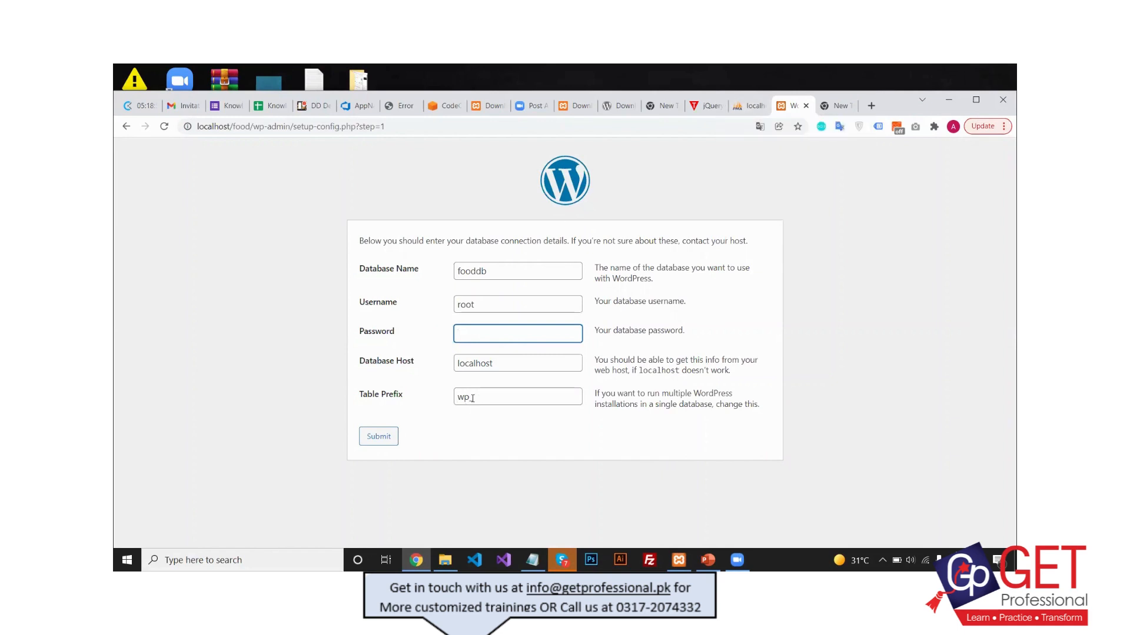
Step: Submit the fooddb database connection details and run the WordPress installation
key(Tab)
key(Tab)
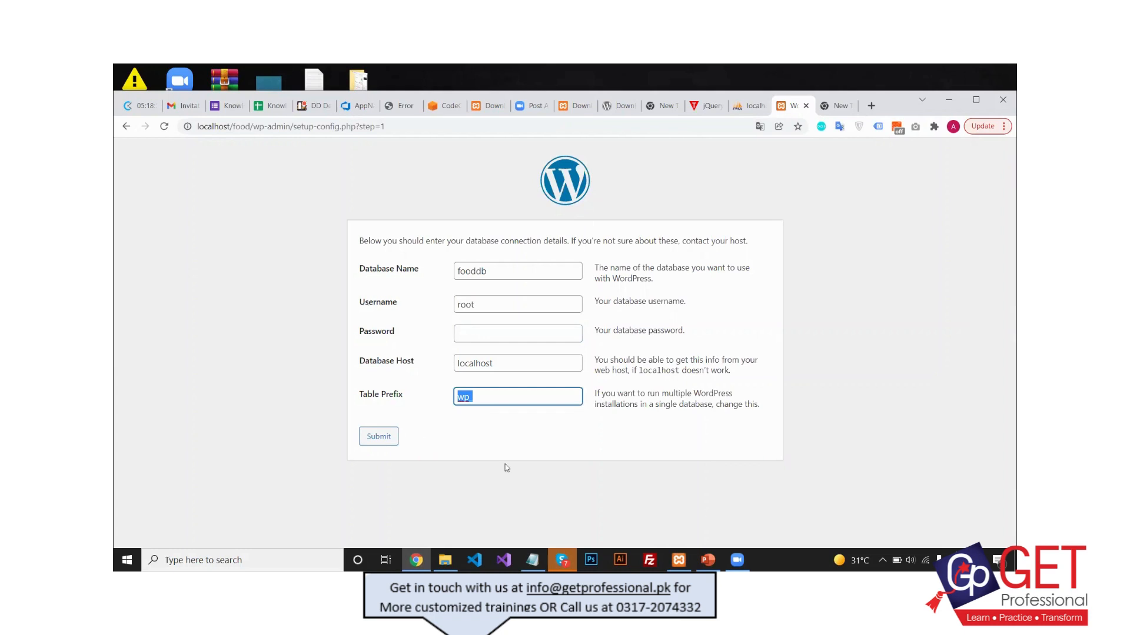
click(378, 436)
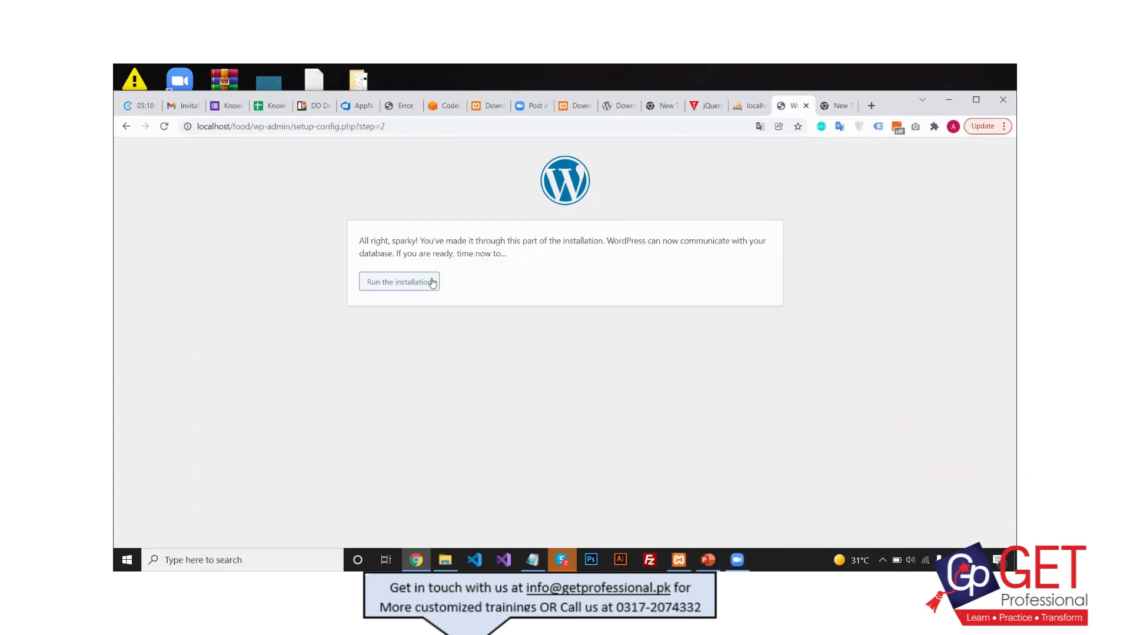
click(433, 283)
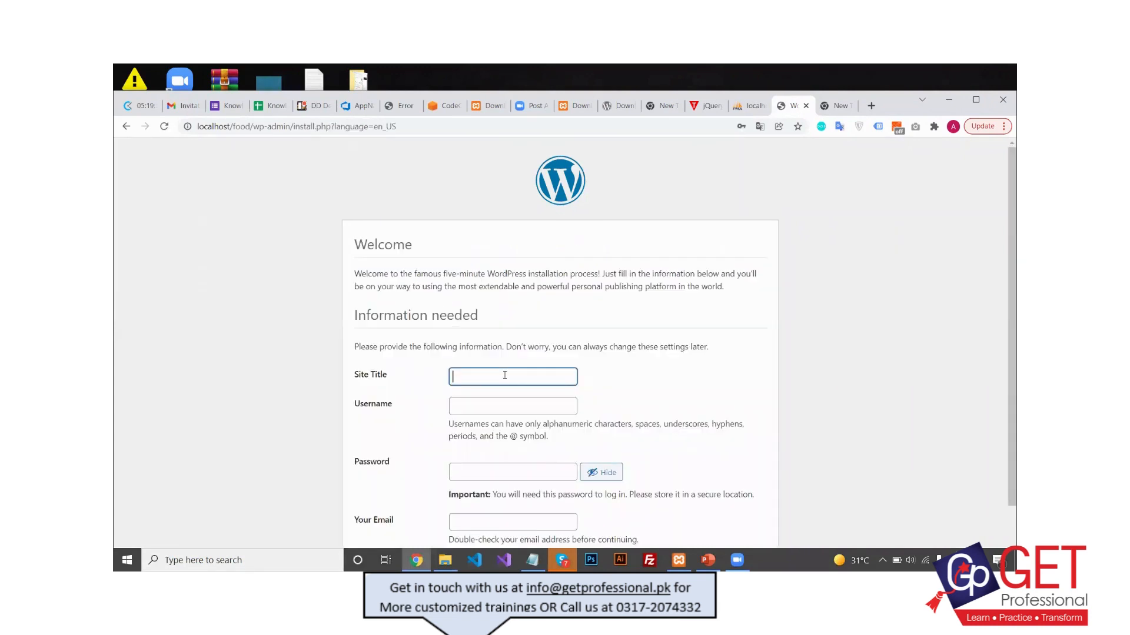
Step: Enter site title Food and username admin, with a weak password confirmed for use
scroll(537, 399, down, 1)
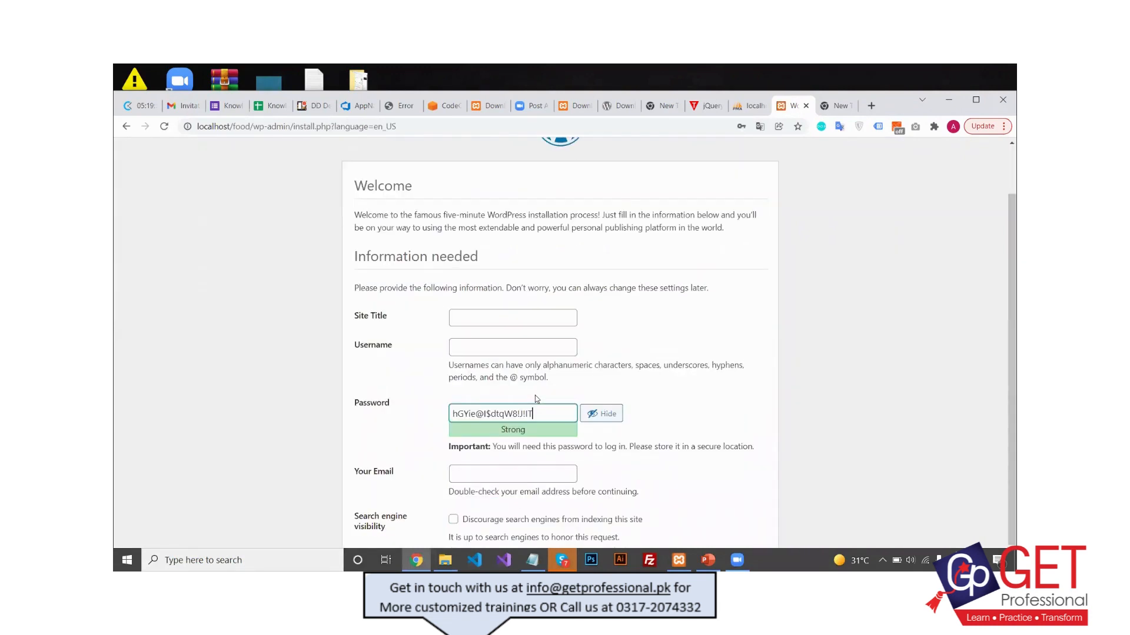
click(526, 319)
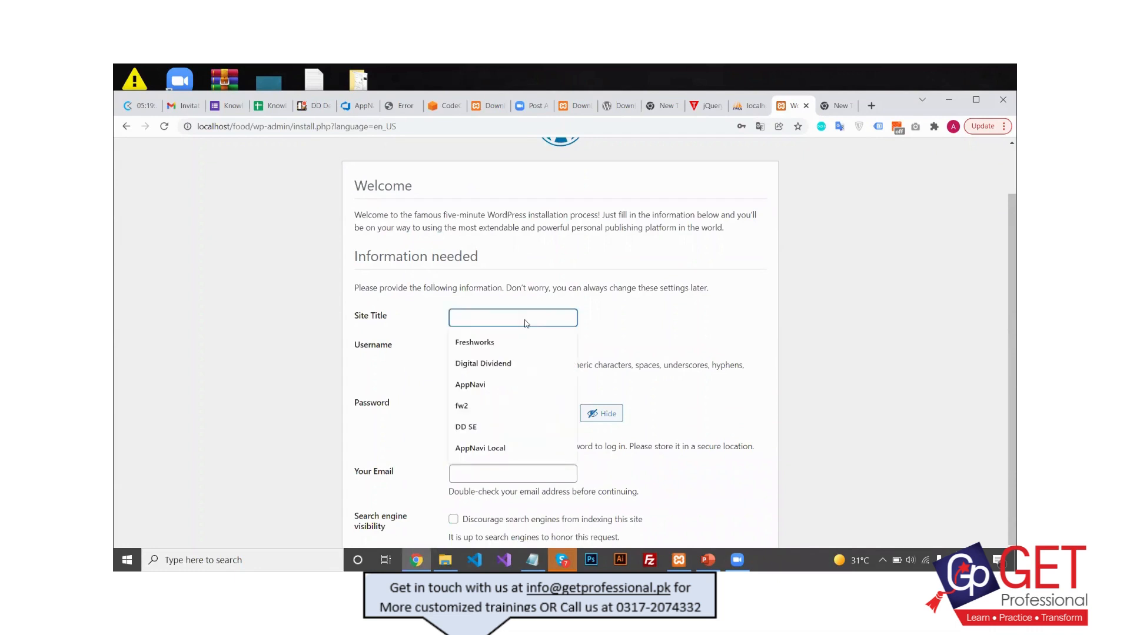
text(foo)
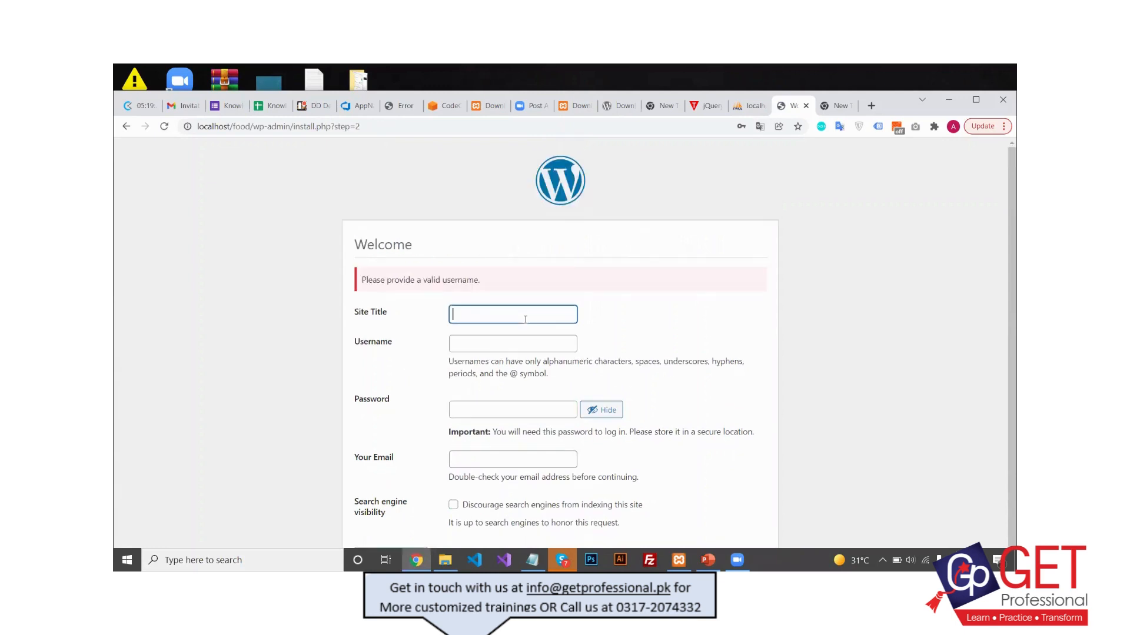
key(BackSpace)
click(526, 320)
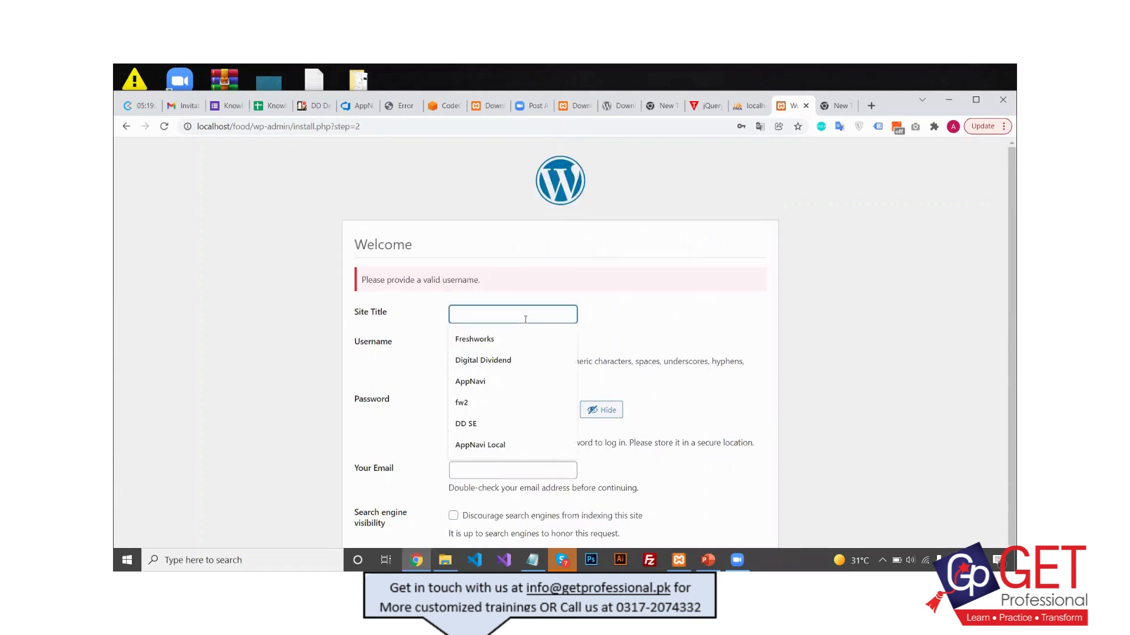
key(Tab)
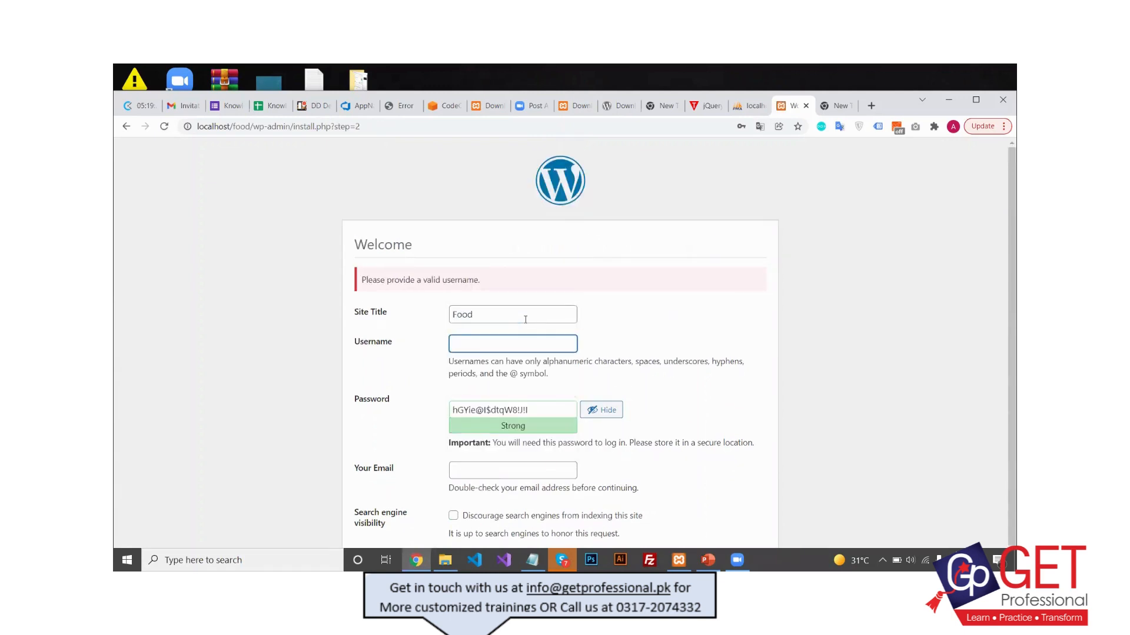
key(Tab)
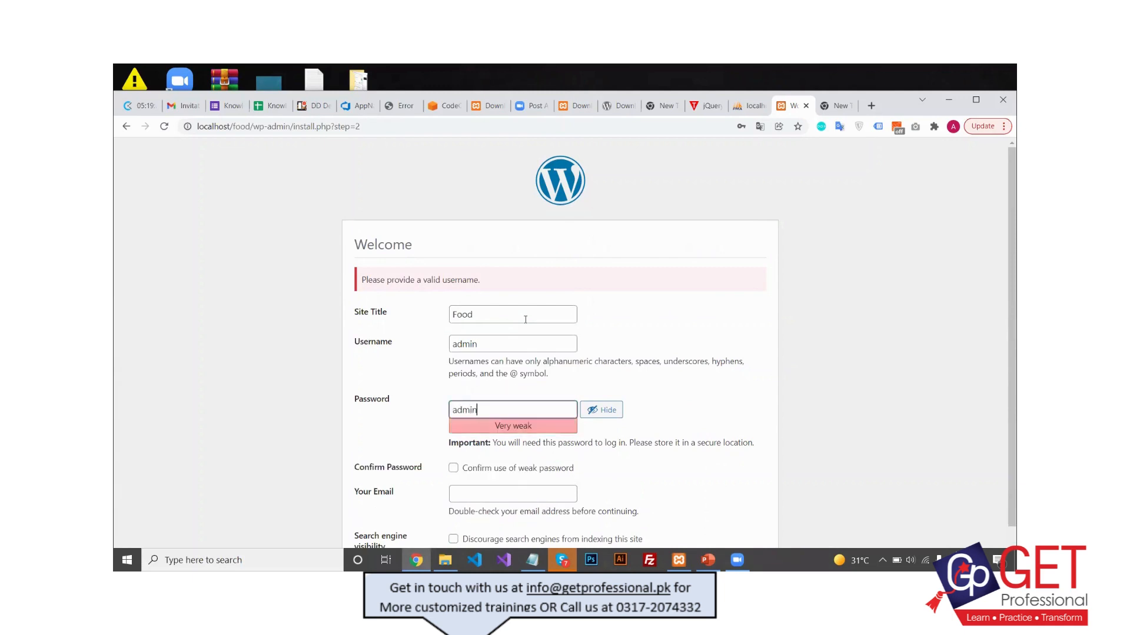
click(453, 468)
Step: Fill in the administrator's e-mail address and discourage search engines from indexing the site
scroll(591, 430, down, 1)
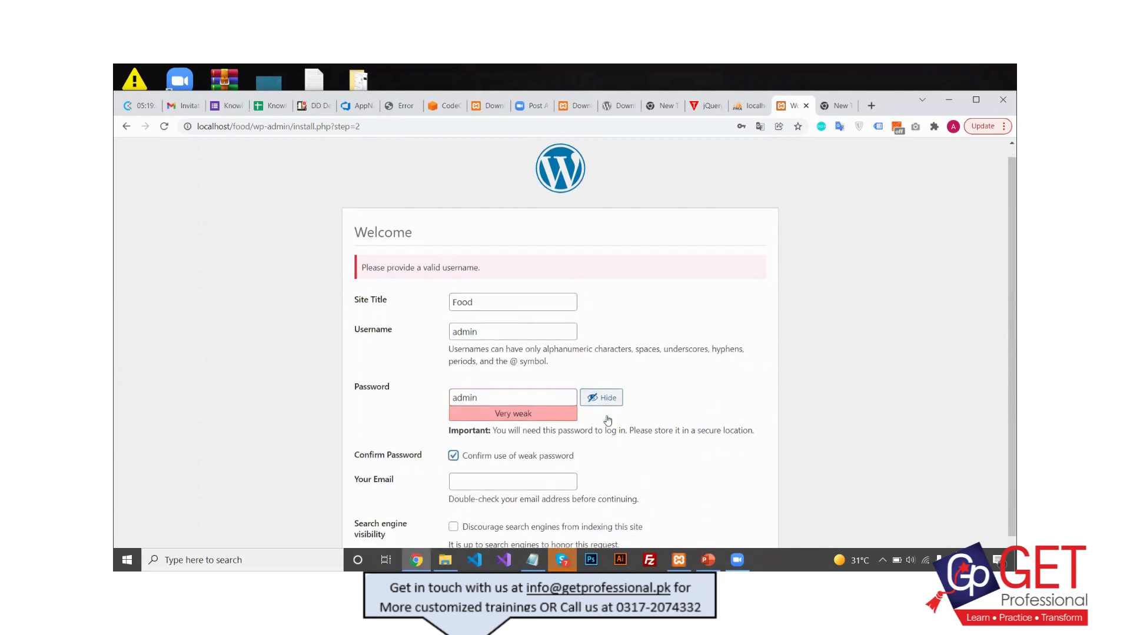
click(479, 447)
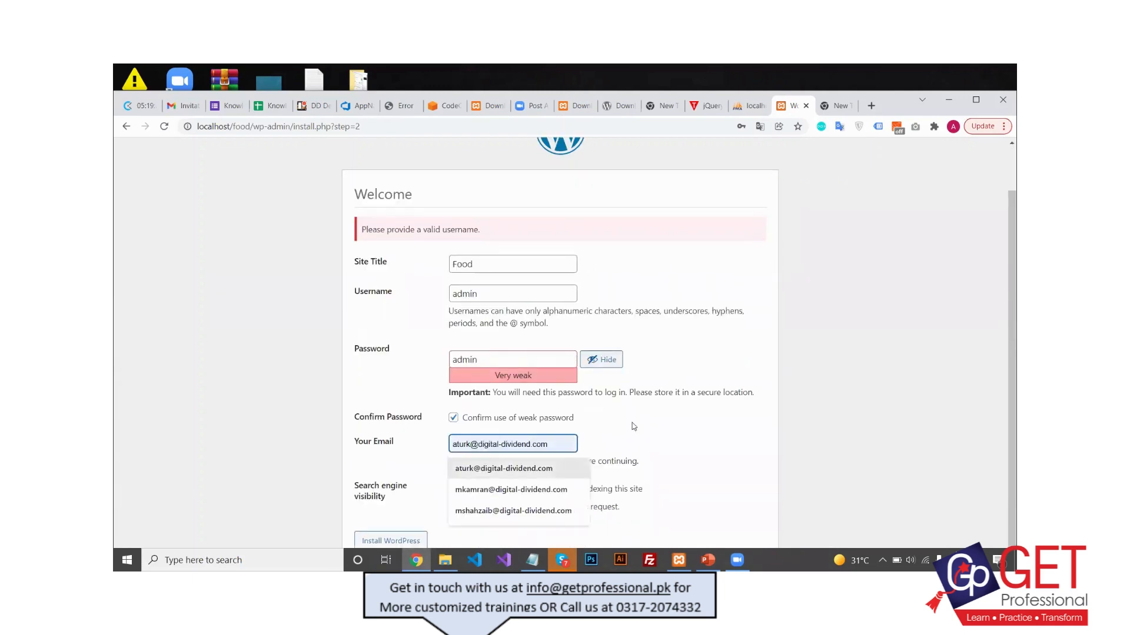
click(487, 466)
click(477, 491)
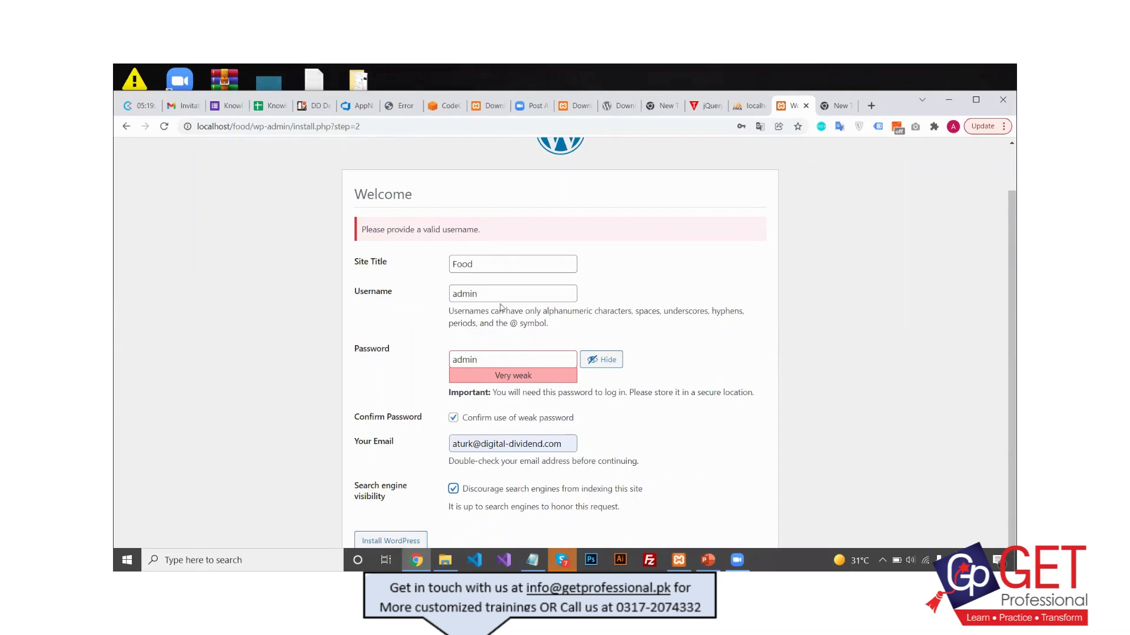
Step: Install WordPress, dismiss the browser's password warning, and go to the login page
click(393, 537)
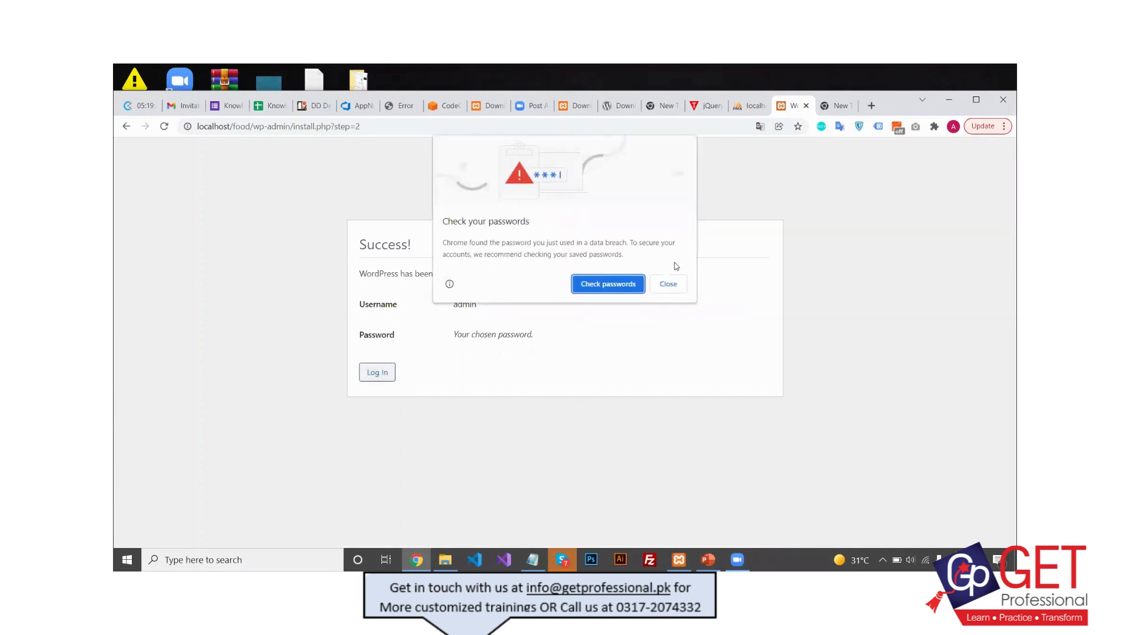
click(668, 285)
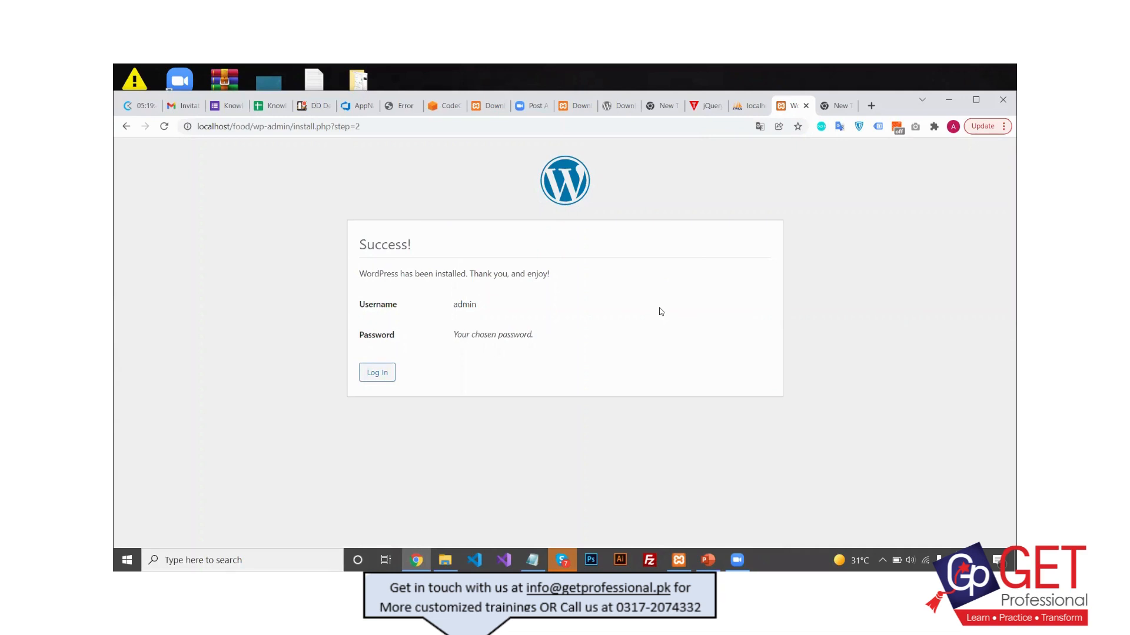
click(373, 380)
Step: Log in to the dashboard as admin and open the live Food site in a background tab
click(538, 290)
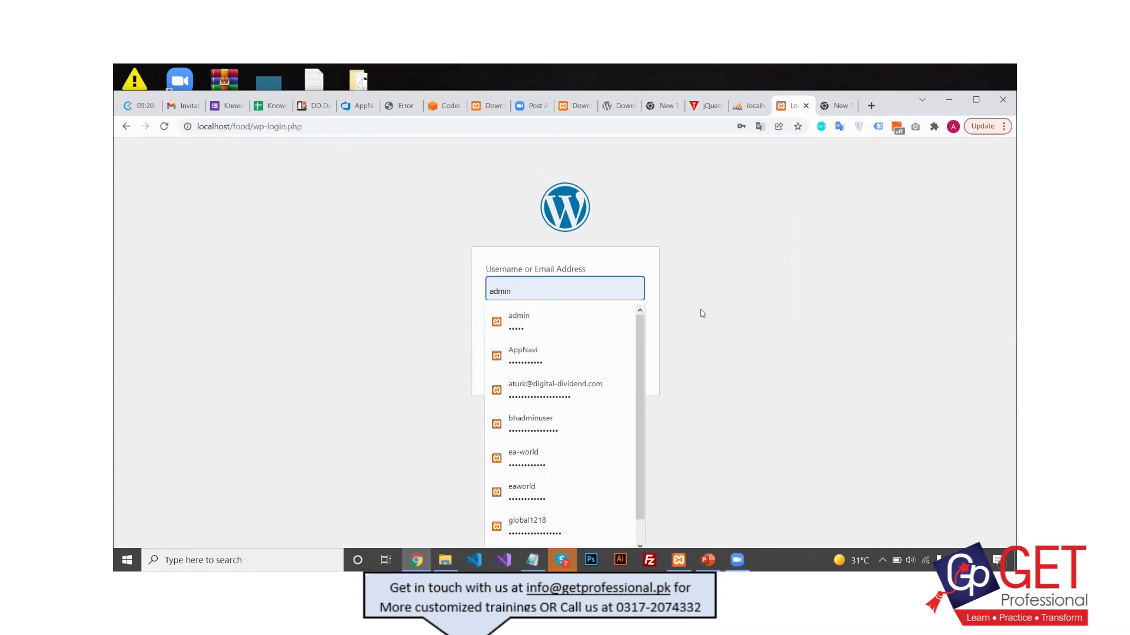
click(628, 324)
click(632, 335)
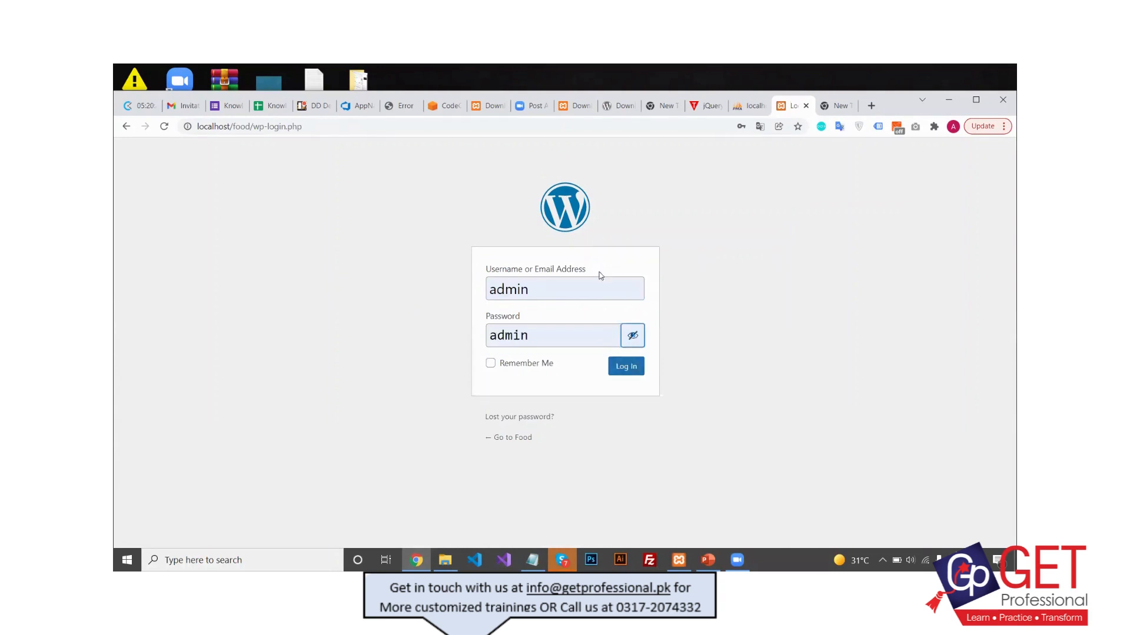
click(627, 368)
click(627, 367)
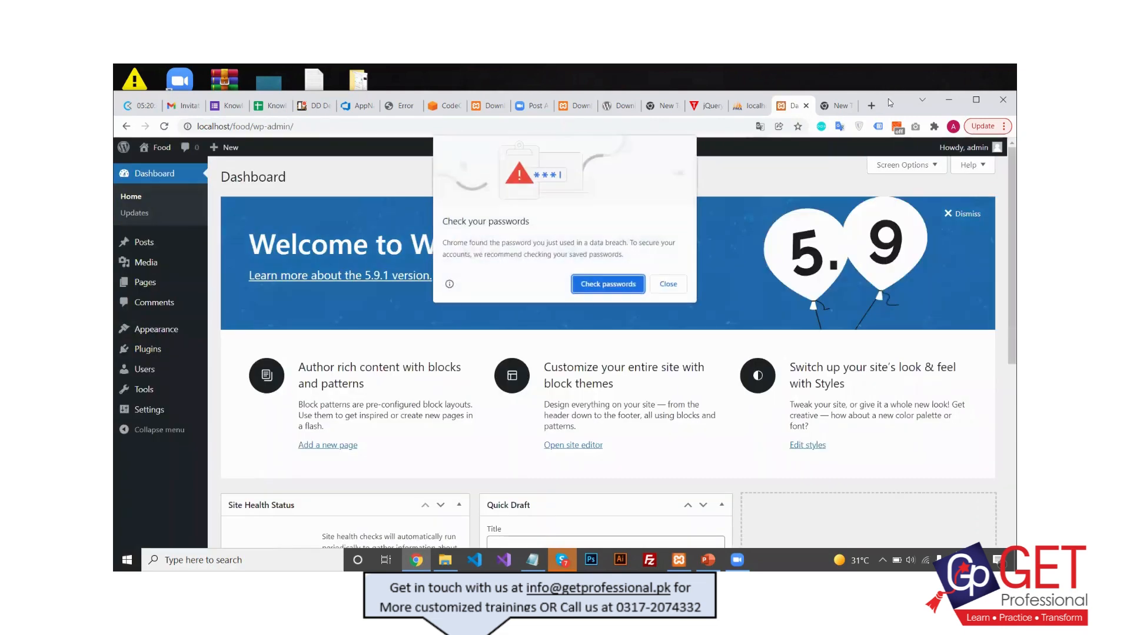
click(659, 283)
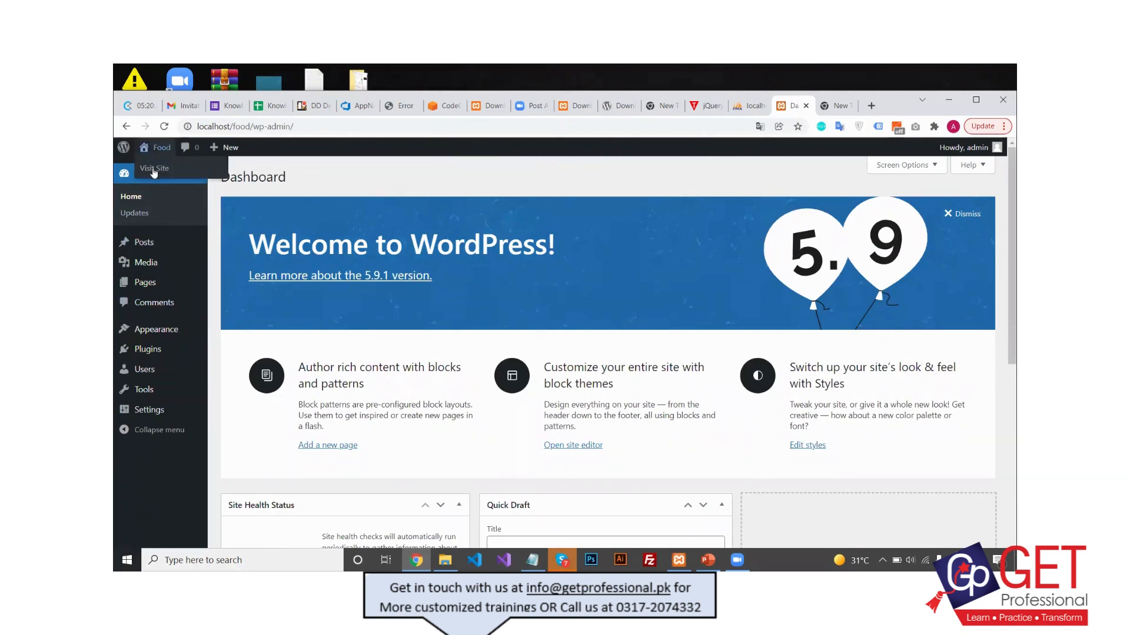
middle_click(158, 156)
Step: Close the blank tab, scroll the Food front page's Hello world! post, then return to Dashboard
click(842, 106)
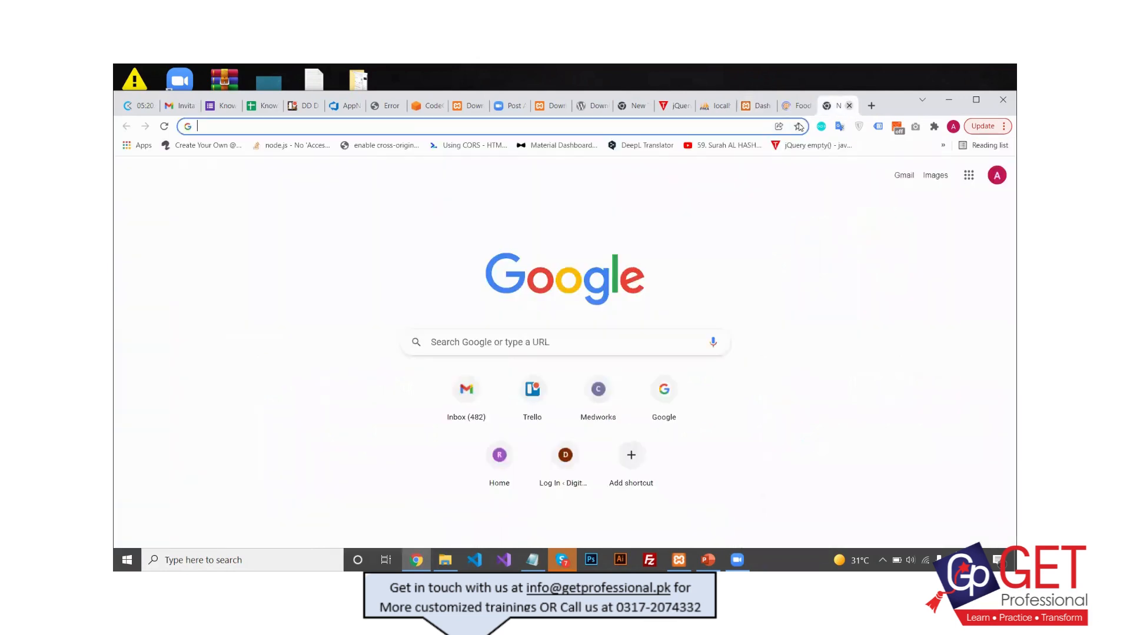
click(849, 106)
scroll(712, 298, down, 5)
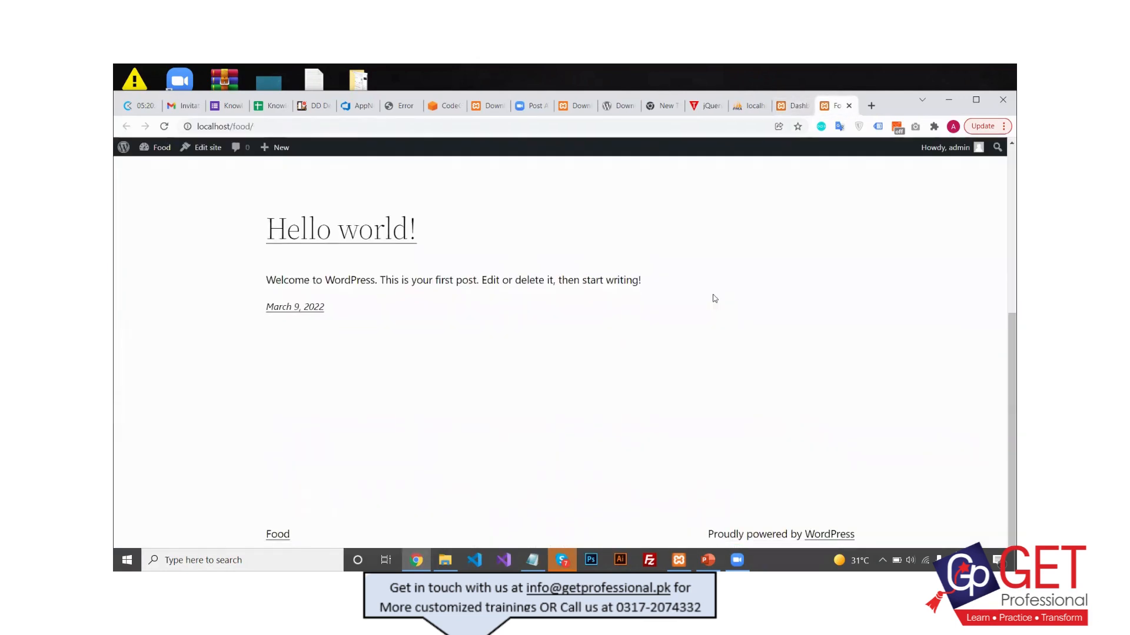
scroll(713, 297, up, 5)
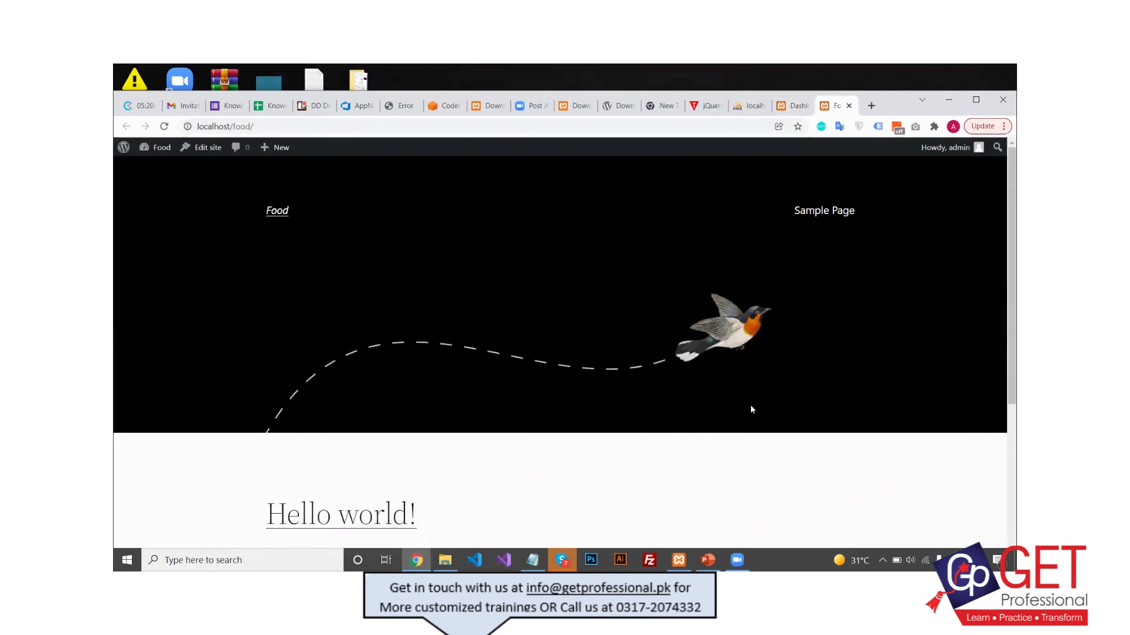
scroll(751, 406, down, 5)
scroll(752, 404, up, 5)
click(790, 108)
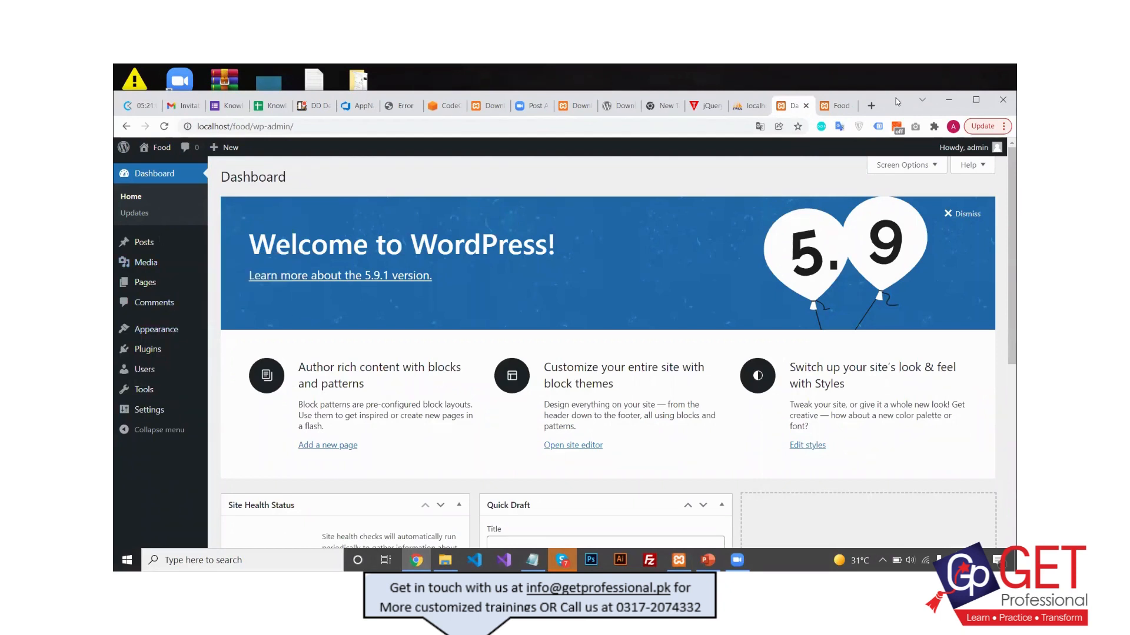
drag(672, 145, 672, 64)
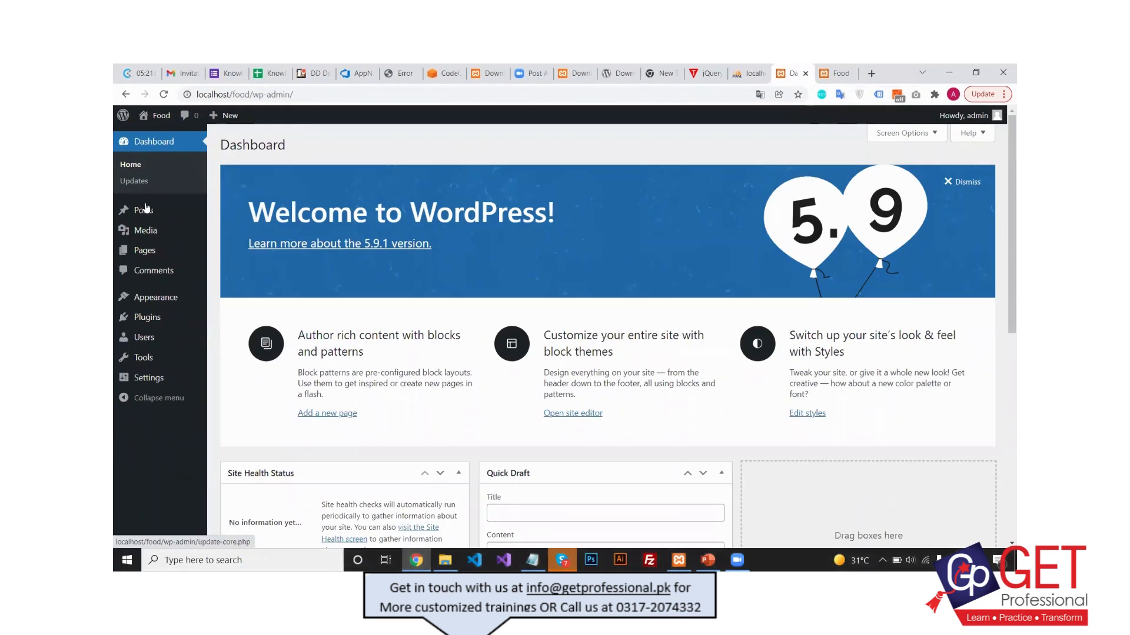
mouse_move(146, 210)
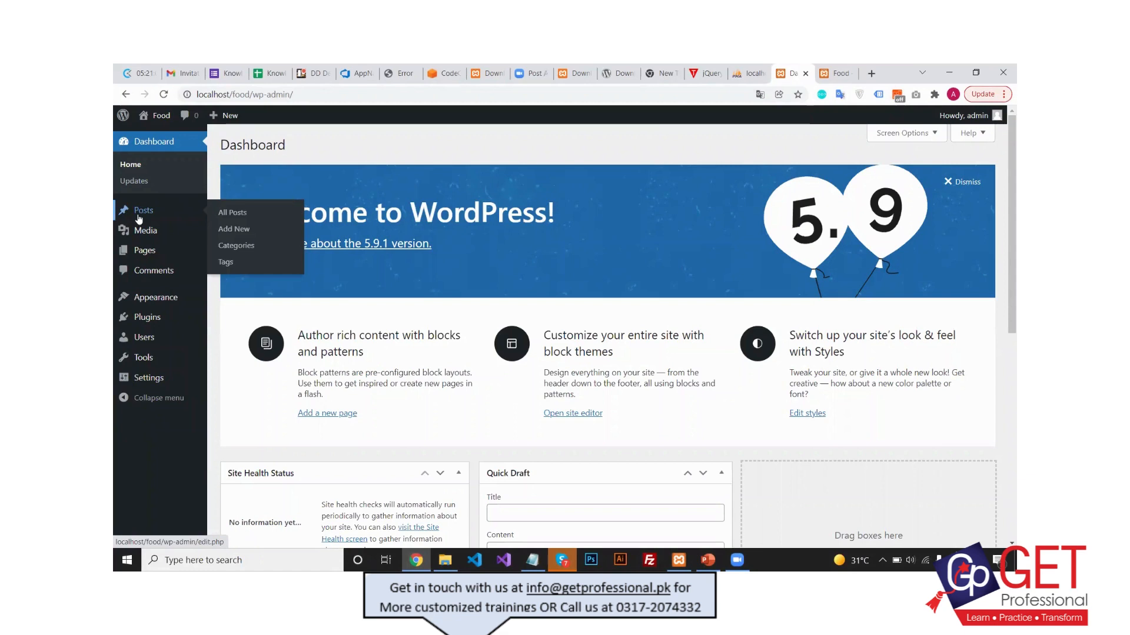
mouse_move(143, 234)
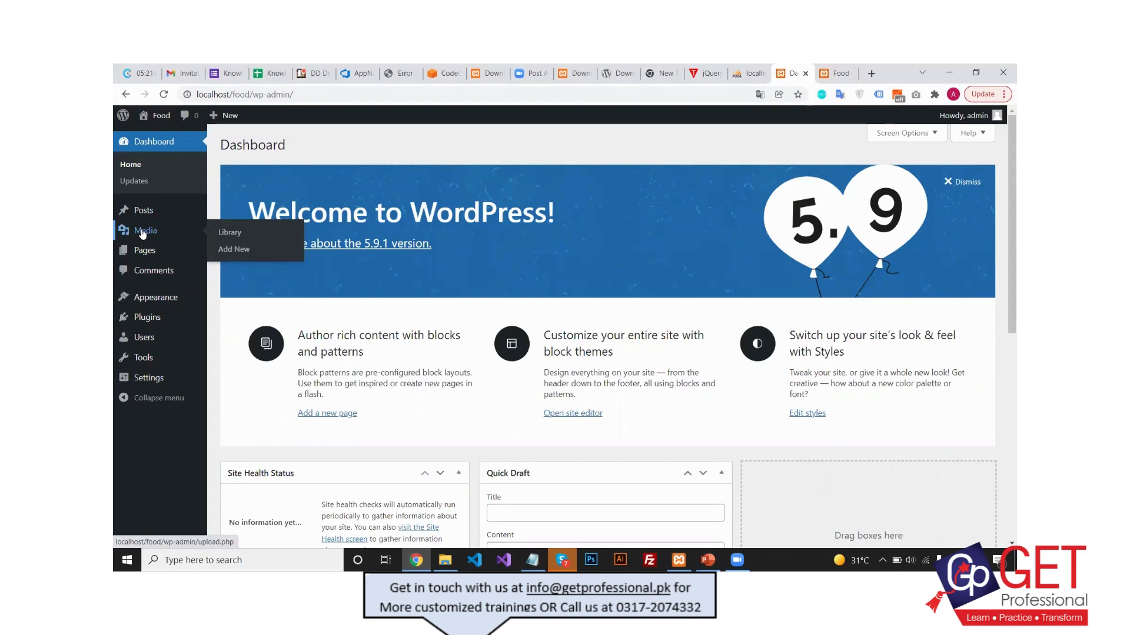
mouse_move(141, 260)
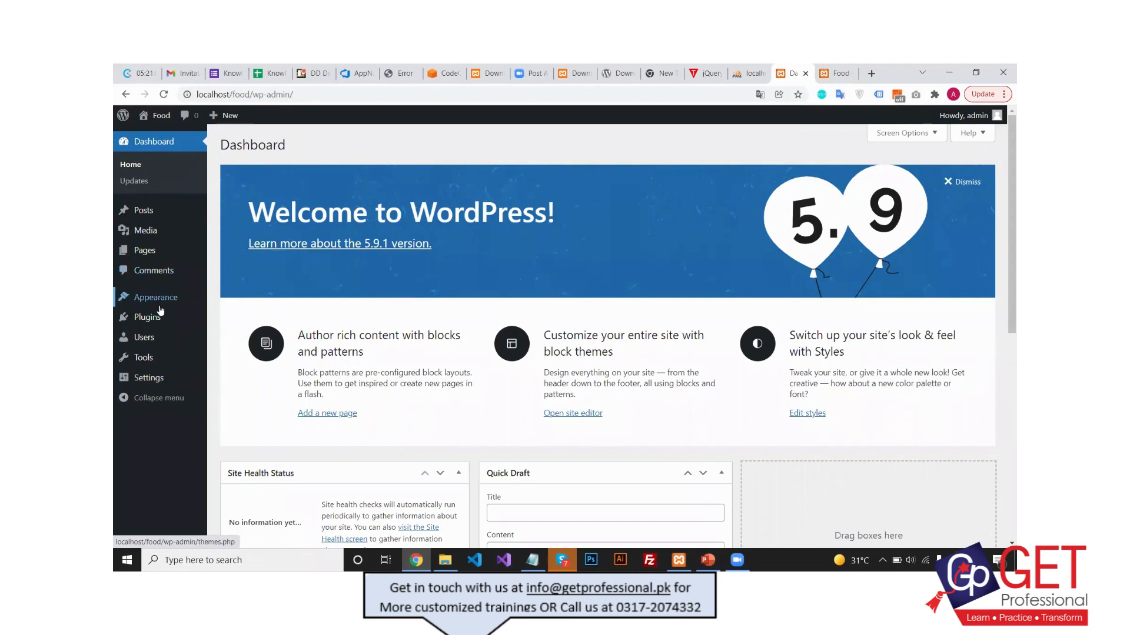
mouse_move(159, 311)
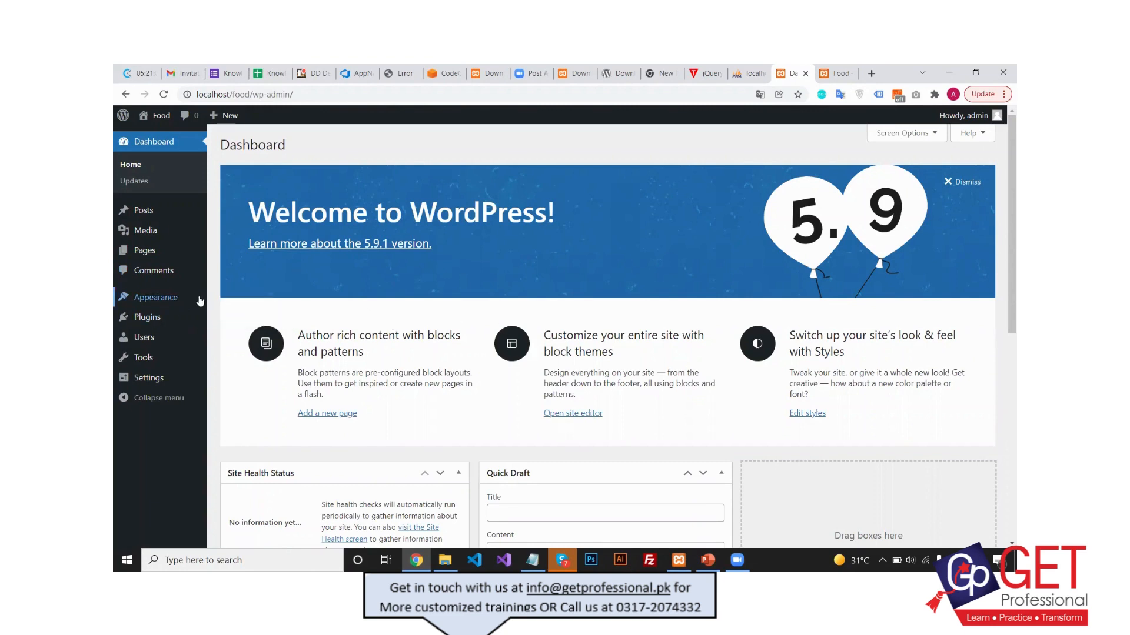
mouse_move(152, 301)
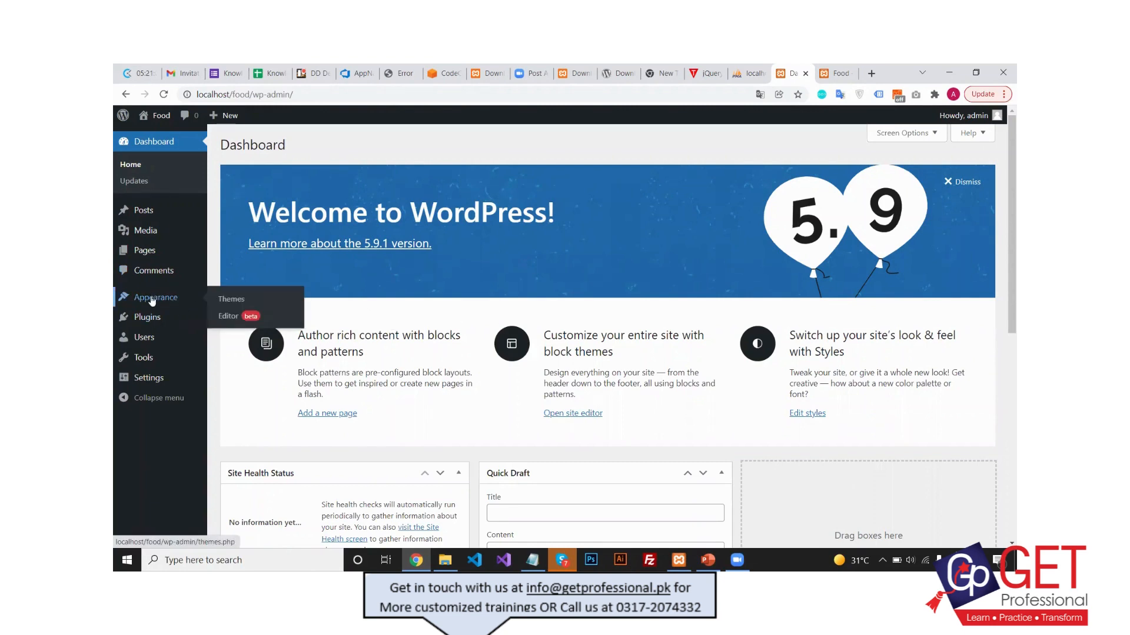
Step: Upload dt-the7_v.10.1.0.zip under Appearance > Themes > Add New and install it
click(229, 301)
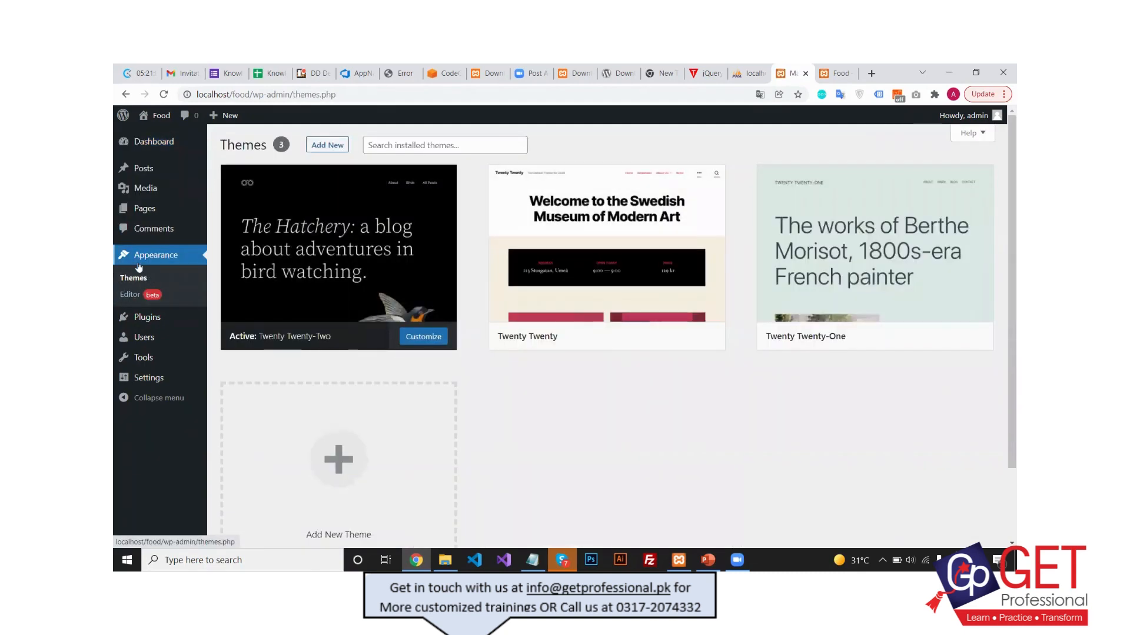
click(336, 146)
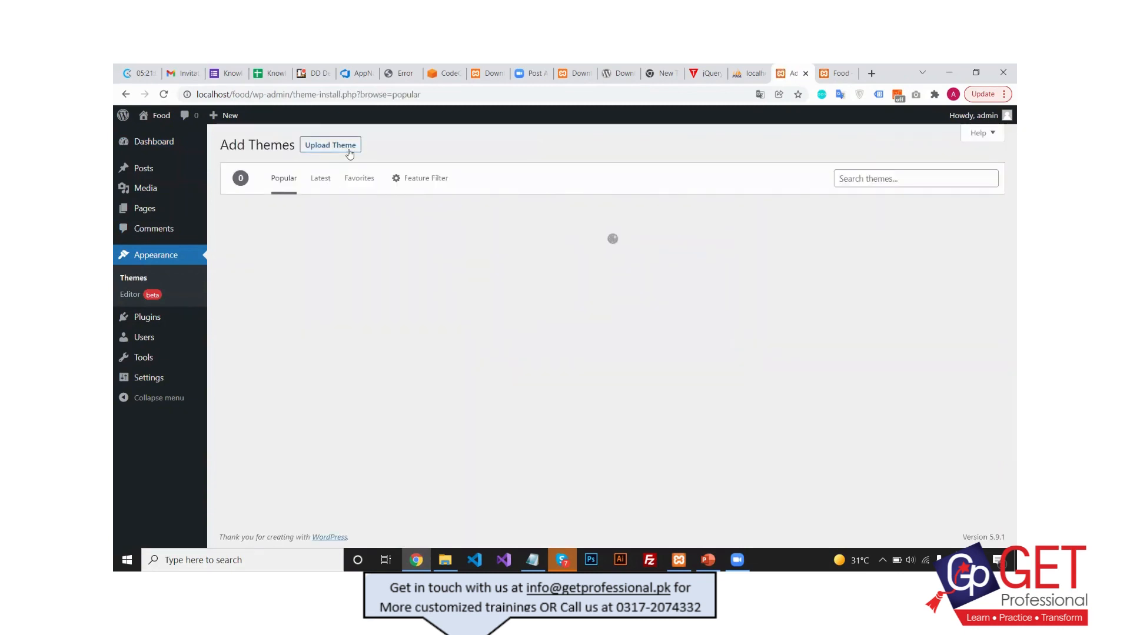
click(349, 151)
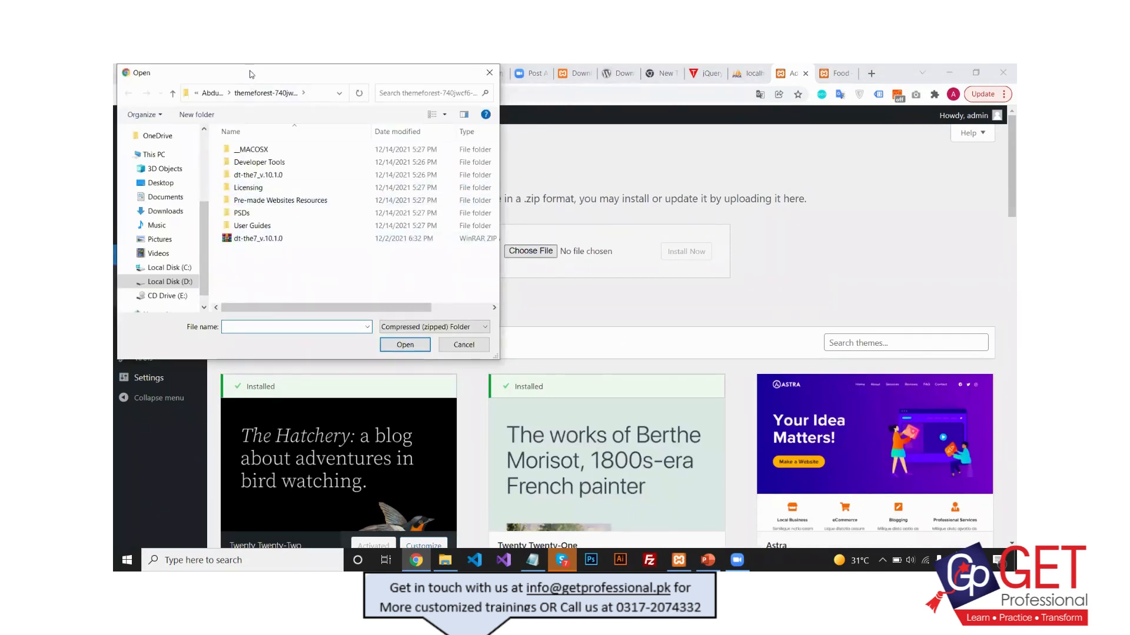
click(265, 321)
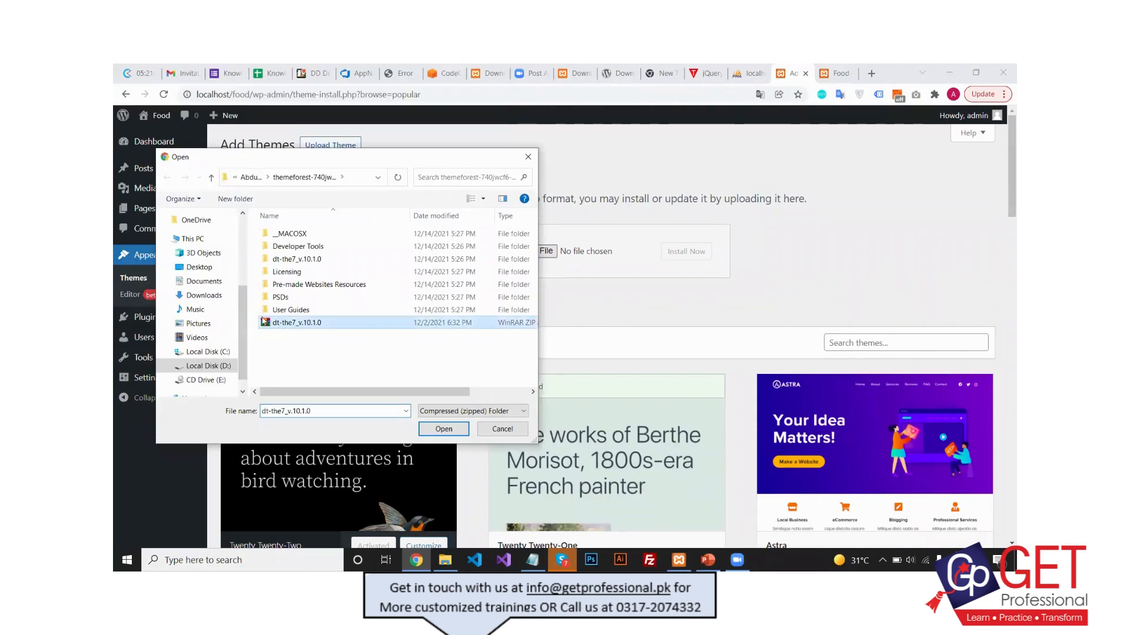
click(527, 158)
scroll(655, 328, down, 6)
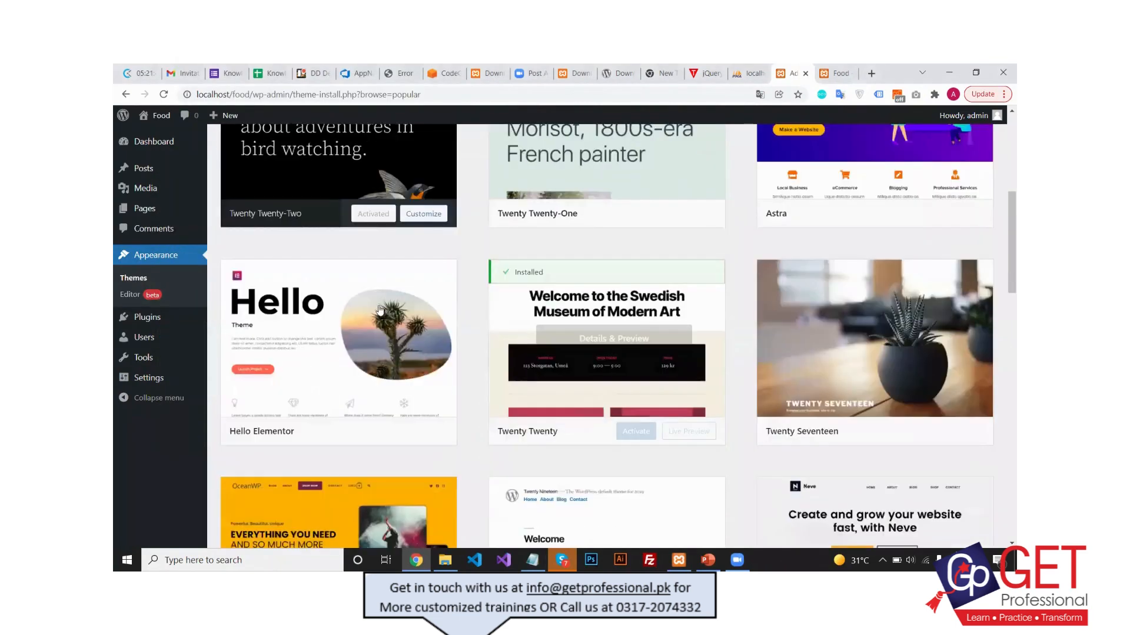
scroll(647, 294, down, 2)
scroll(883, 277, down, 5)
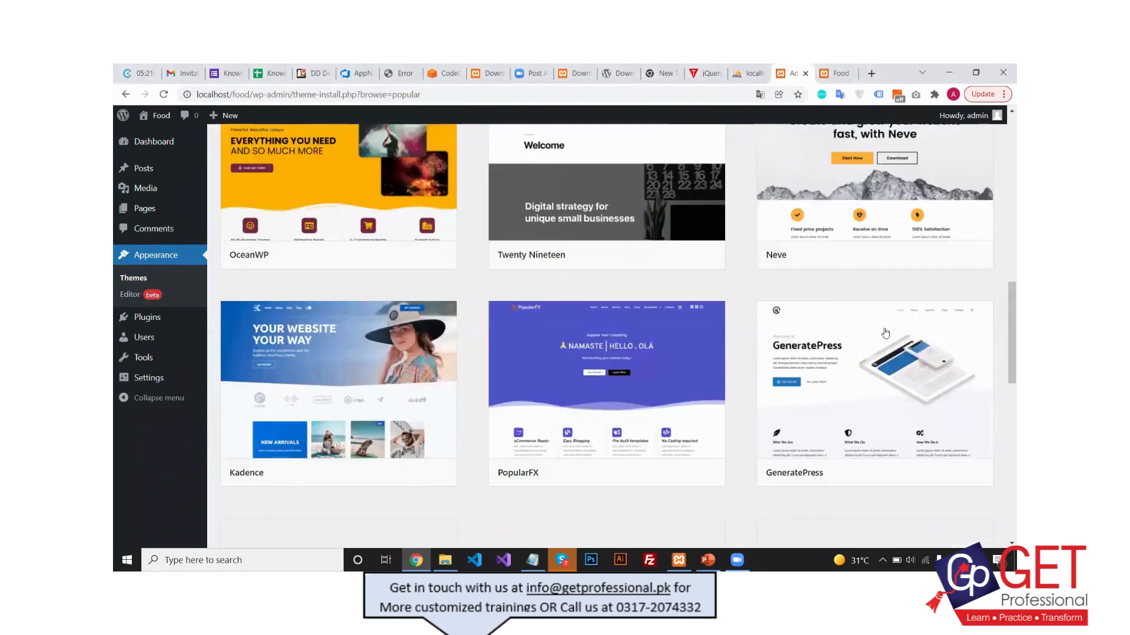
scroll(590, 375, down, 5)
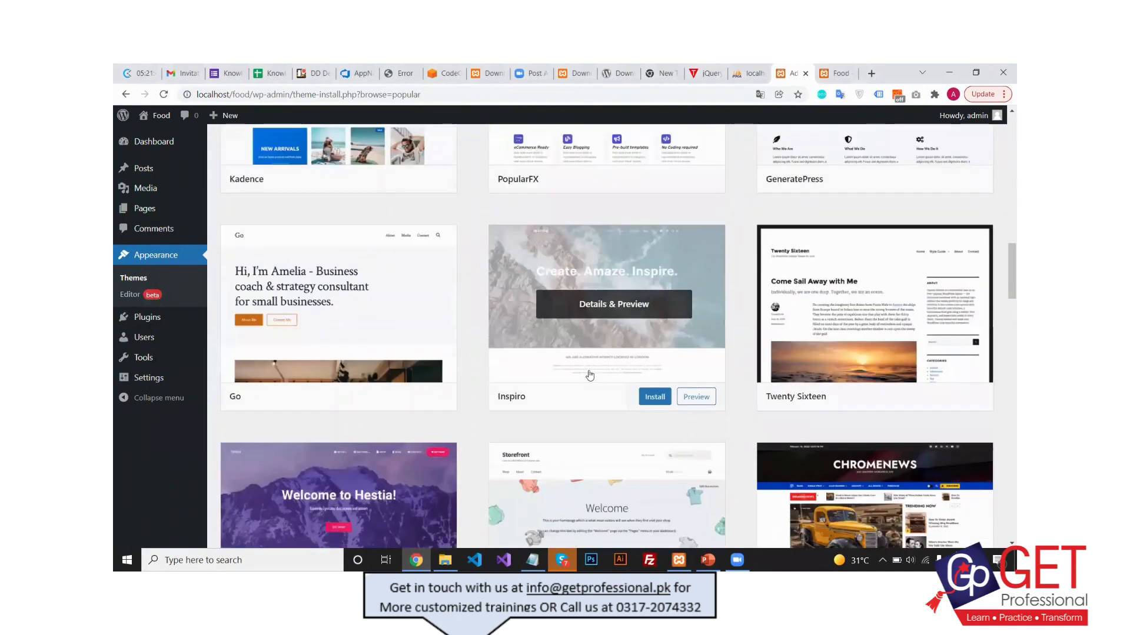
scroll(389, 228, up, 7)
scroll(547, 264, up, 10)
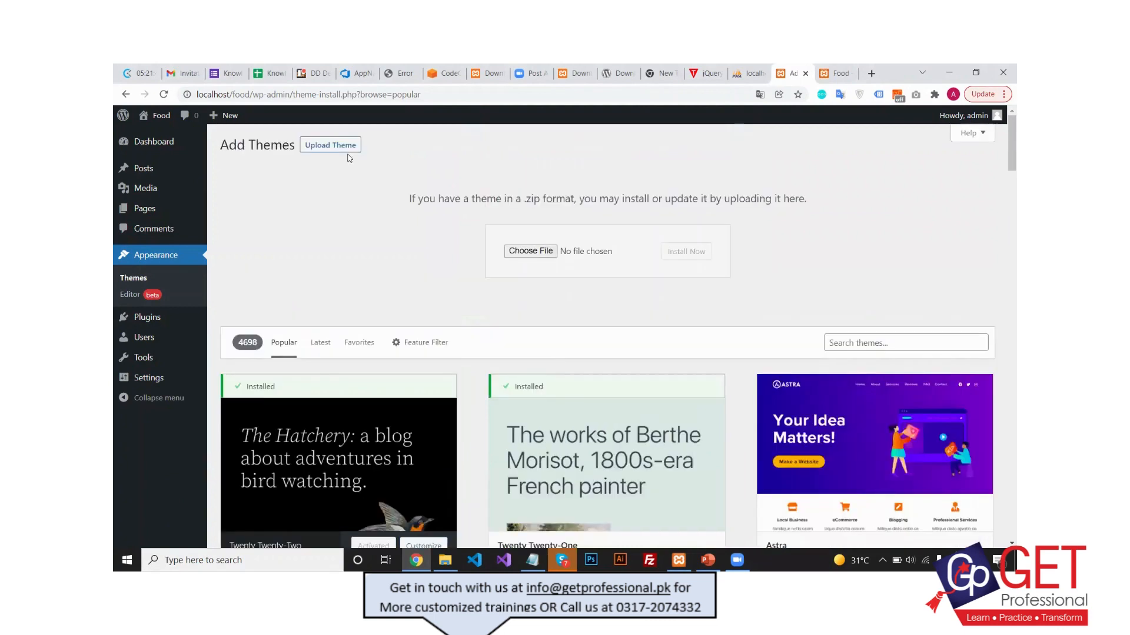
click(539, 253)
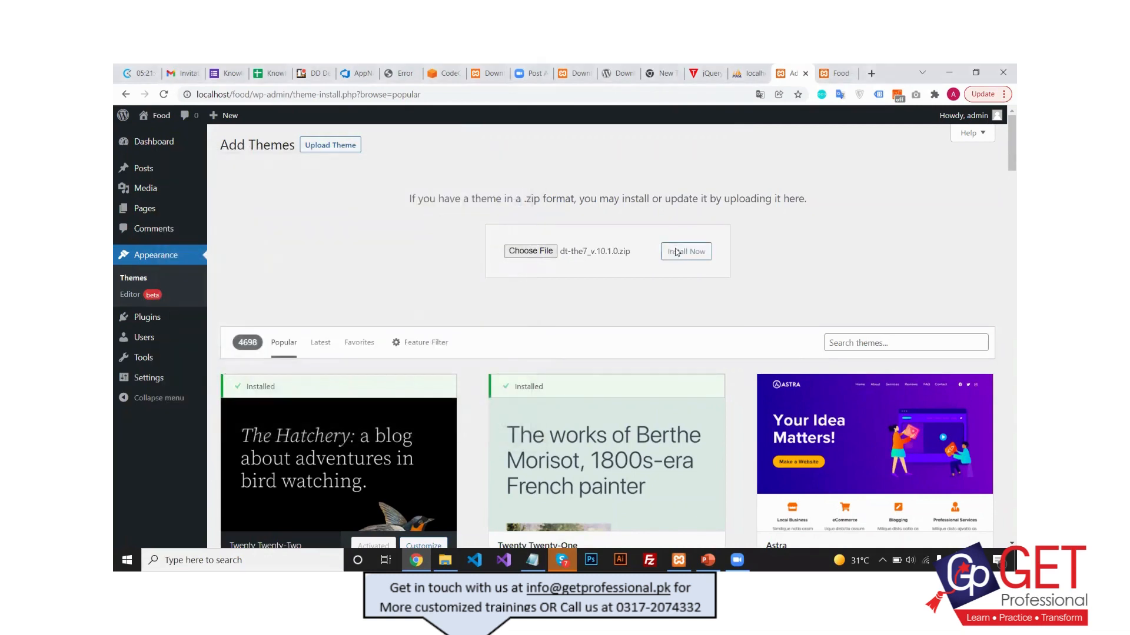
click(678, 253)
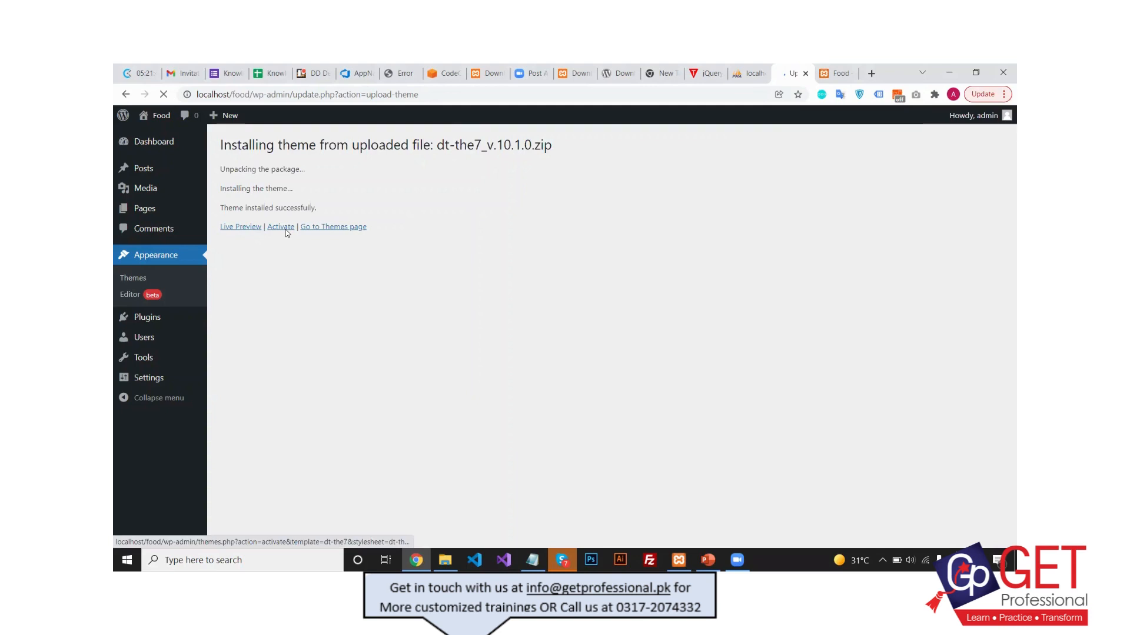
Step: Activate The7 and register it with the purchase code from the licence file, giving consent
click(281, 227)
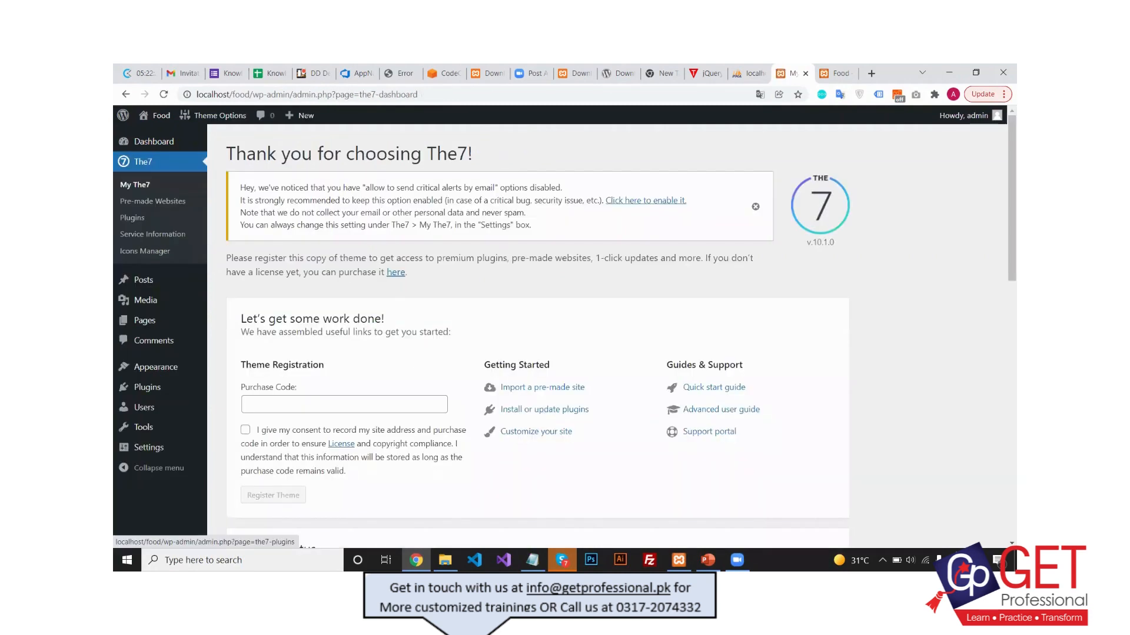
key(alt+Tab)
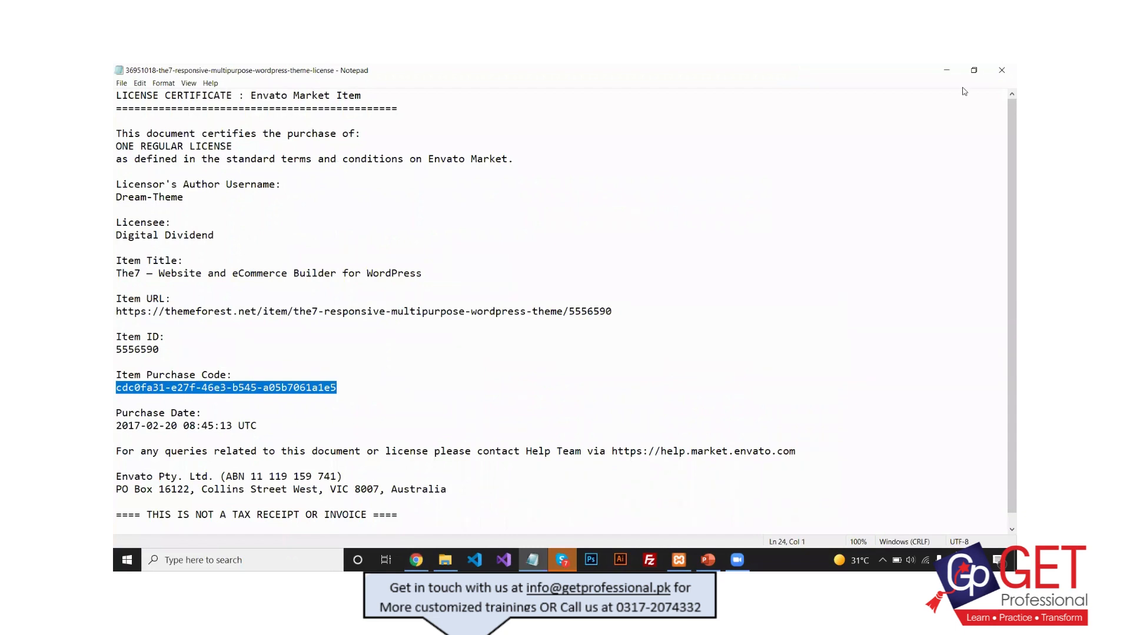
key(alt+Tab)
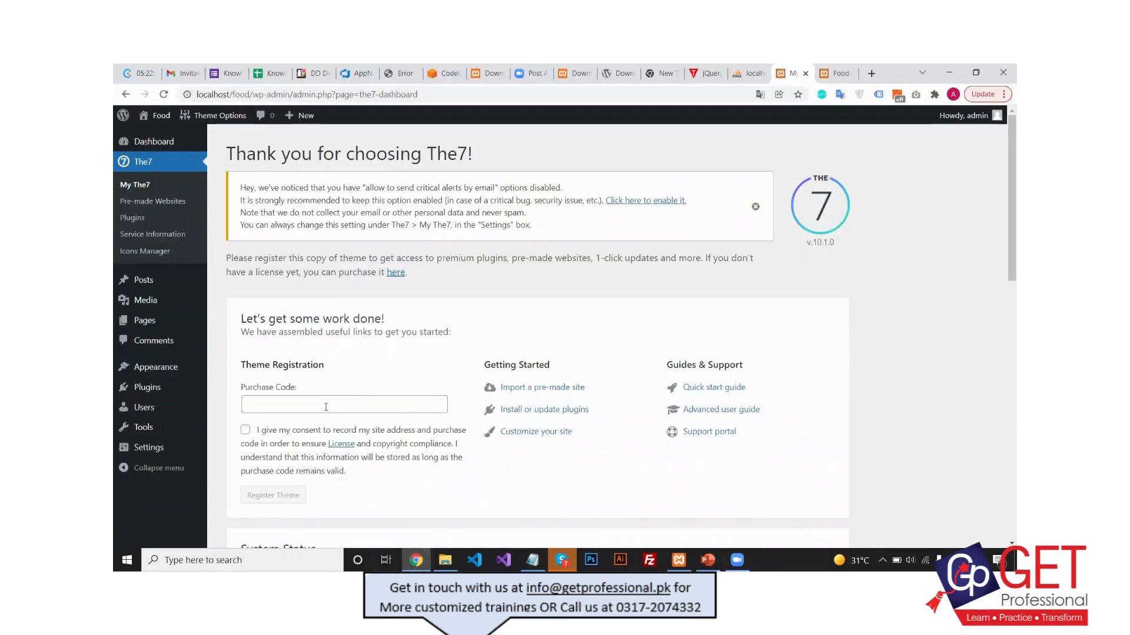
click(294, 405)
click(246, 430)
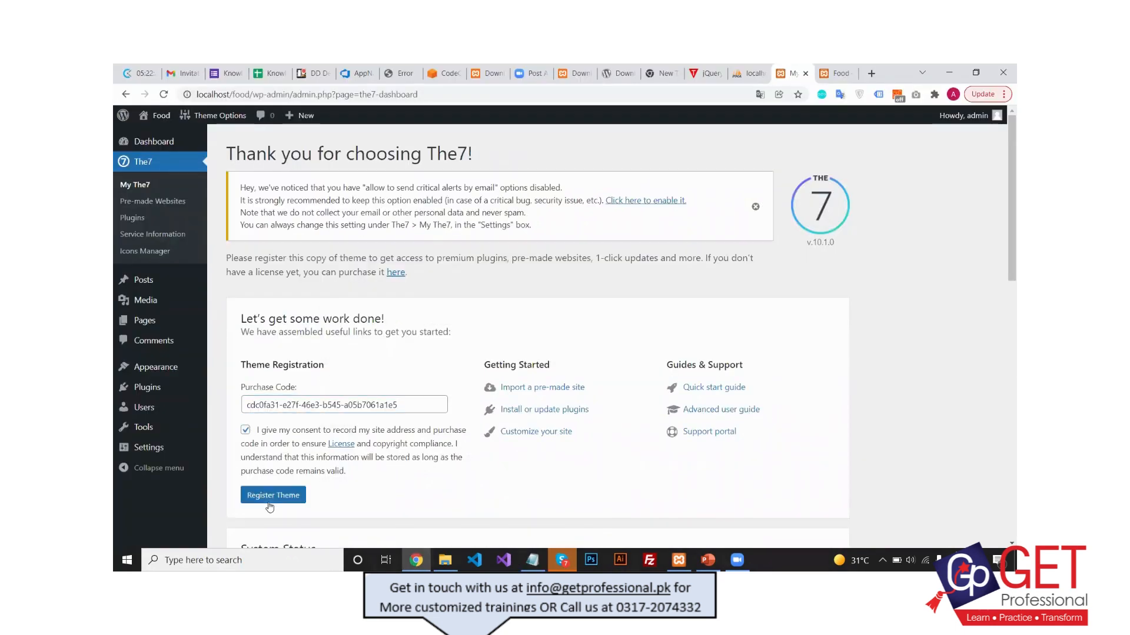
click(273, 495)
Step: Scroll The7 dashboard to review the registration and the The7 Settings box
scroll(393, 486, down, 4)
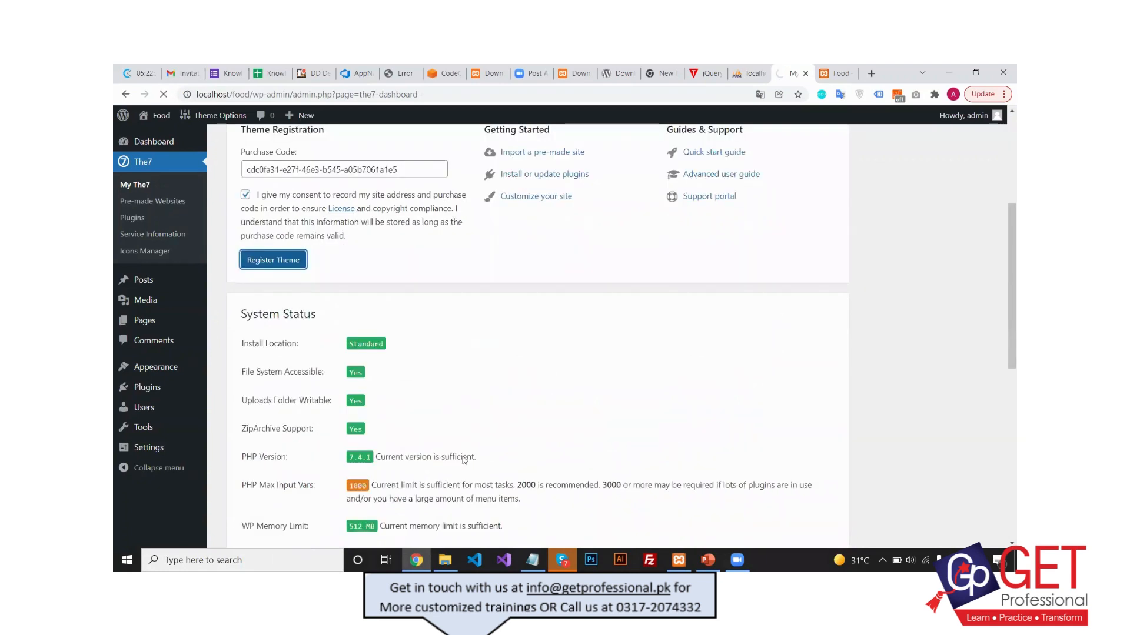
scroll(465, 459, up, 1)
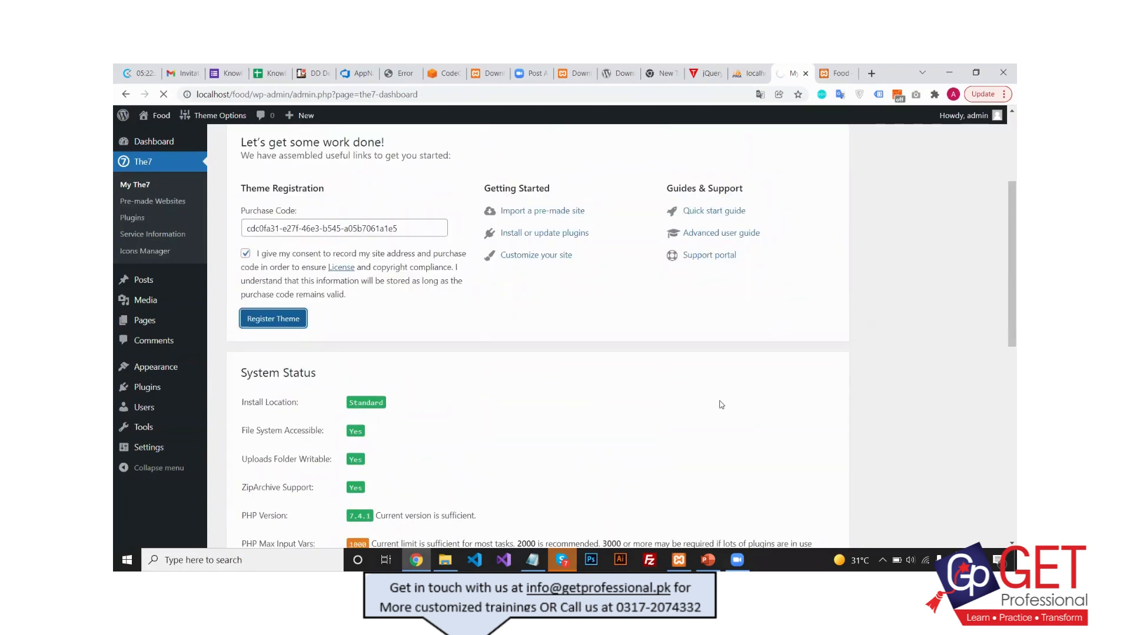
scroll(466, 452, up, 1)
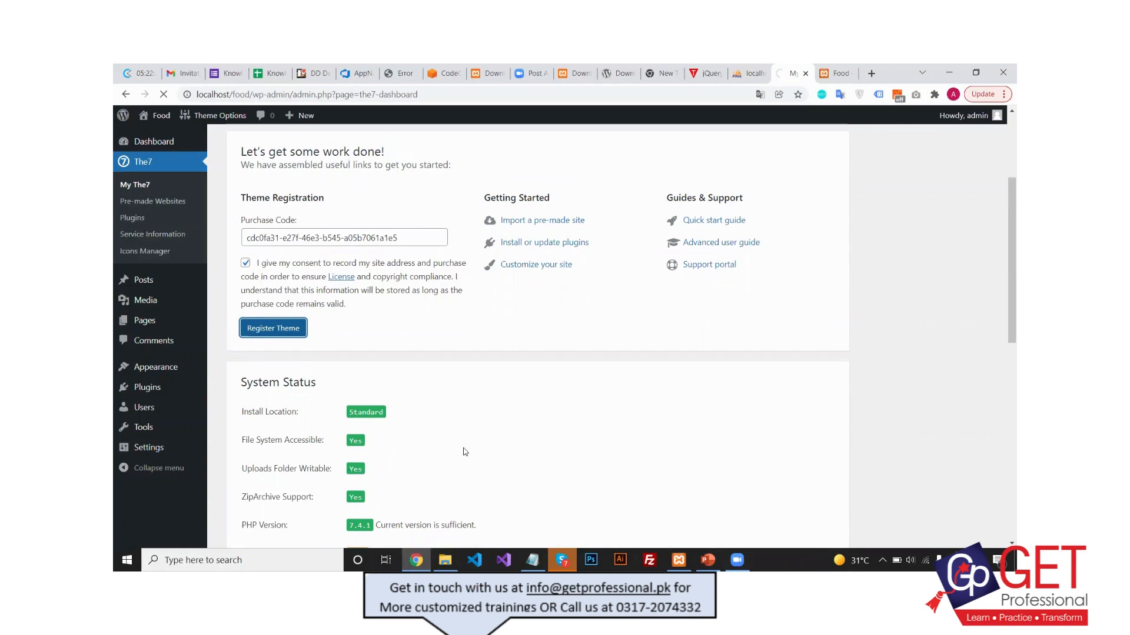
scroll(465, 452, down, 8)
scroll(462, 429, down, 2)
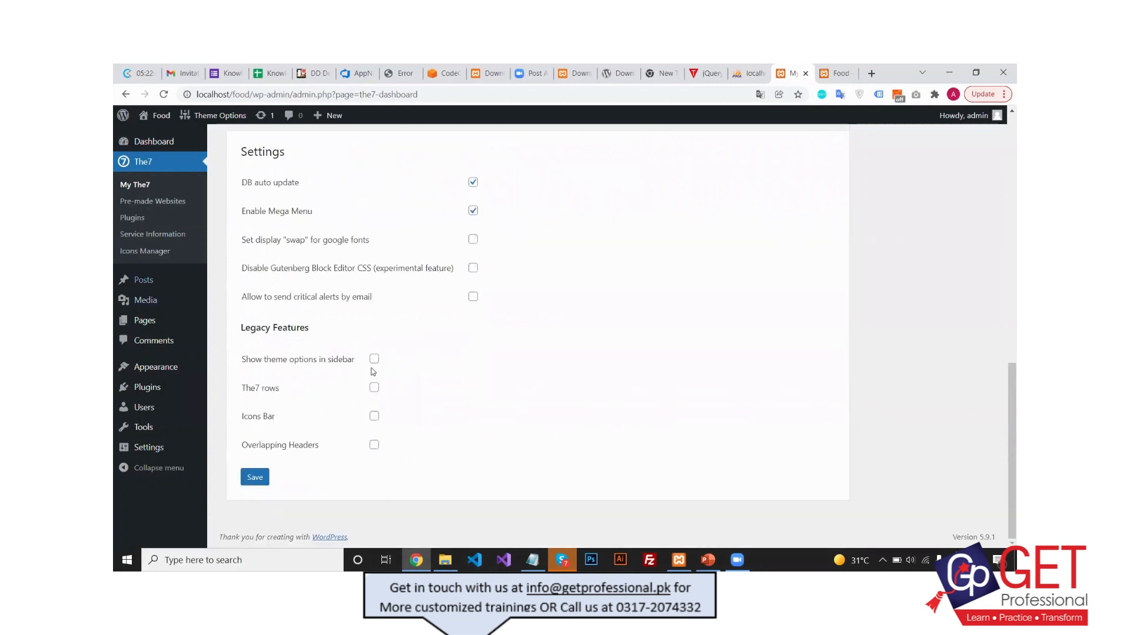
scroll(368, 360, down, 2)
Step: Tick Show theme options in sidebar, save The7 settings, and confirm the theme is registered
click(374, 359)
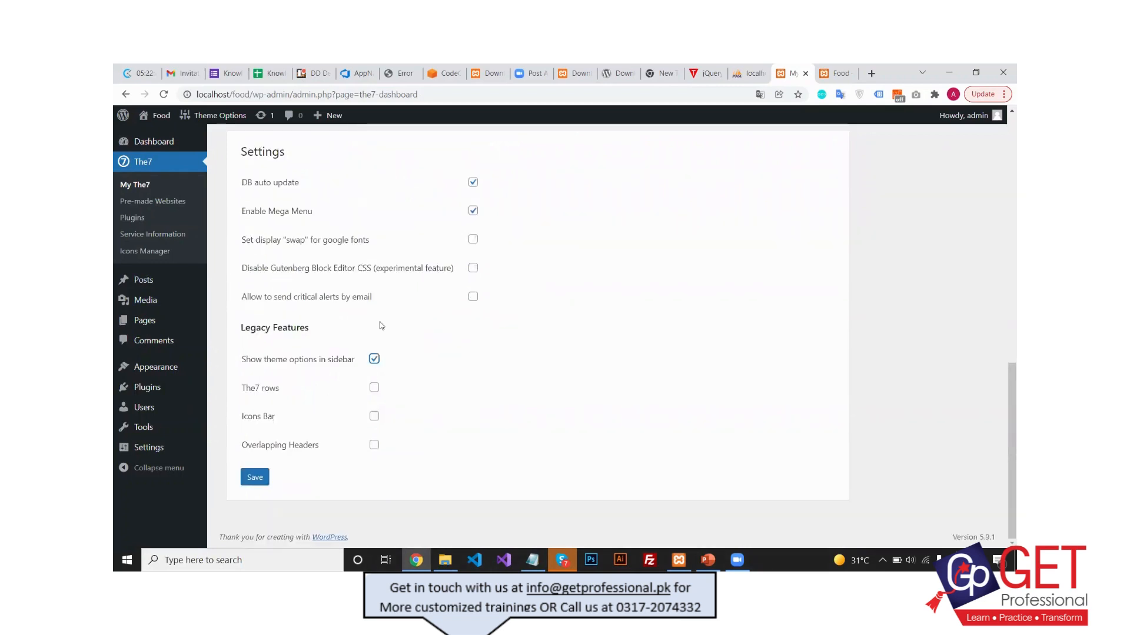
scroll(397, 343, up, 2)
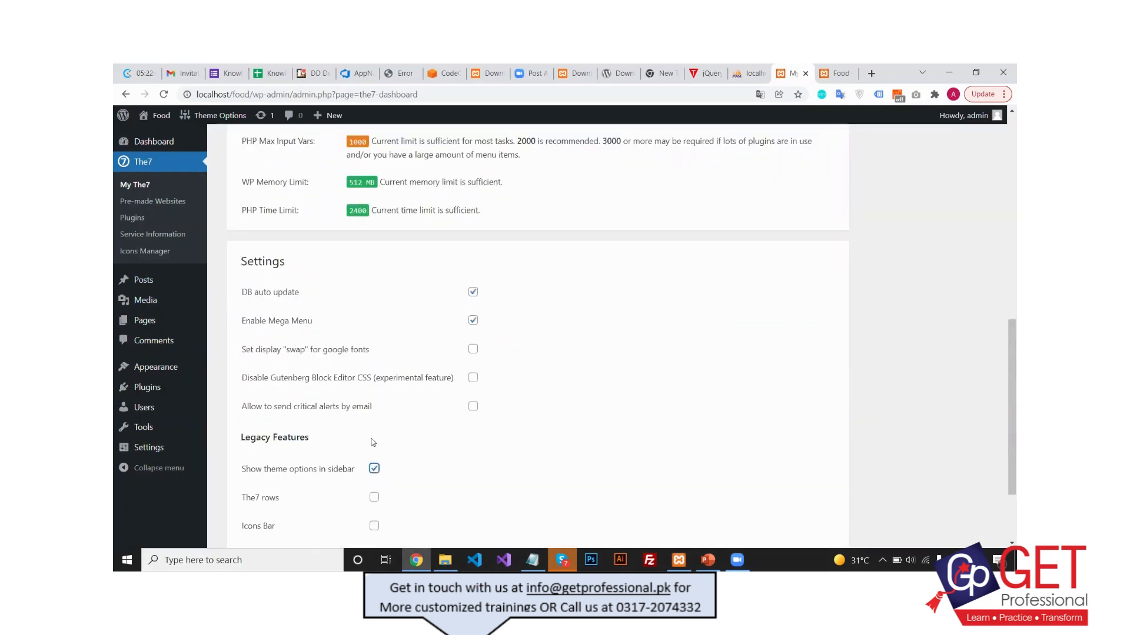
scroll(271, 423, down, 1)
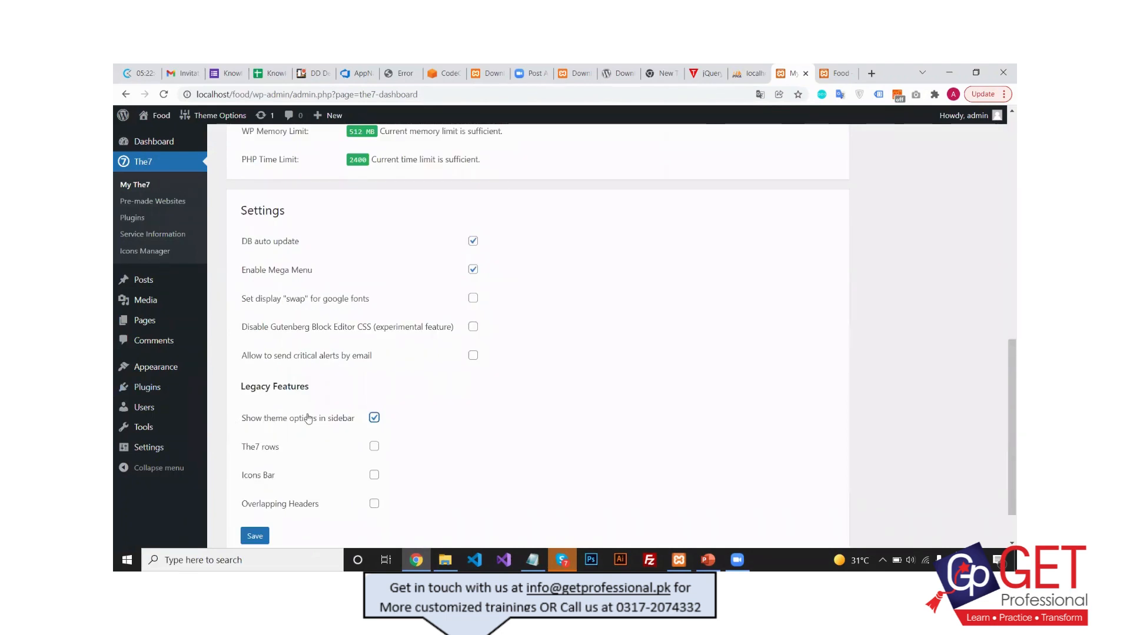
scroll(257, 479, down, 1)
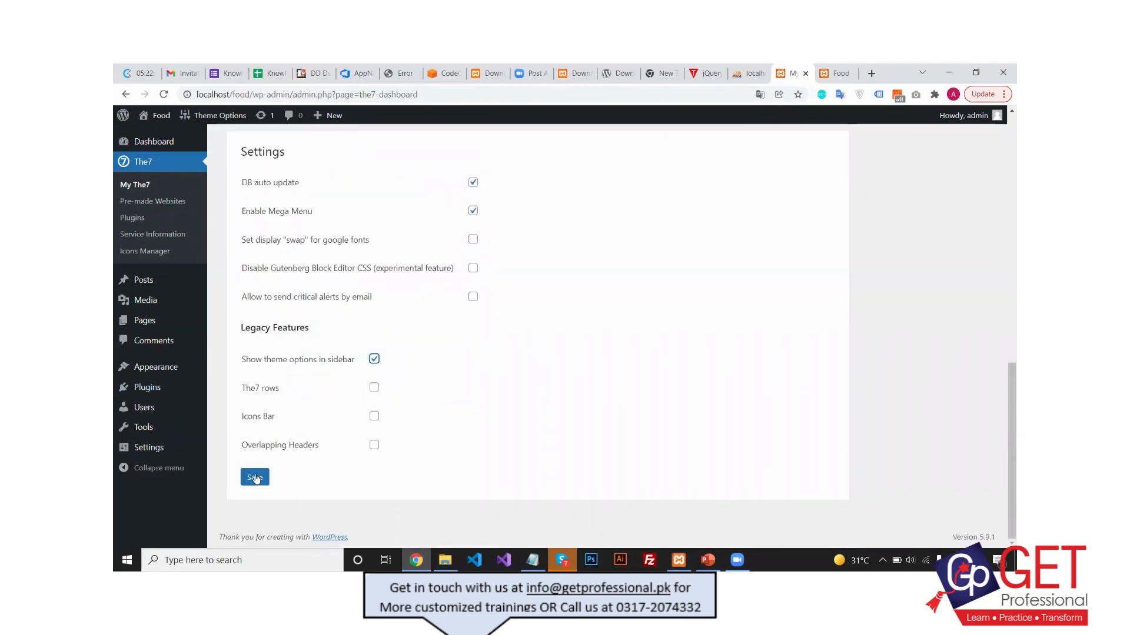
click(267, 478)
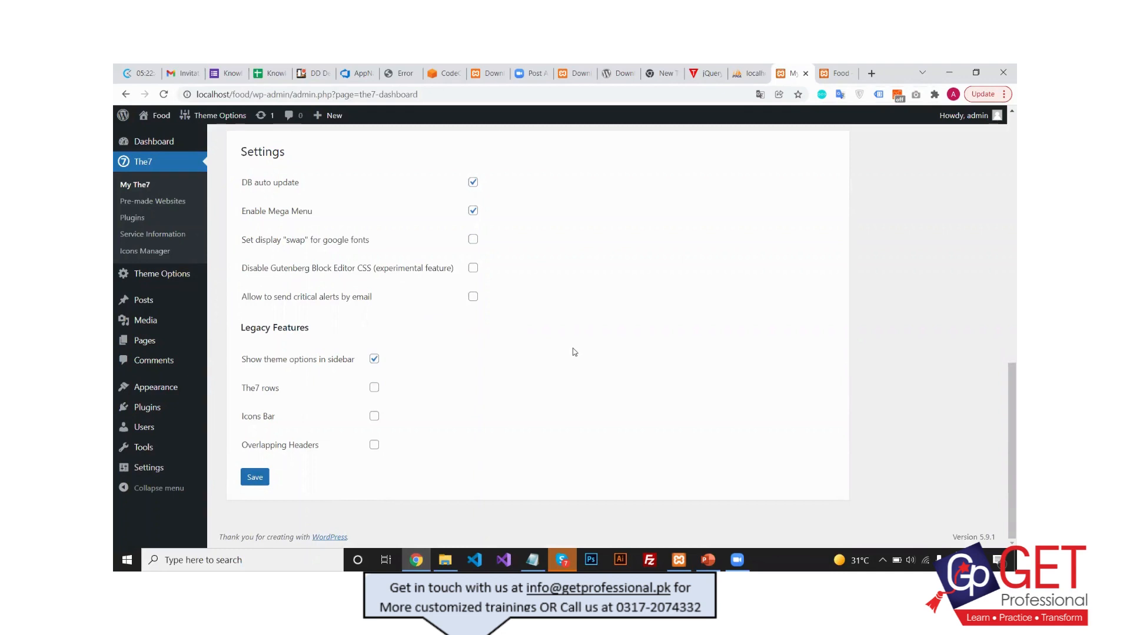
scroll(462, 310, up, 5)
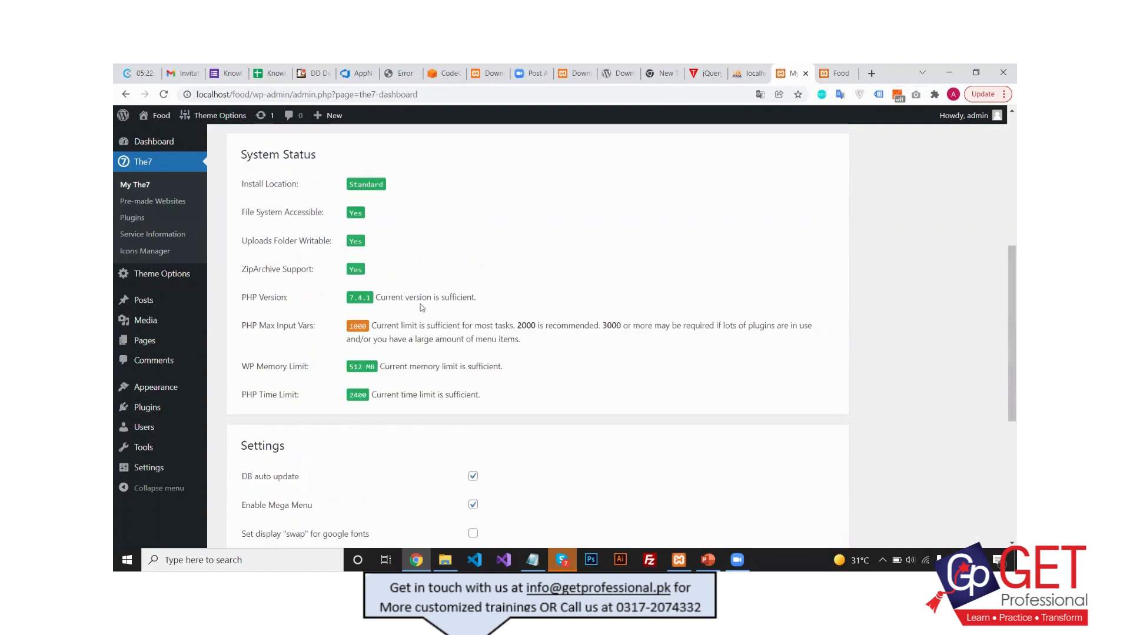
scroll(417, 292, up, 5)
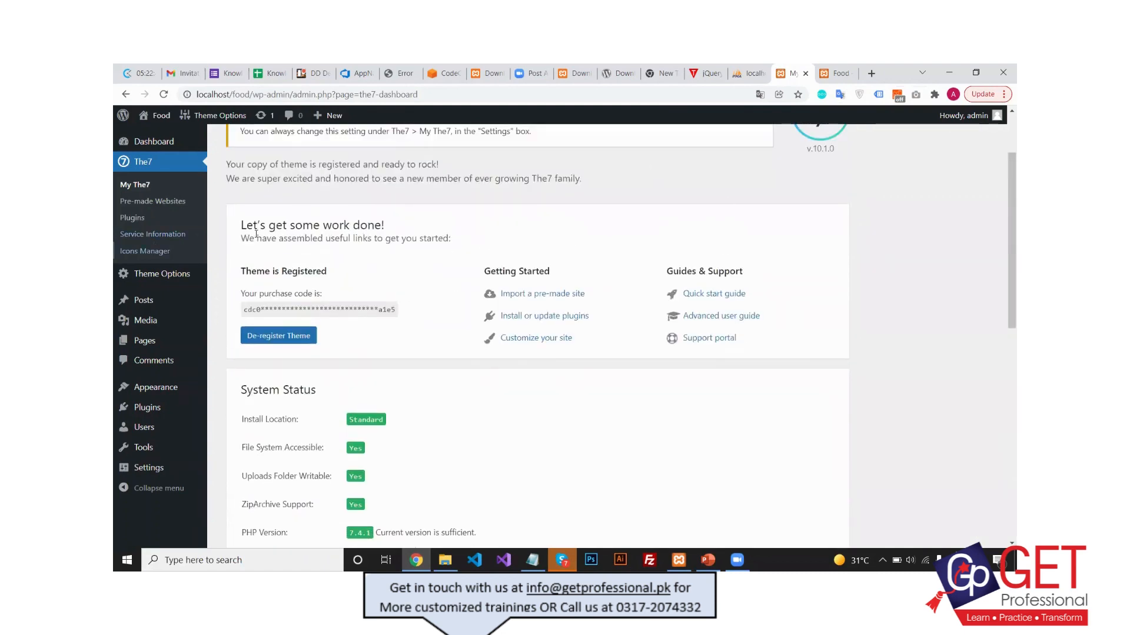
mouse_move(156, 148)
Step: Find the Restaurant demo in Pre-made Websites by searching 'rest' and import its content
click(167, 201)
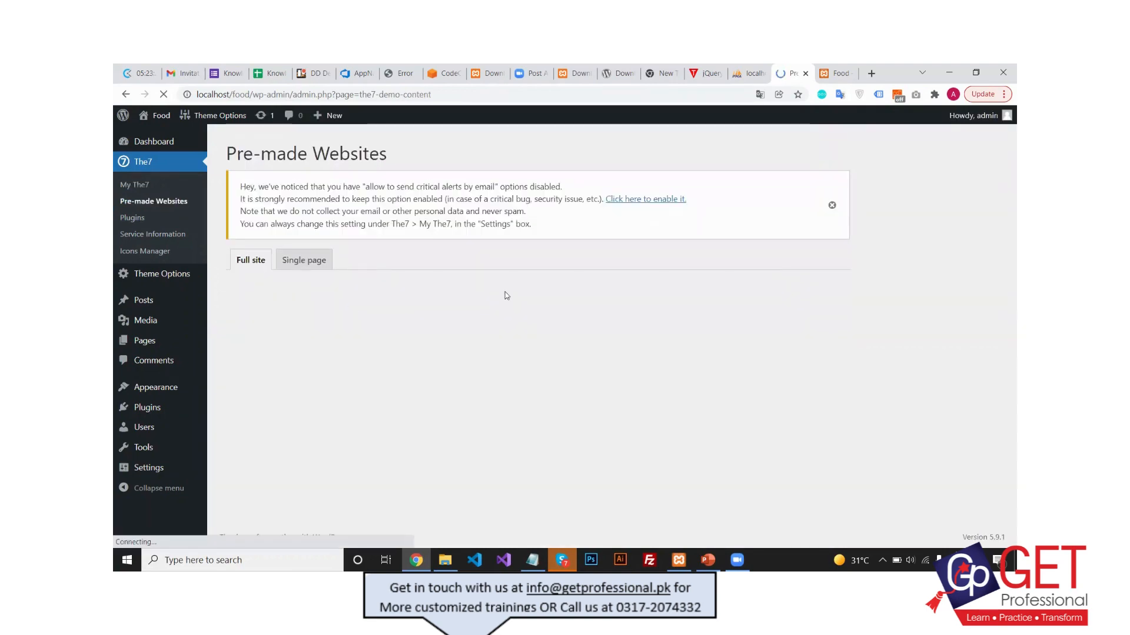
scroll(389, 306, down, 15)
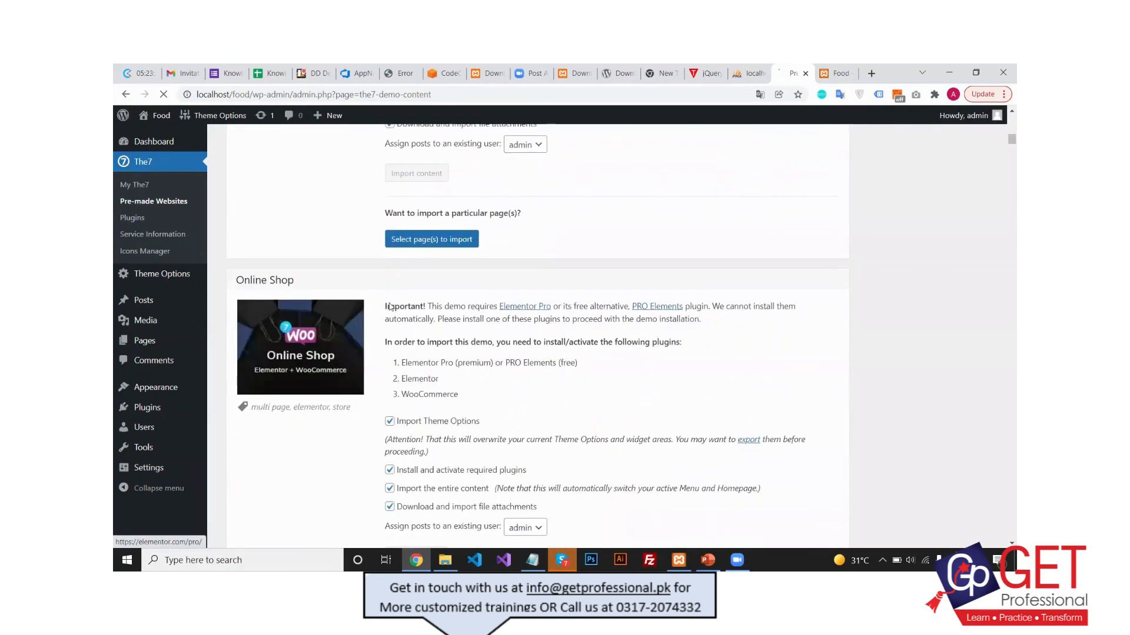
scroll(390, 307, down, 12)
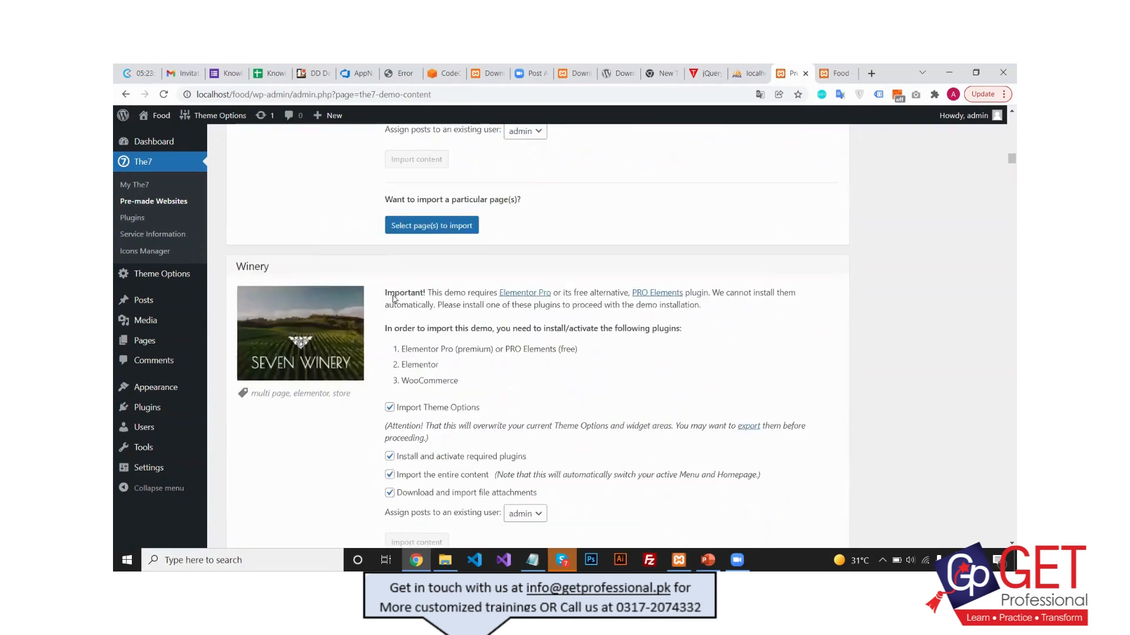
scroll(393, 299, up, 20)
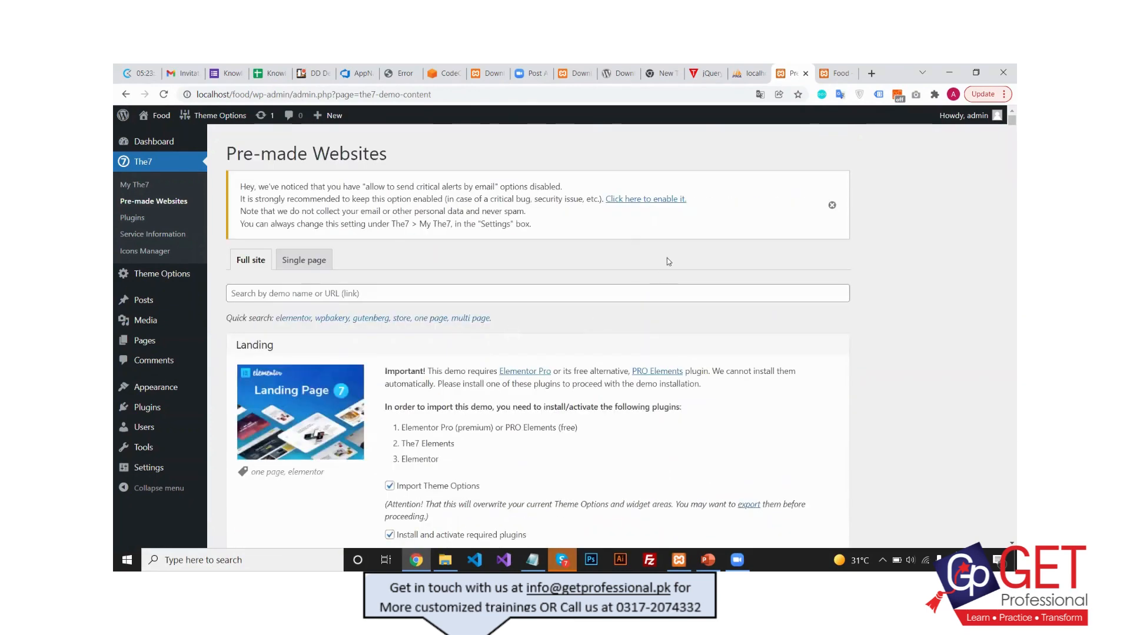
key(ctrl+f)
text(r)
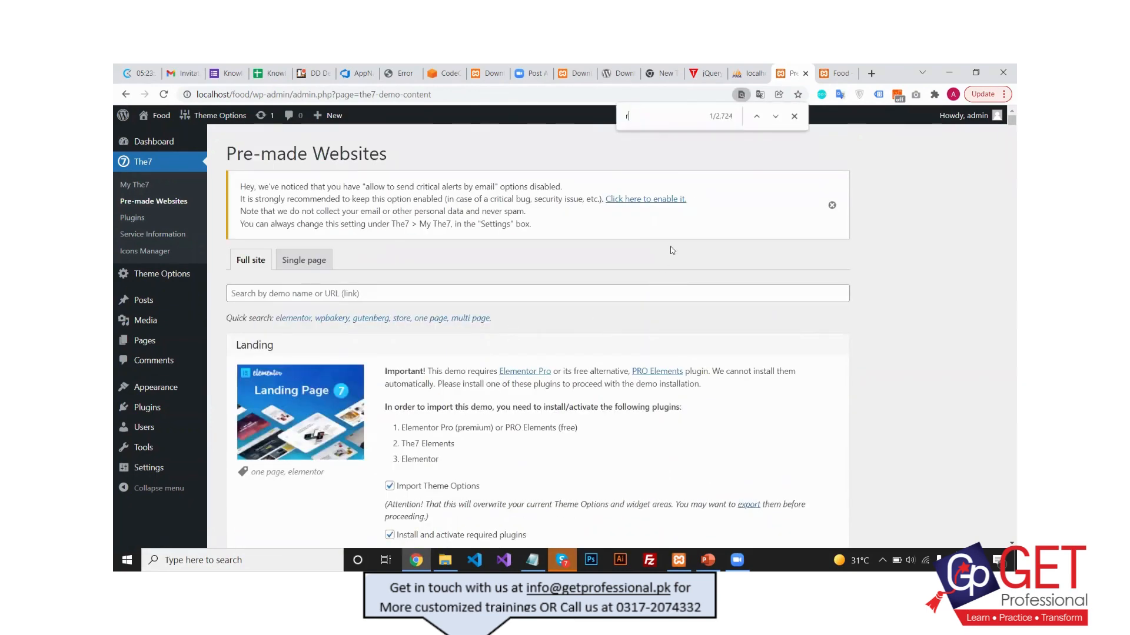
text(est)
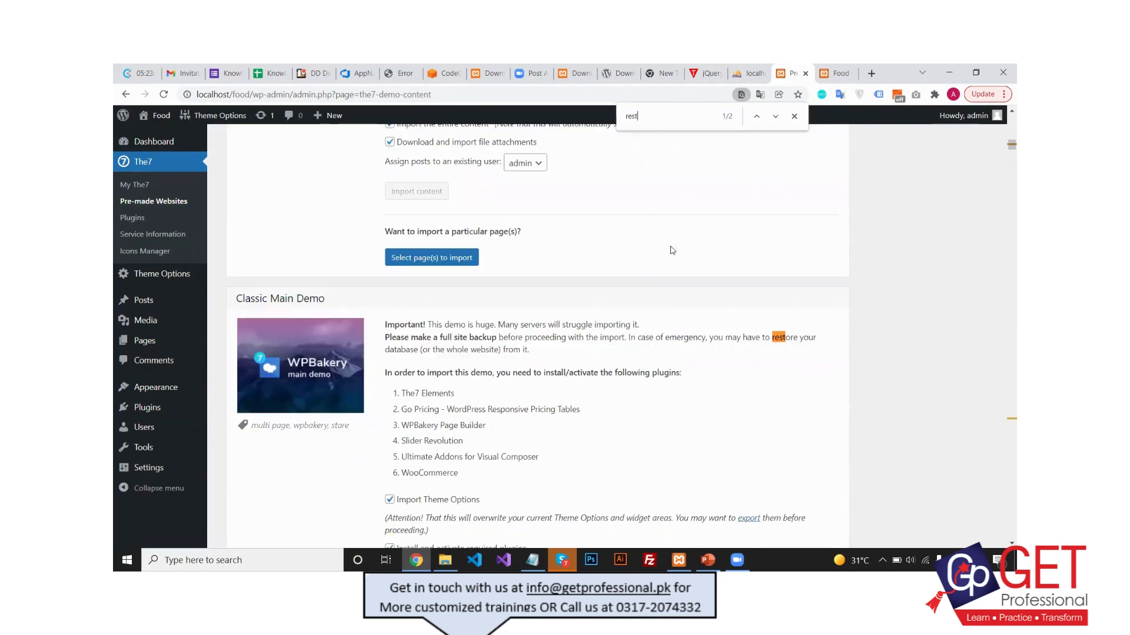
key(Return)
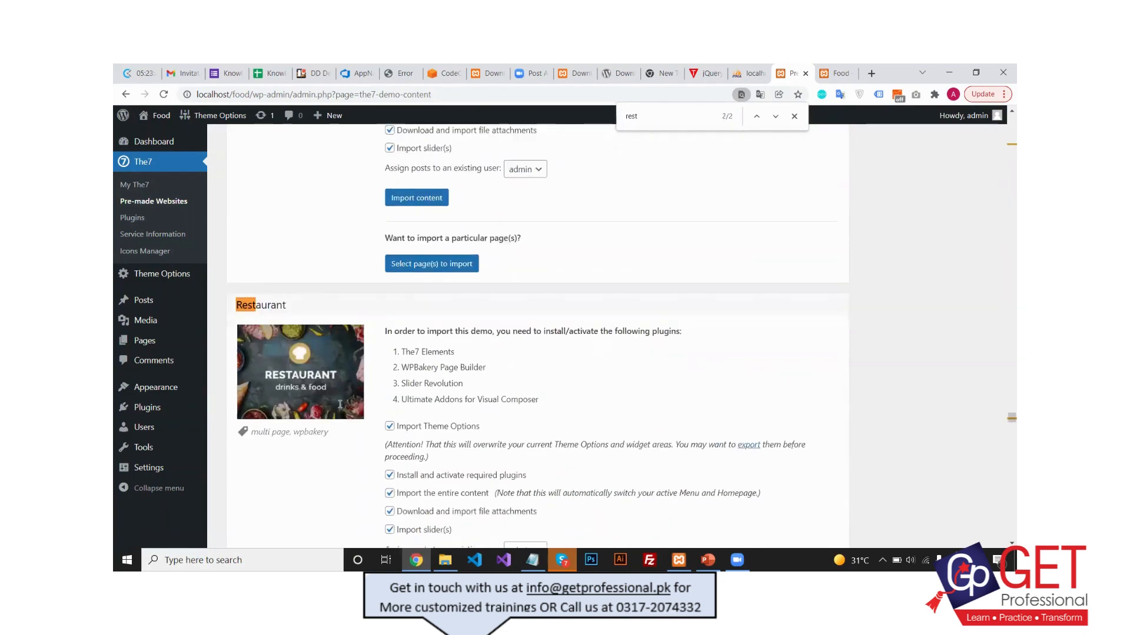
scroll(524, 371, down, 3)
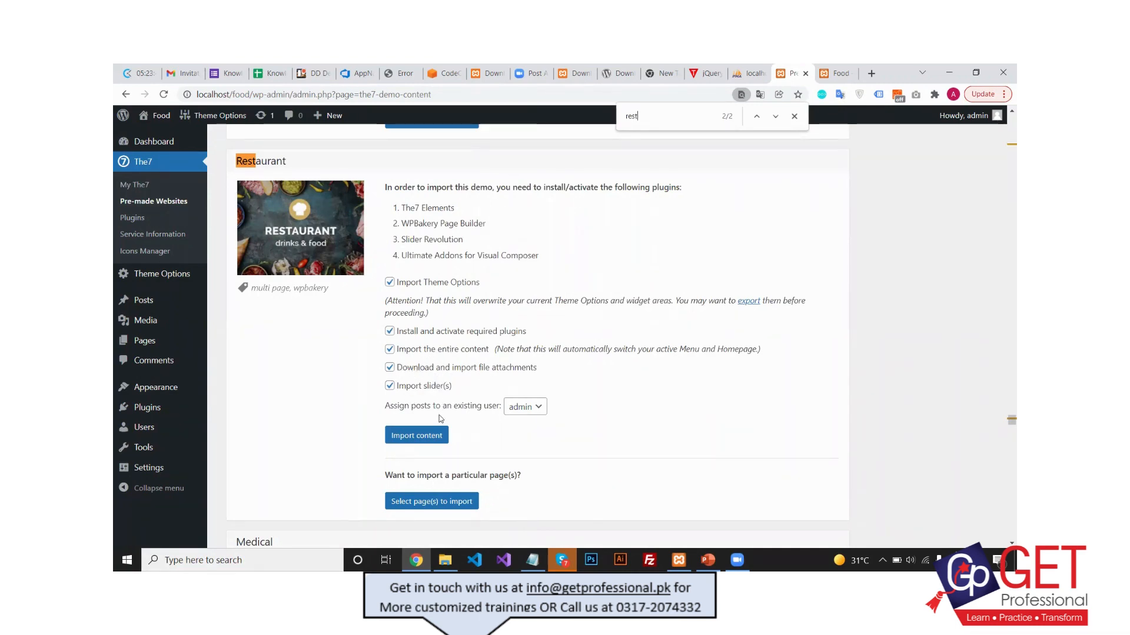
click(417, 436)
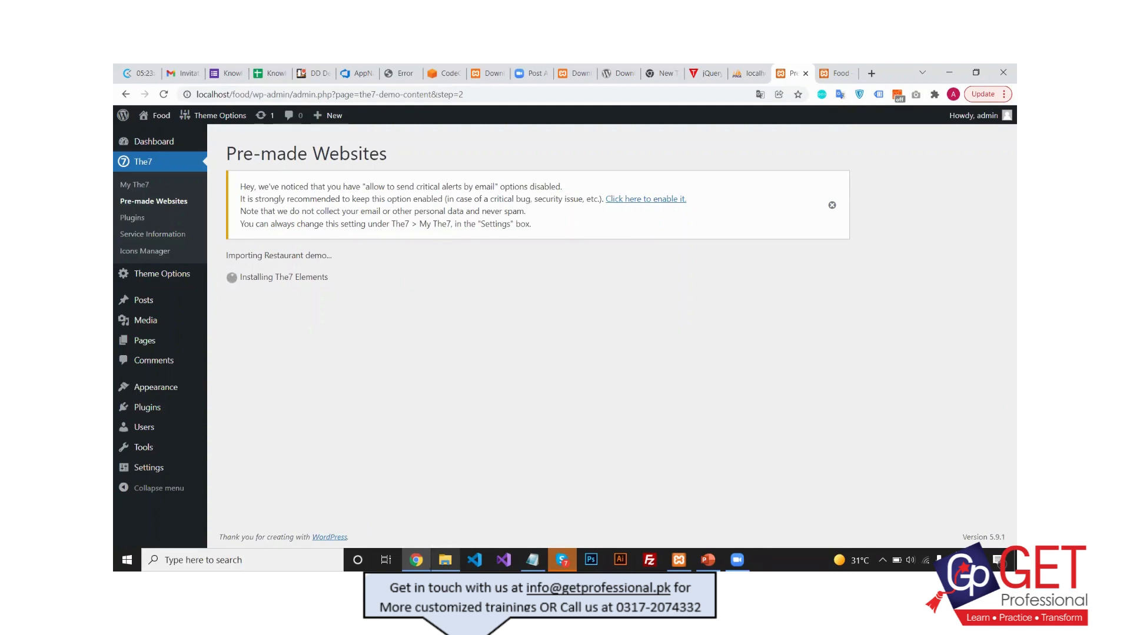
click(430, 481)
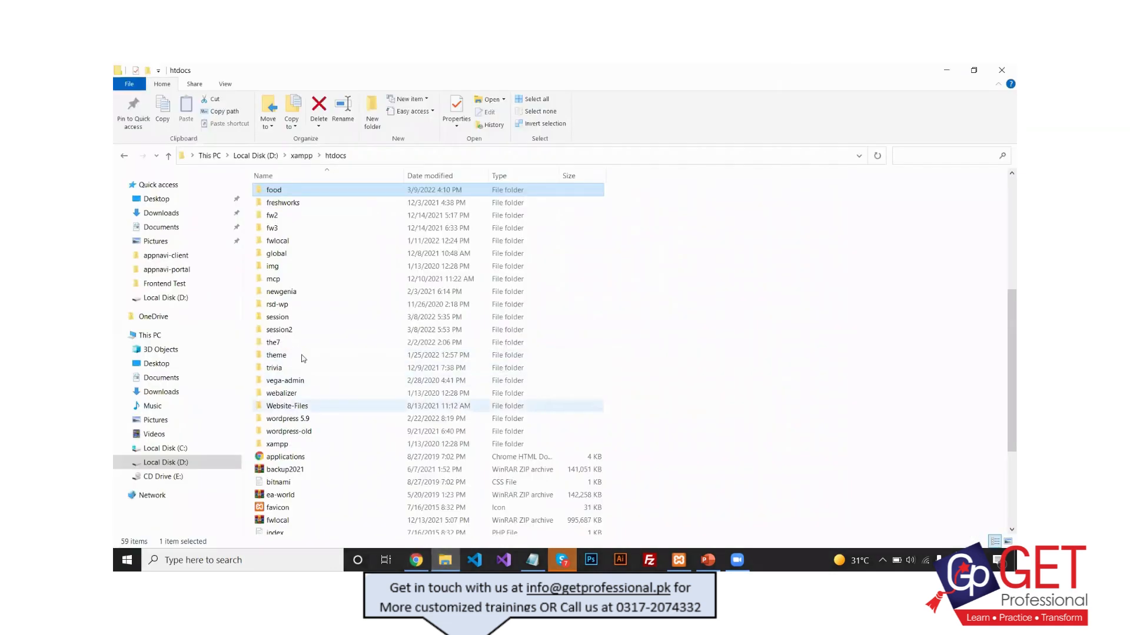
Step: Open the food folder in htdocs and look over its wp-admin and wp-content folders
scroll(262, 313, up, 3)
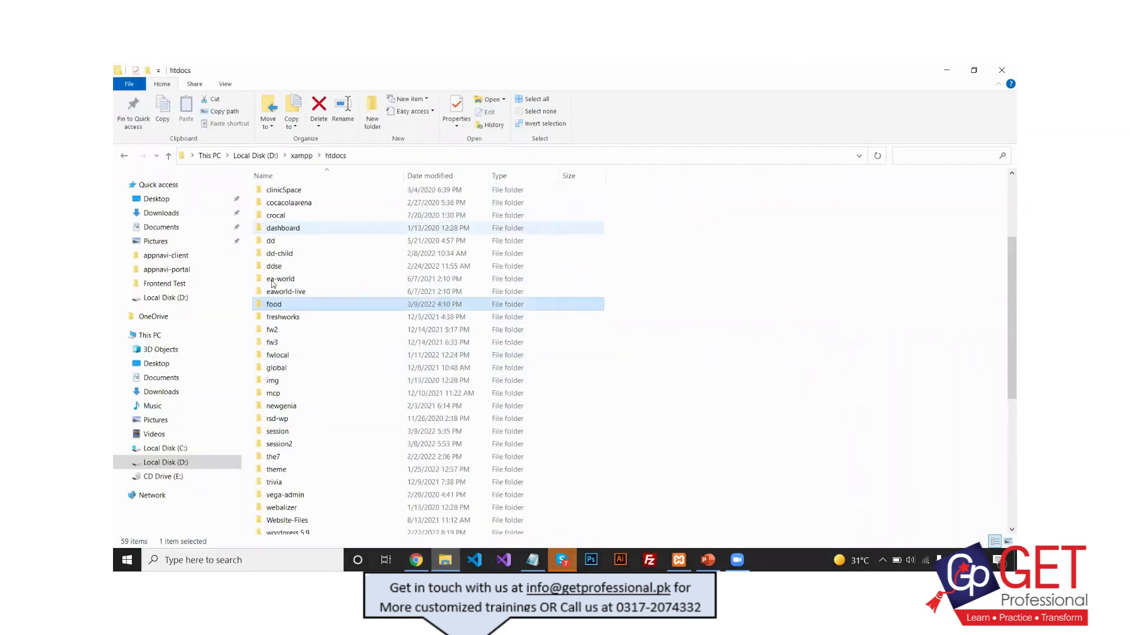
double_click(263, 306)
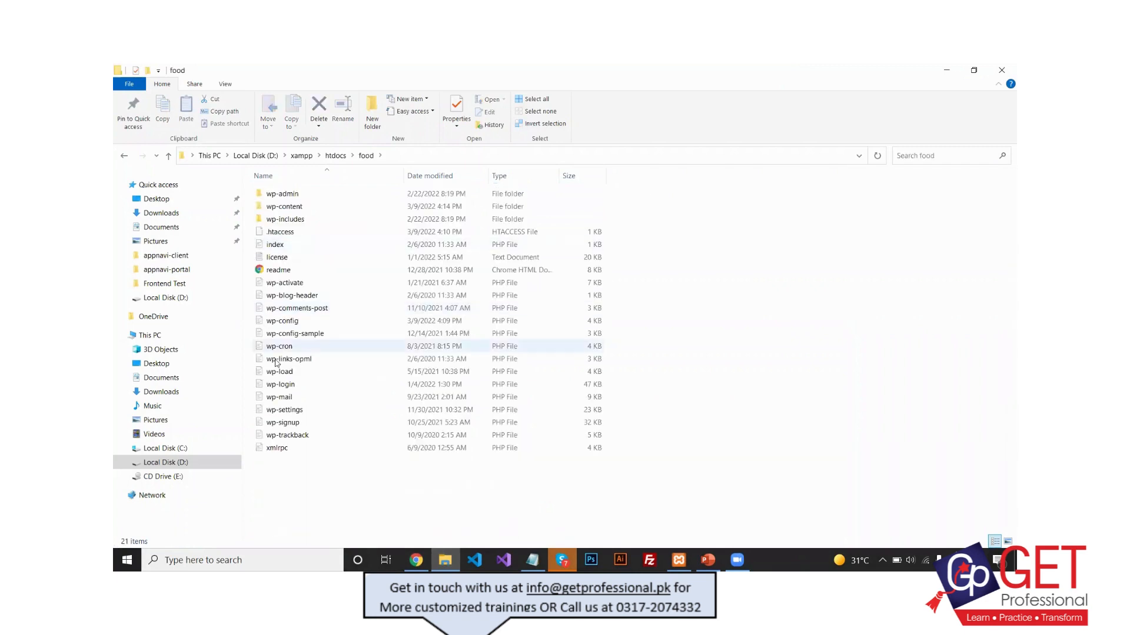
click(275, 198)
click(276, 209)
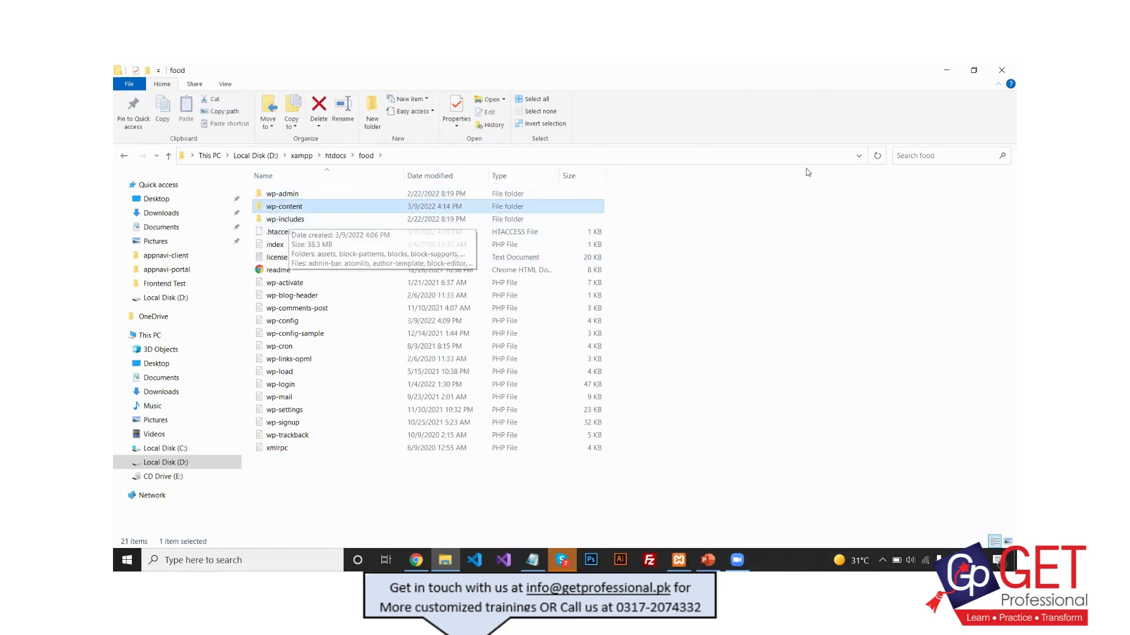
click(295, 196)
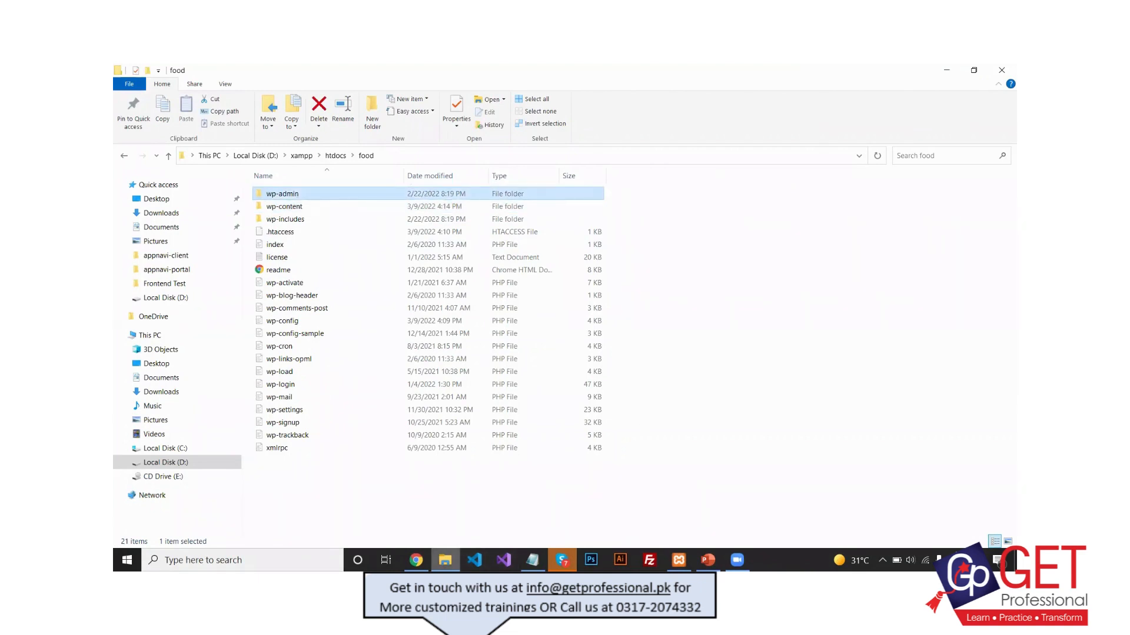
click(416, 560)
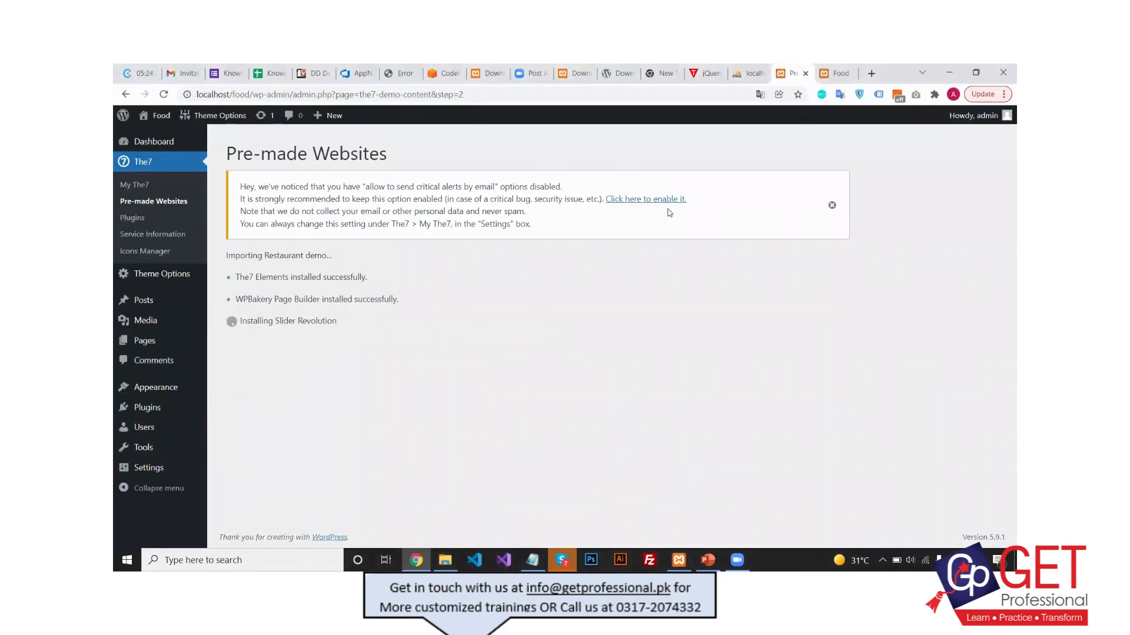
click(949, 73)
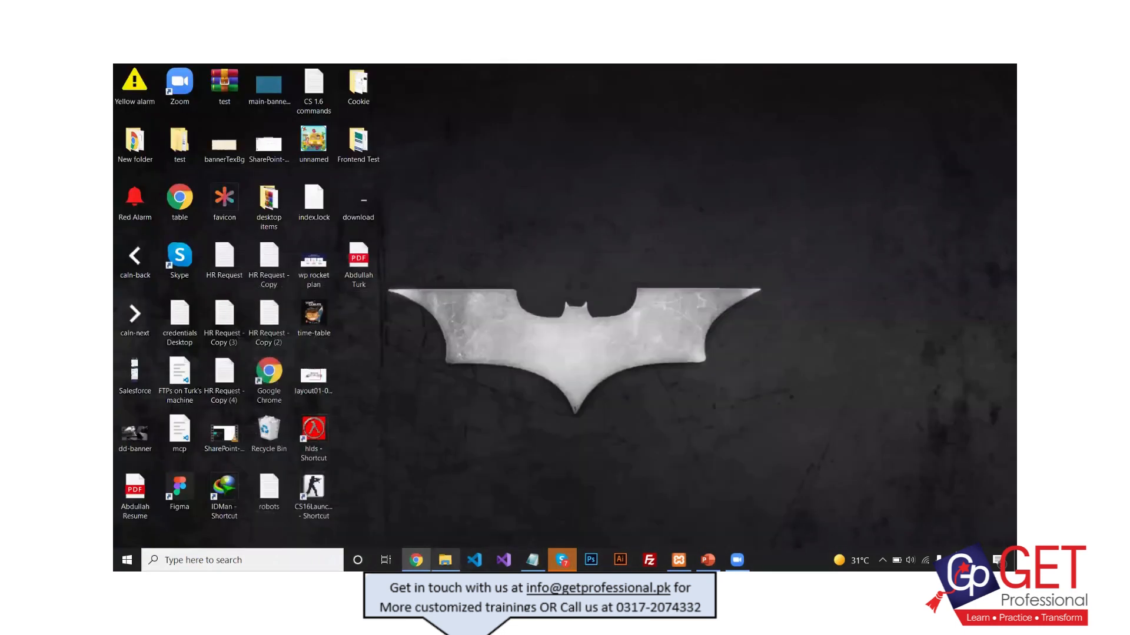
click(448, 558)
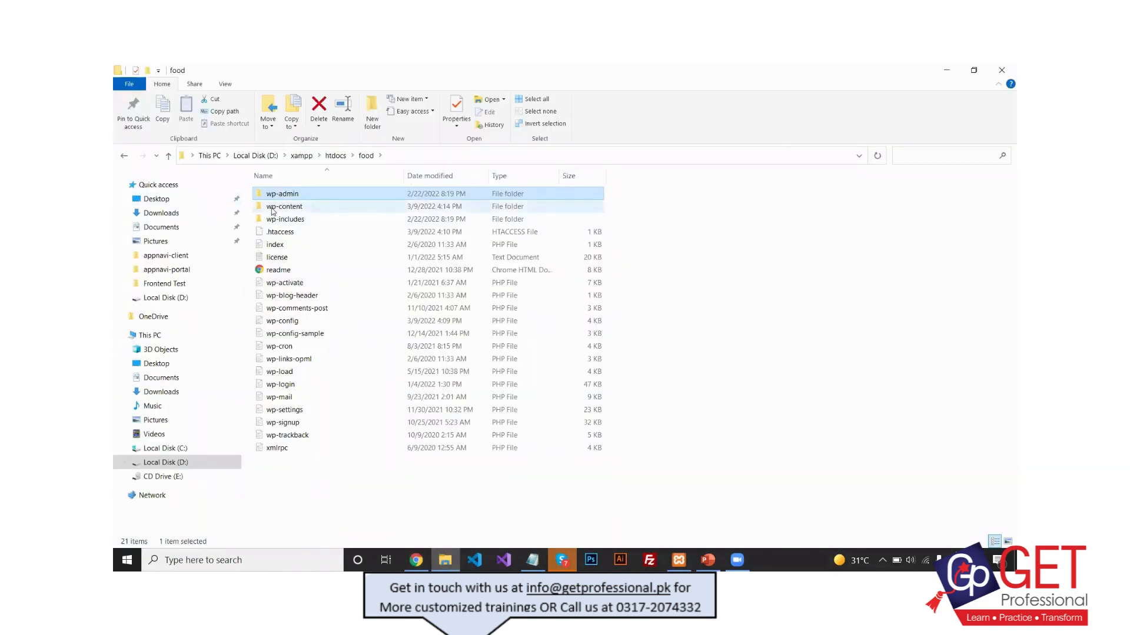
Step: Open wp-content, go back up to the food folder, and select wp-config
double_click(264, 210)
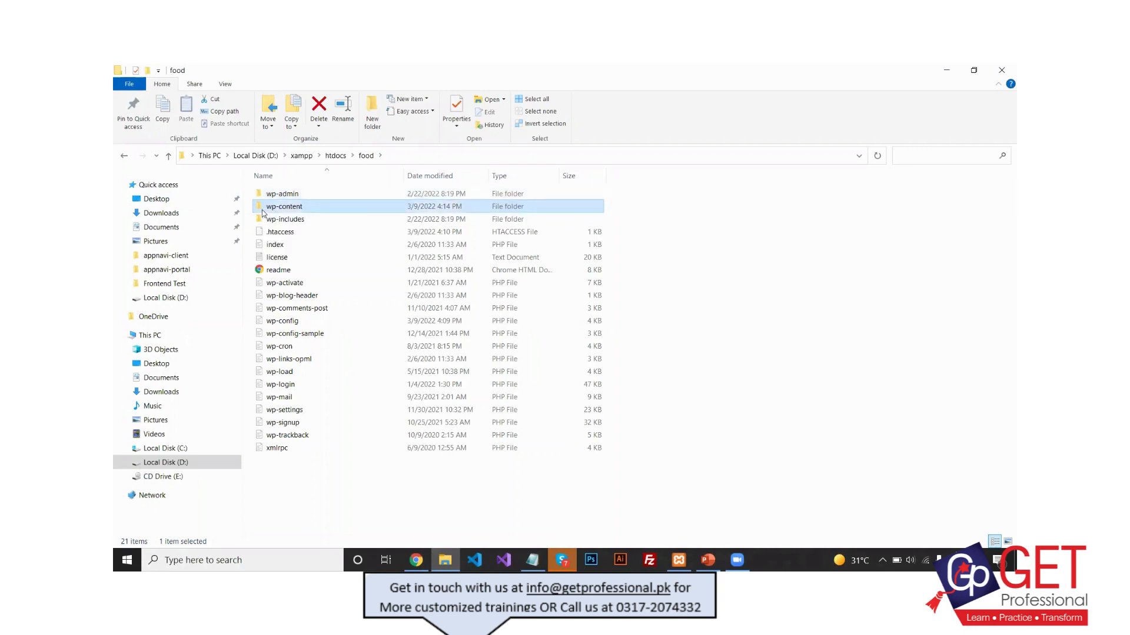
mouse_move(328, 213)
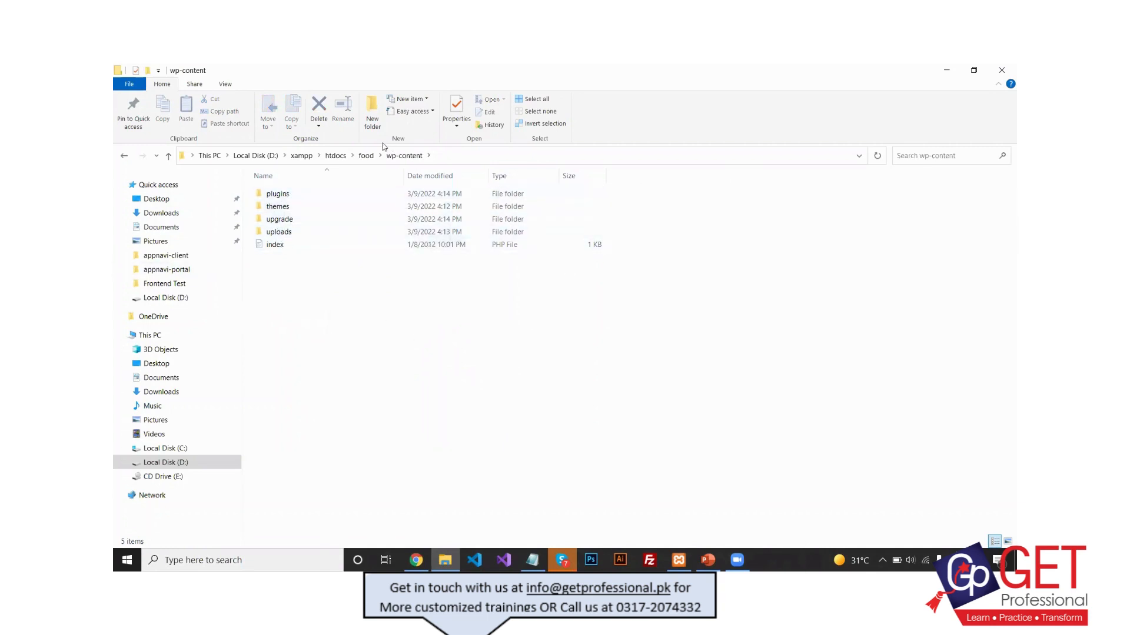
click(366, 156)
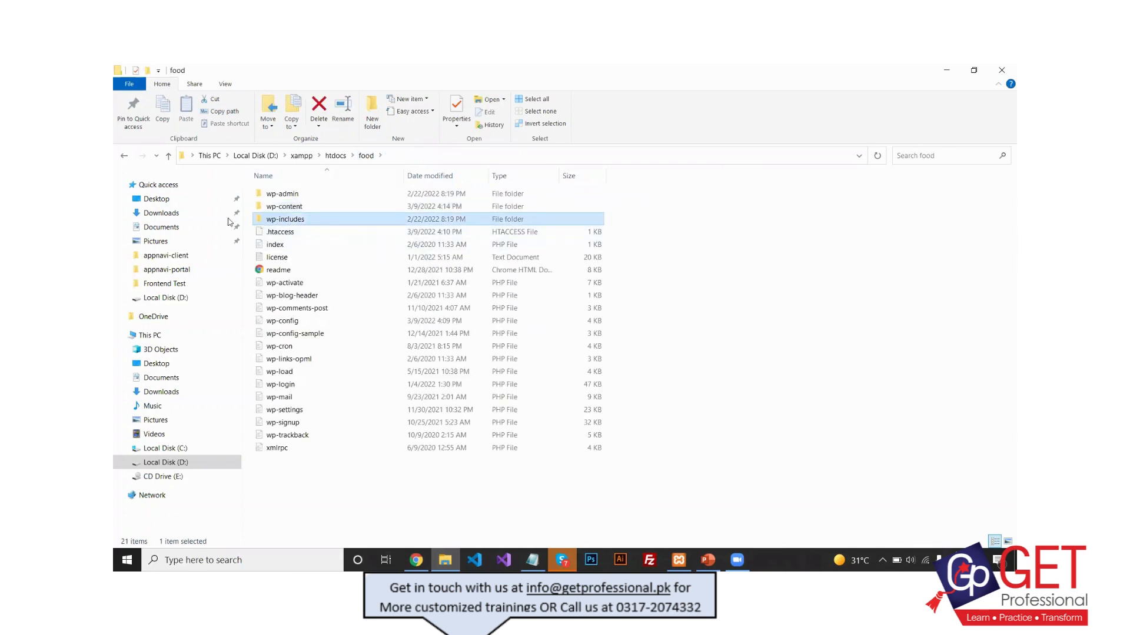
mouse_move(279, 222)
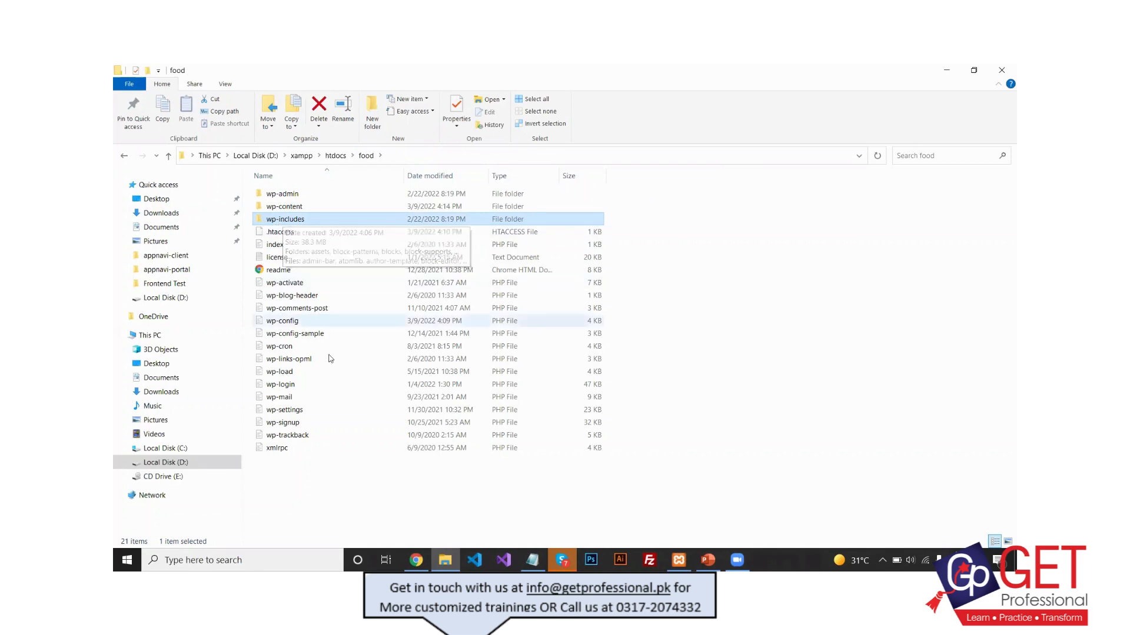
click(263, 325)
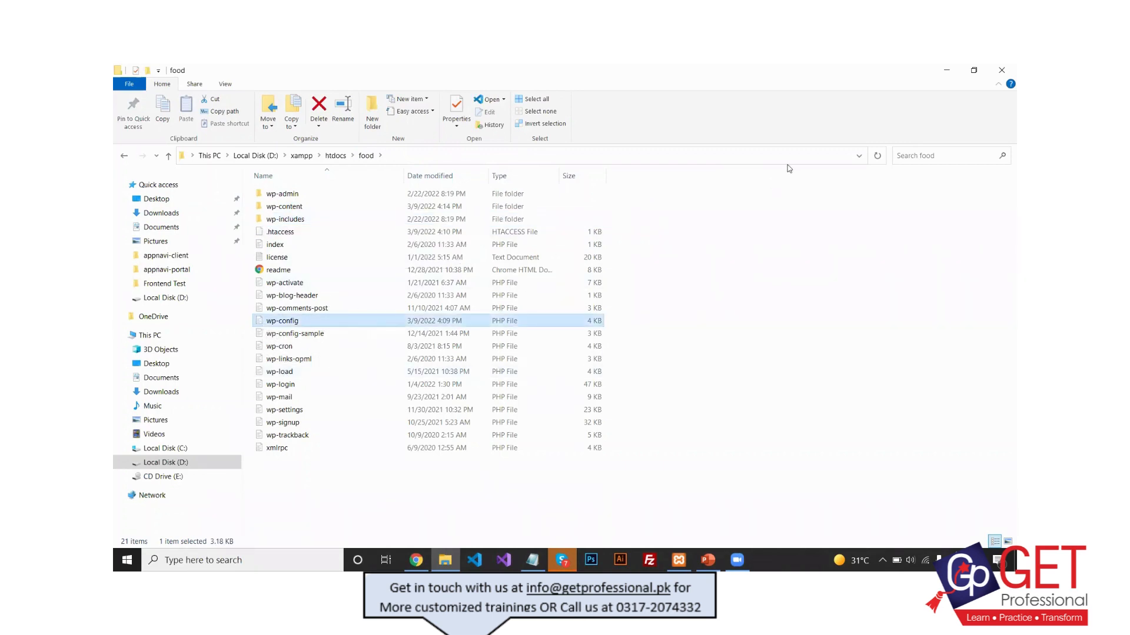
click(946, 71)
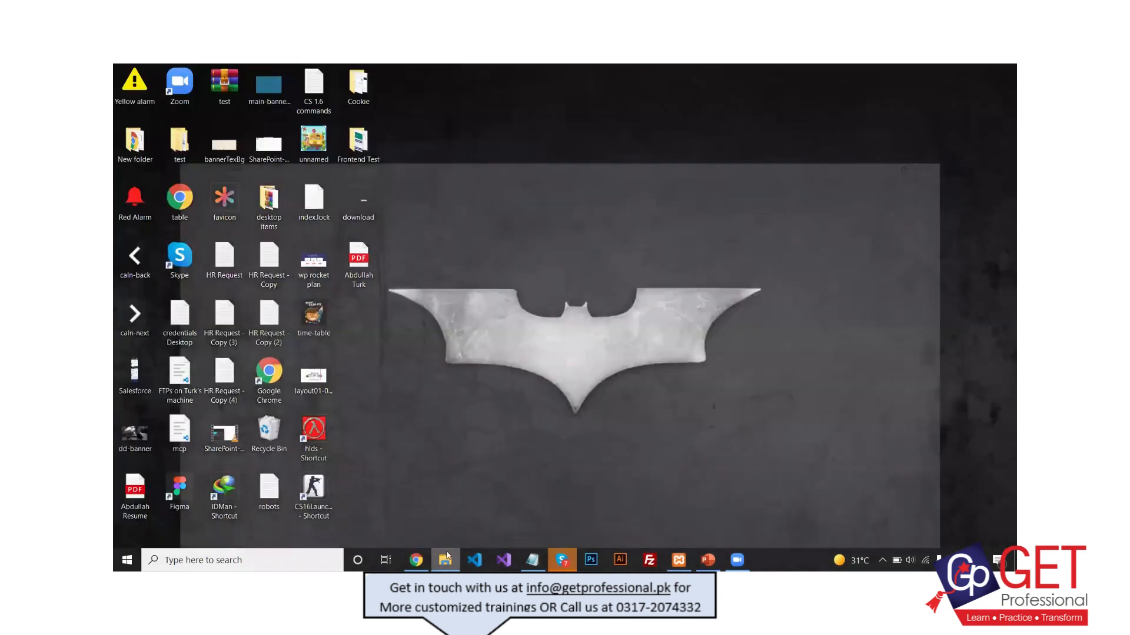
click(446, 559)
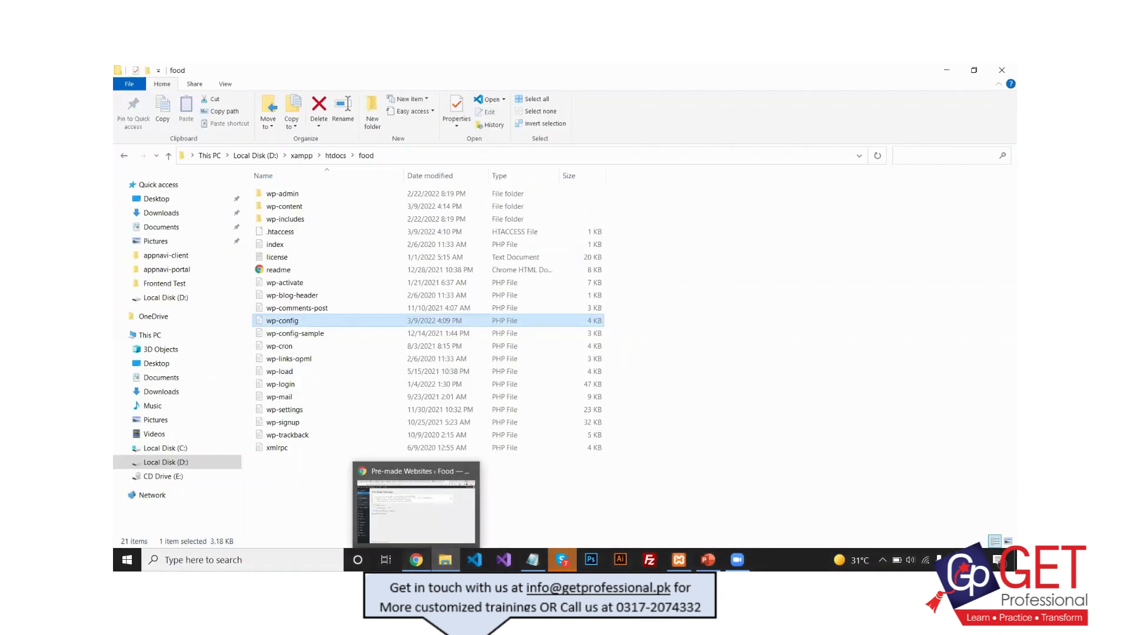
Step: Dismiss the critical email alerts notice and open Settings > Reading in a new tab
click(416, 559)
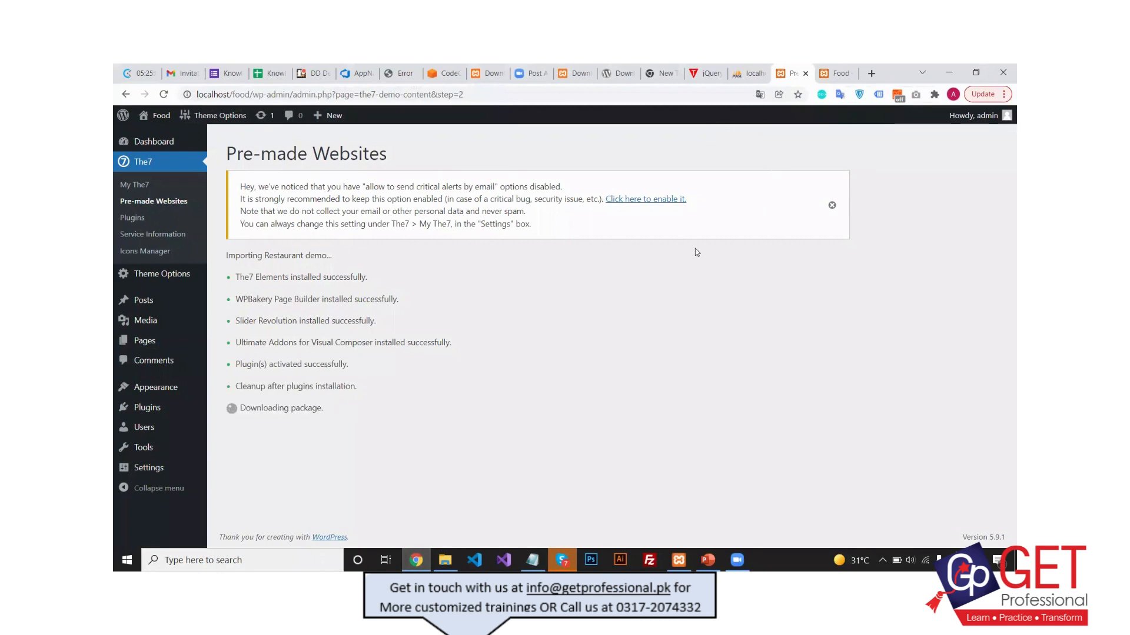
click(832, 205)
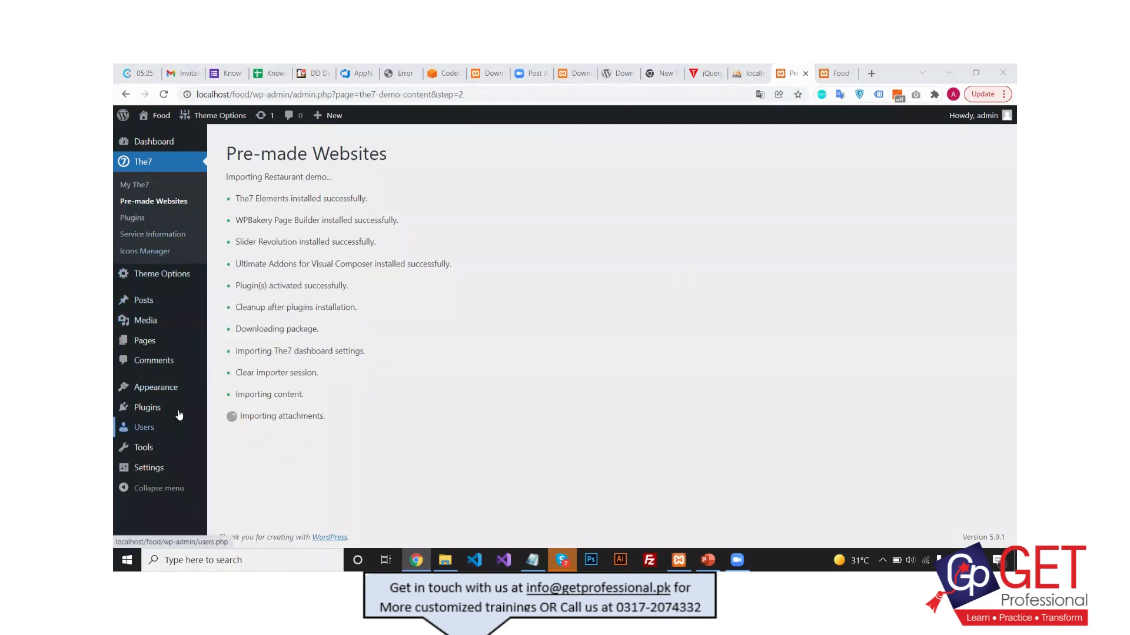
mouse_move(150, 471)
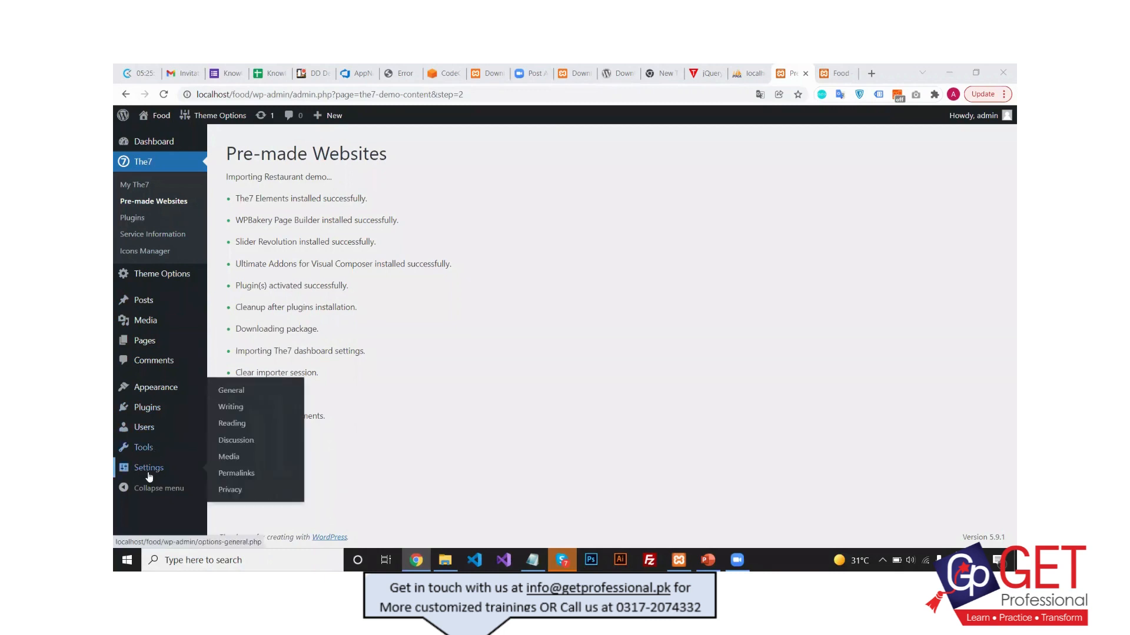
ctrl+click(234, 425)
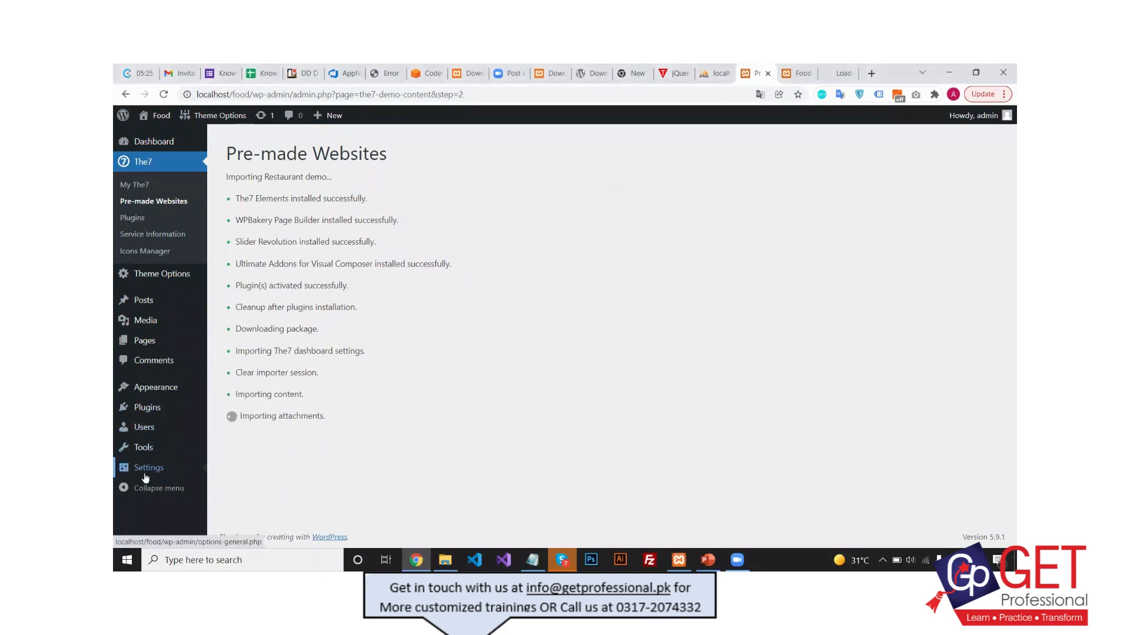
mouse_move(147, 467)
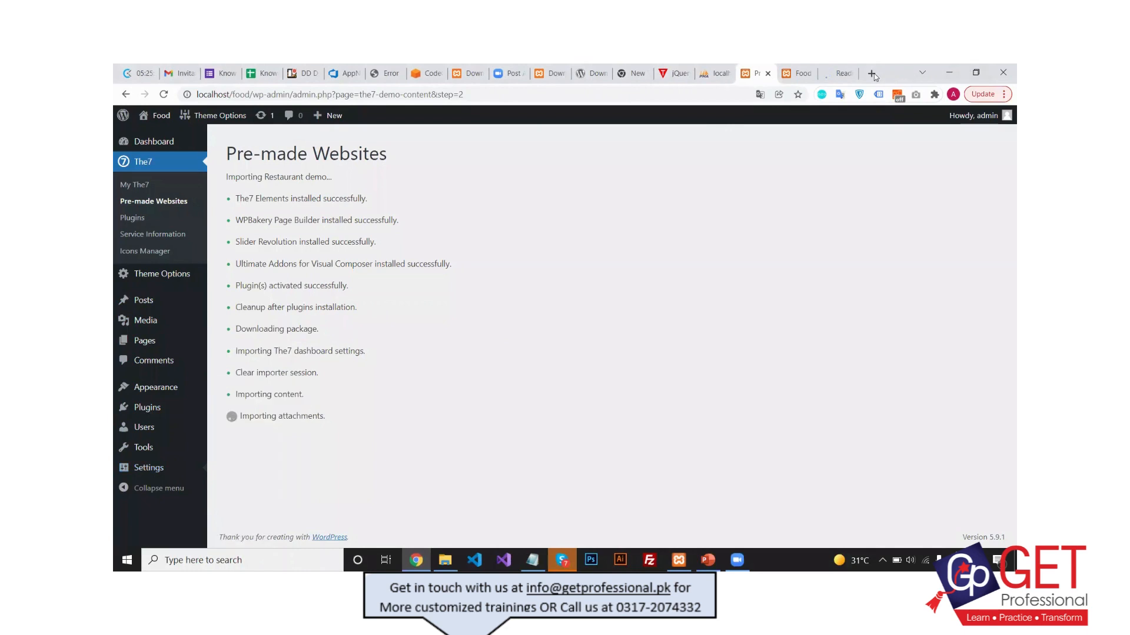
click(837, 73)
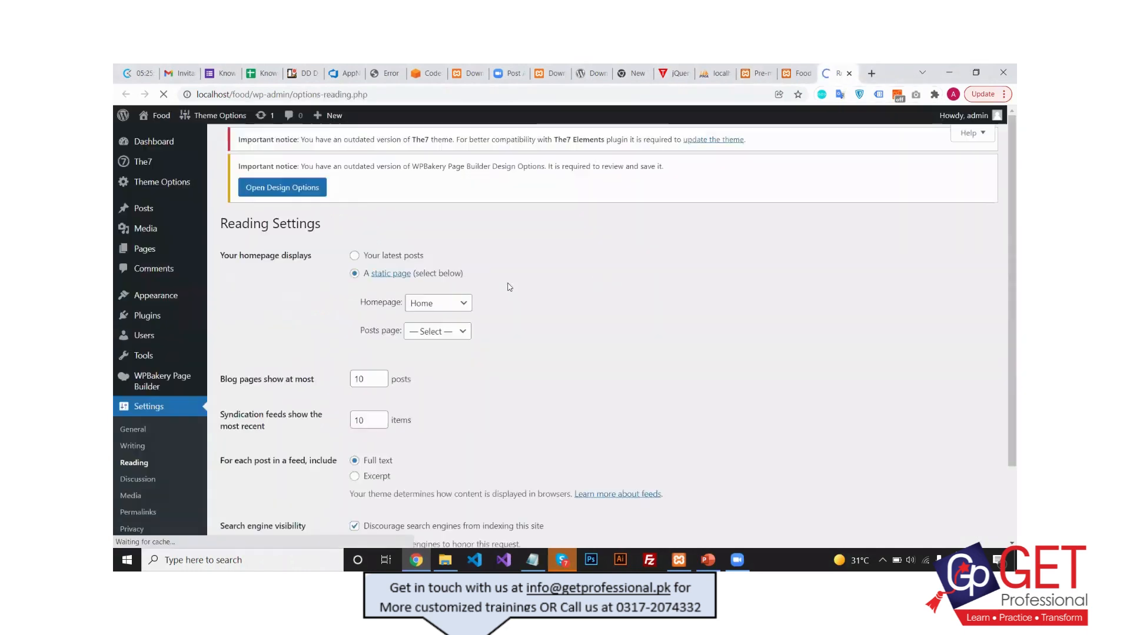
Step: Review Reading settings with the static Home page, then return to the finished demo import
scroll(488, 303, down, 2)
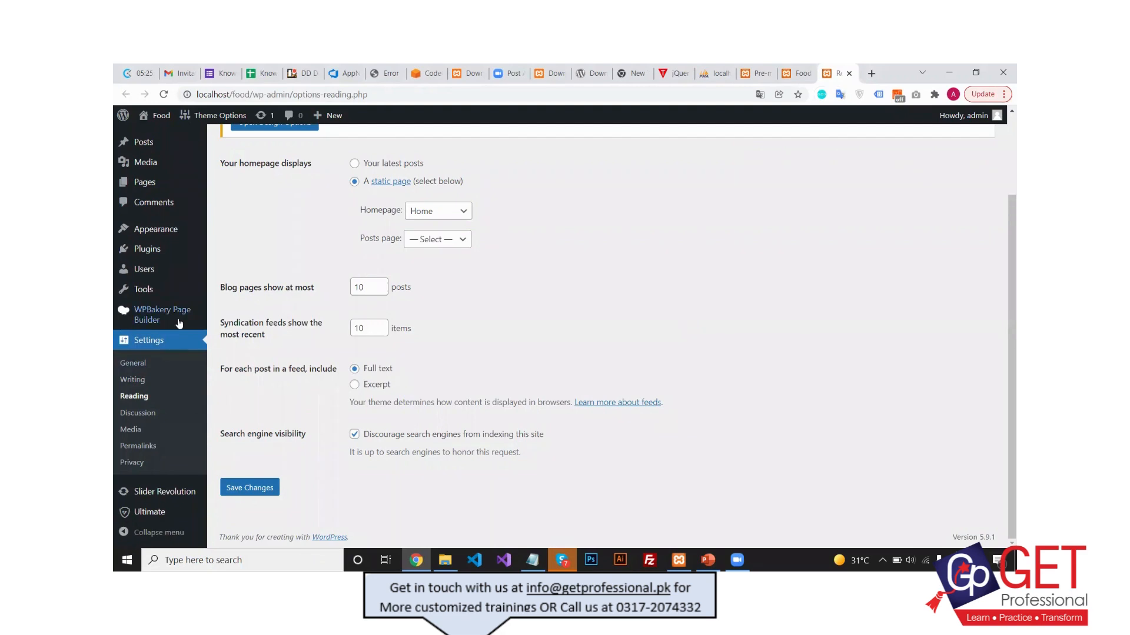
mouse_move(169, 325)
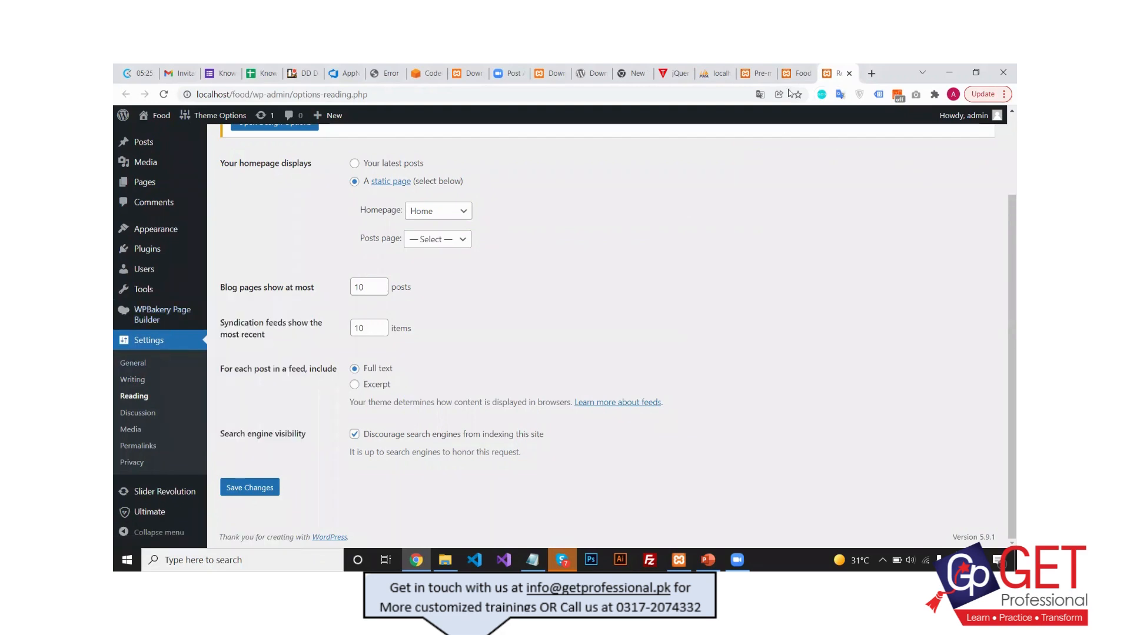
key(ctrl+shift+Tab)
key(ctrl+shift+Tab)
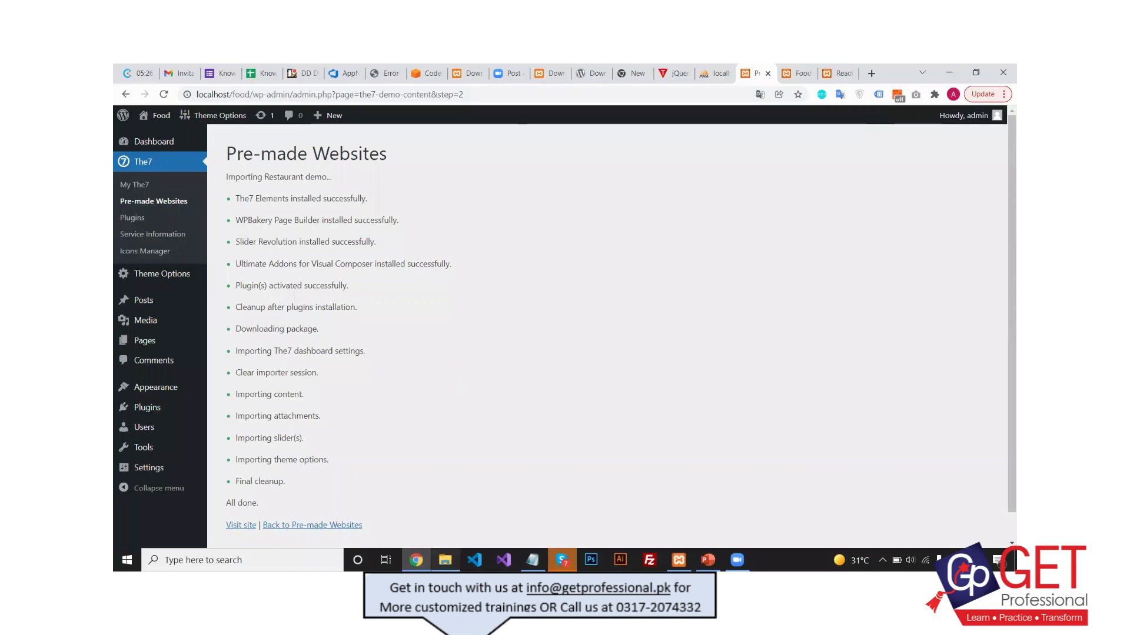
Step: Select all 21 items in the food folder, starting from wp-admin, and minimize File Explorer
click(445, 560)
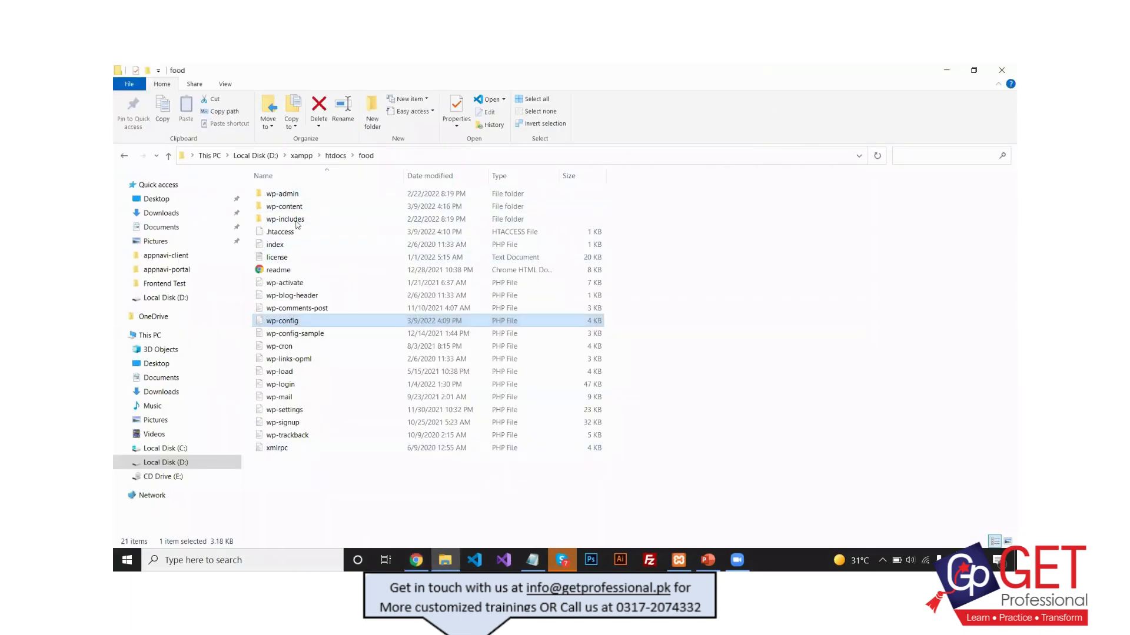
click(284, 193)
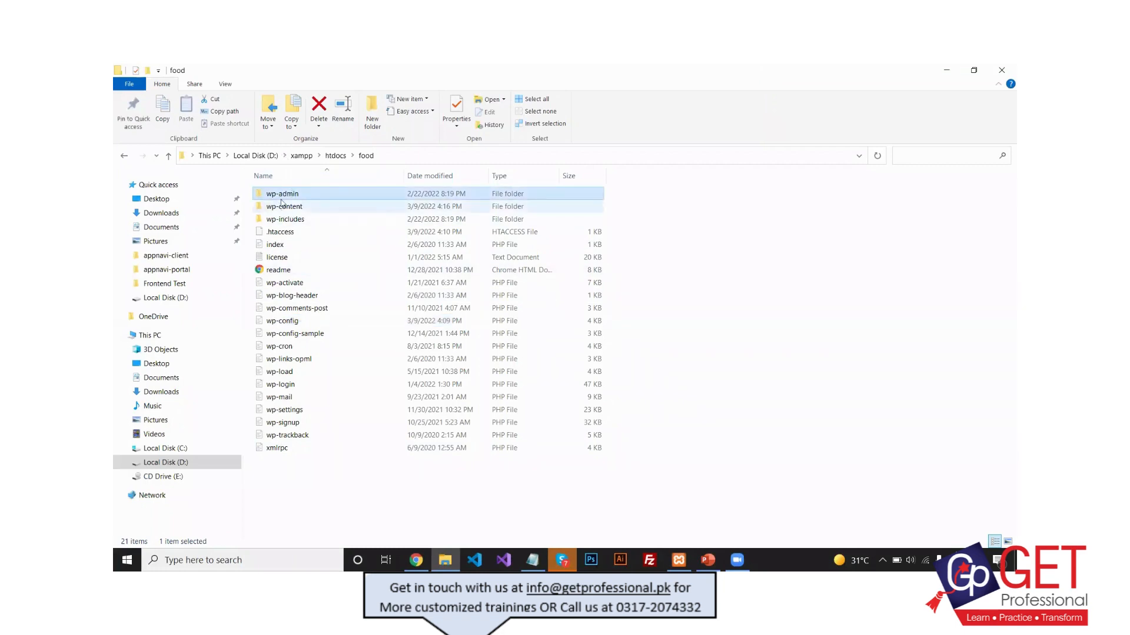
shift+click(283, 448)
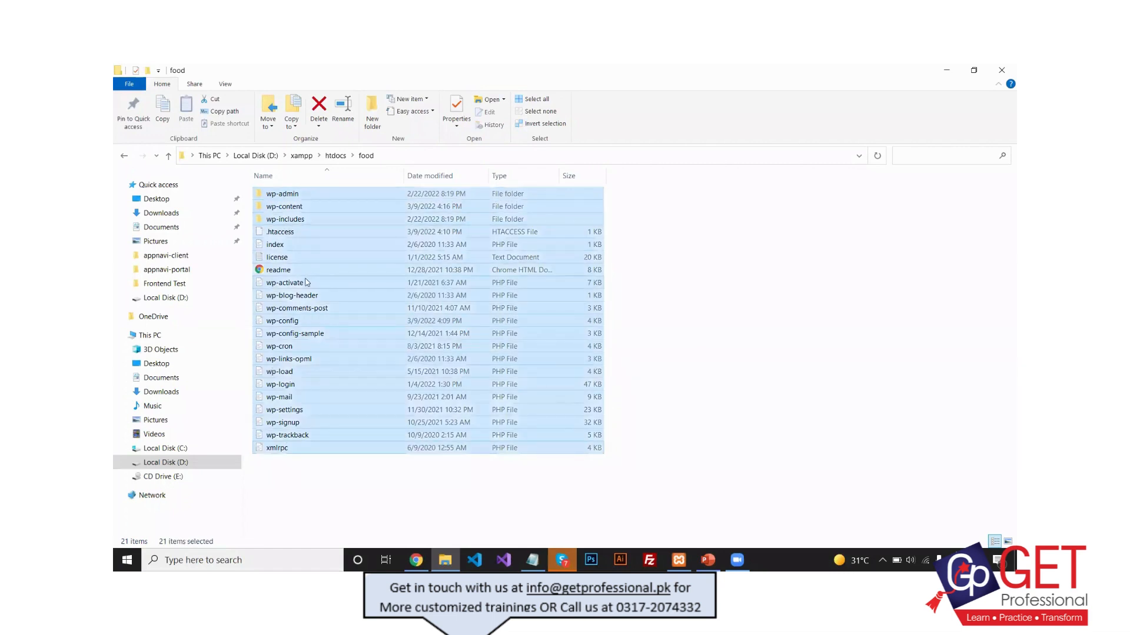
click(947, 72)
scroll(342, 427, down, 1)
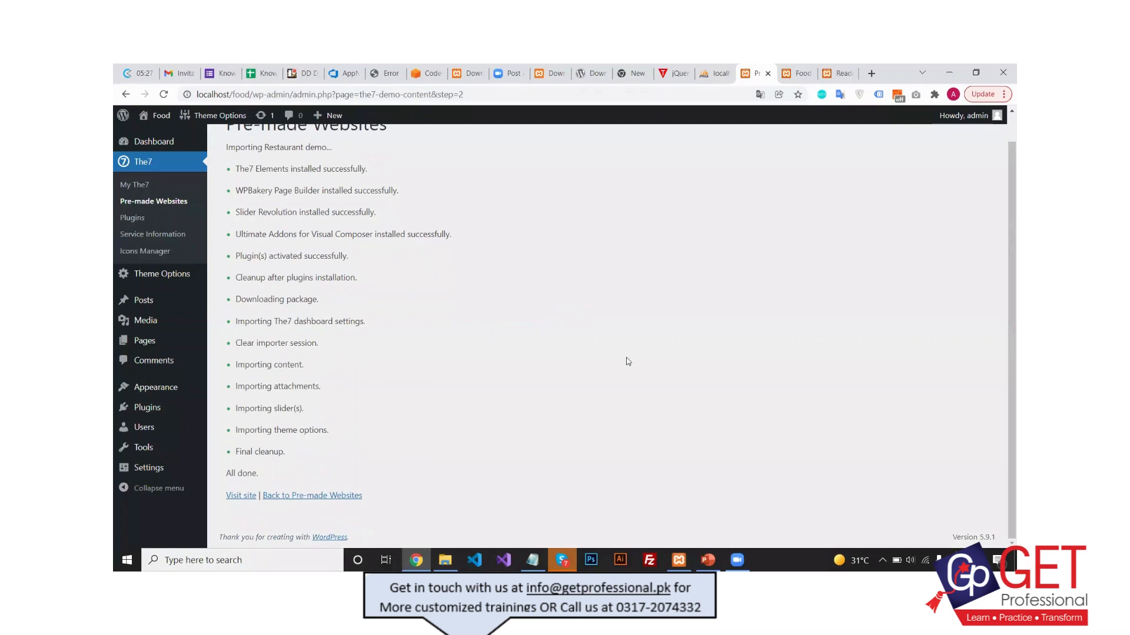
Step: Open the live Food site in a new tab, browse the Resto Seven home page, and return to the import page
middle_click(246, 502)
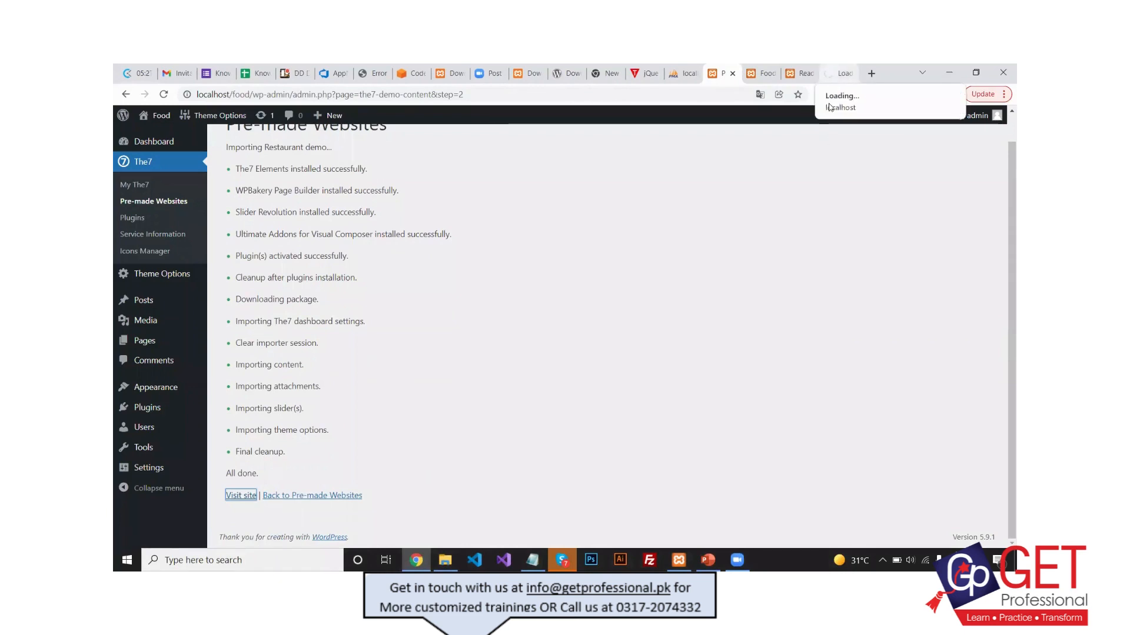
click(837, 73)
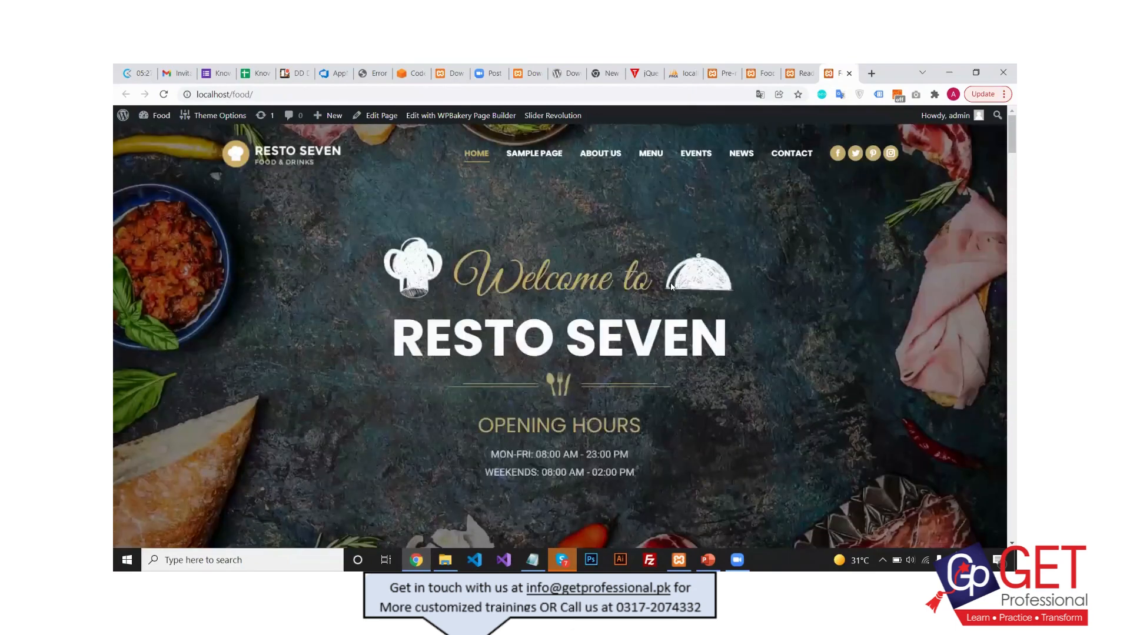
scroll(672, 286, down, 1)
scroll(680, 286, down, 1)
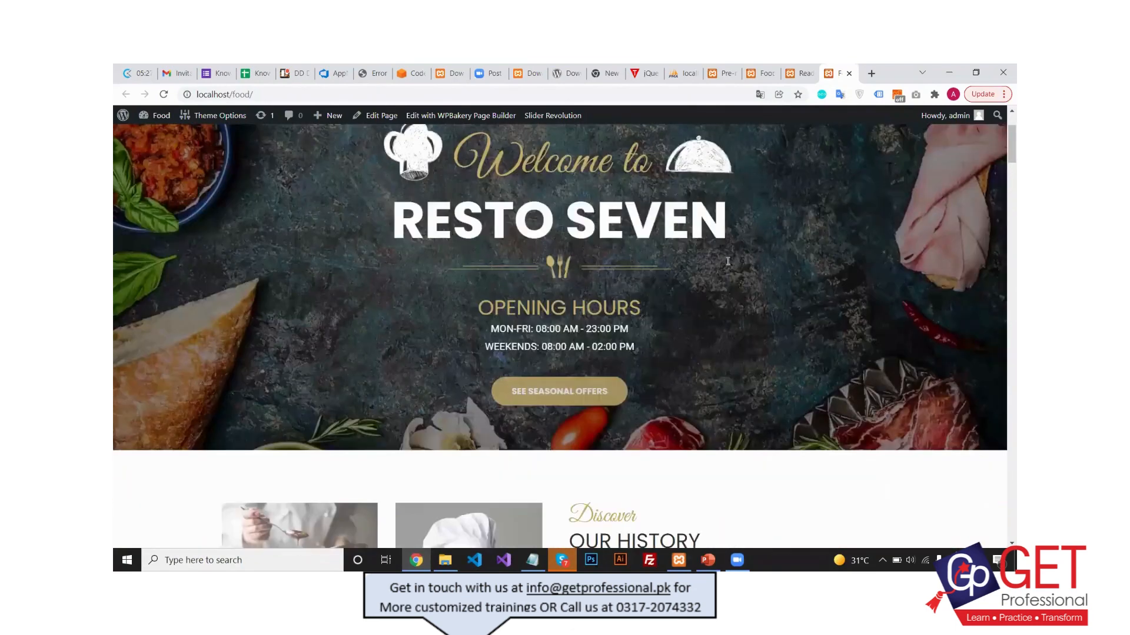
scroll(728, 261, down, 15)
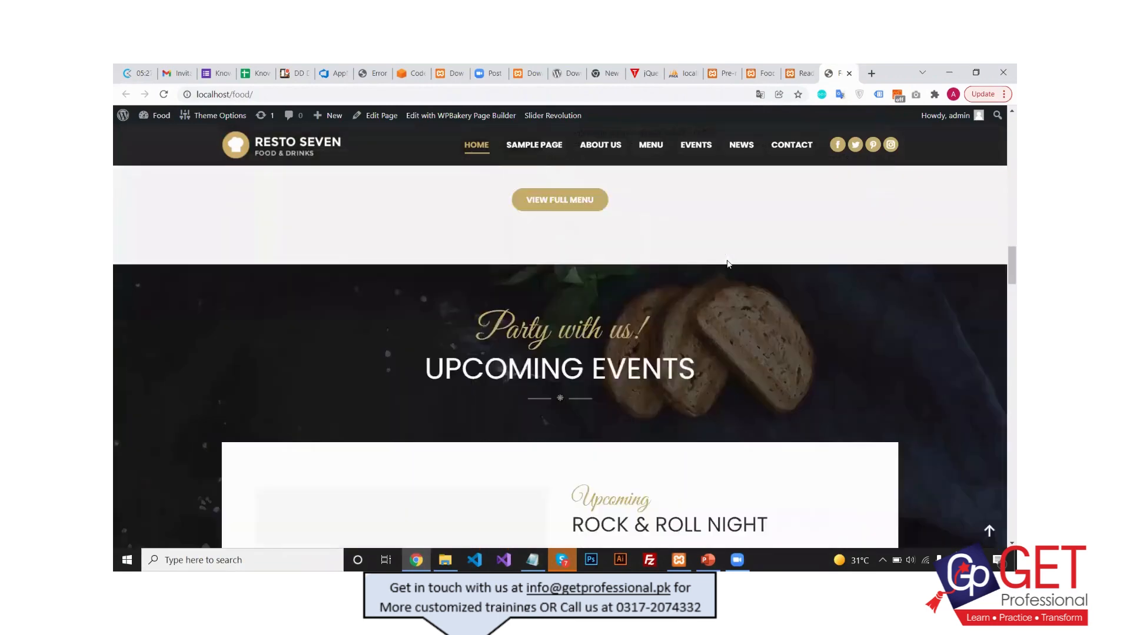
scroll(727, 263, down, 15)
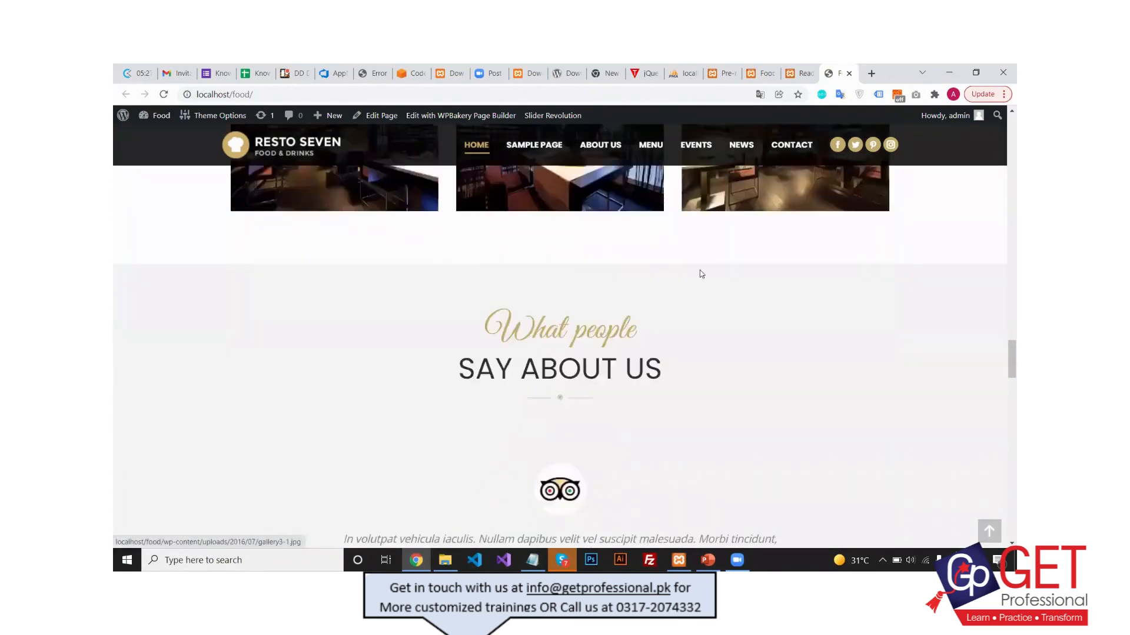
scroll(701, 274, down, 15)
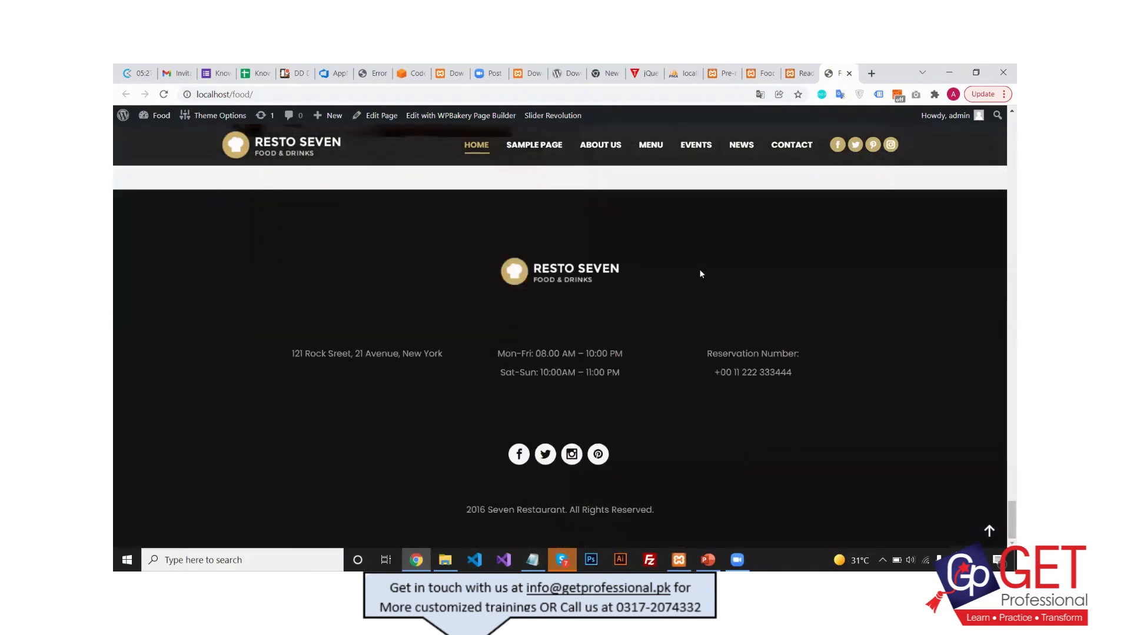
scroll(700, 274, up, 20)
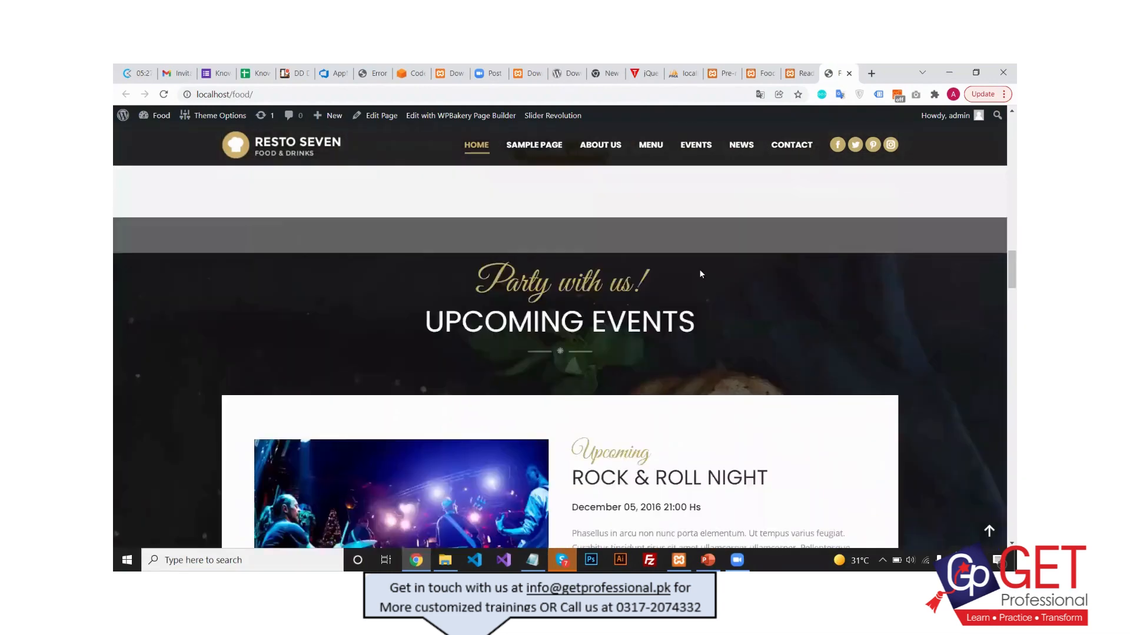
scroll(701, 272, up, 12)
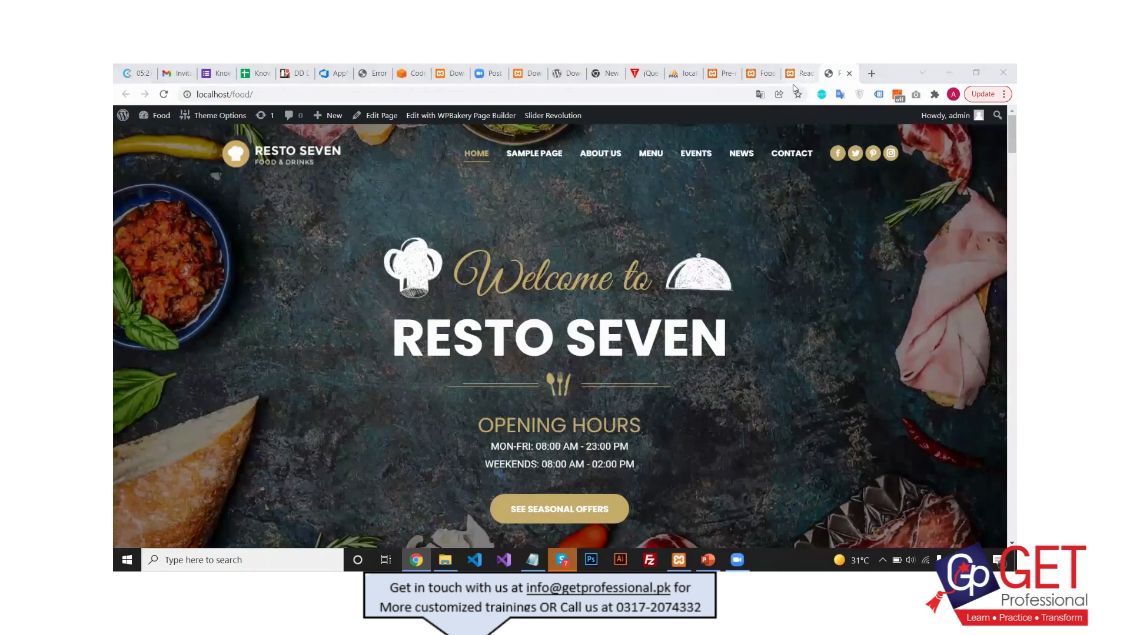
click(724, 73)
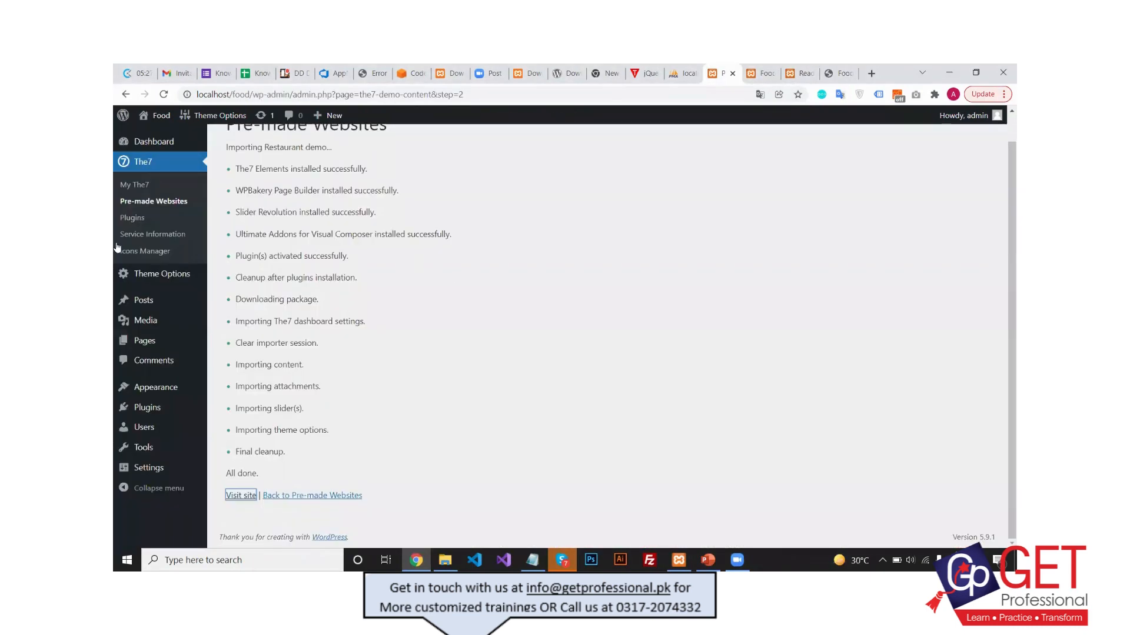
Step: From the Dashboard, open The7 > Theme Options > Branding
click(162, 145)
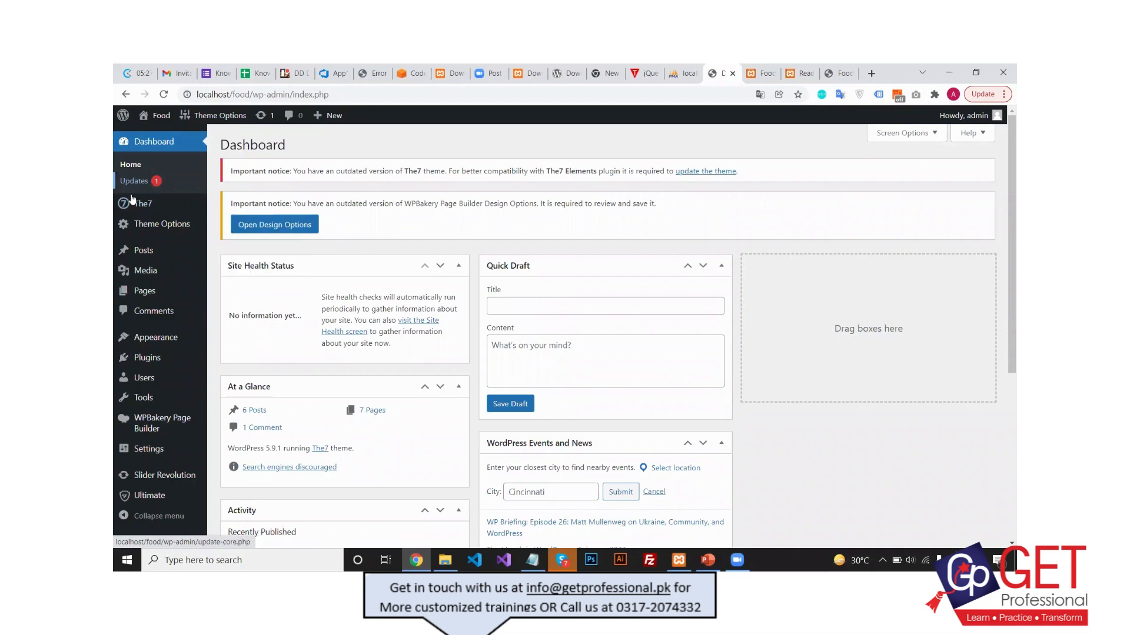
mouse_move(139, 201)
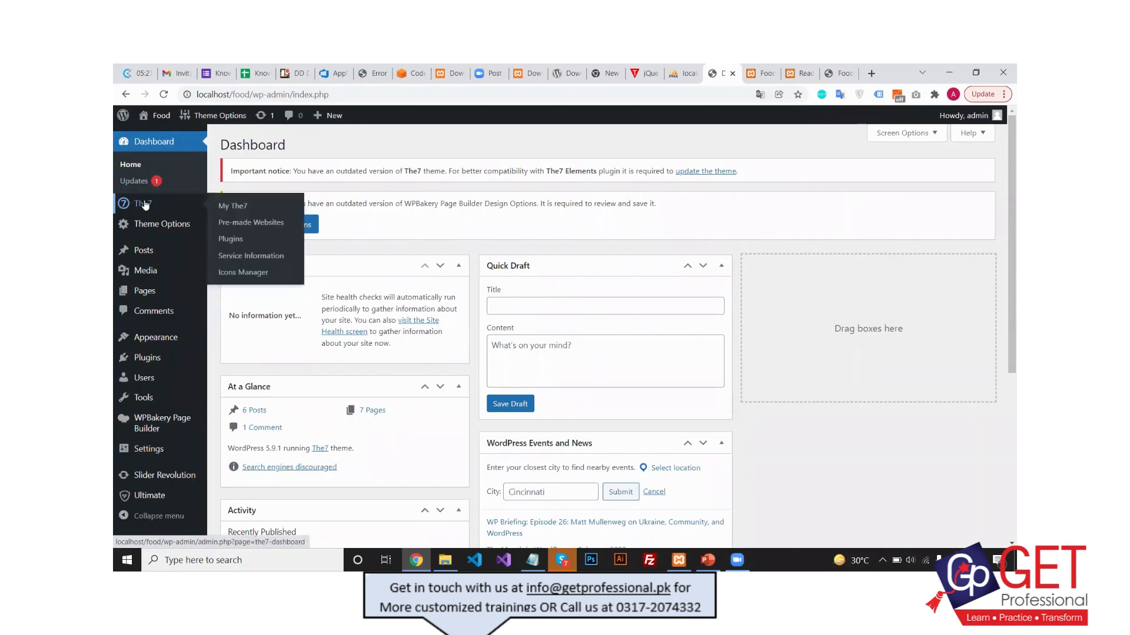
mouse_move(154, 227)
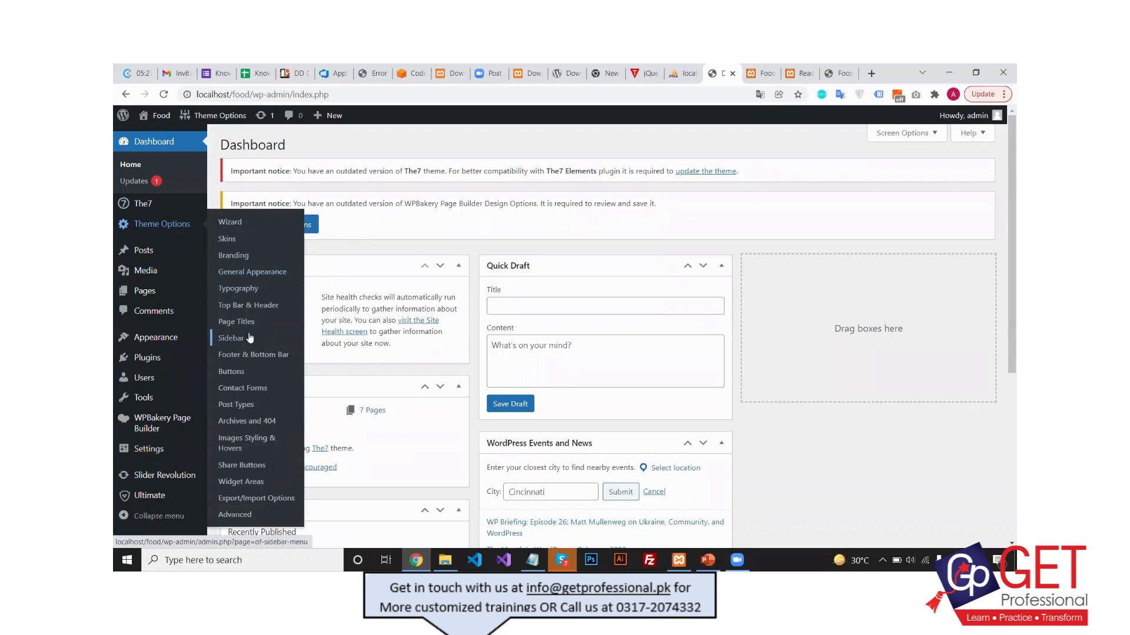
click(237, 257)
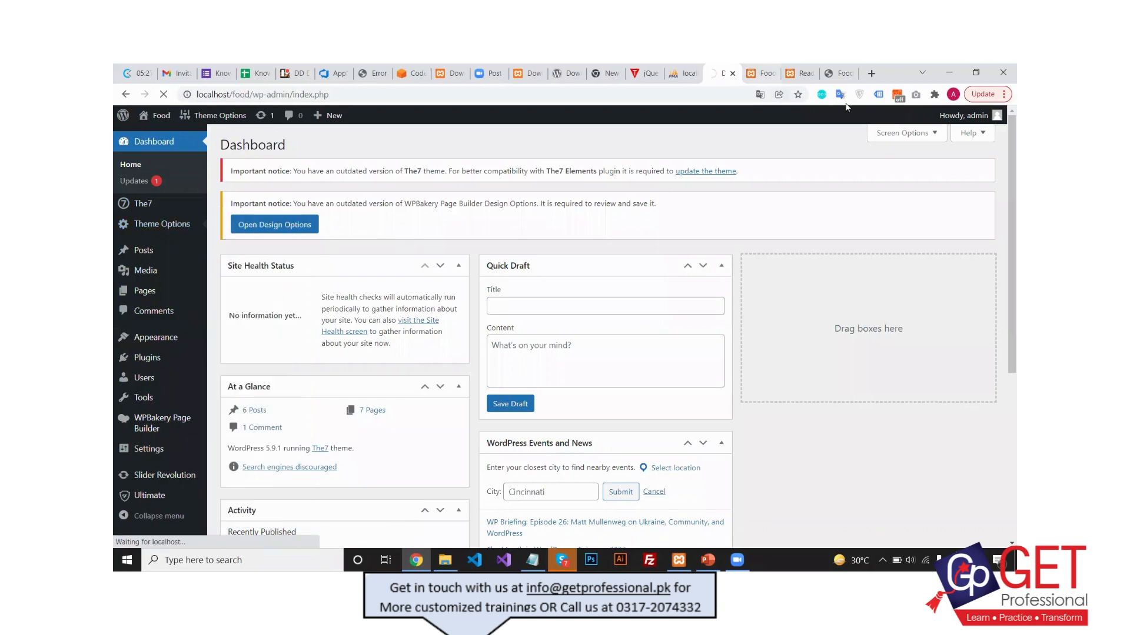
Step: Close the old default-theme Food tab and return to the Branding settings tab
click(761, 74)
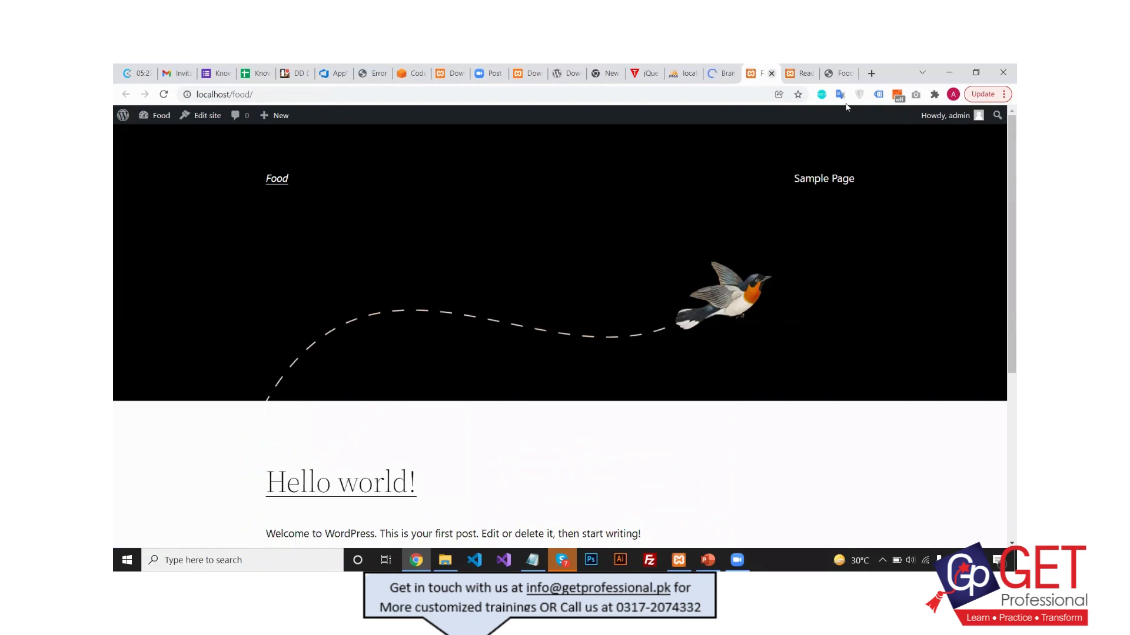
key(ctrl+w)
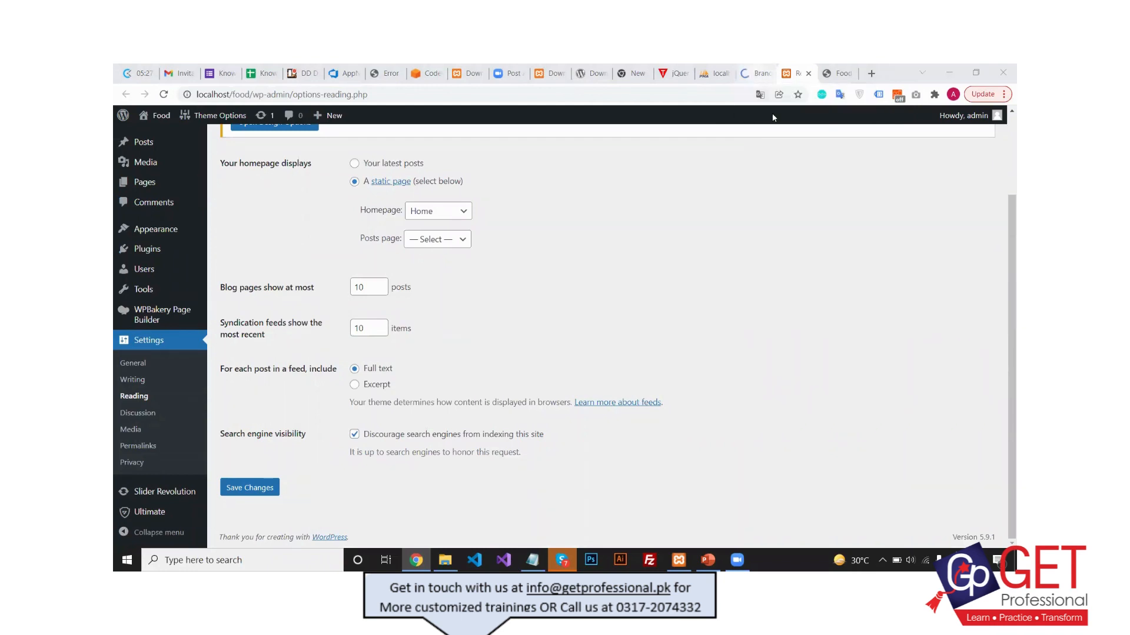
key(ctrl+shift+Tab)
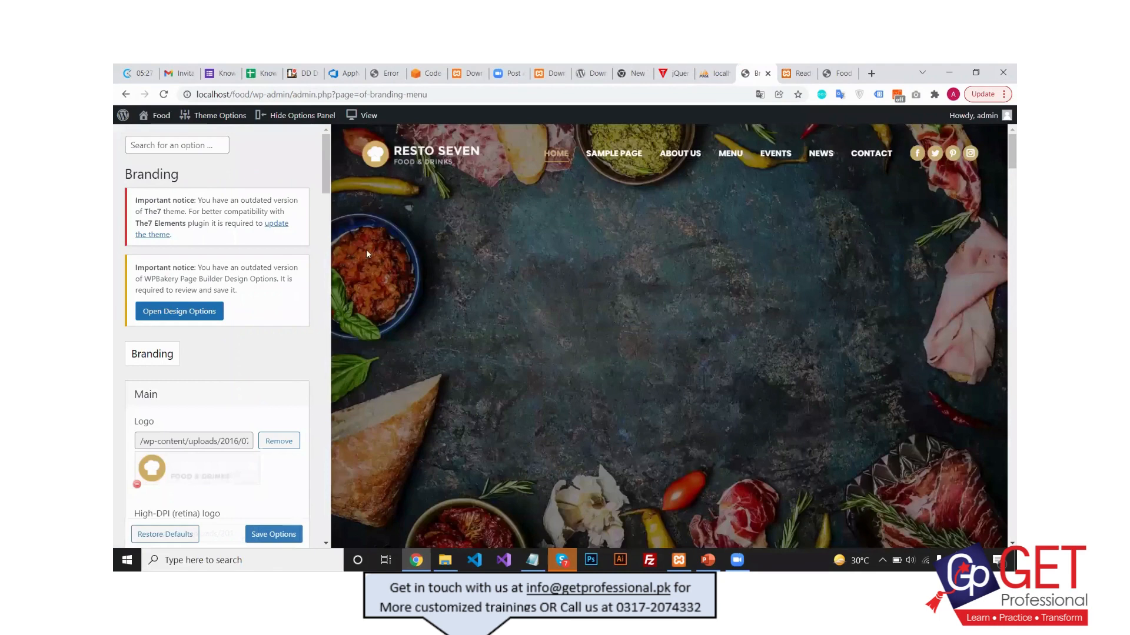
Step: Replace the main logo with the owl image, uploaded from the Desktop via the Media Library
scroll(187, 354, down, 2)
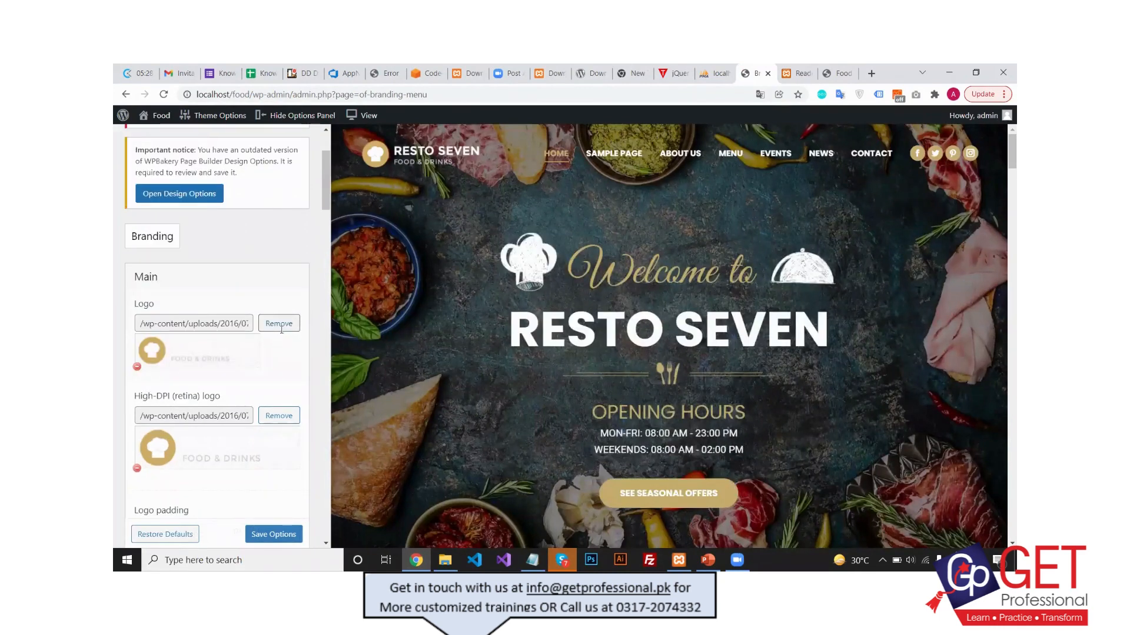
click(281, 325)
click(280, 325)
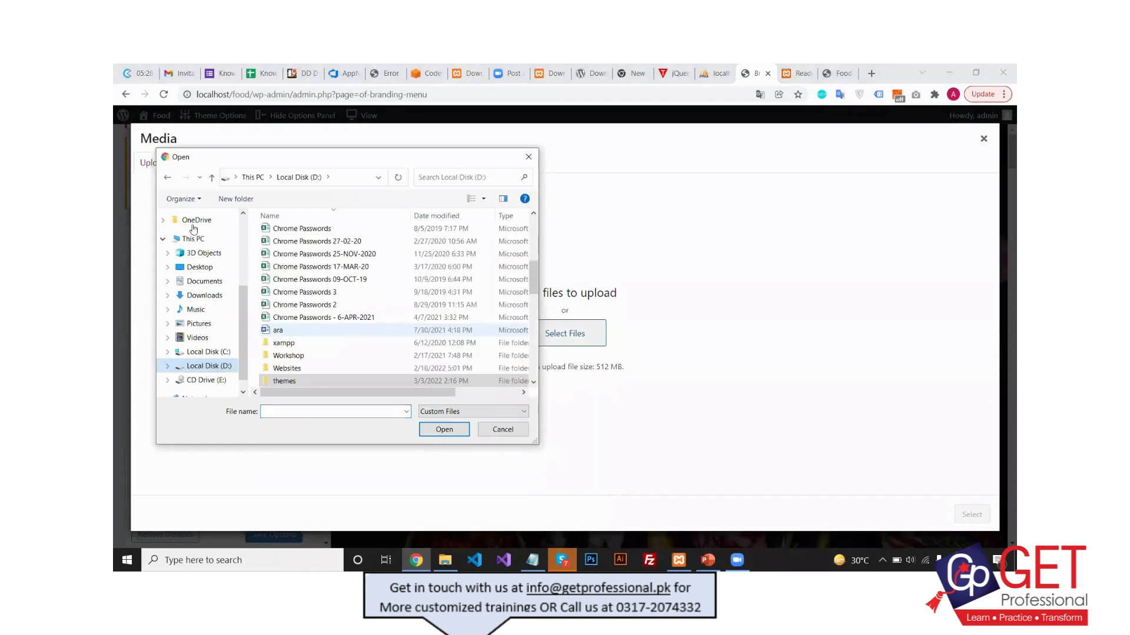
scroll(194, 253, up, 2)
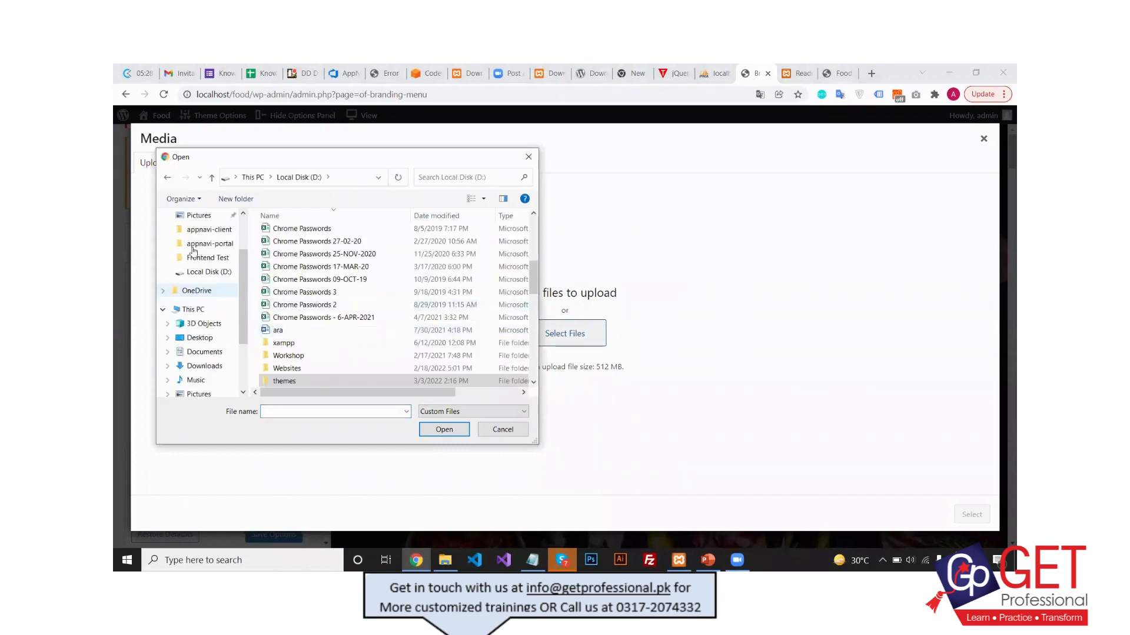
scroll(194, 253, down, 2)
click(200, 281)
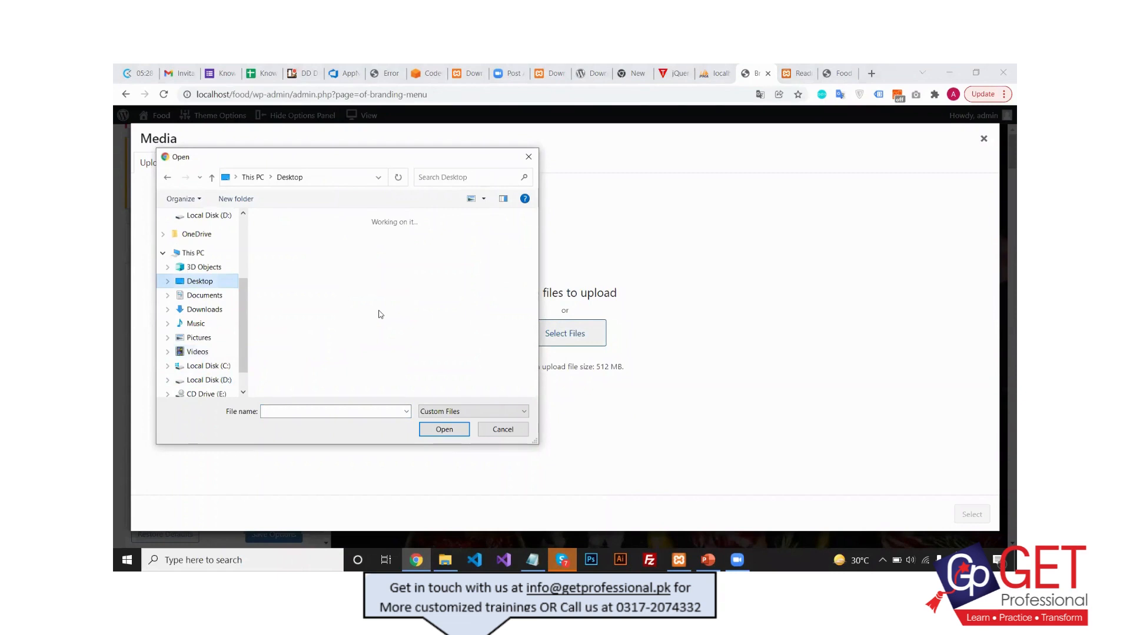
scroll(379, 315, down, 1)
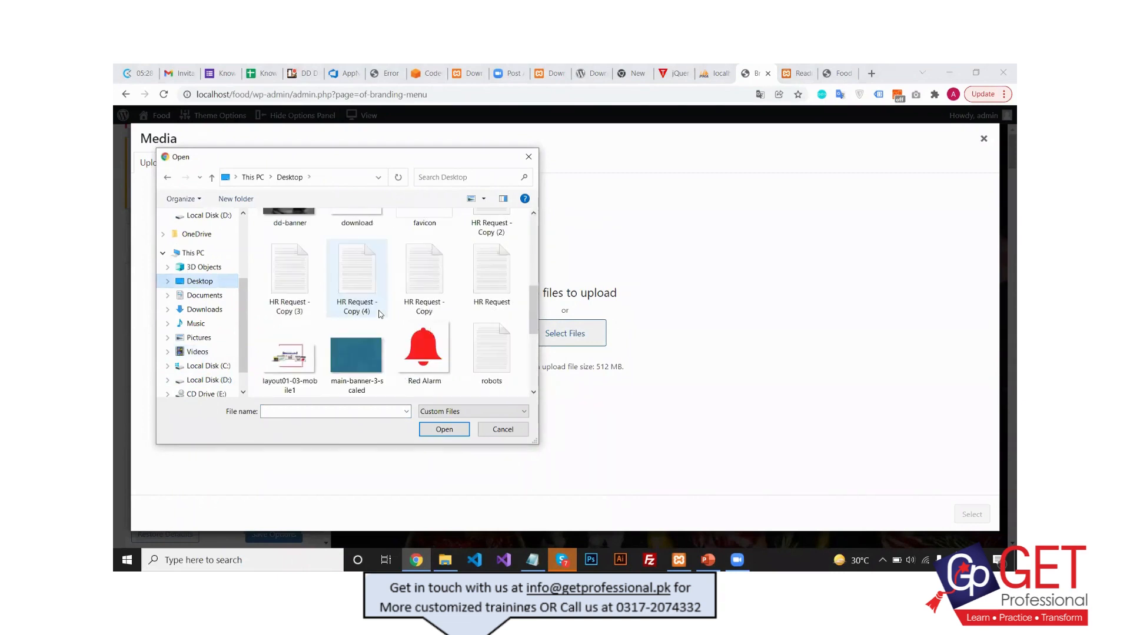
scroll(380, 315, down, 3)
scroll(380, 315, up, 2)
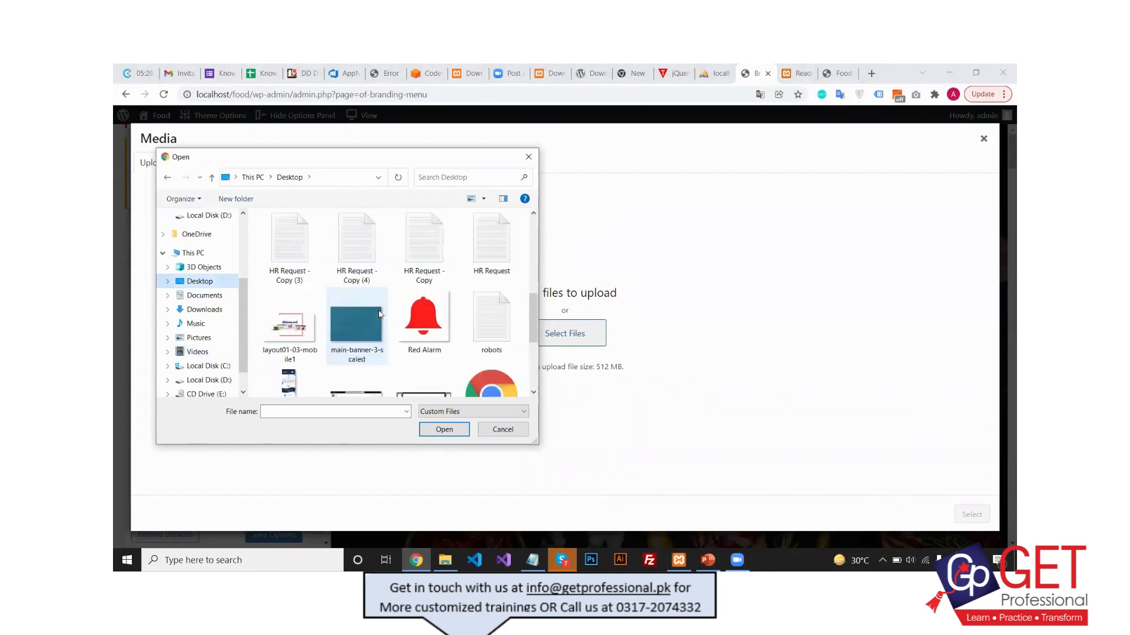
scroll(380, 315, up, 1)
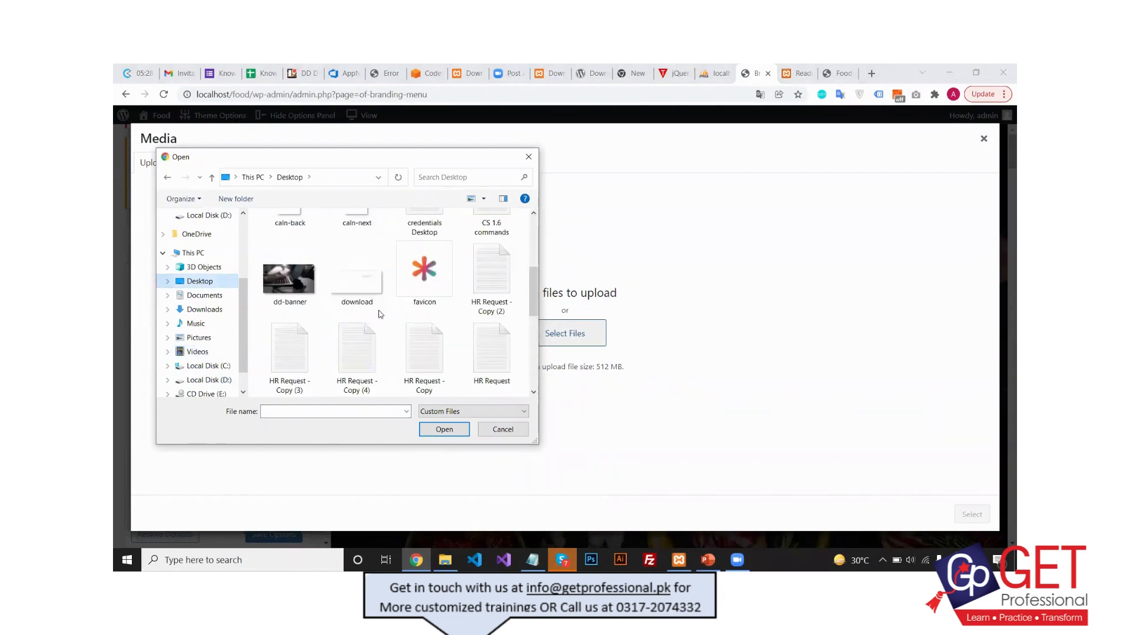
double_click(431, 262)
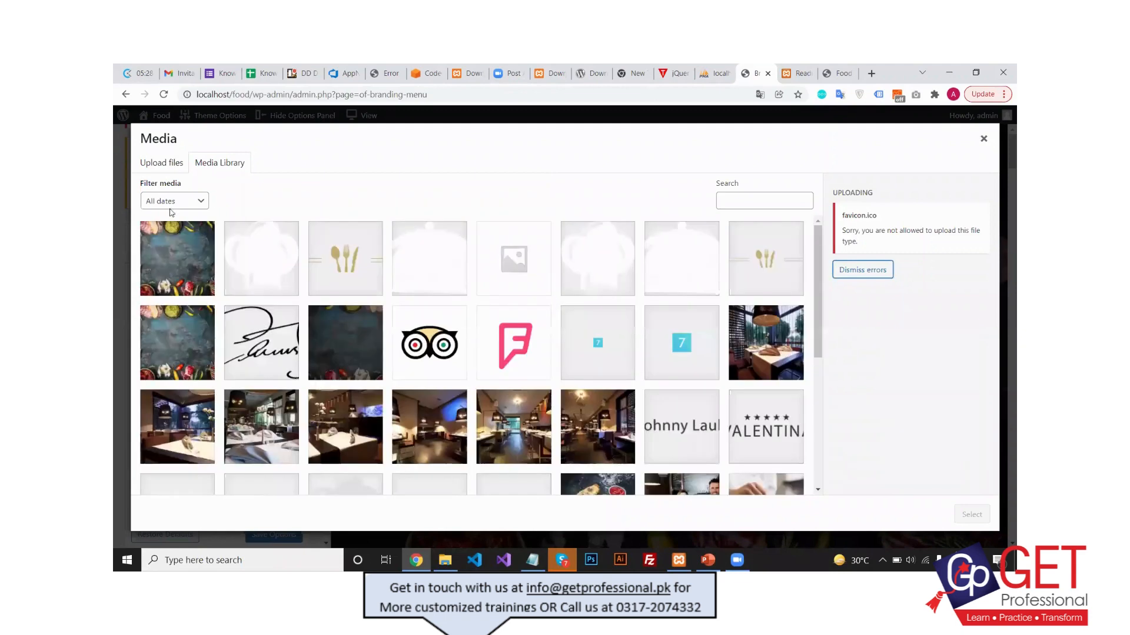
click(424, 334)
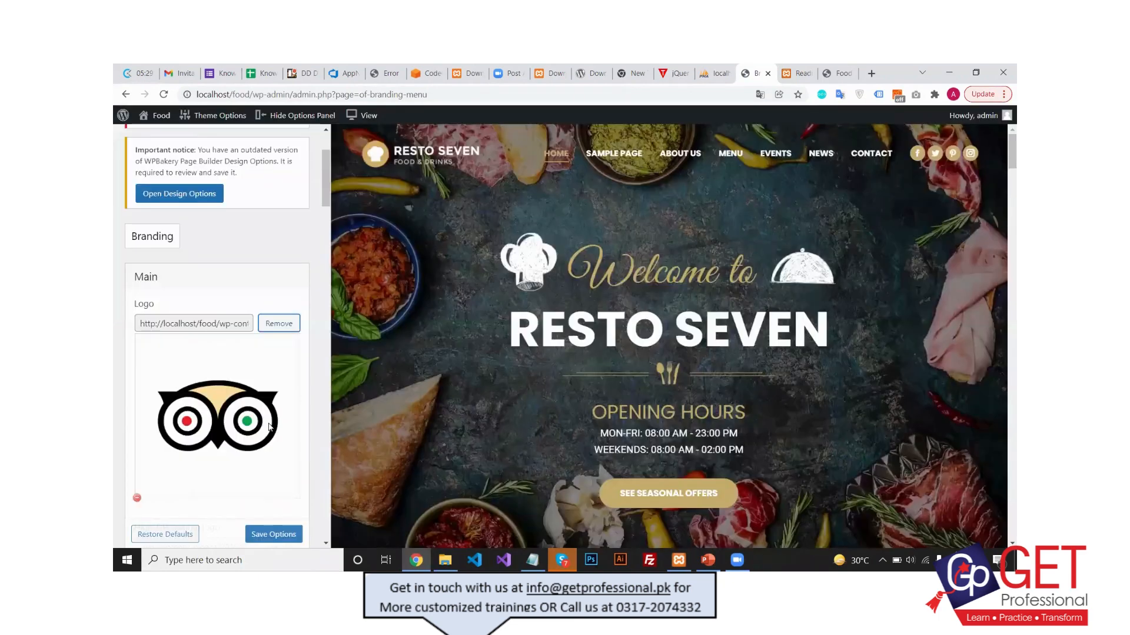
Step: Replace the High-DPI logo with the owl image and save the branding options
scroll(273, 427, down, 1)
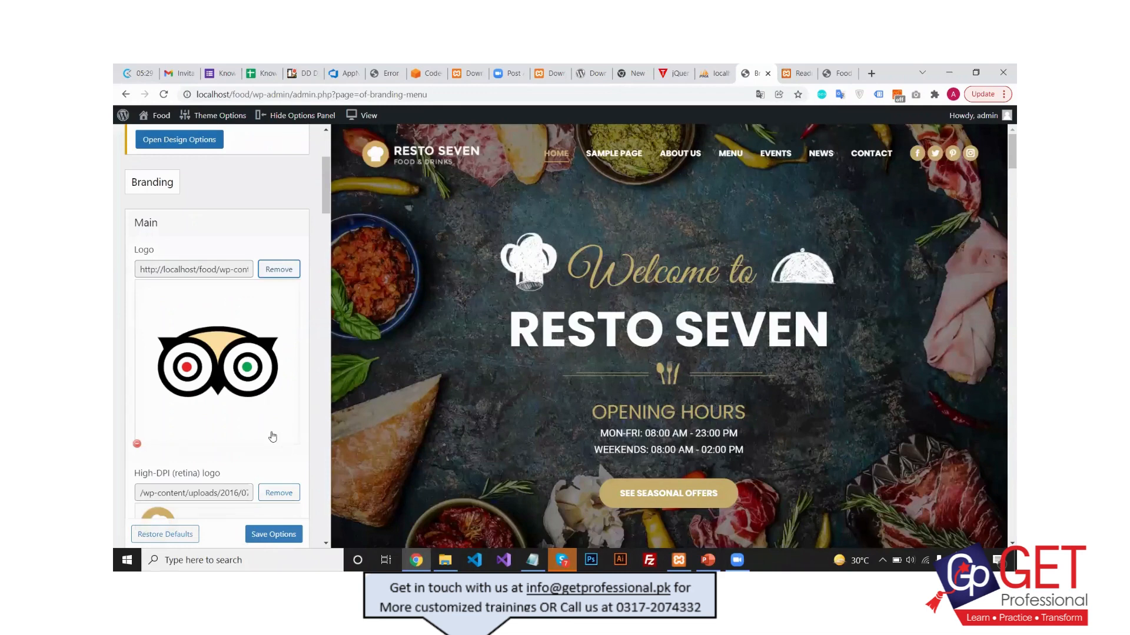
scroll(273, 434, down, 1)
click(273, 432)
click(273, 432)
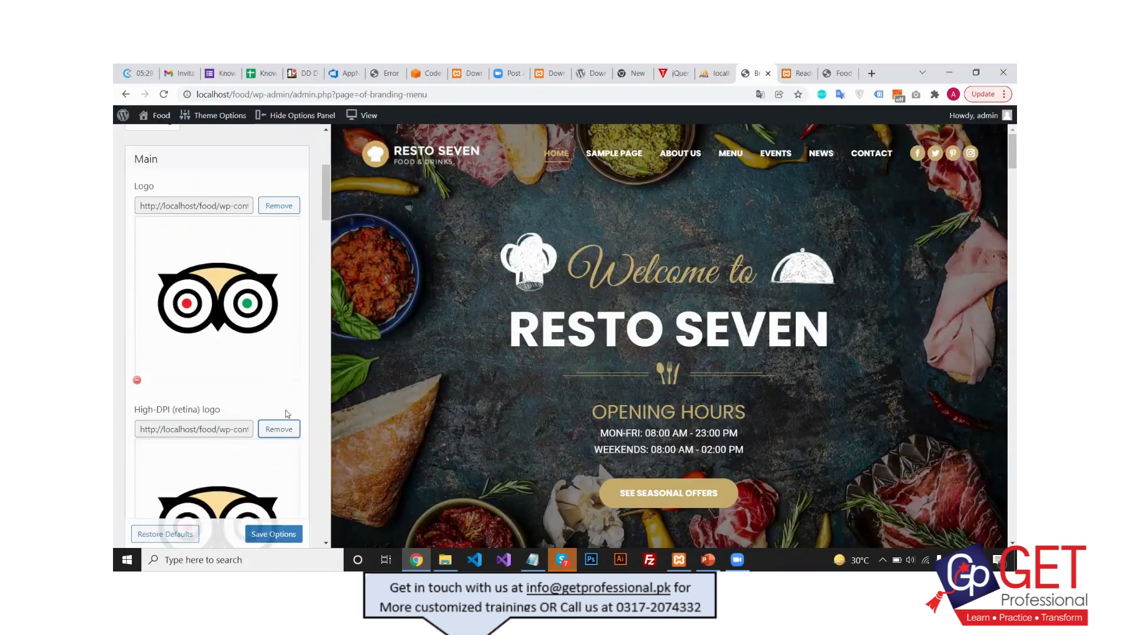
scroll(287, 417, down, 8)
key(ctrl+s)
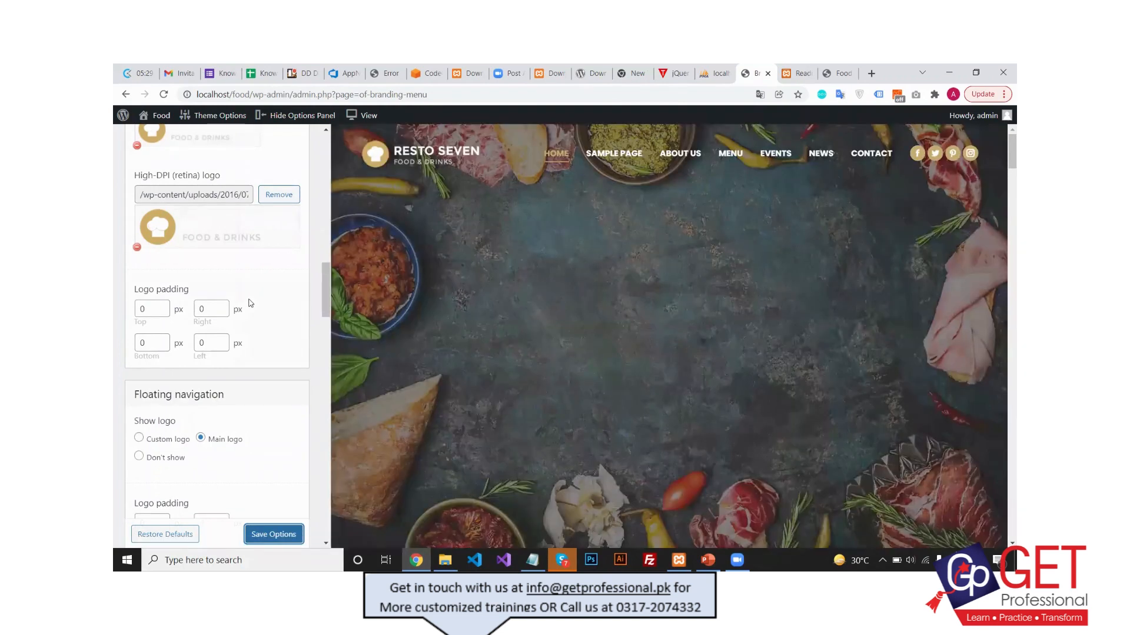
Step: Review the saved Branding page, then go back to the admin dashboard
scroll(250, 303, up, 5)
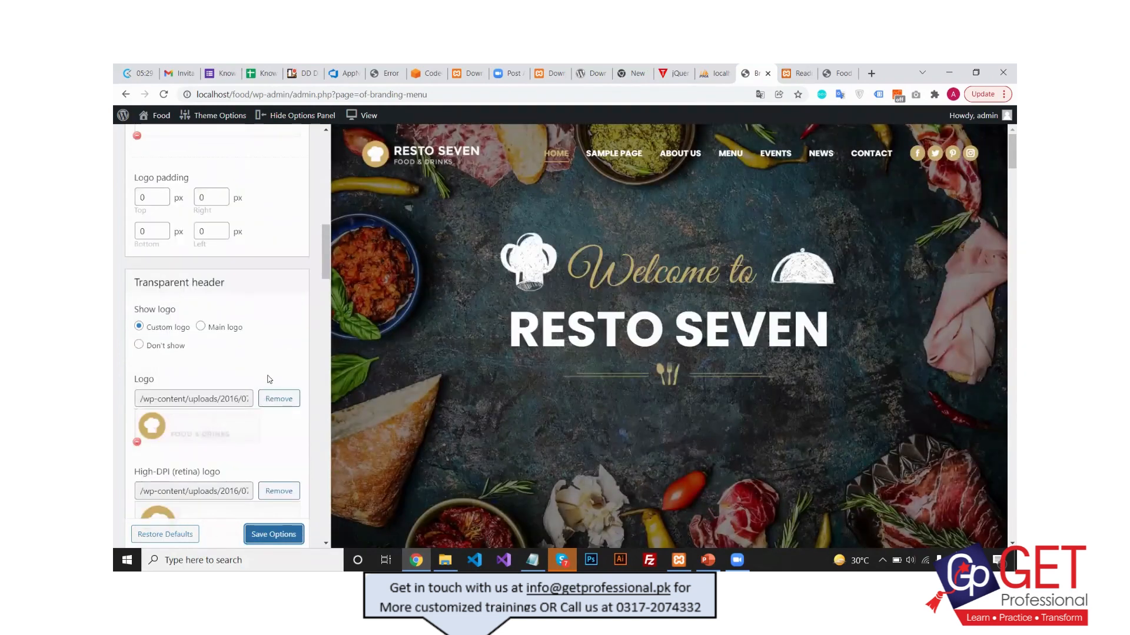
scroll(232, 304, down, 2)
scroll(210, 304, up, 13)
scroll(160, 349, down, 1)
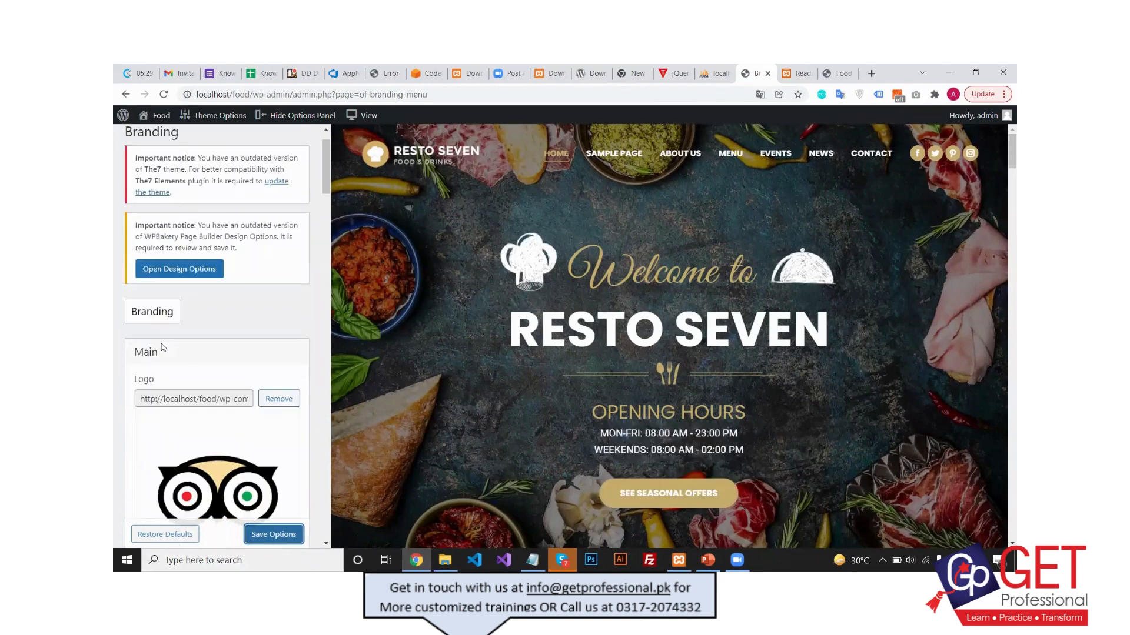
scroll(499, 300, down, 3)
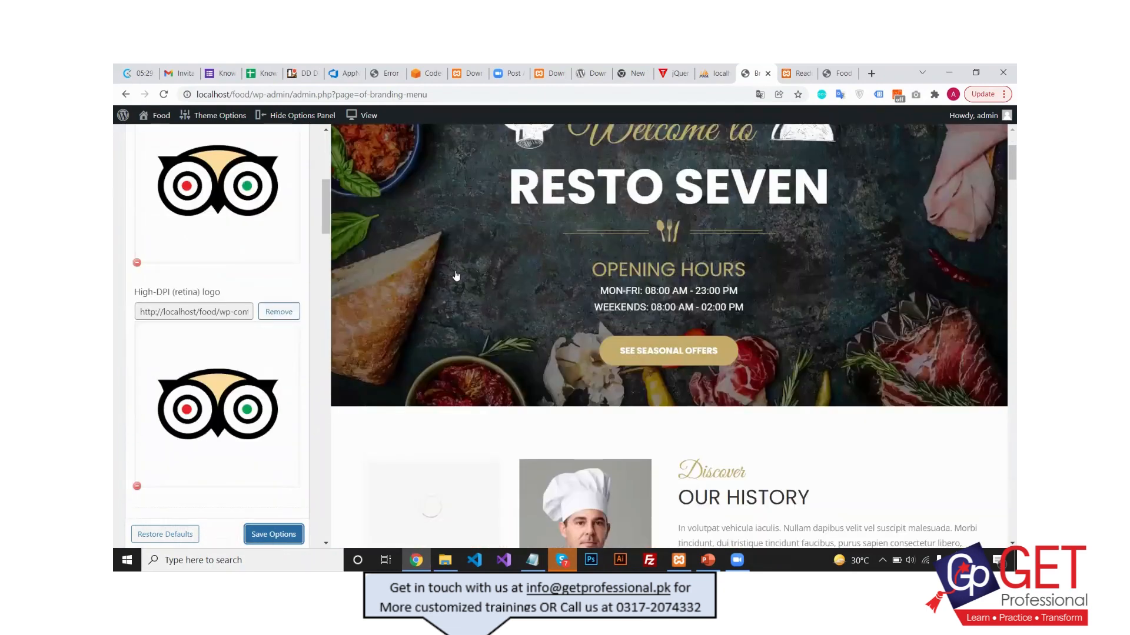
scroll(511, 294, down, 5)
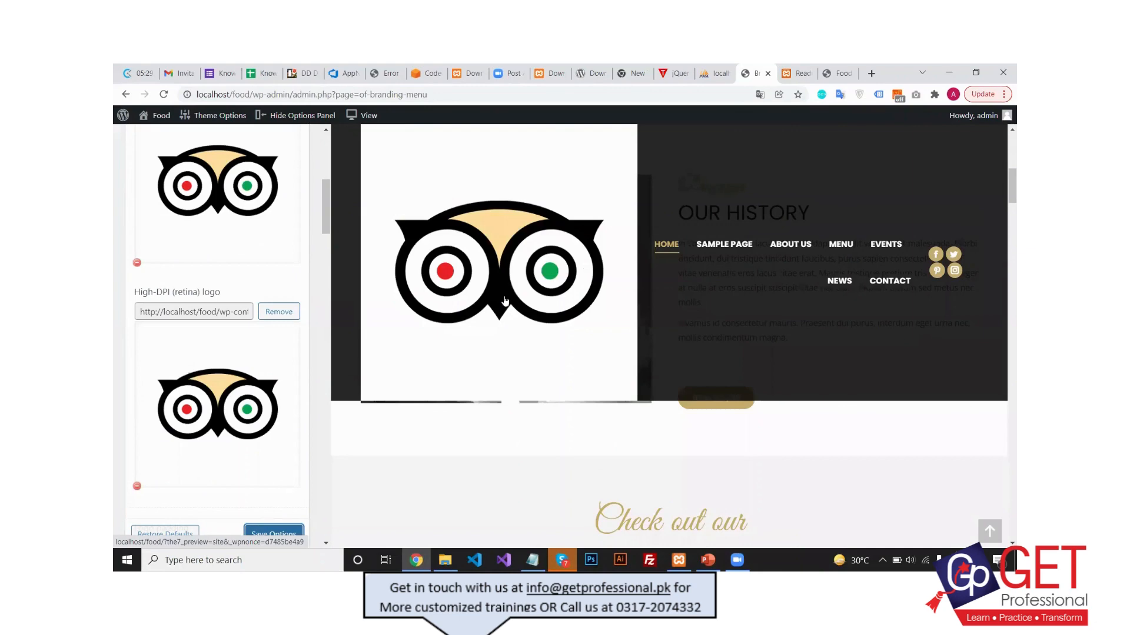
scroll(511, 294, up, 3)
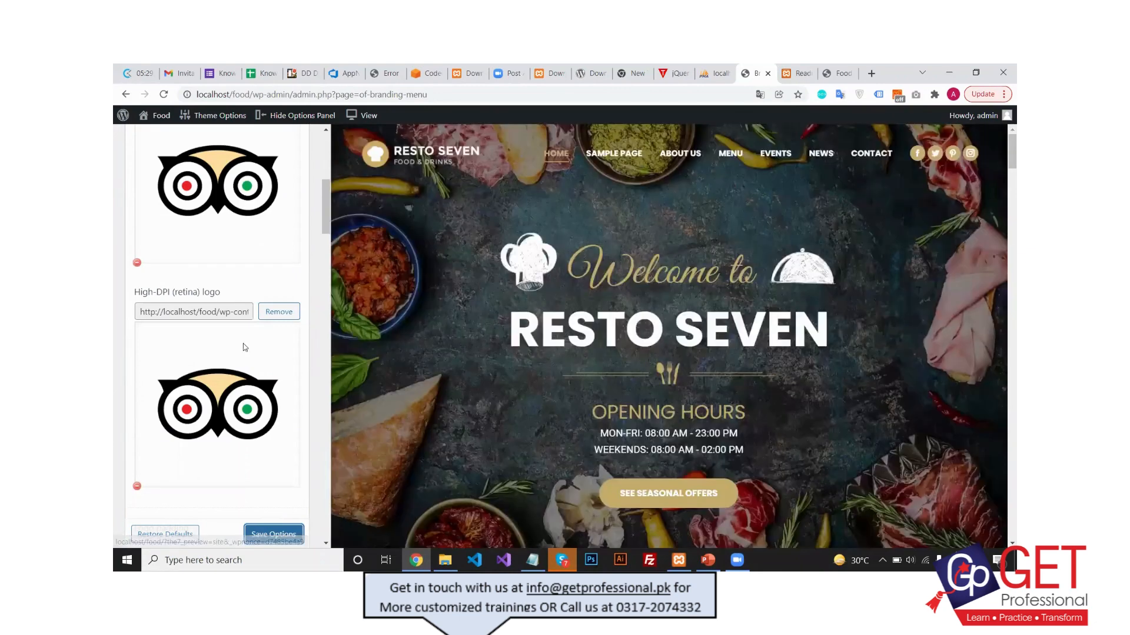
scroll(265, 386, down, 4)
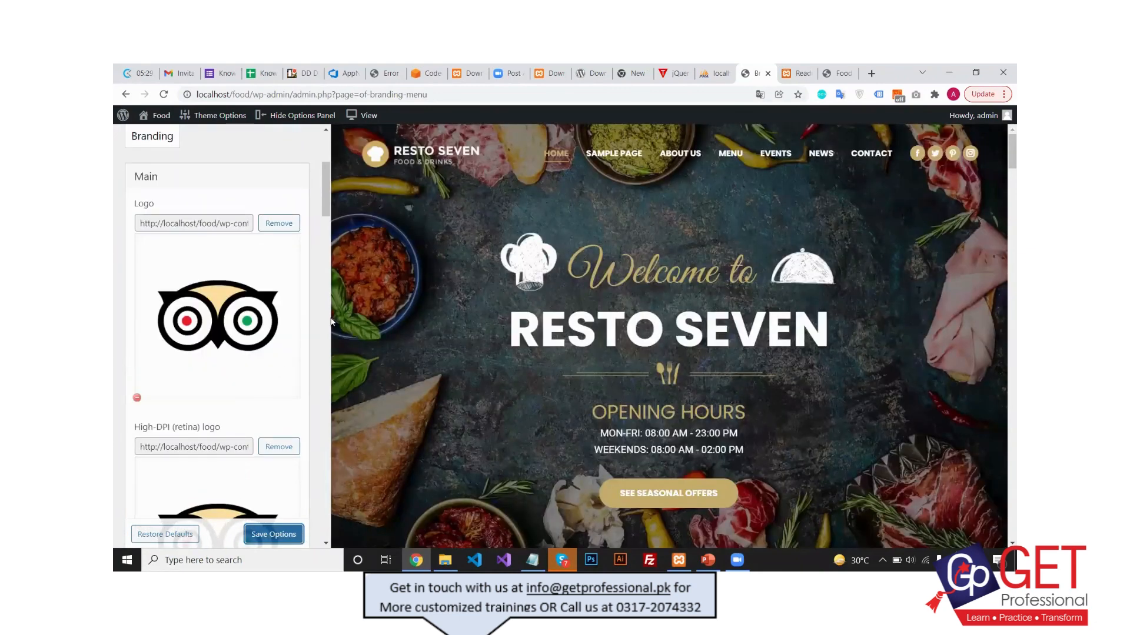
scroll(279, 408, down, 5)
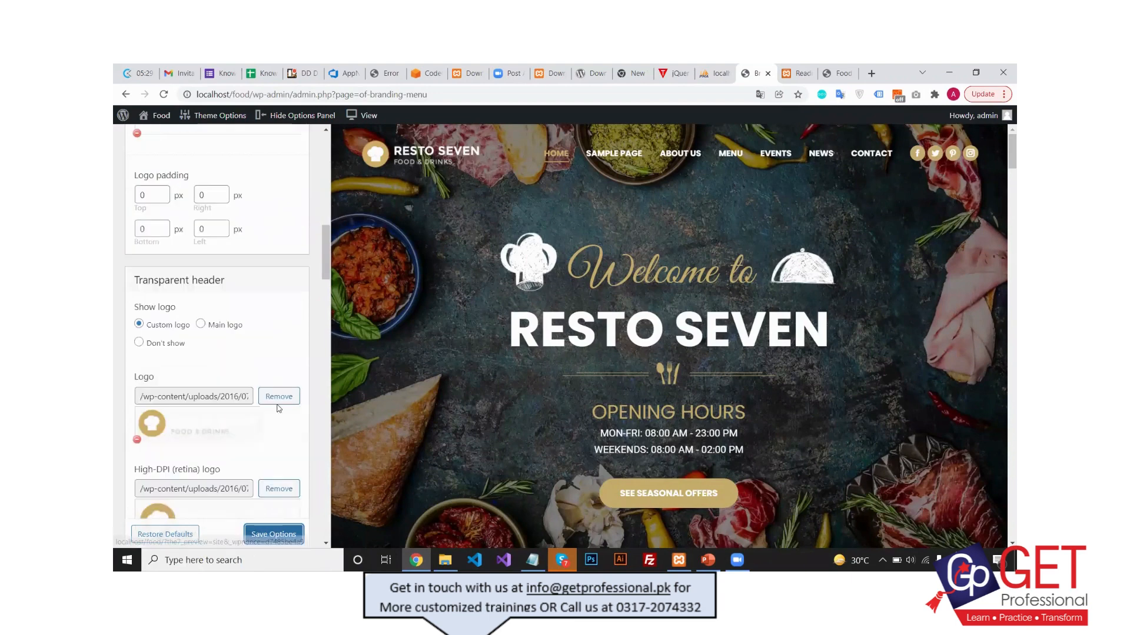
scroll(272, 324, down, 2)
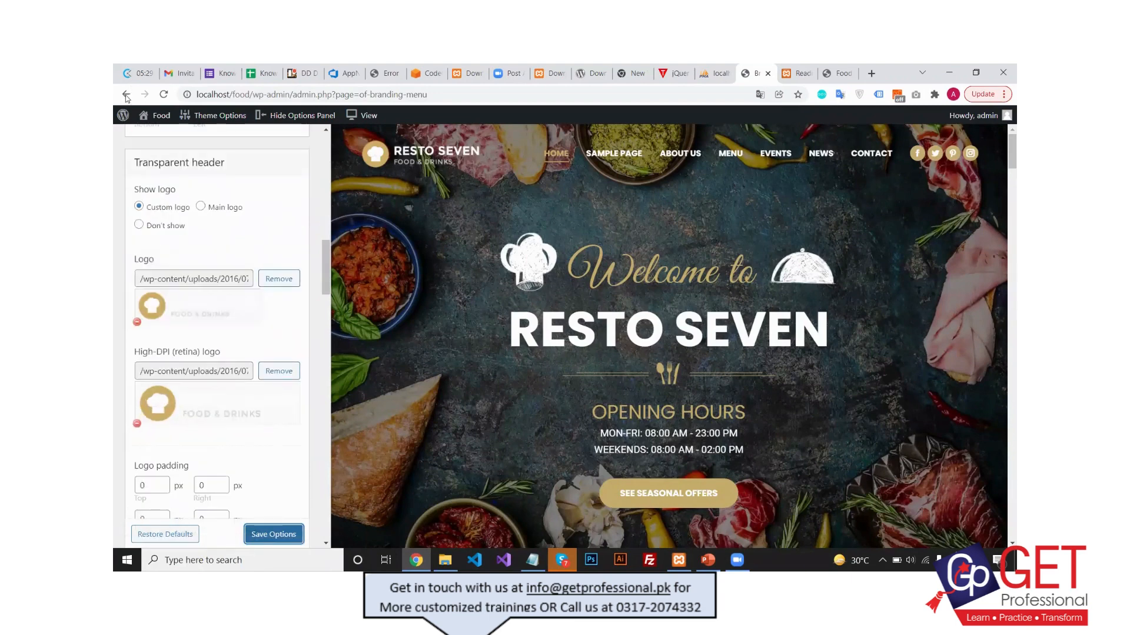
click(146, 115)
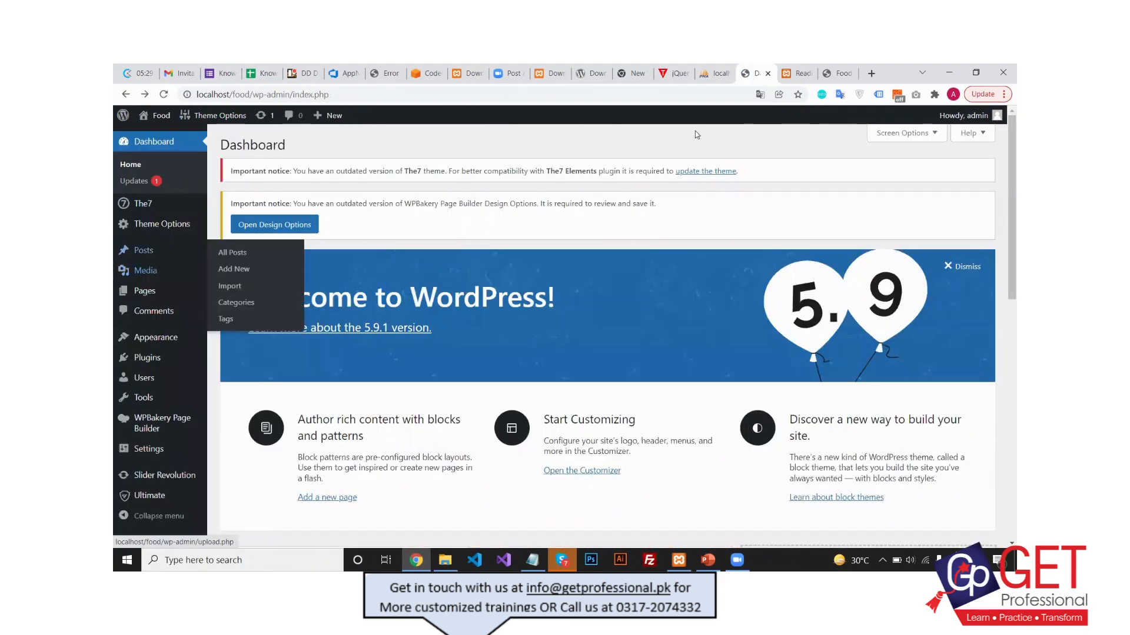
Step: Open All Pages in a new tab and launch the Home page's editor in another tab
click(871, 74)
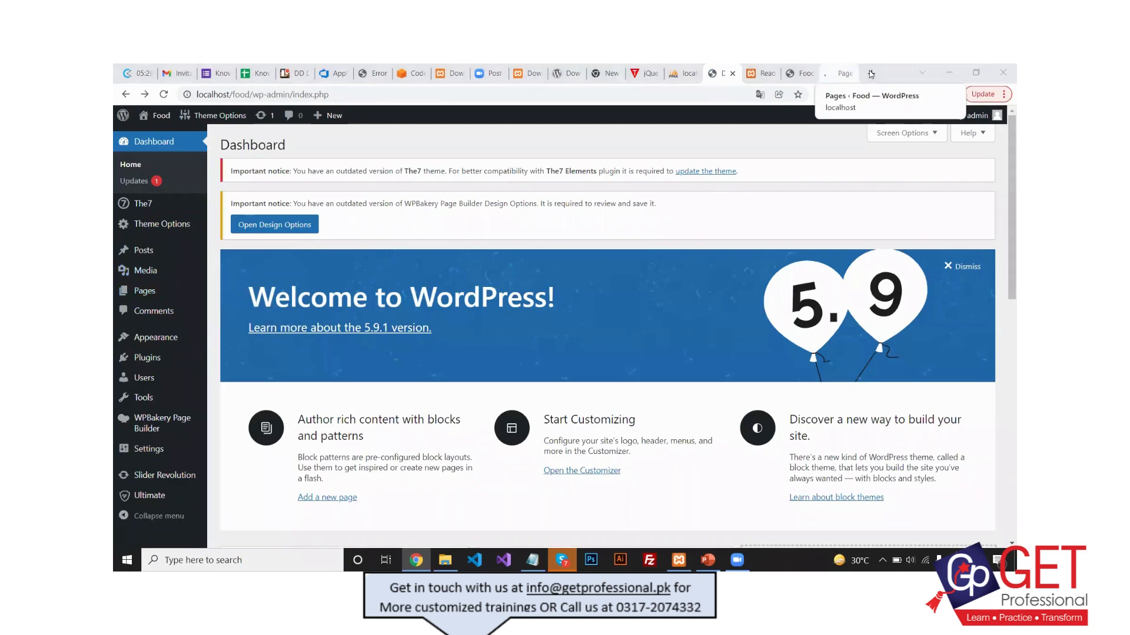
drag(839, 73, 761, 74)
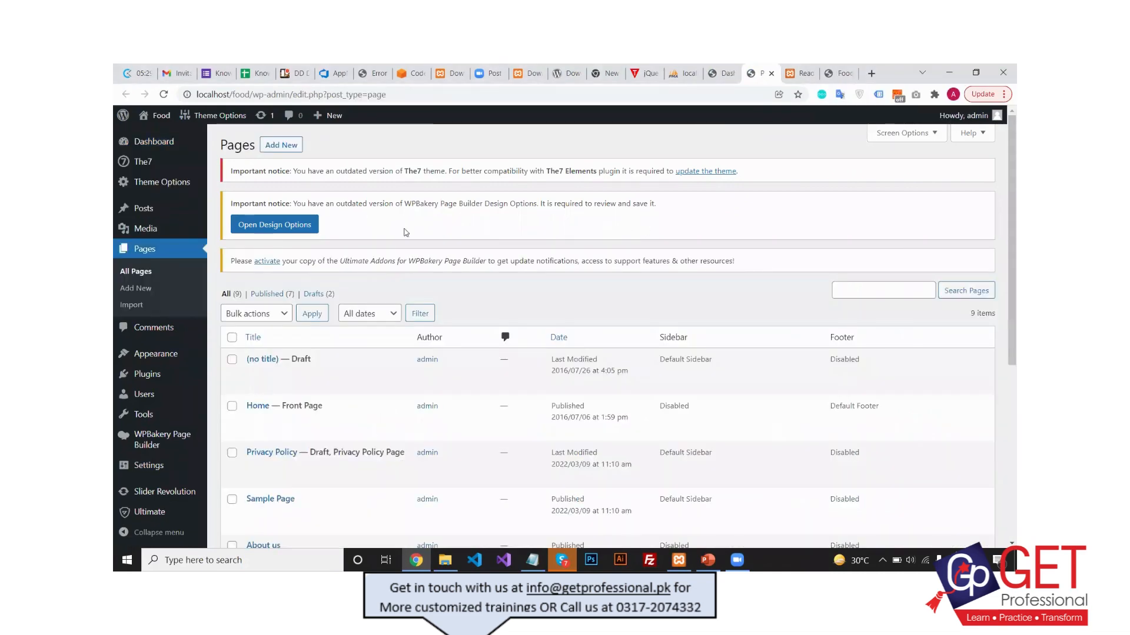
scroll(404, 232, down, 3)
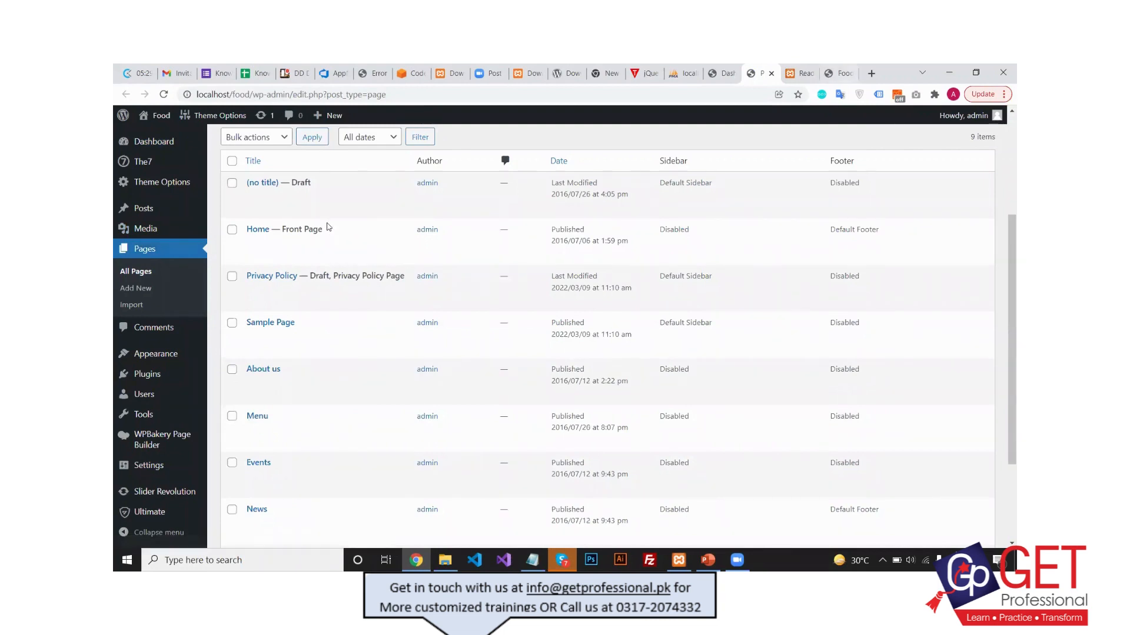
mouse_move(251, 246)
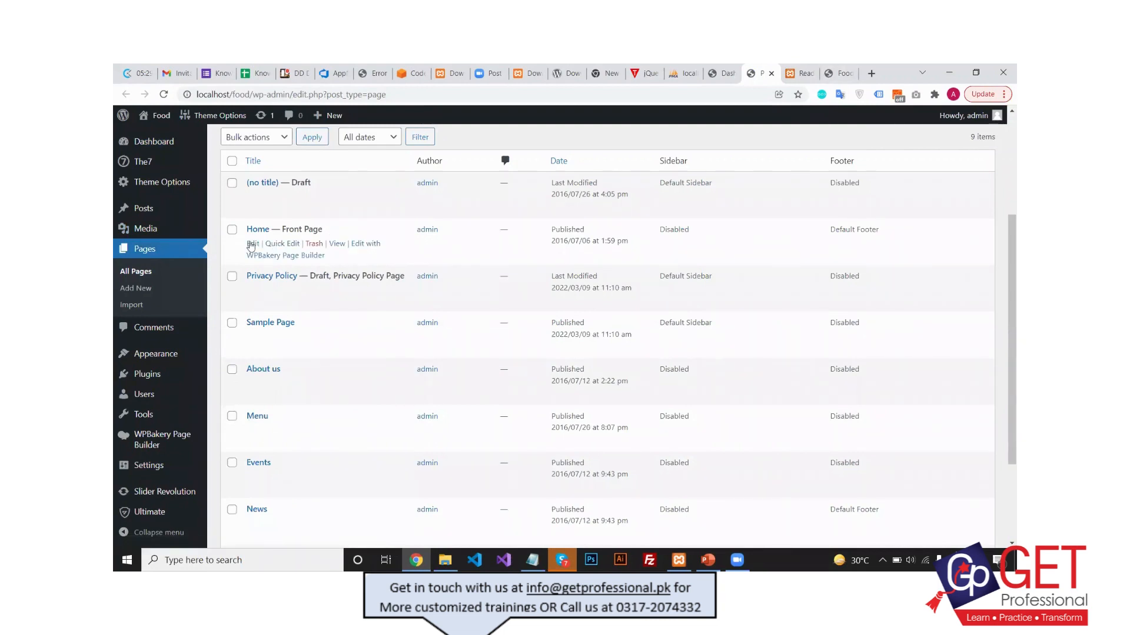
ctrl+click(253, 245)
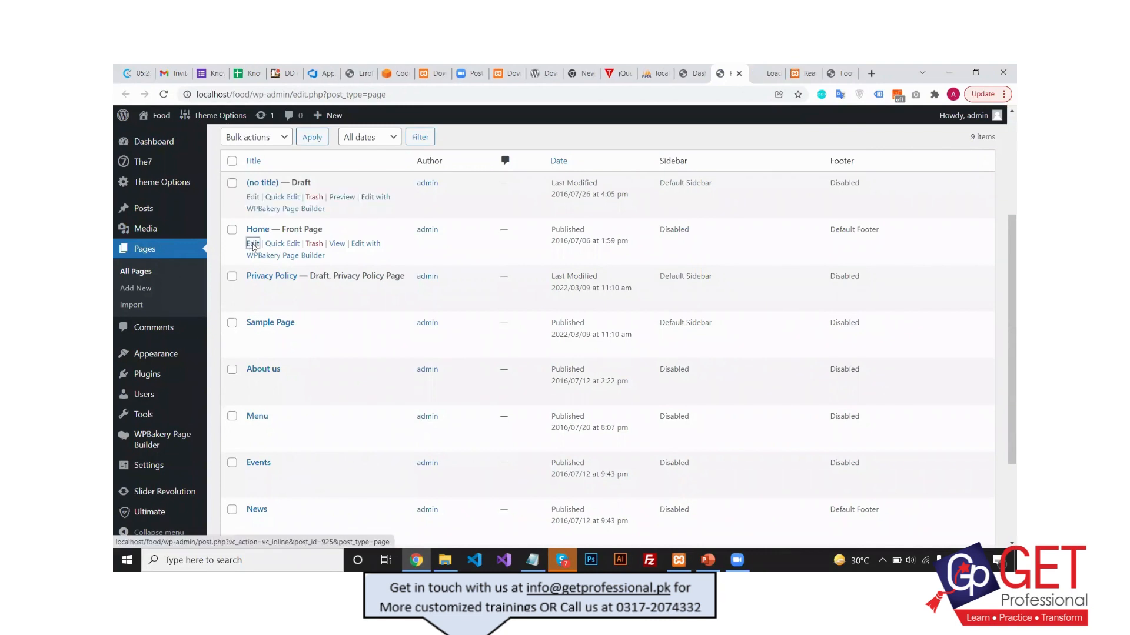
click(566, 136)
key(ctrl+Tab)
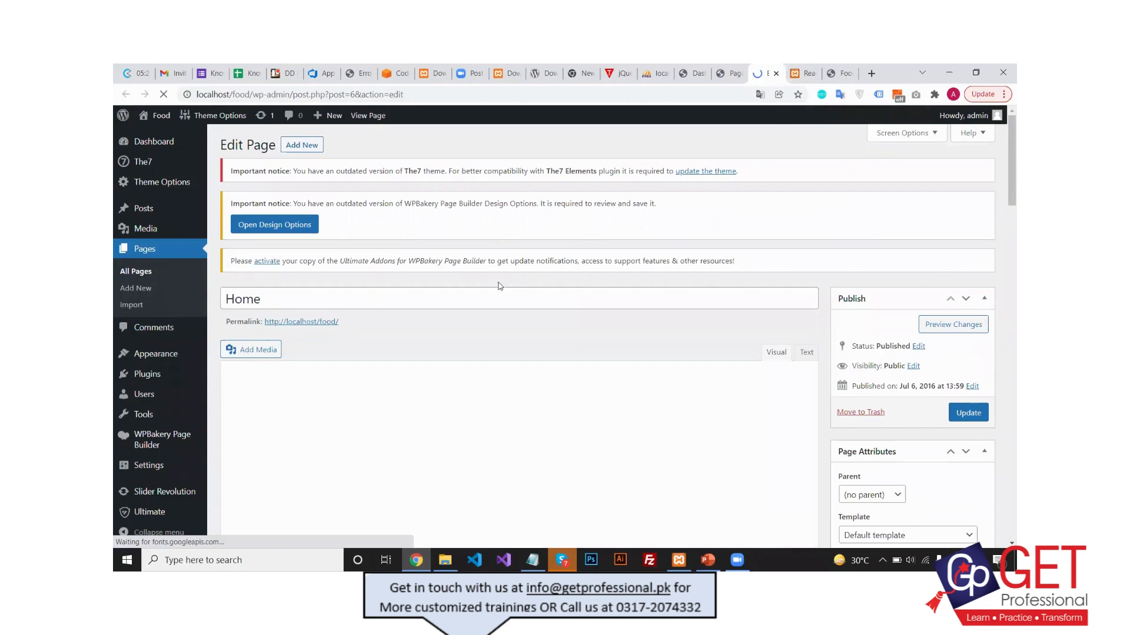
Step: Add a new Section containing a Row at the bottom of the Home page's WPBakery layout
scroll(516, 276, down, 2)
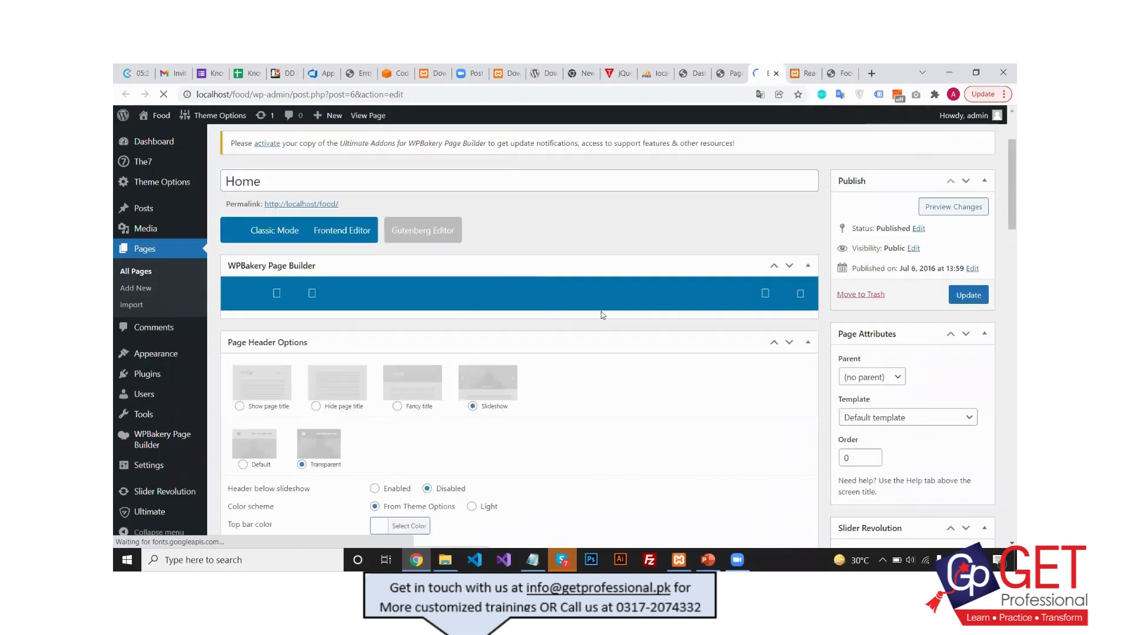
scroll(600, 313, down, 1)
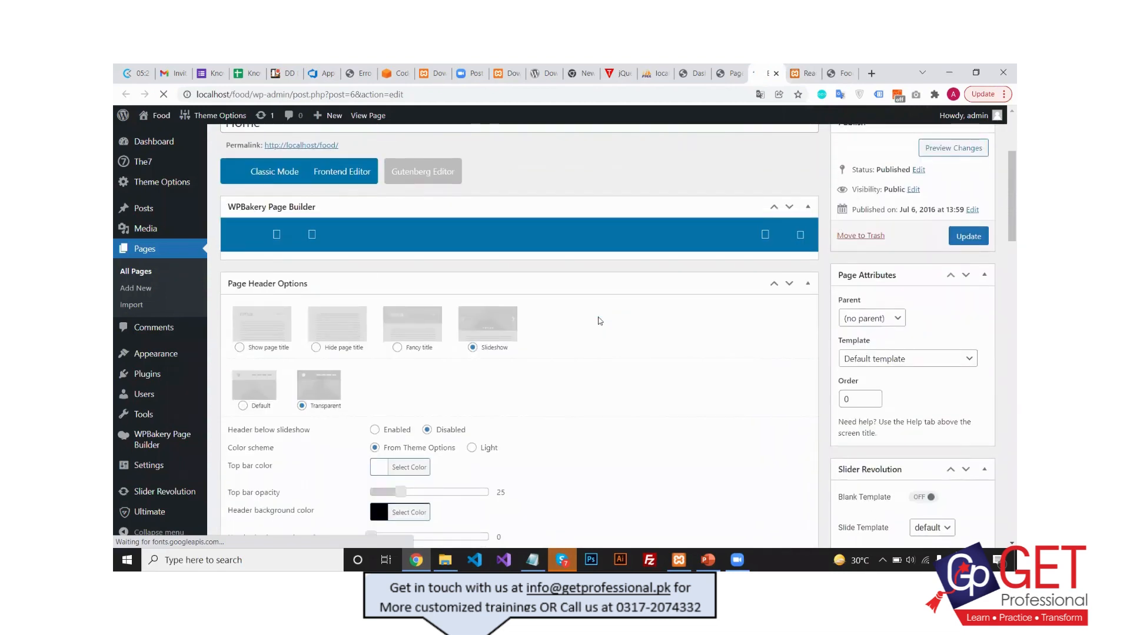
scroll(600, 320, up, 2)
scroll(600, 321, up, 1)
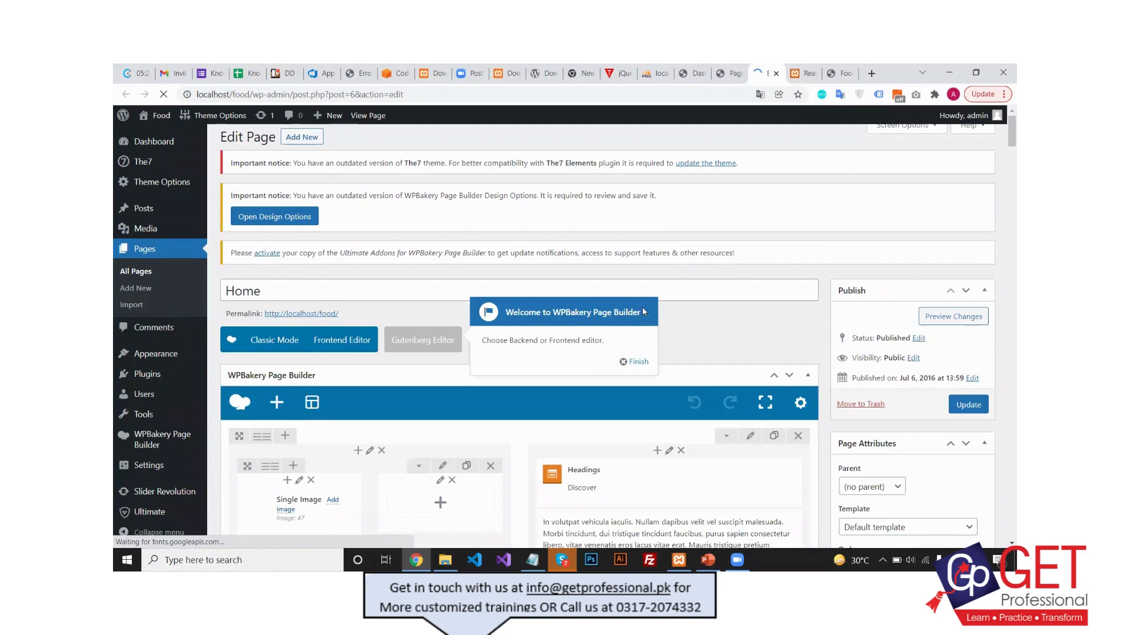
scroll(641, 306, down, 5)
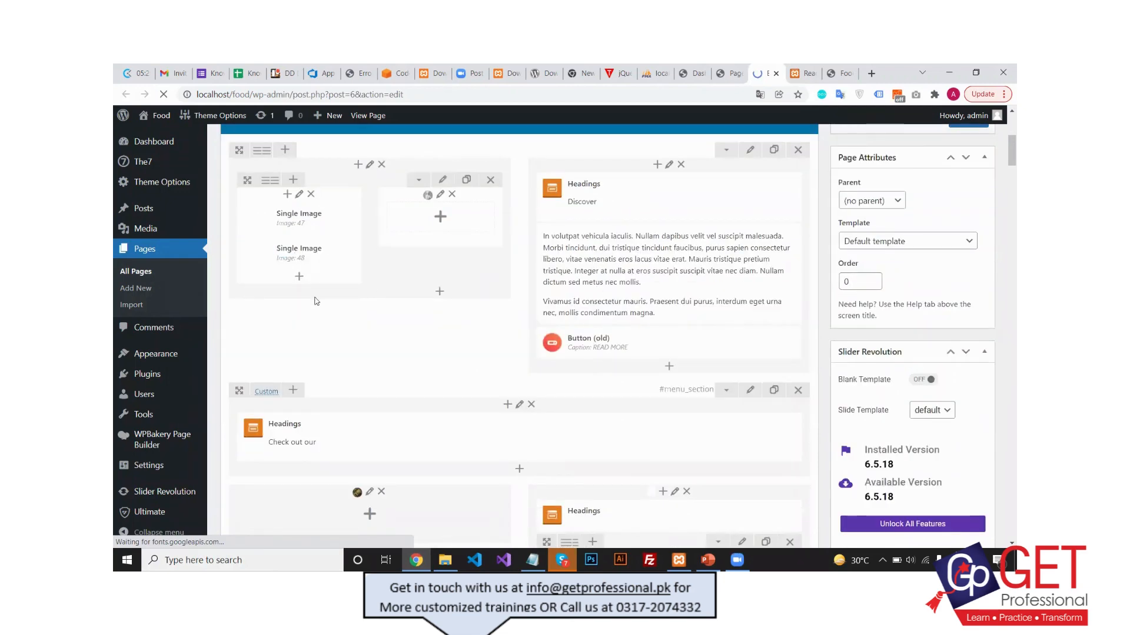
scroll(637, 331, down, 1)
scroll(781, 332, up, 3)
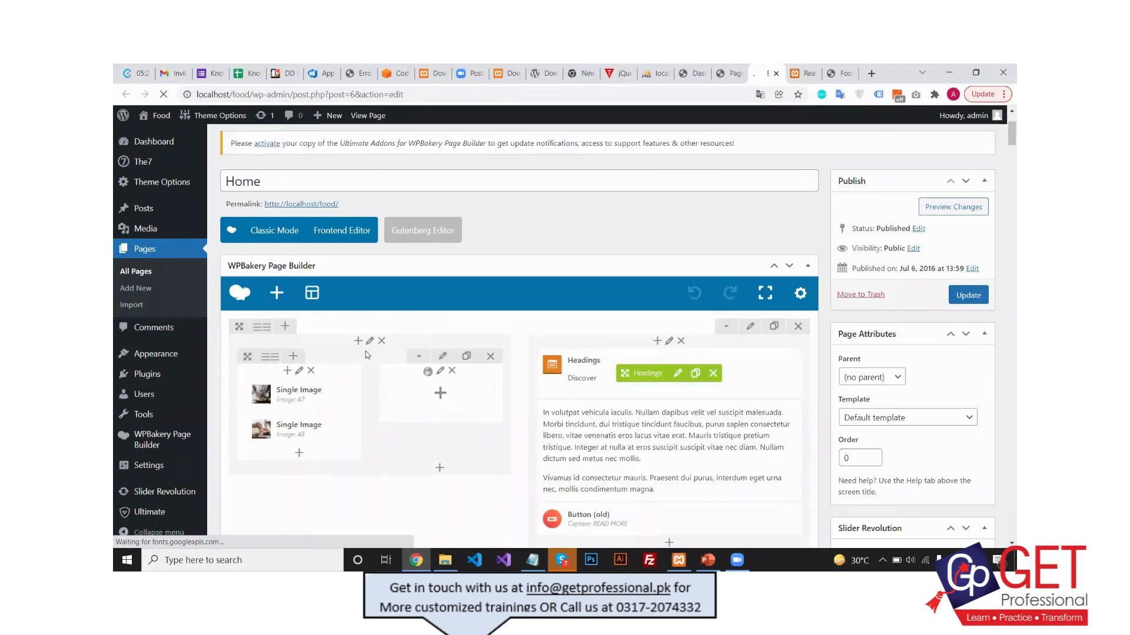
scroll(486, 334, down, 5)
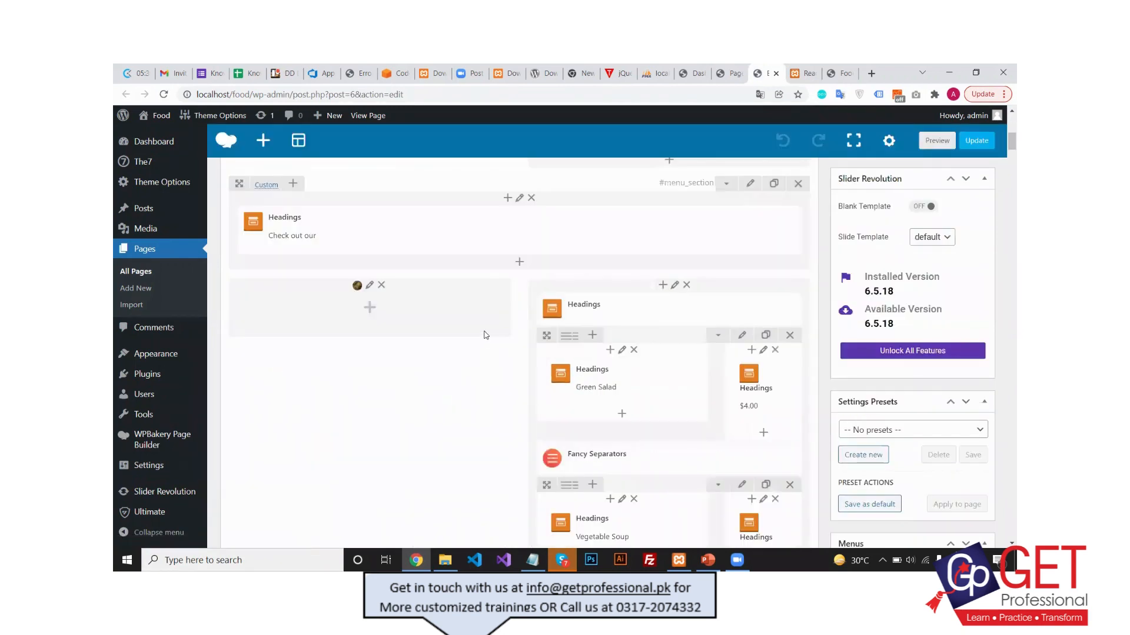
scroll(485, 335, down, 3)
scroll(488, 339, down, 10)
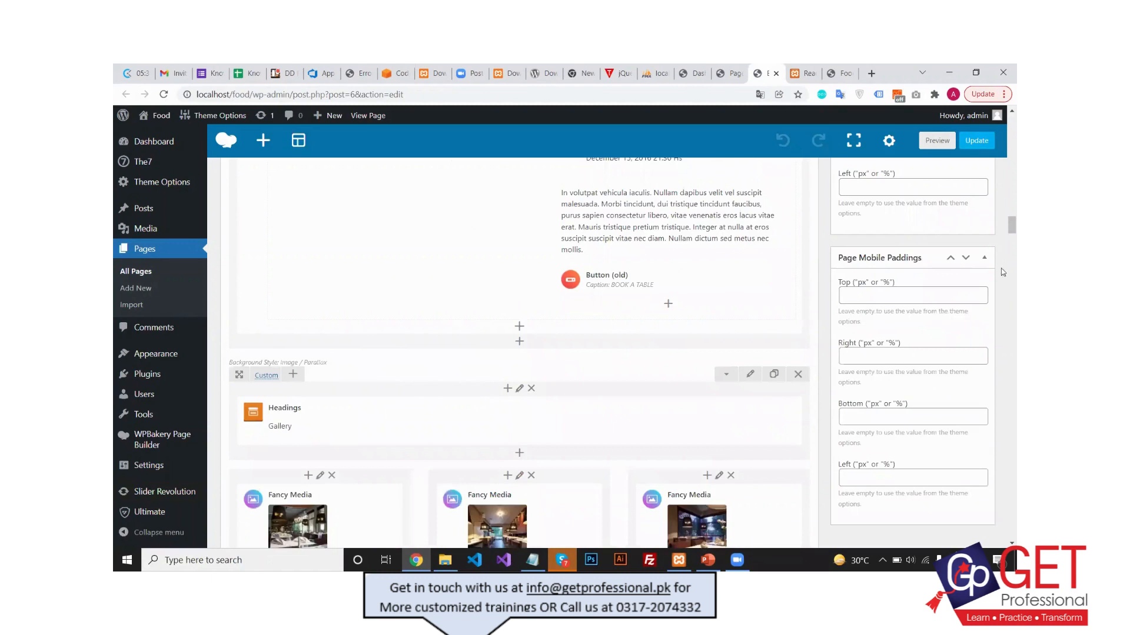
scroll(1004, 465, down, 10)
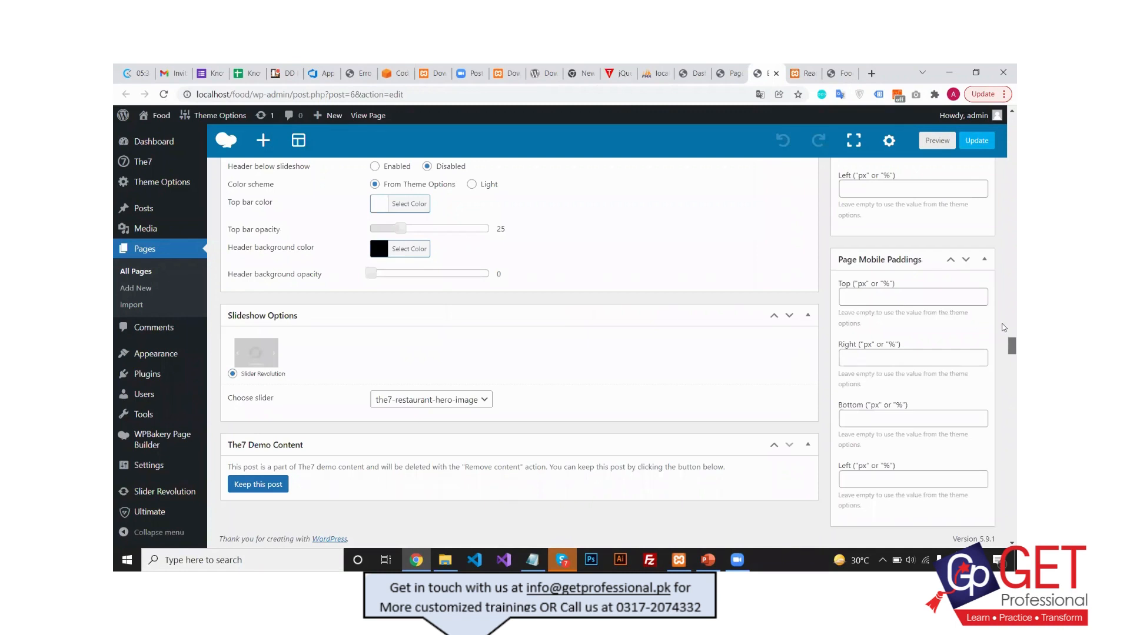
scroll(1004, 327, up, 5)
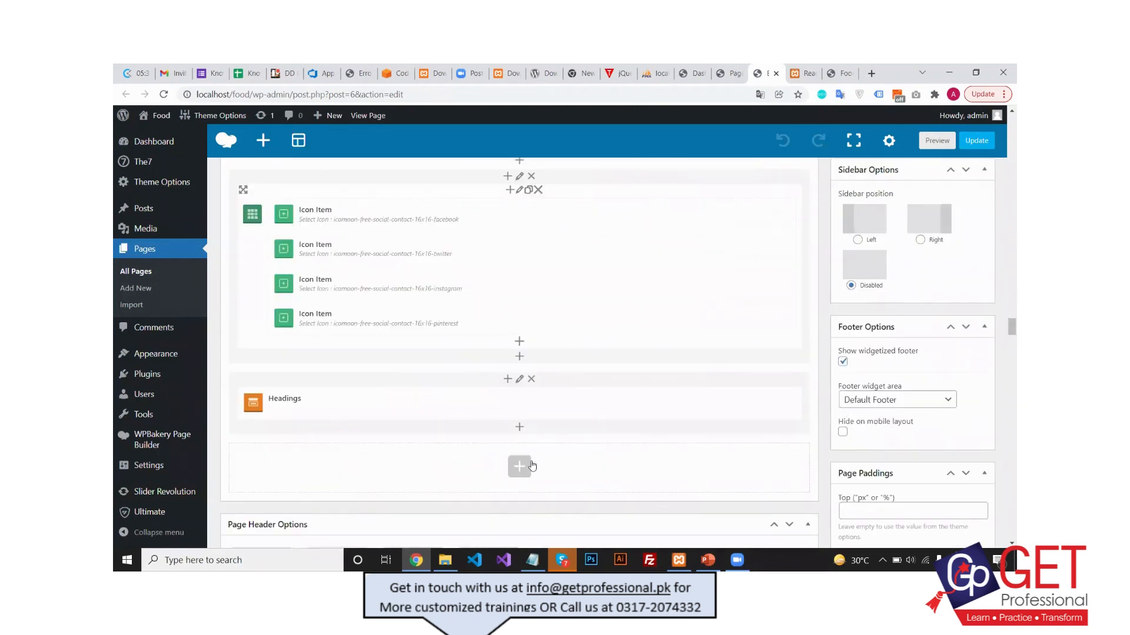
click(513, 468)
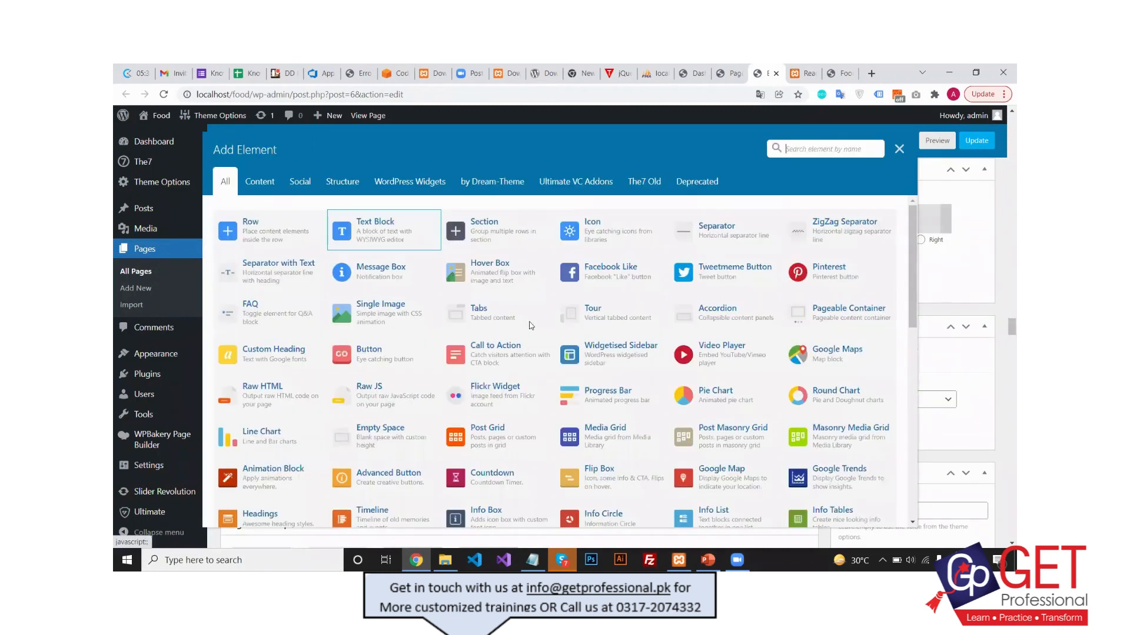
click(482, 222)
scroll(308, 227, down, 1)
click(519, 370)
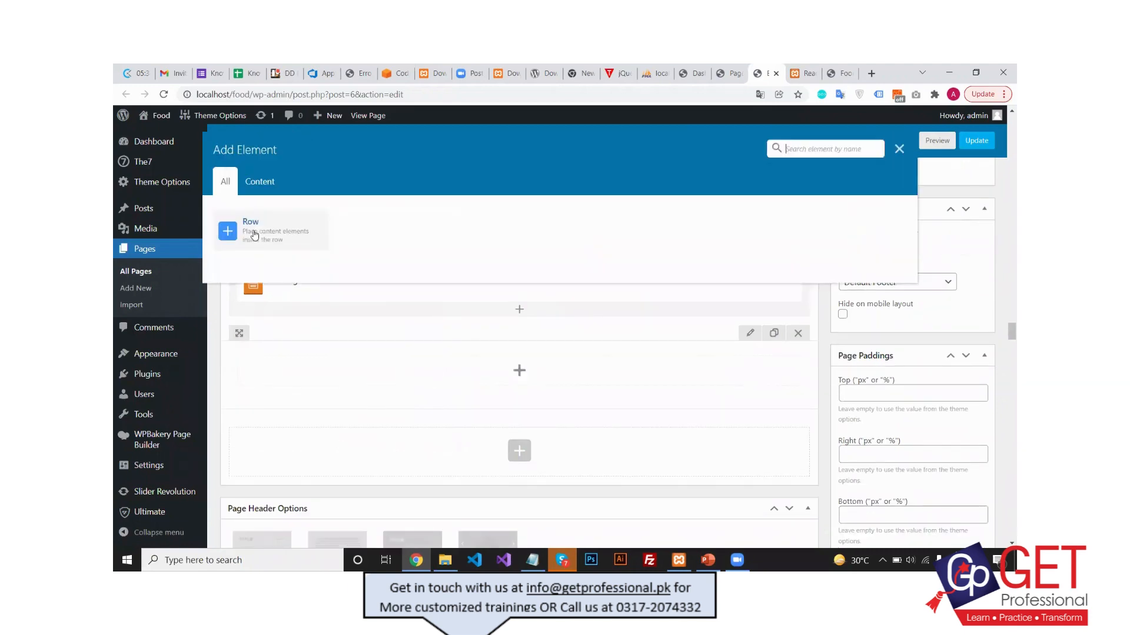
click(253, 232)
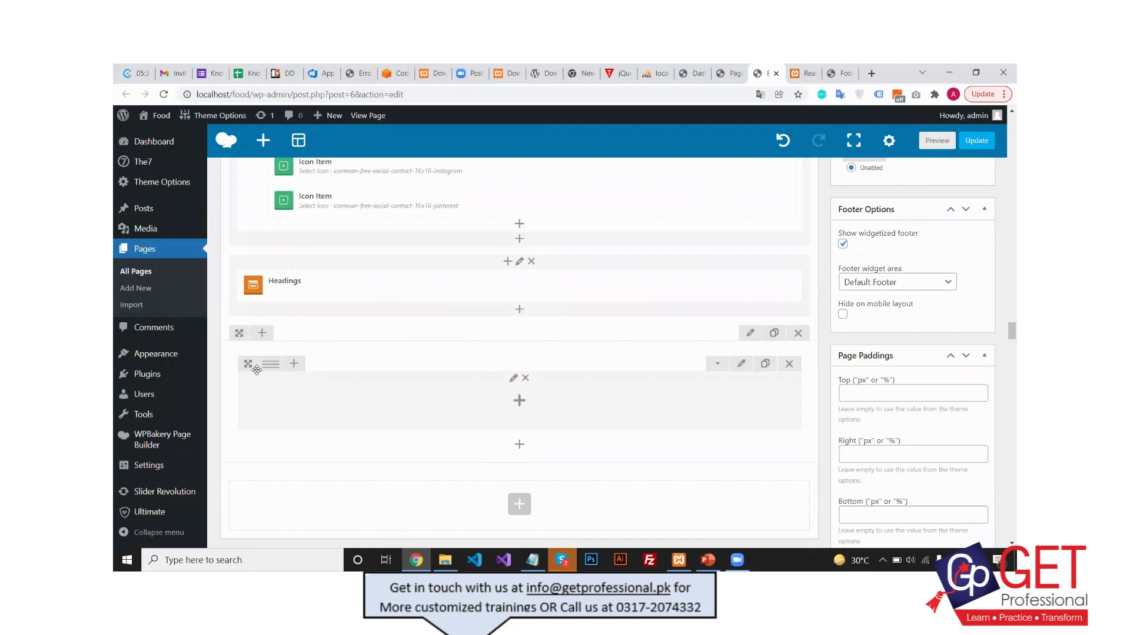
Step: Give the new row the 1/3+1/3+1/3 layout of three equal columns
mouse_move(309, 371)
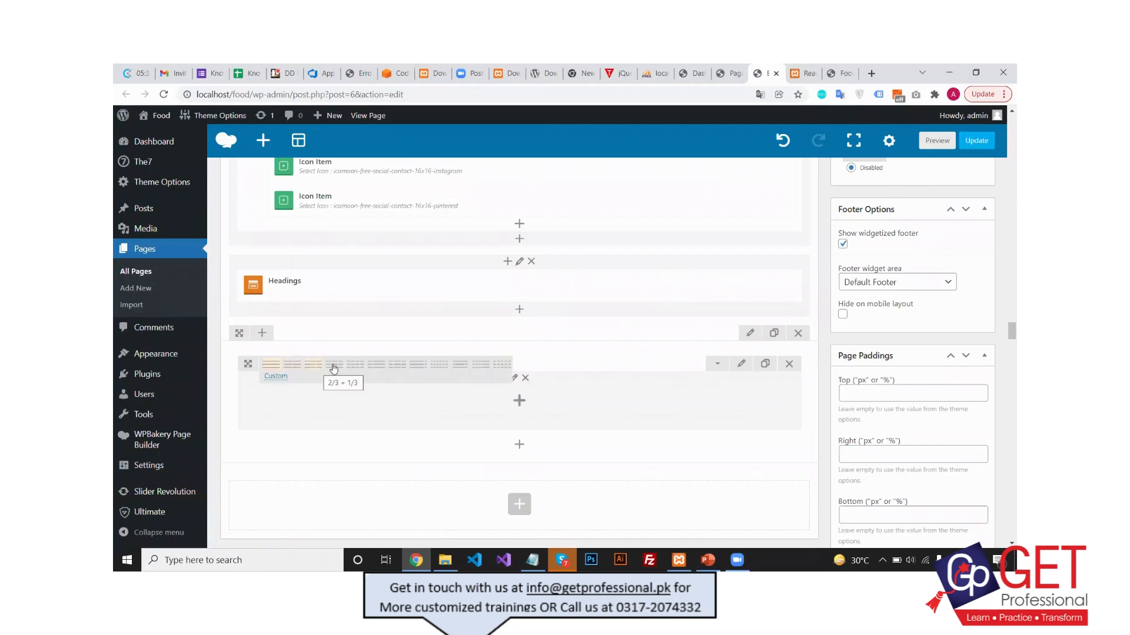
click(333, 365)
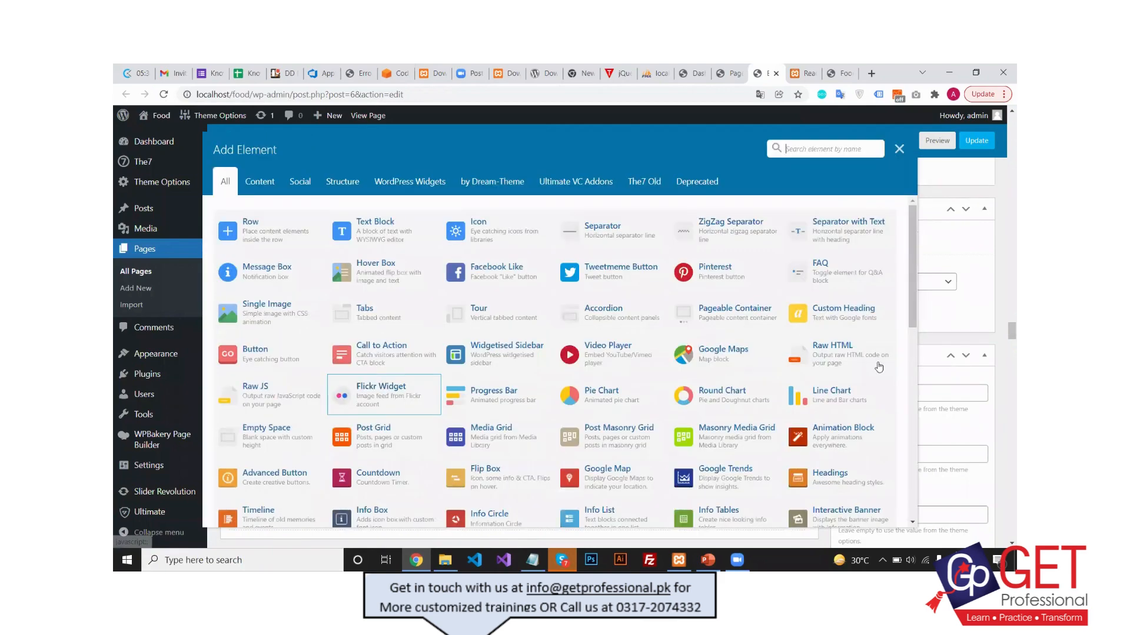
scroll(861, 410, down, 6)
scroll(249, 311, up, 2)
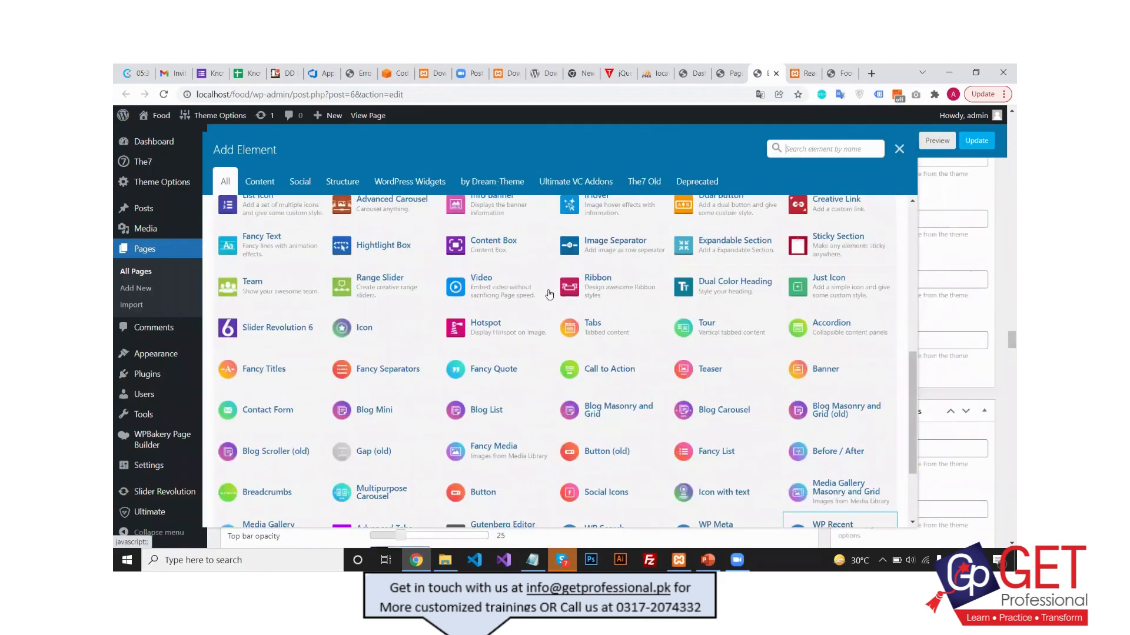
scroll(549, 295, up, 5)
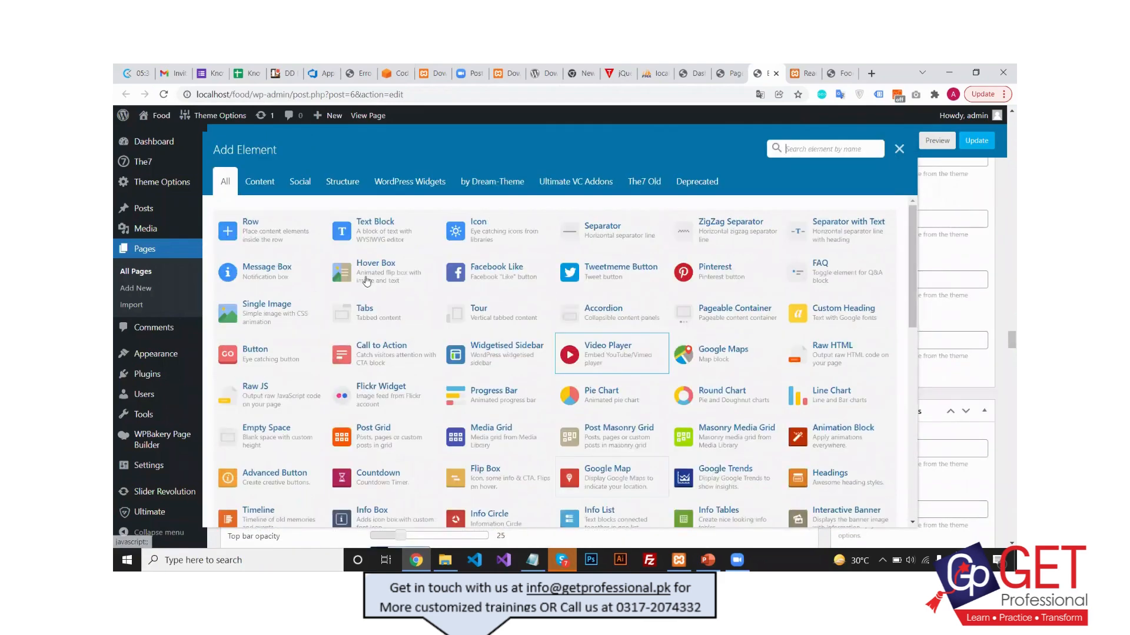
Step: Add a placeholder Text Block to the row's first column
click(378, 245)
scroll(513, 201, up, 2)
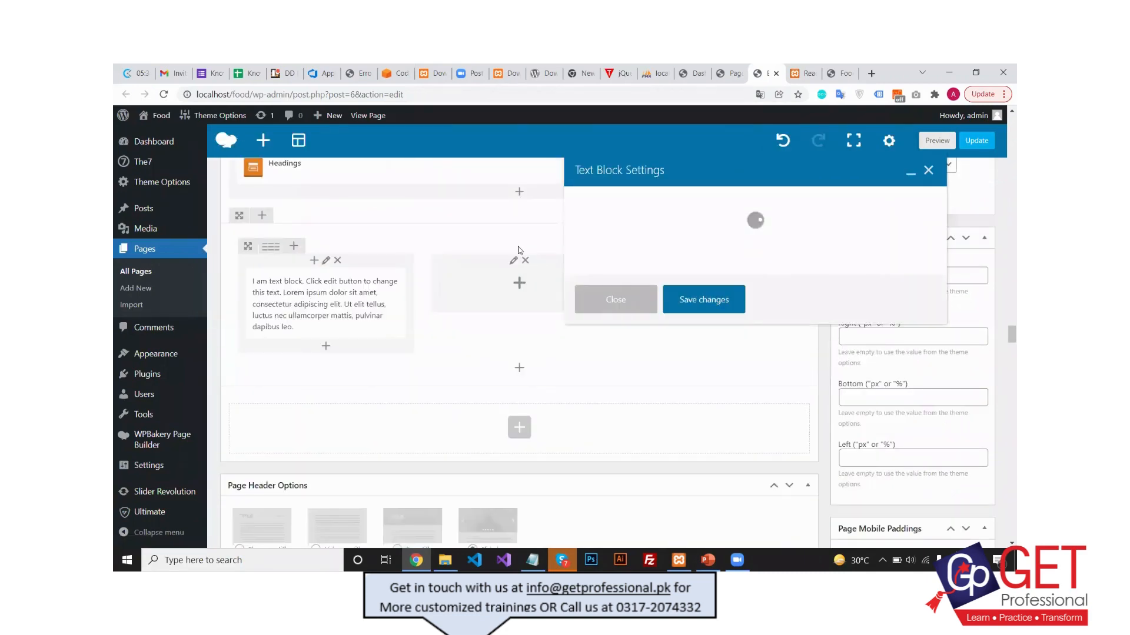
click(458, 493)
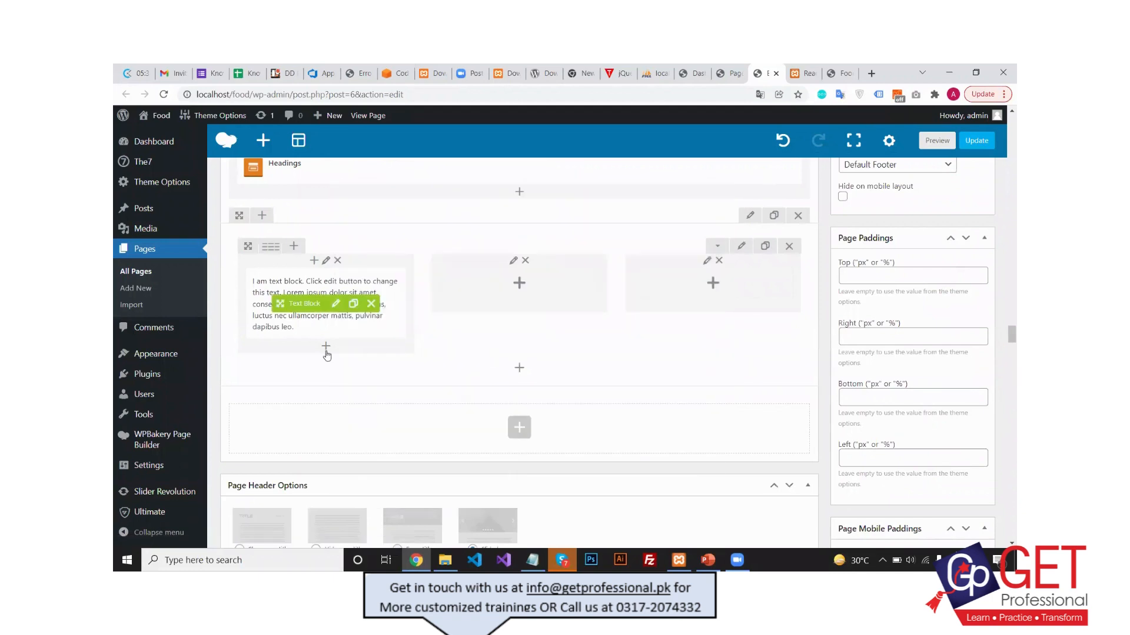
click(361, 235)
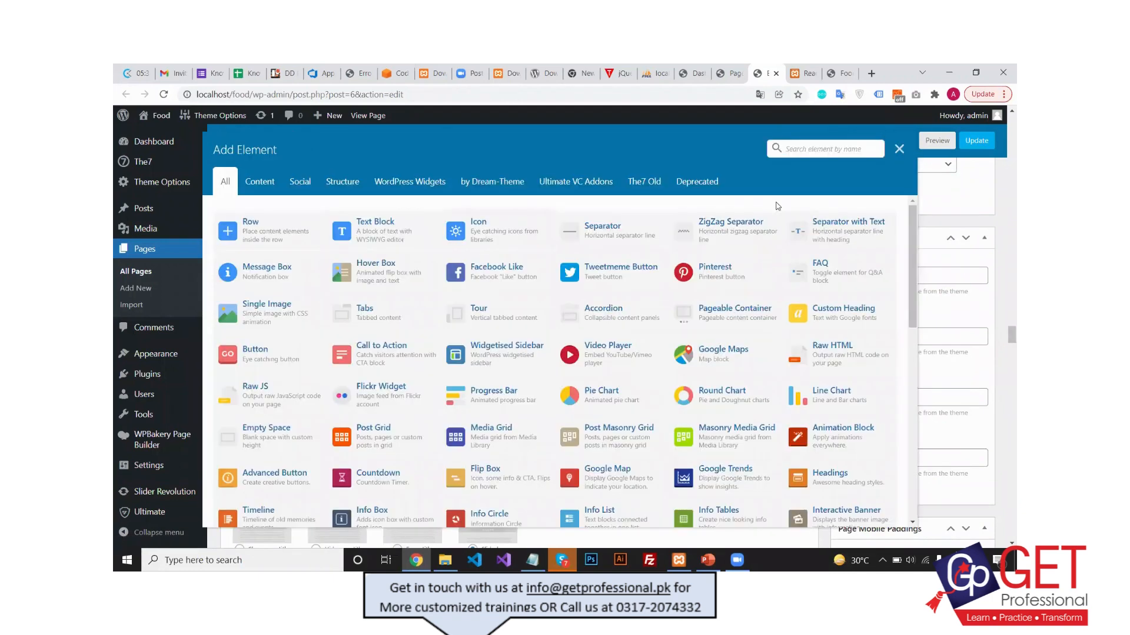
Step: Search 'imag' and add a Single Image element using a food photo from the Media Library
text(imag)
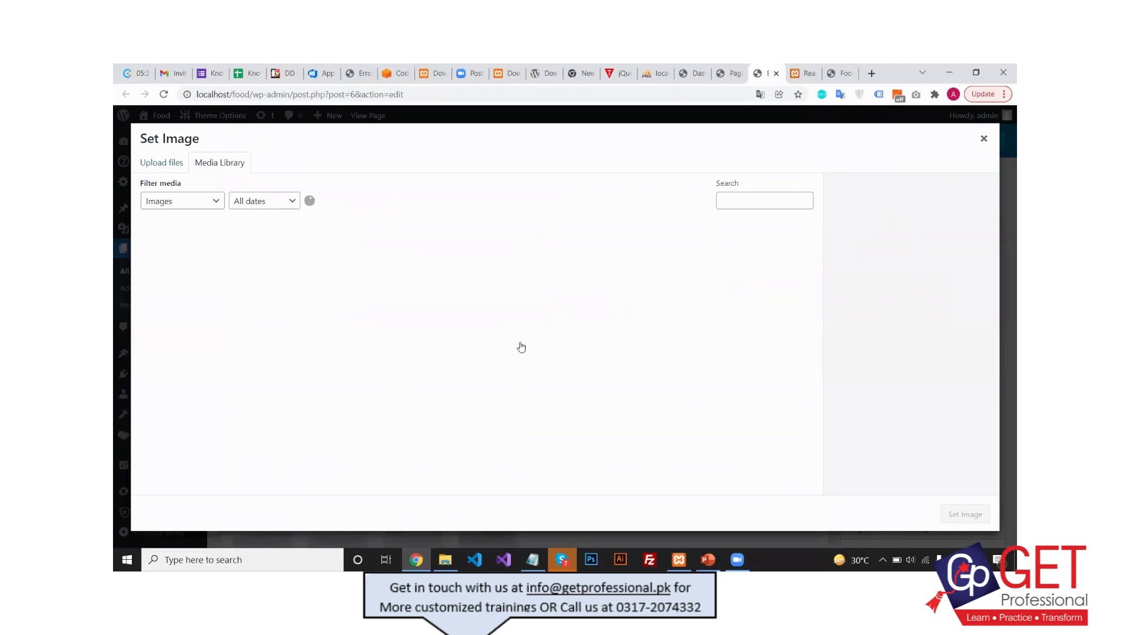
scroll(600, 376, down, 5)
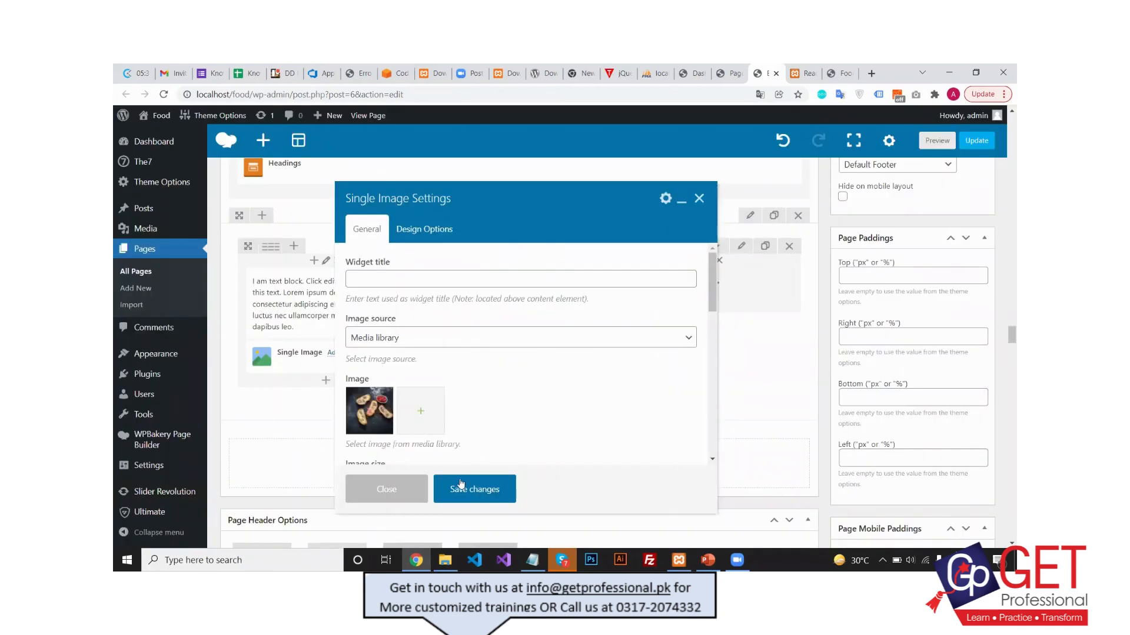
click(461, 484)
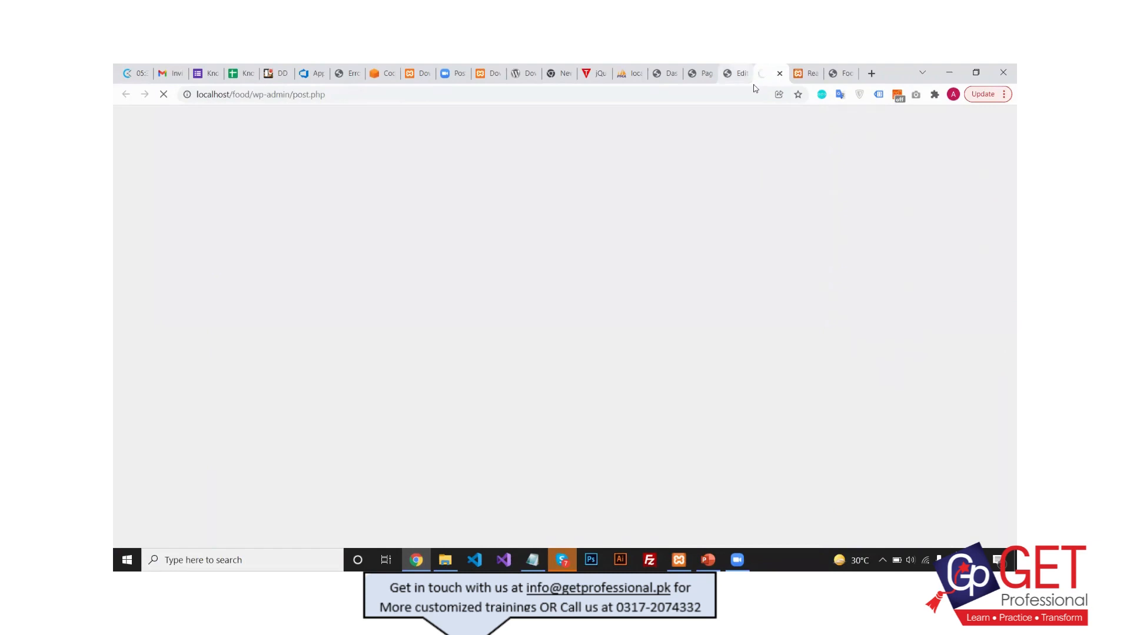
Step: In the Home page editor, drag the new image-and-text row into position
click(739, 74)
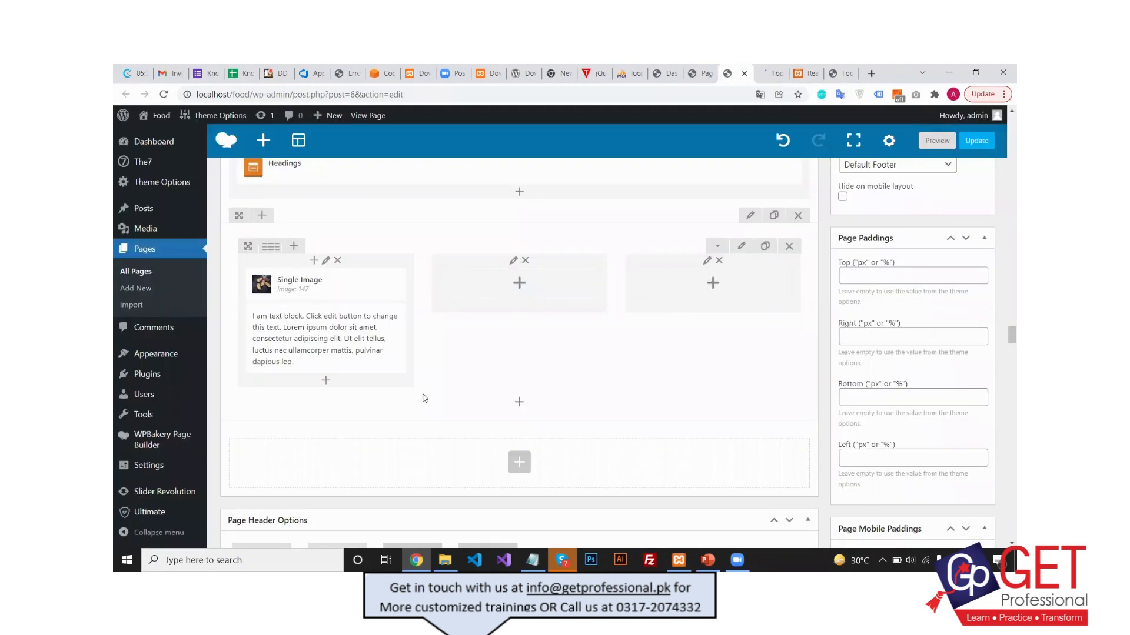
scroll(413, 390, up, 2)
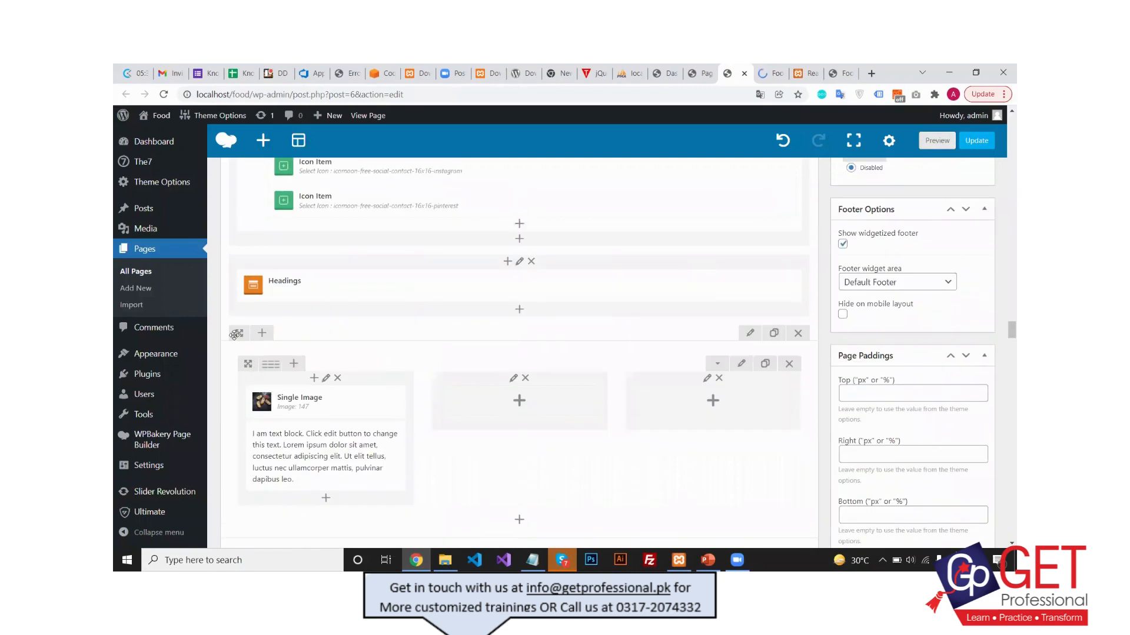
drag(245, 342, 277, 346)
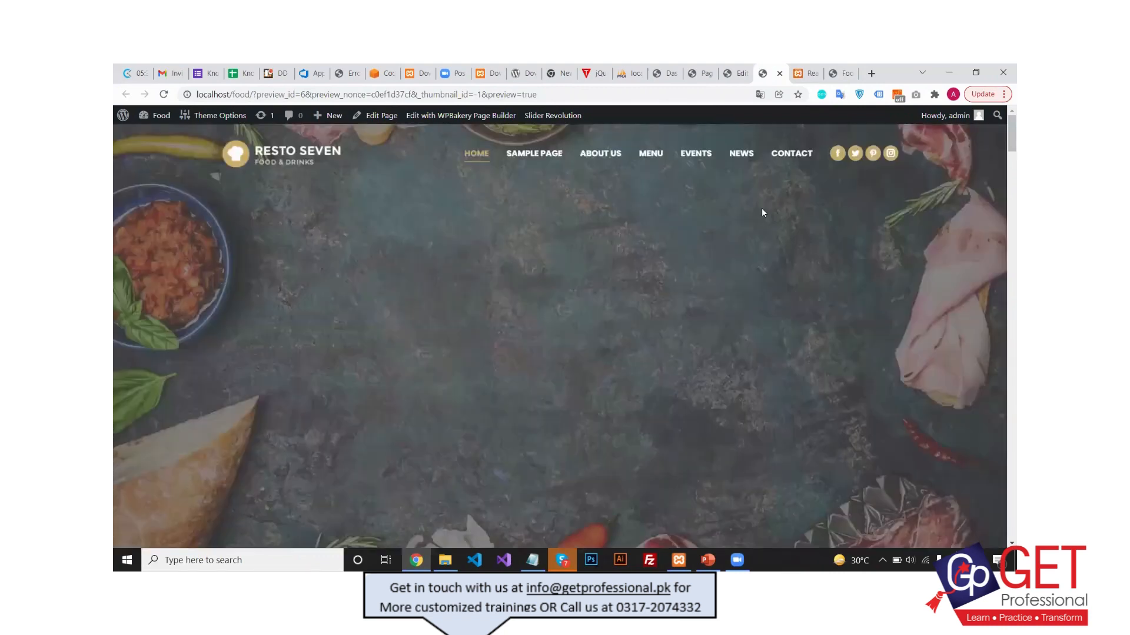
Step: Scroll the Home page preview down to the owl image and open its context menu
scroll(817, 250, down, 18)
scroll(520, 269, down, 5)
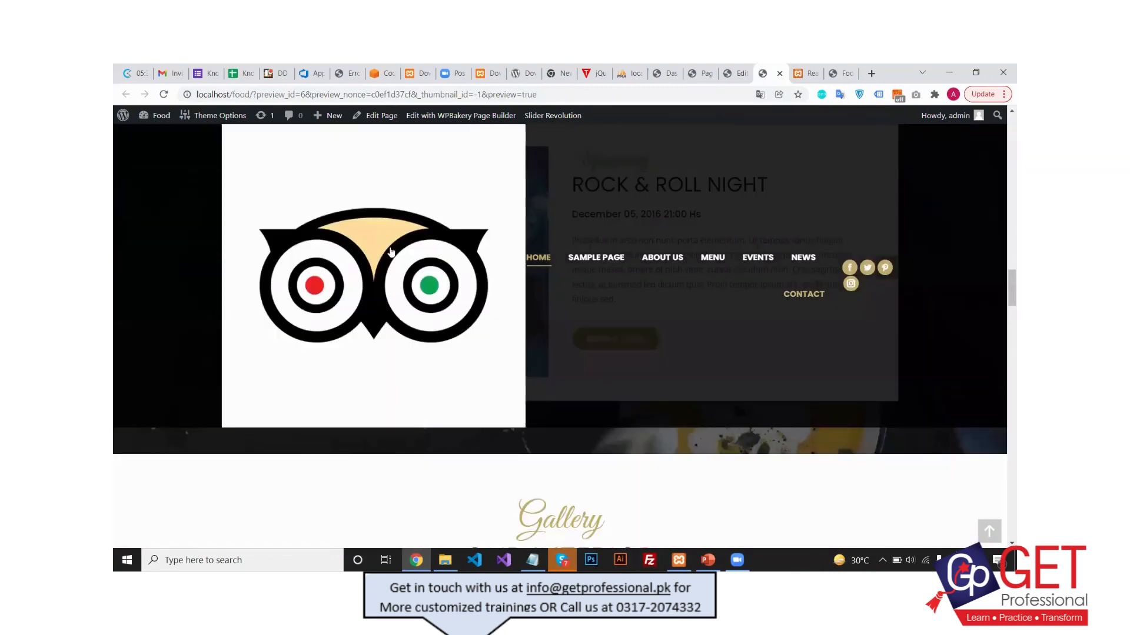
scroll(506, 329, down, 3)
right_click(409, 221)
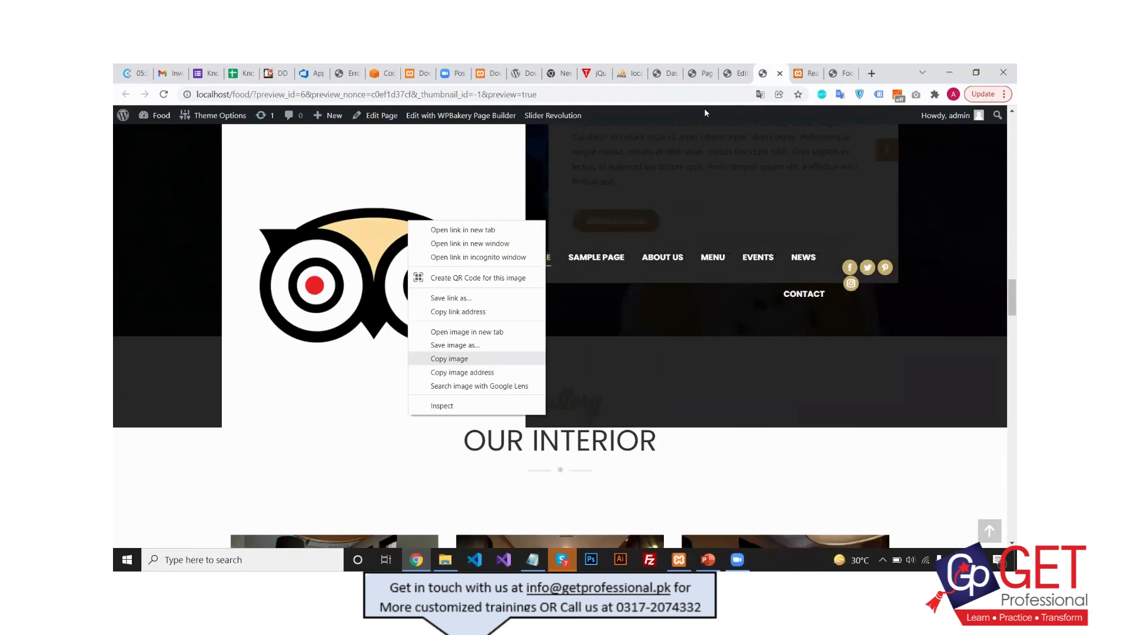
click(739, 73)
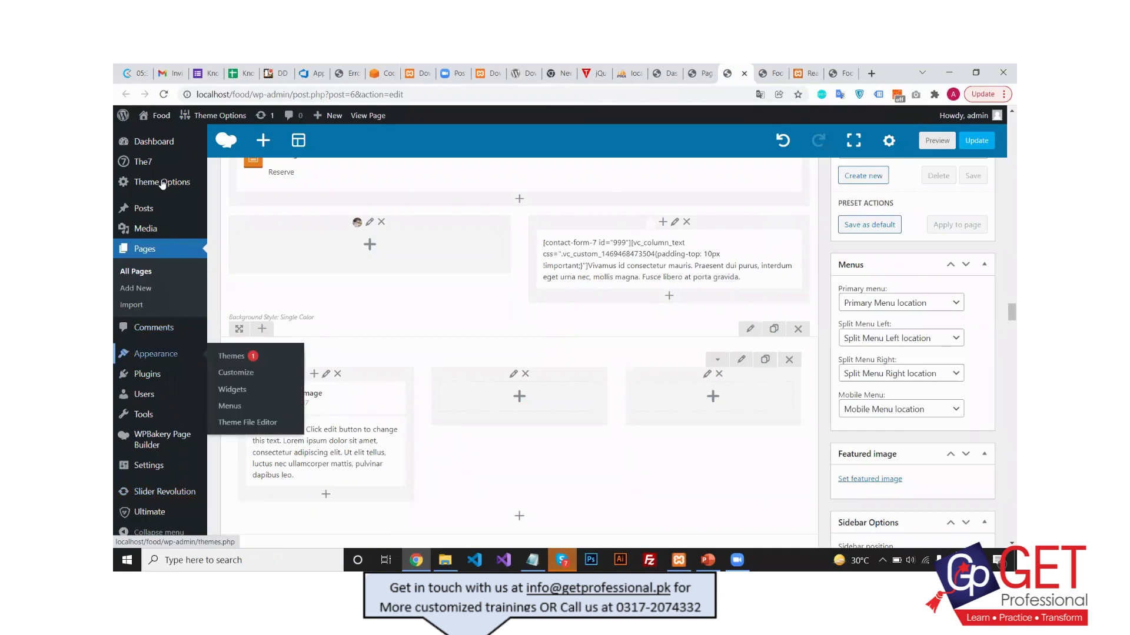
Step: Open The7's Branding theme options in a new tab, move it two places left, and review the logo settings
scroll(176, 188, up, 4)
mouse_move(199, 188)
ctrl+click(234, 211)
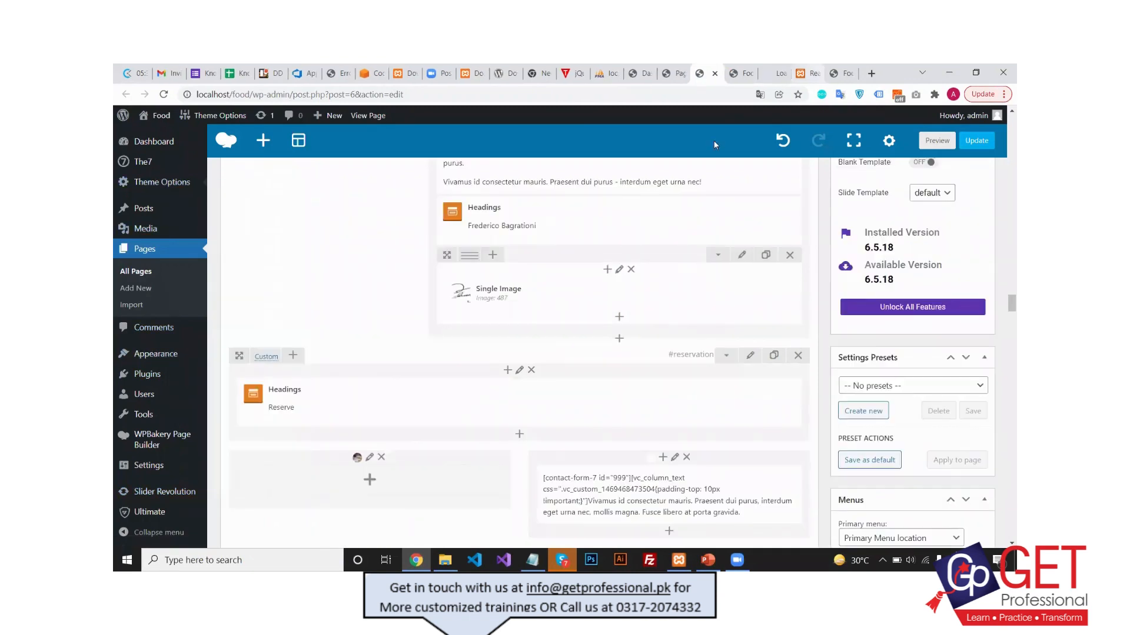
key(ctrl+Tab)
key(ctrl+Tab)
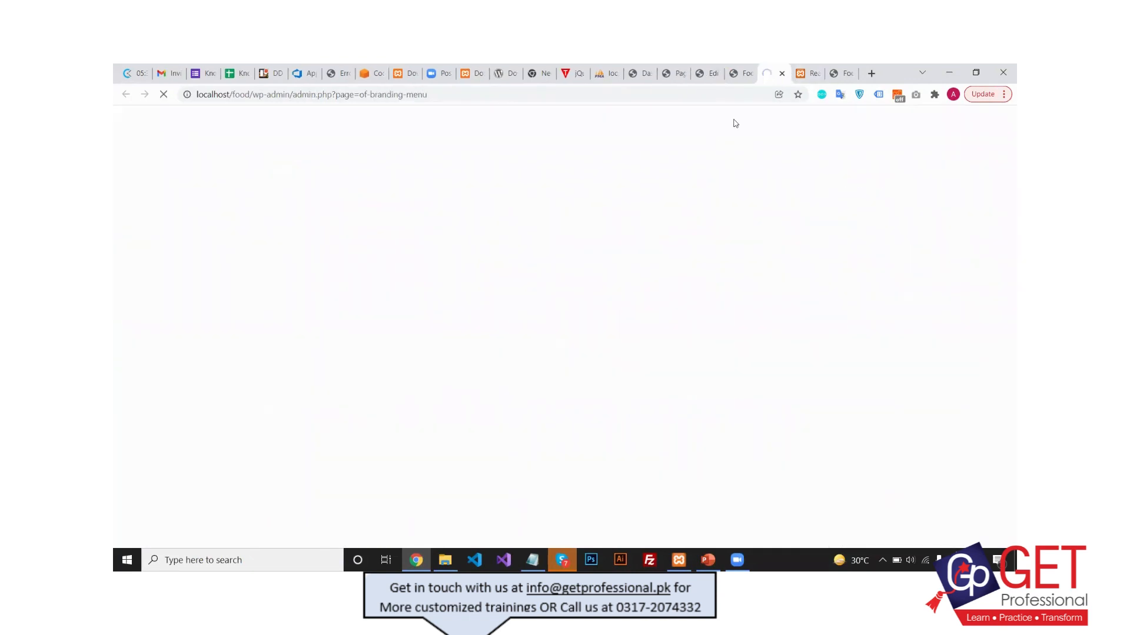
key(ctrl+shift+Page_Up)
key(ctrl+shift+Page_Up)
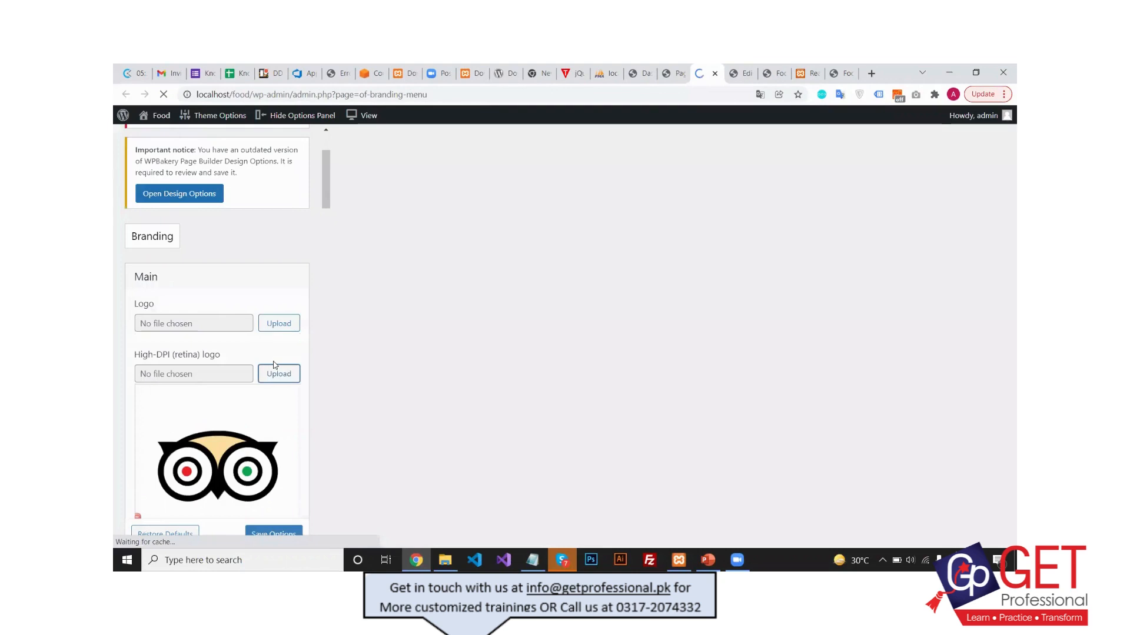
scroll(274, 365, down, 4)
scroll(273, 365, up, 1)
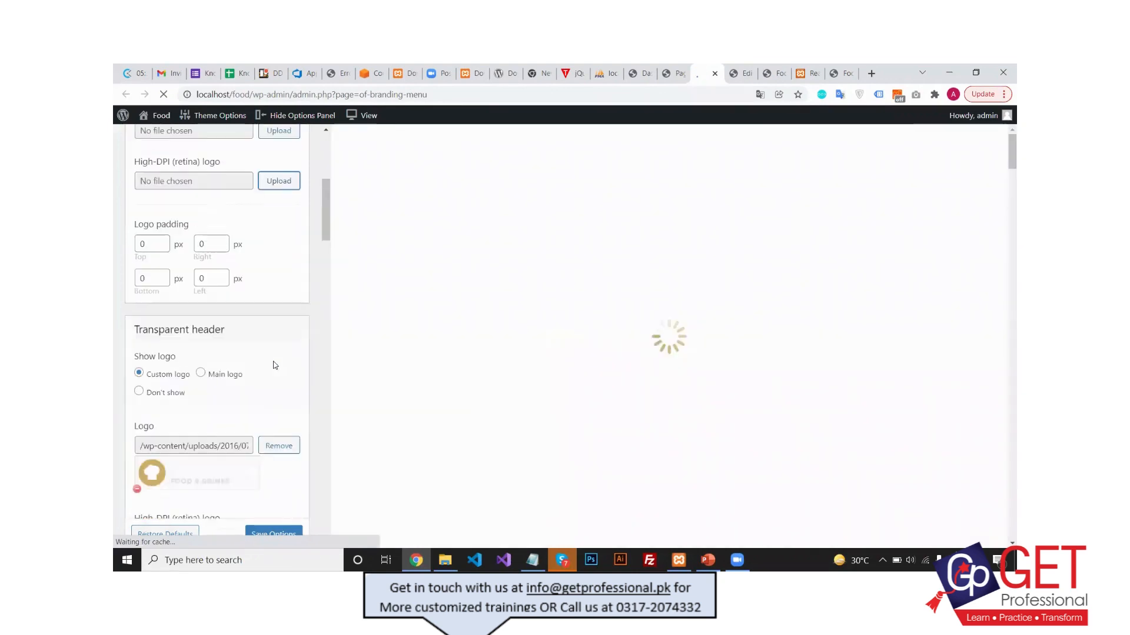
scroll(315, 282, up, 3)
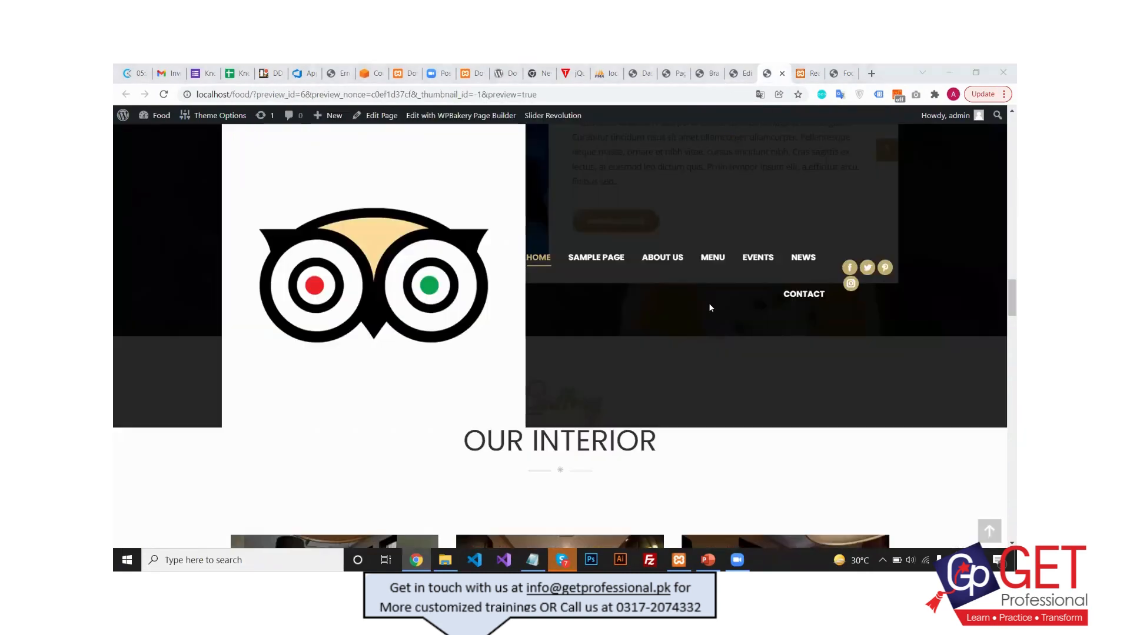
Step: Close the homepage preview and scroll through the WPBakery rows in the Edit Page tab
scroll(769, 218, down, 3)
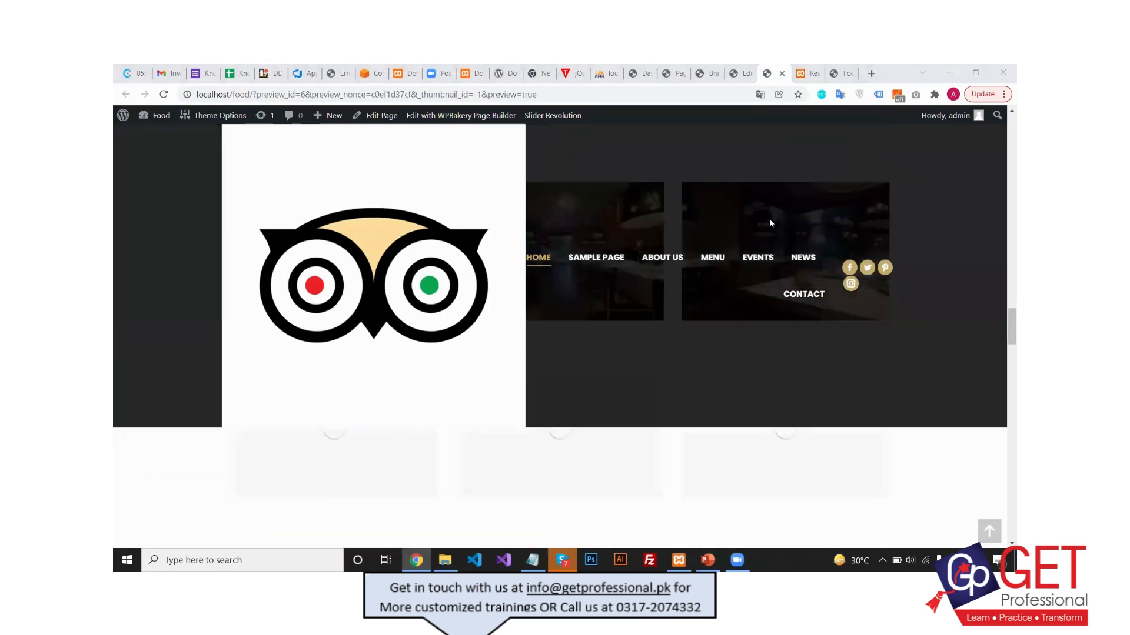
scroll(795, 143, down, 2)
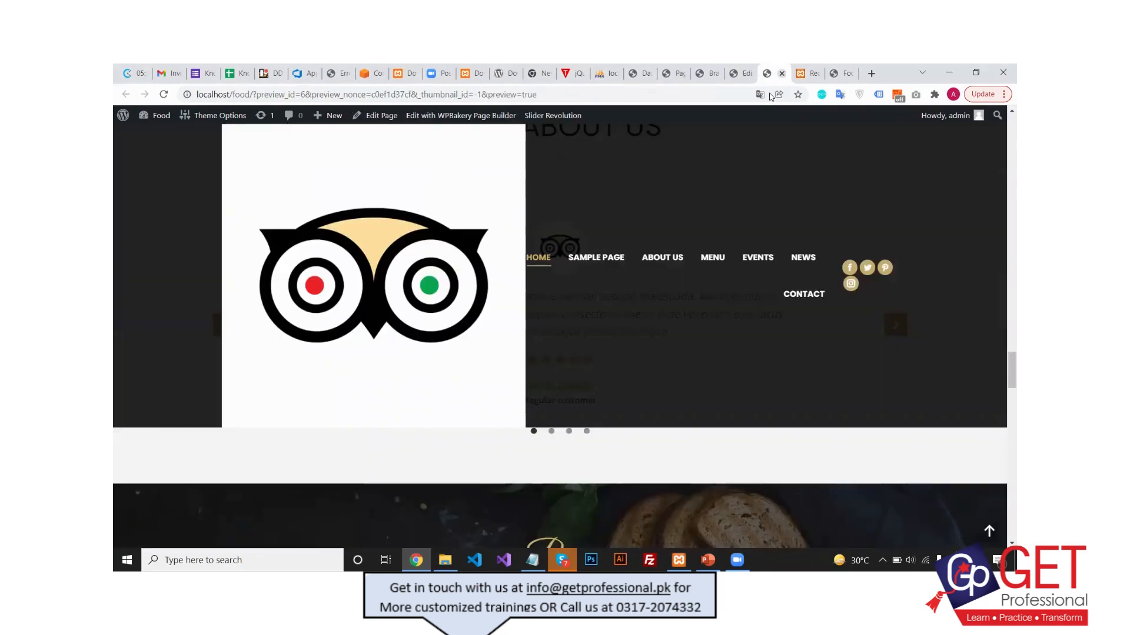
key(ctrl+w)
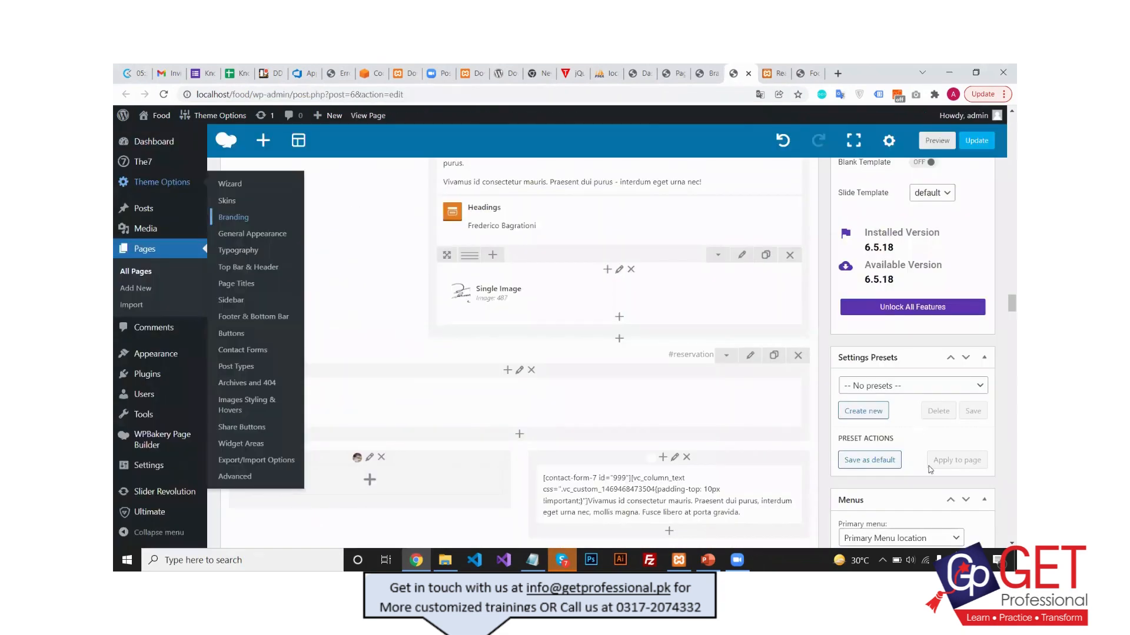
scroll(932, 468, down, 5)
scroll(962, 329, down, 4)
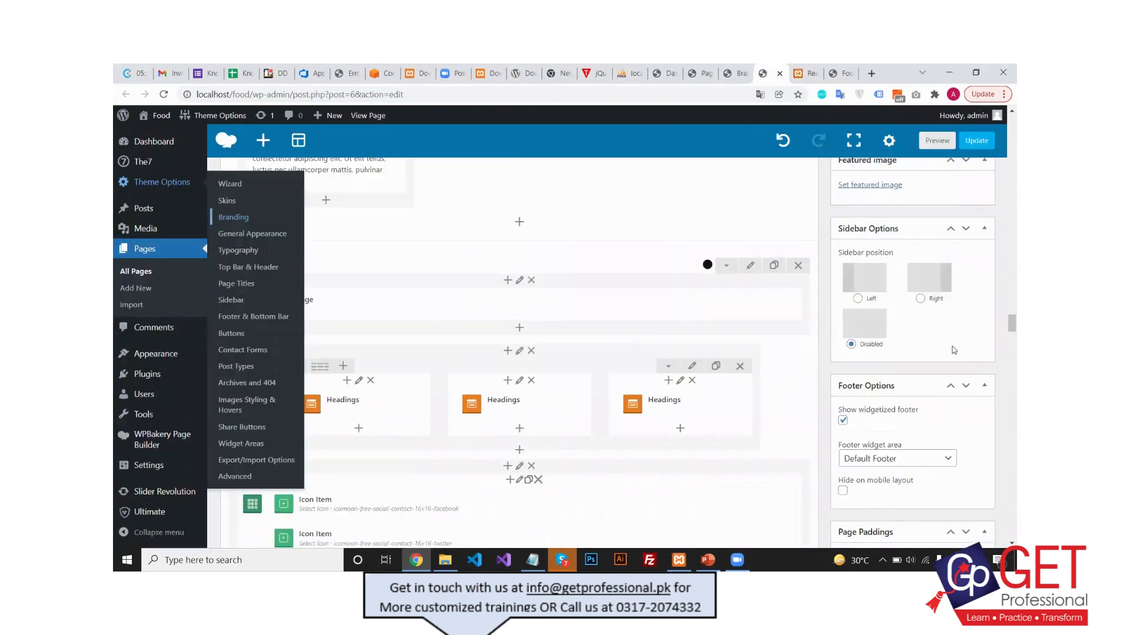
scroll(953, 350, up, 5)
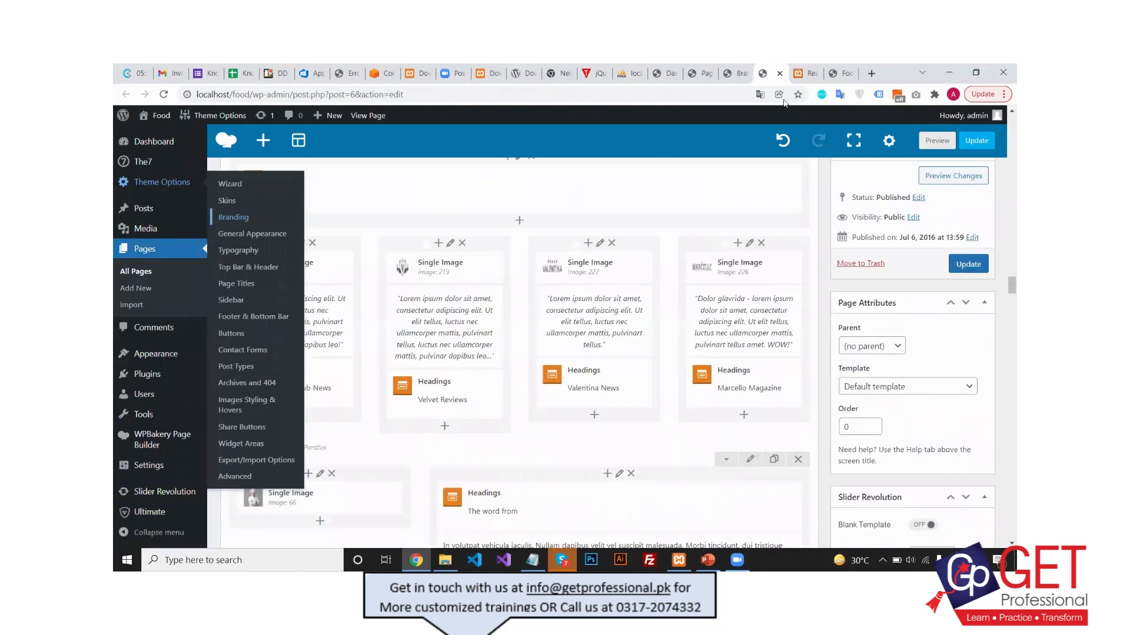
scroll(641, 289, up, 6)
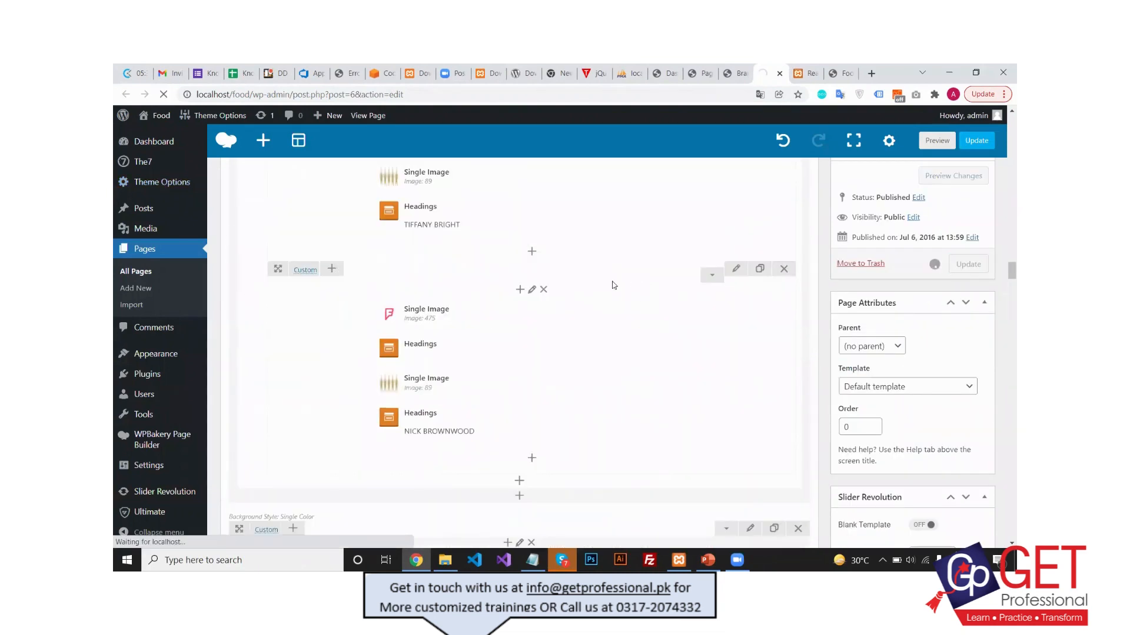
scroll(614, 286, up, 5)
scroll(580, 262, up, 5)
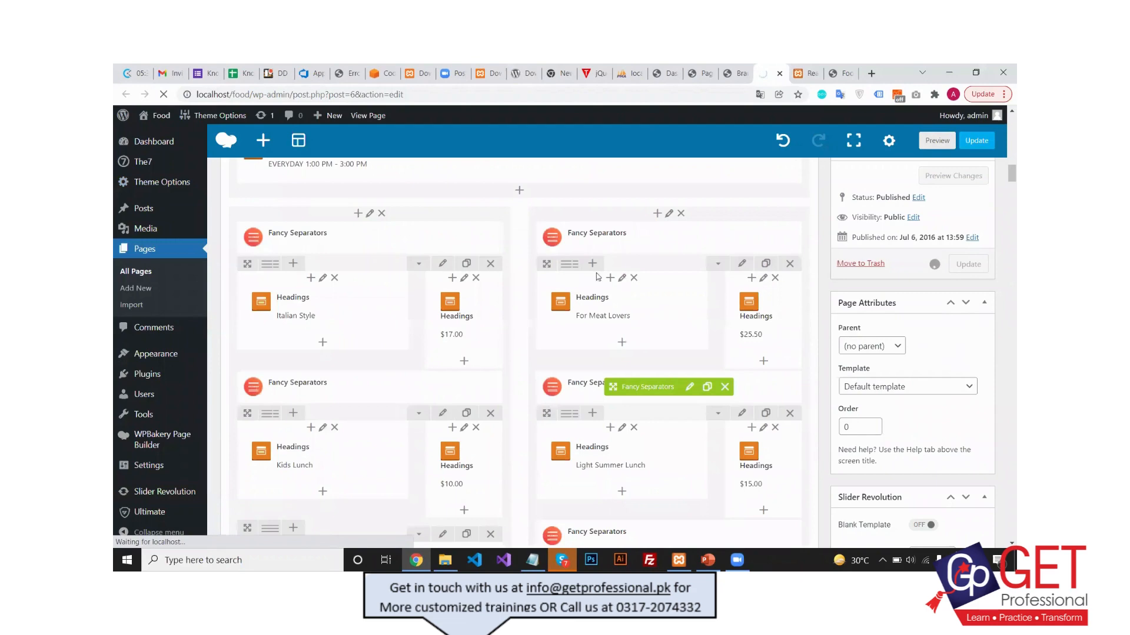
scroll(547, 267, up, 2)
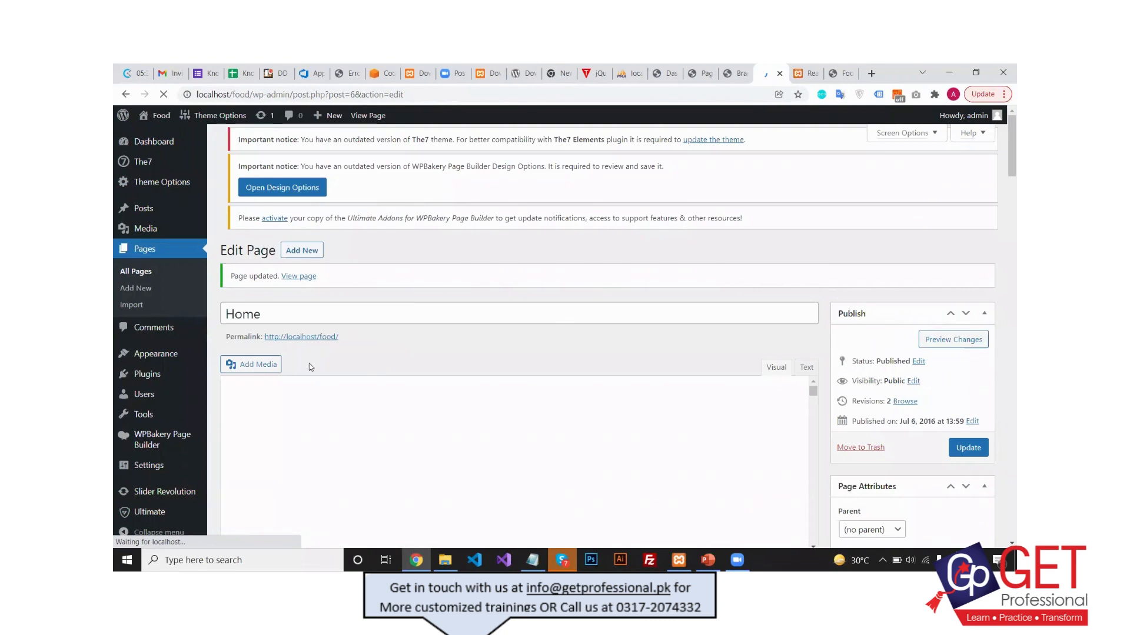
Step: Open localhost/food/ in a new tab and scroll to the new bread image and text row
click(311, 355)
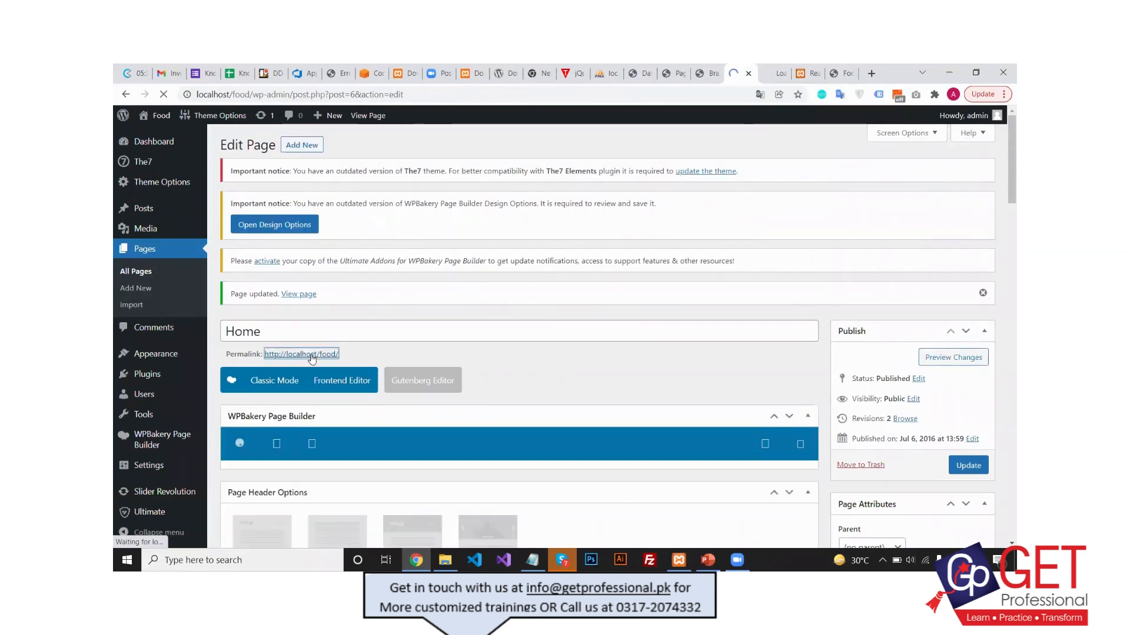
click(775, 74)
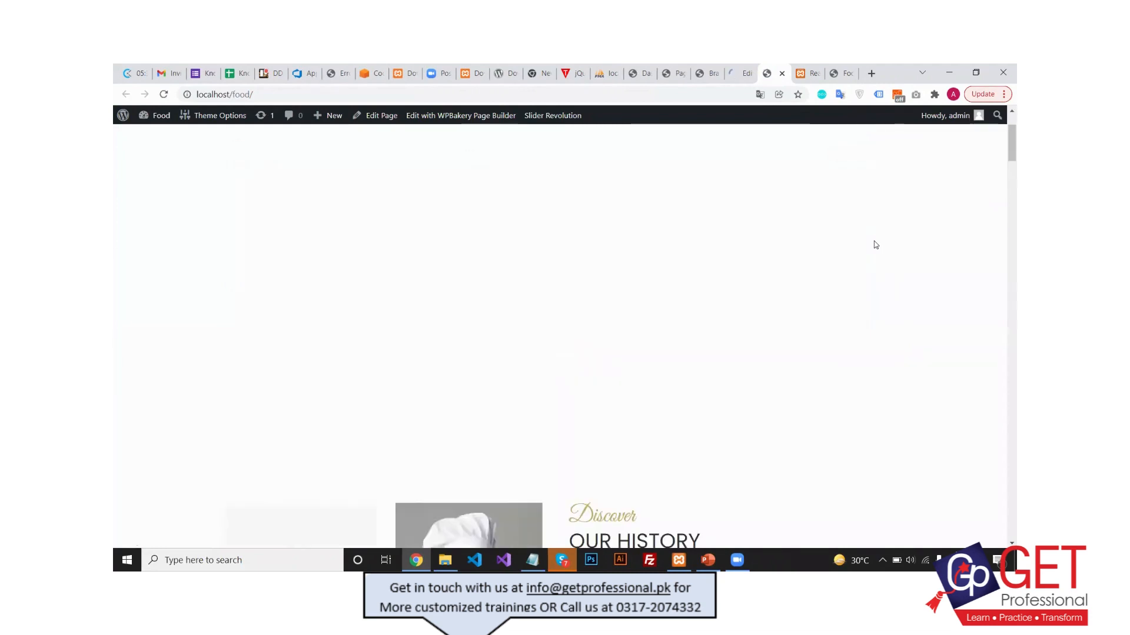
scroll(875, 245, down, 8)
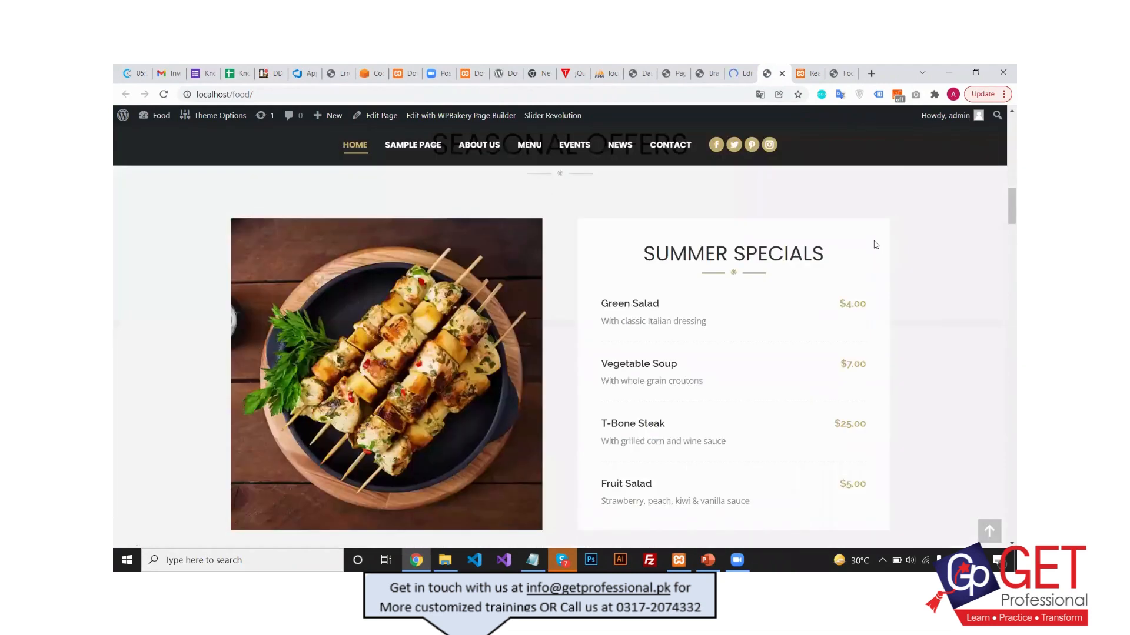
scroll(875, 245, down, 5)
scroll(875, 245, down, 5)
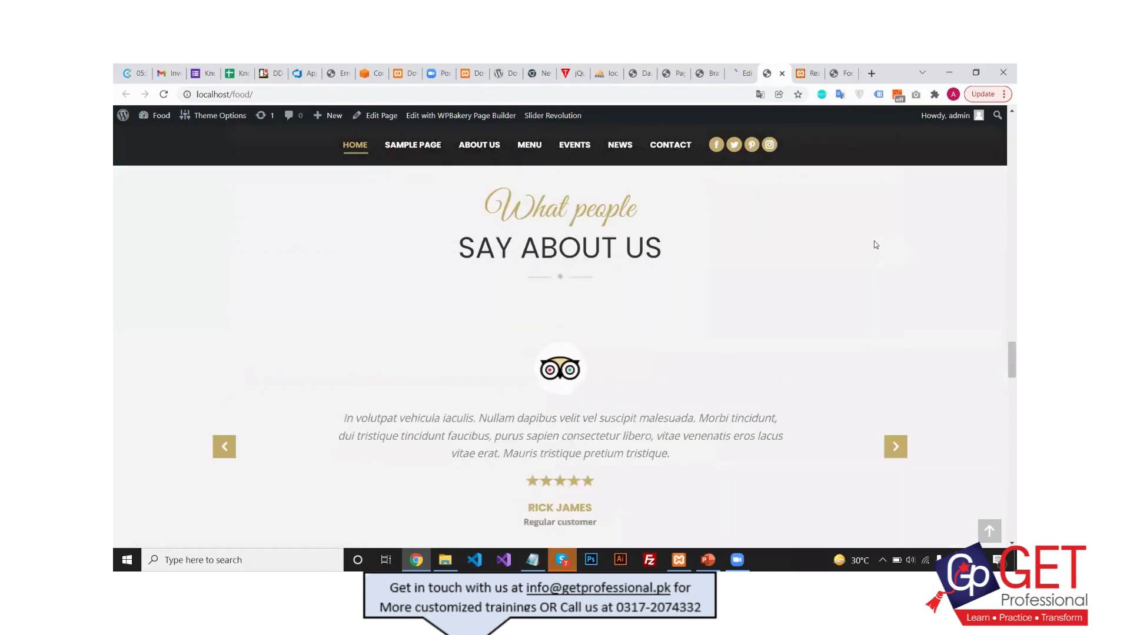
scroll(875, 245, down, 5)
scroll(657, 281, down, 5)
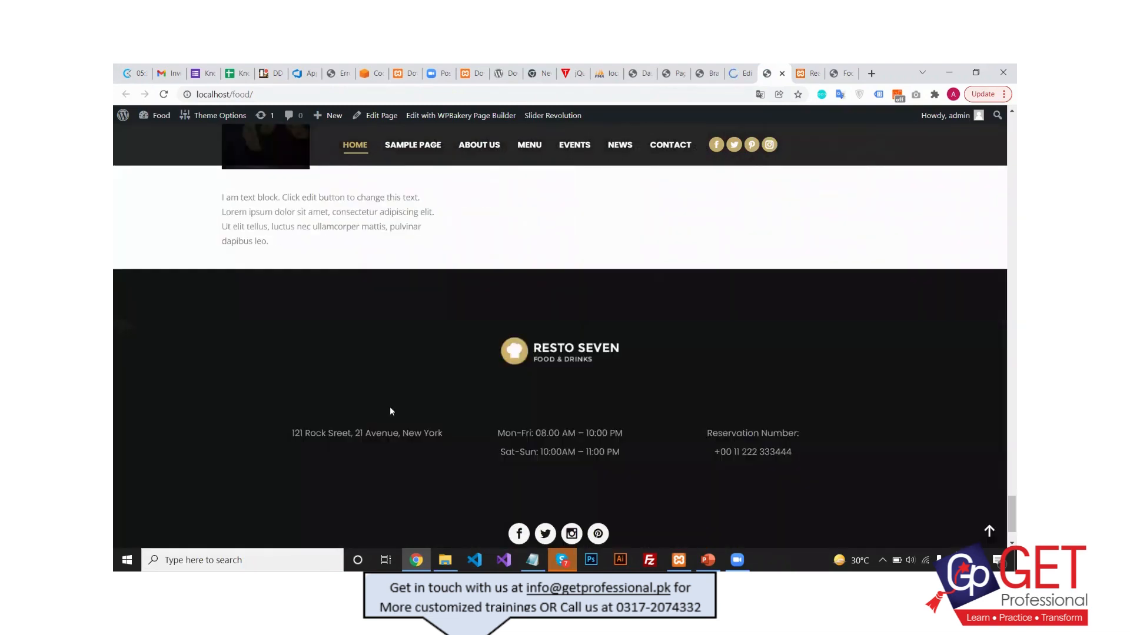
scroll(390, 410, up, 5)
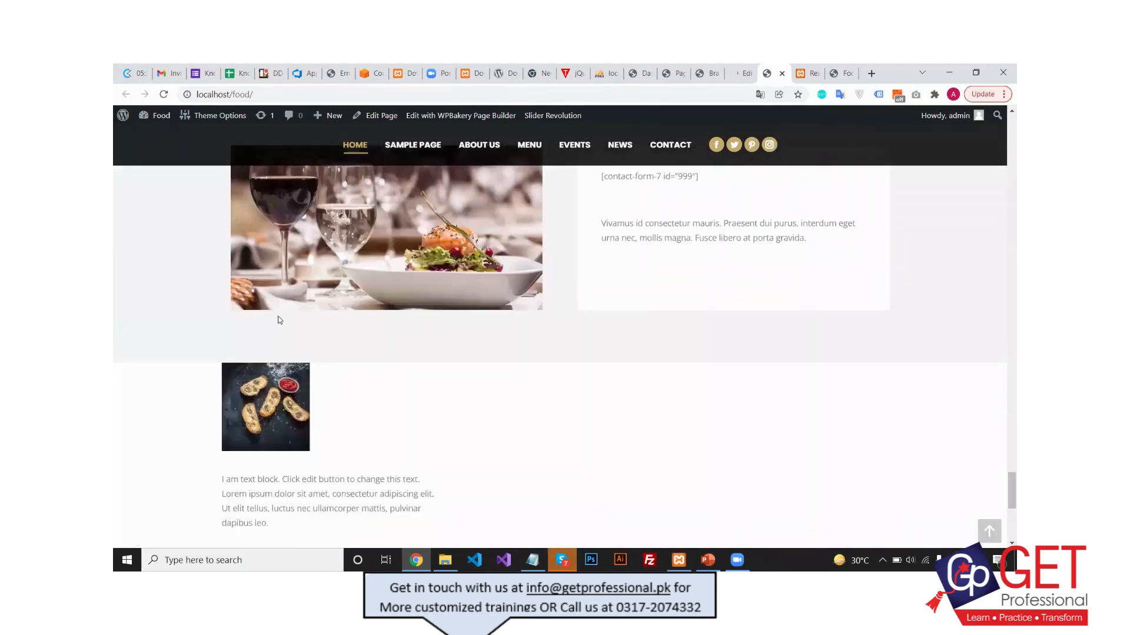
scroll(278, 316, down, 1)
drag(275, 332, 447, 334)
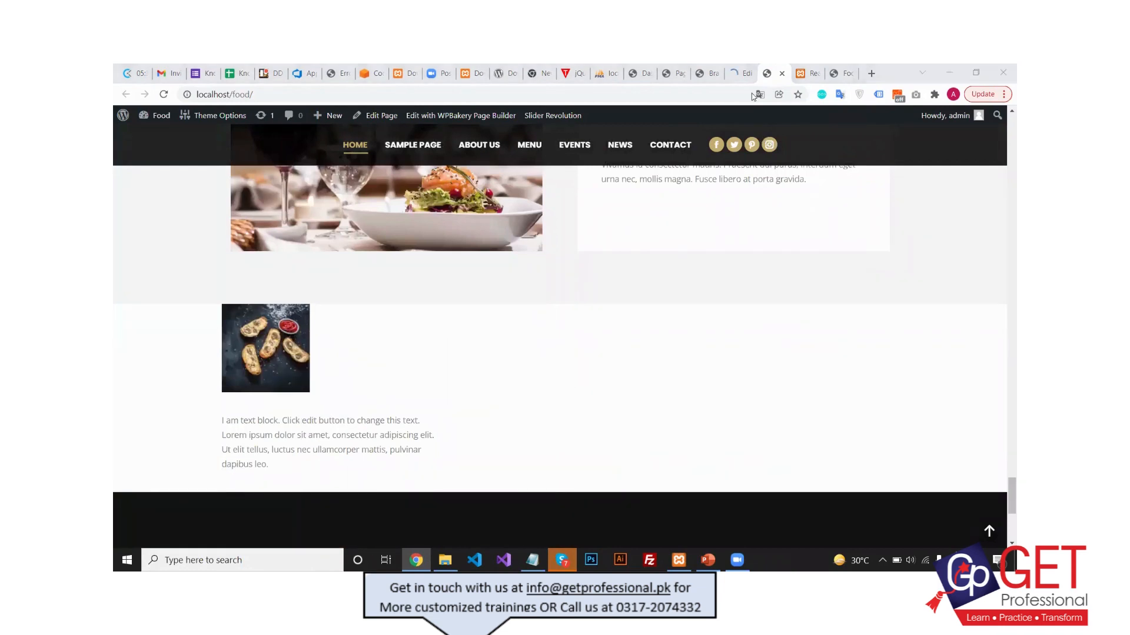
Step: Go back to the Home page editor tab and scroll down the builder
click(744, 74)
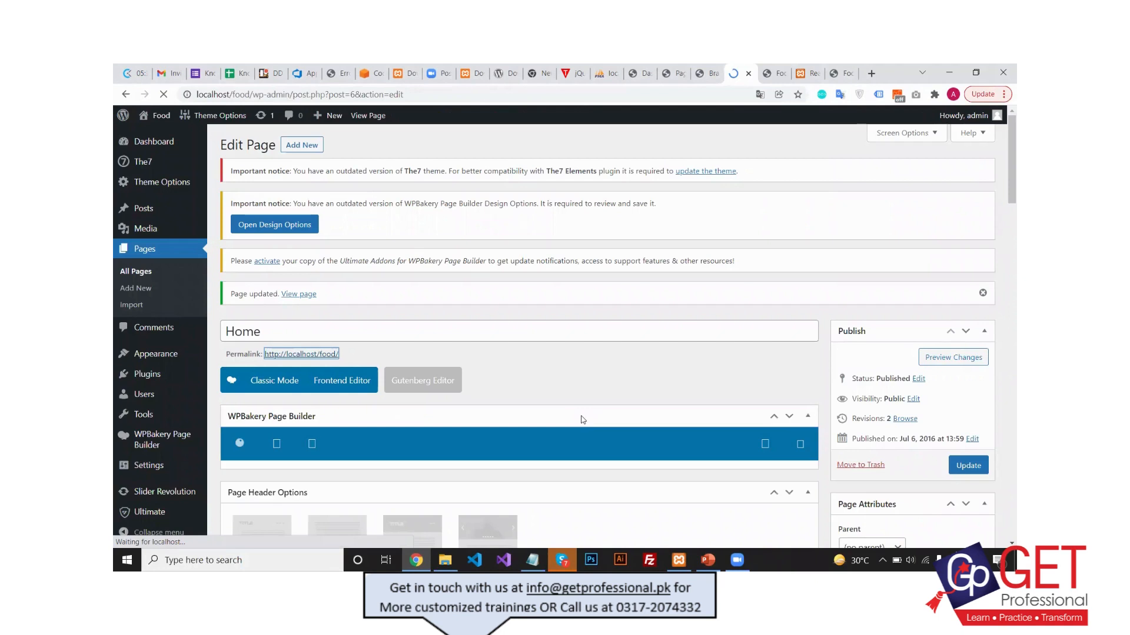
scroll(581, 416, down, 10)
scroll(565, 342, down, 3)
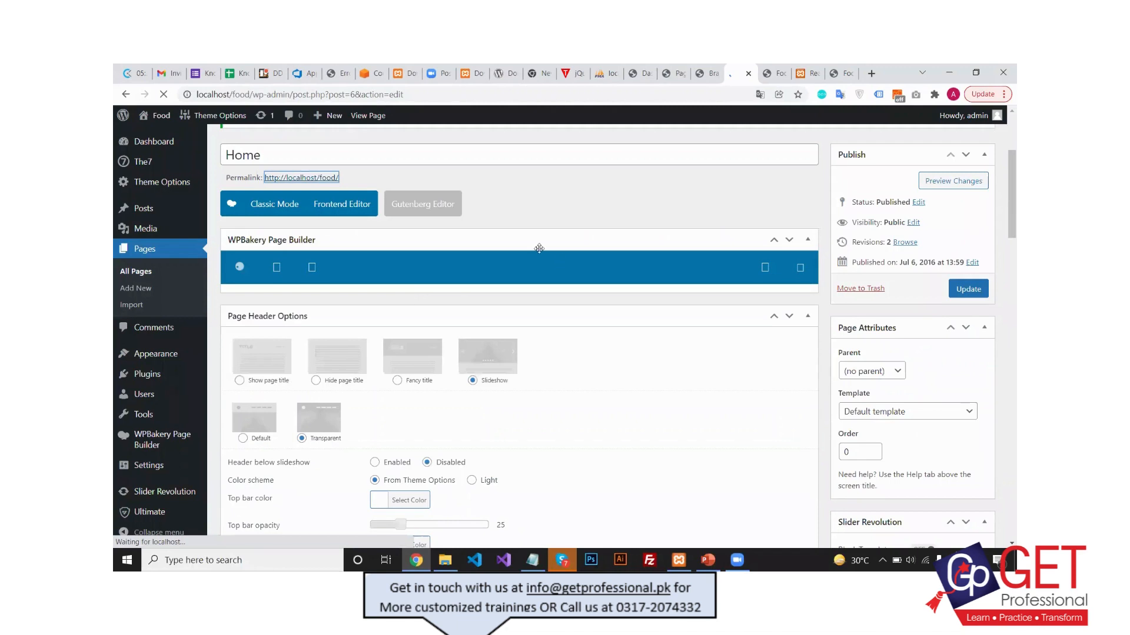
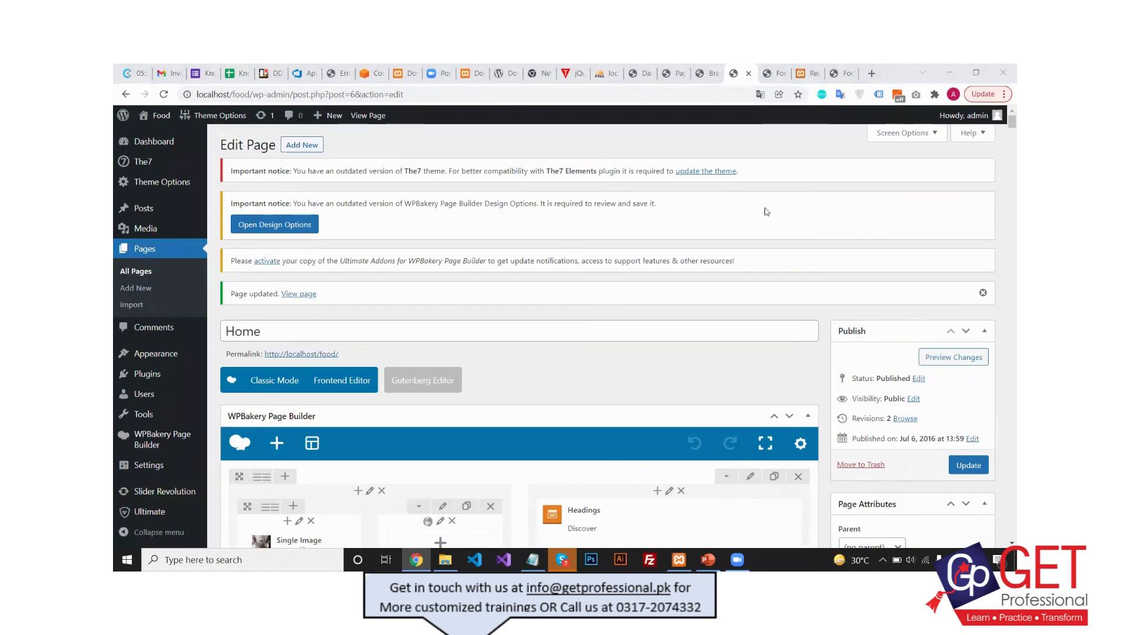
Step: Open All Posts and scroll through the site's existing posts
mouse_move(145, 219)
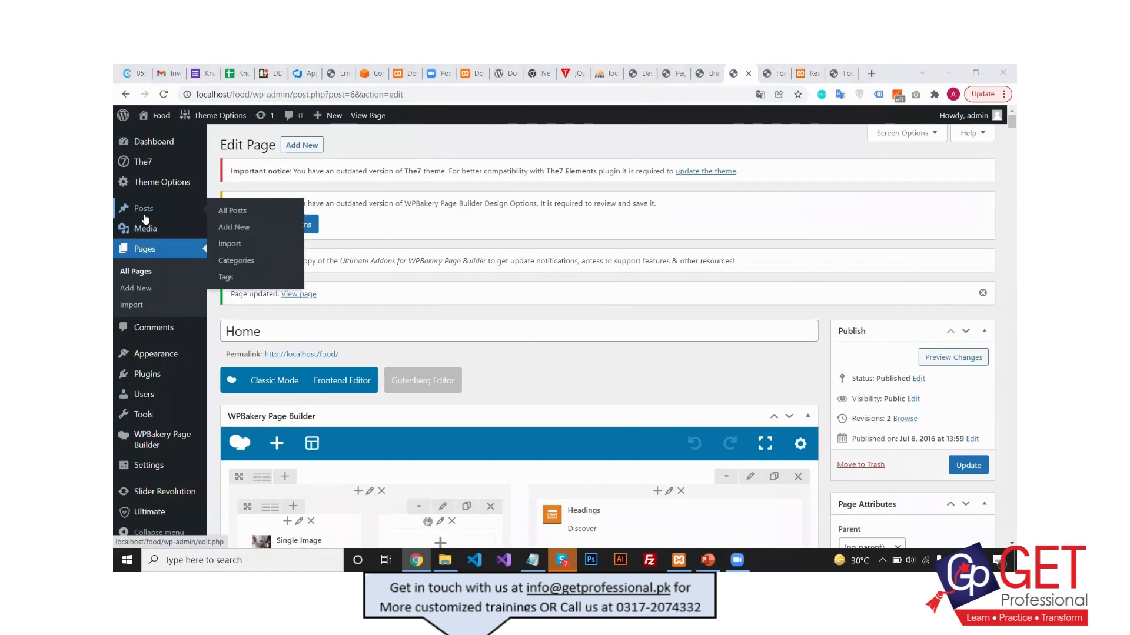
click(142, 209)
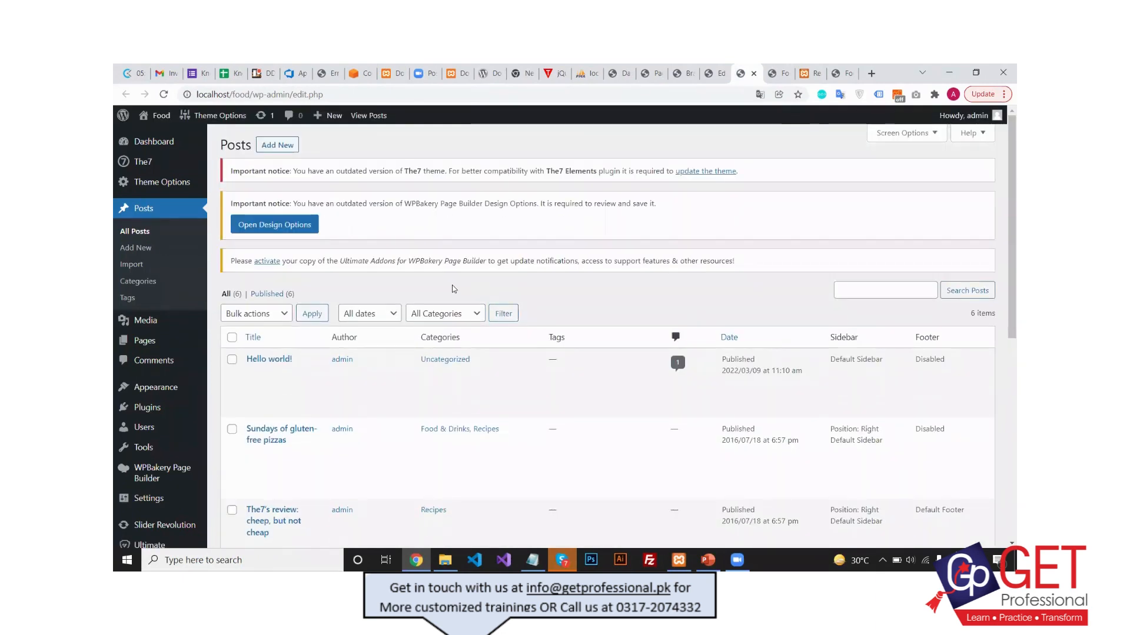
scroll(388, 394, down, 2)
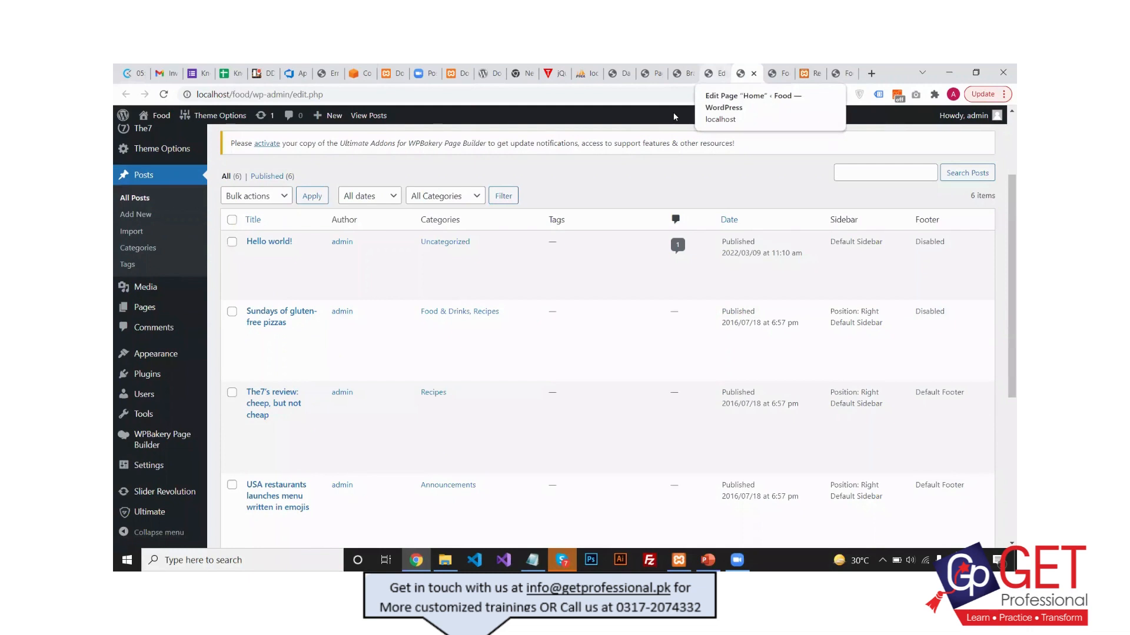
scroll(412, 265, down, 2)
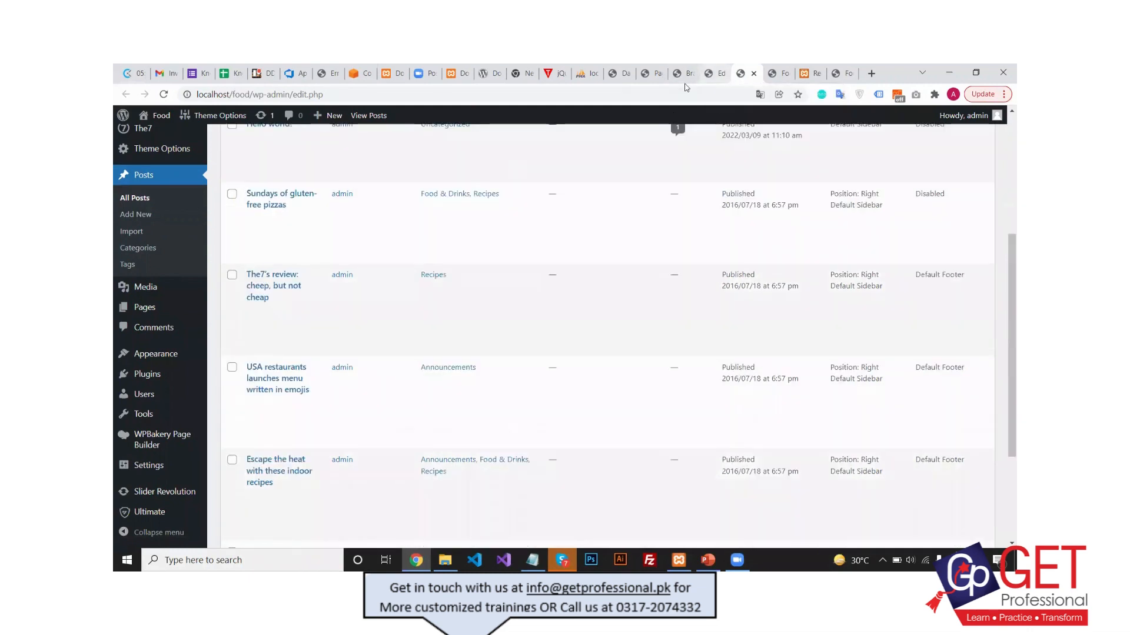
Step: Glance back at the Home page editor, then return to the posts list and scroll it
click(685, 84)
click(684, 82)
click(714, 77)
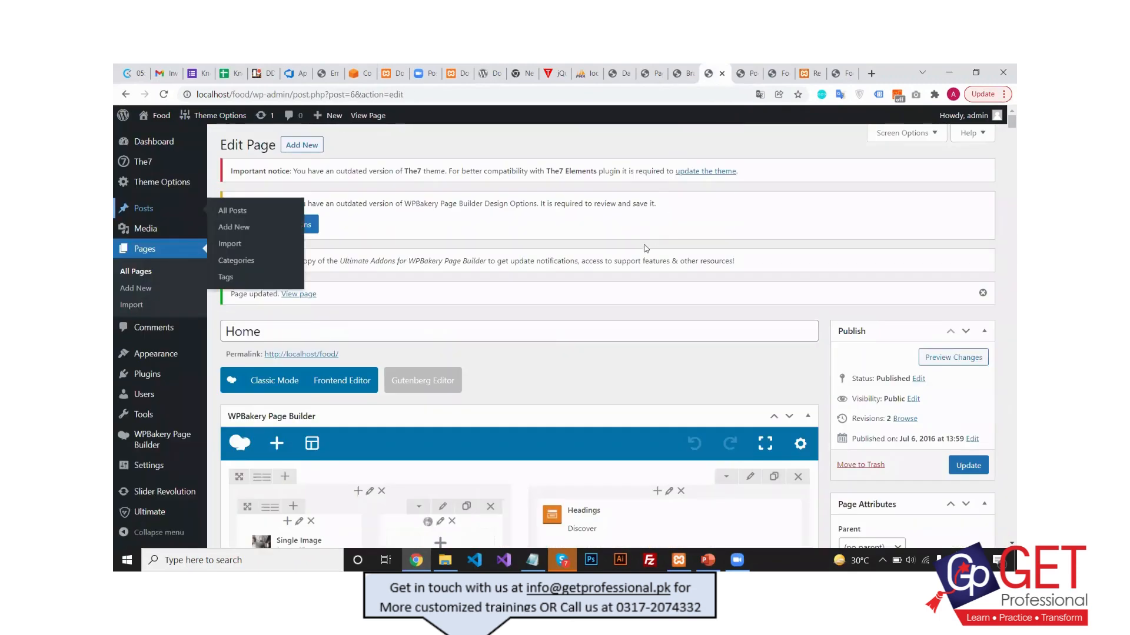
scroll(802, 179, down, 3)
scroll(803, 182, down, 1)
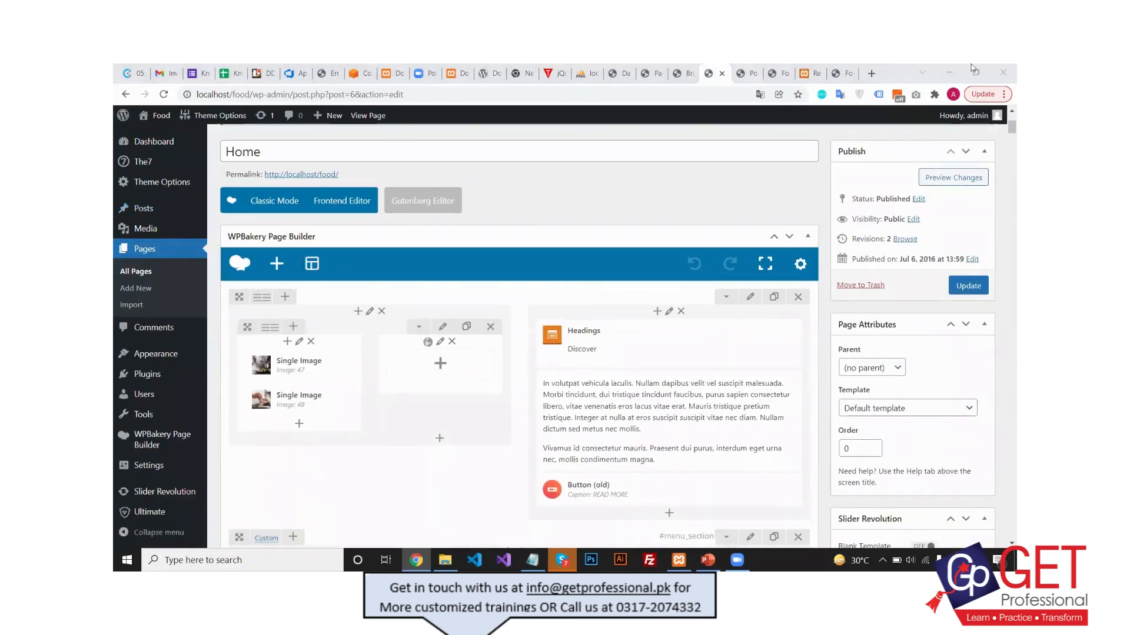
click(744, 73)
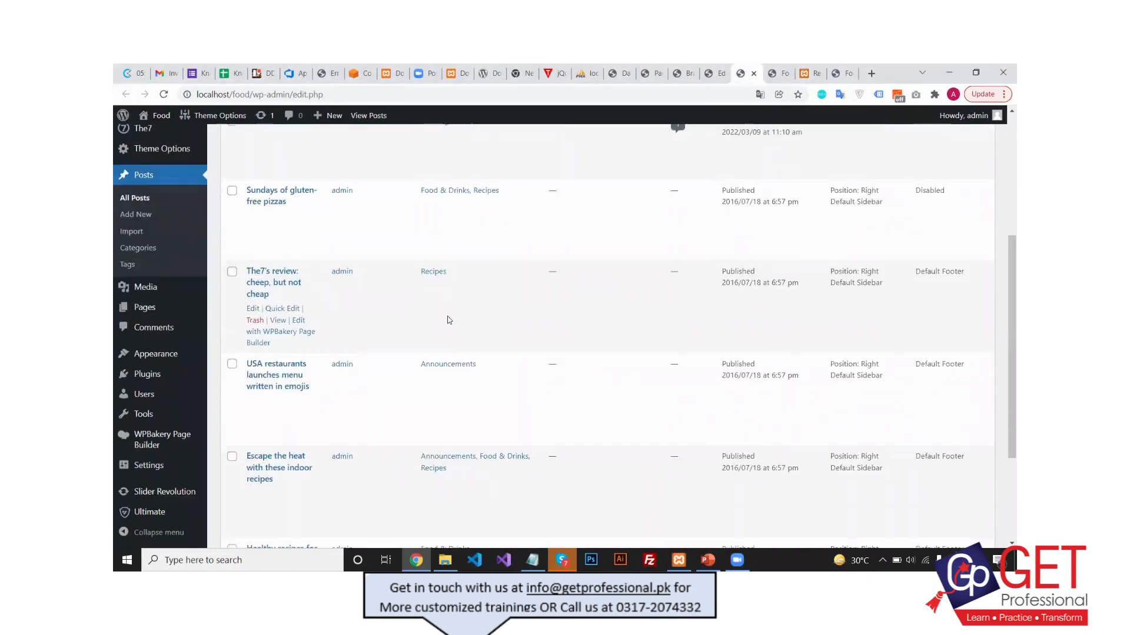
scroll(447, 316, down, 1)
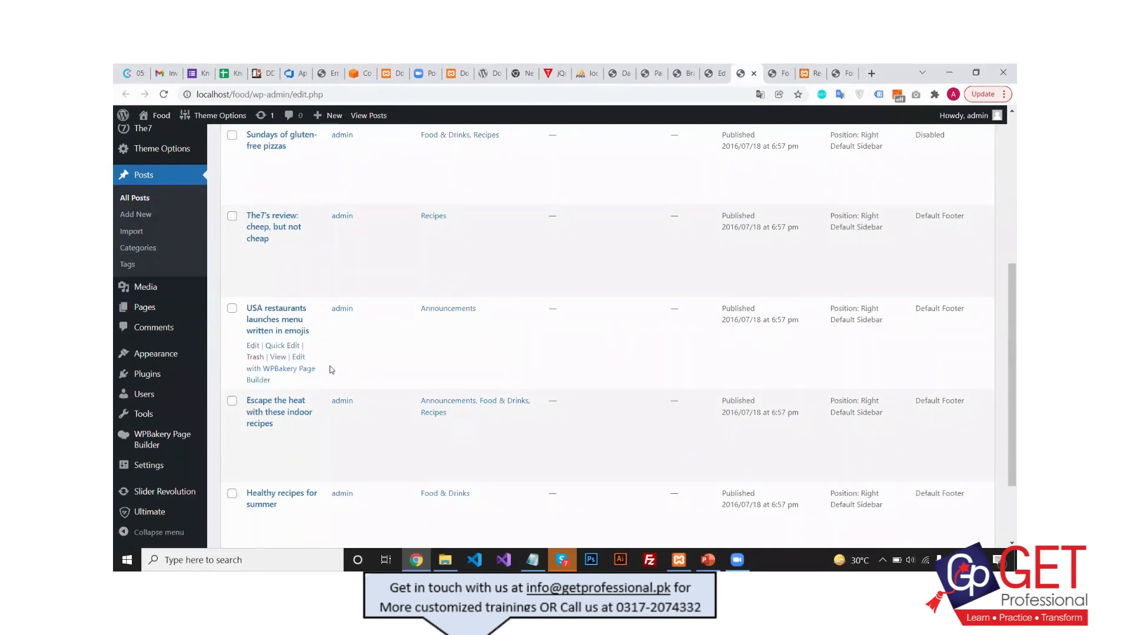
Step: Return to the Home page builder and scroll down to the three-column row
click(683, 73)
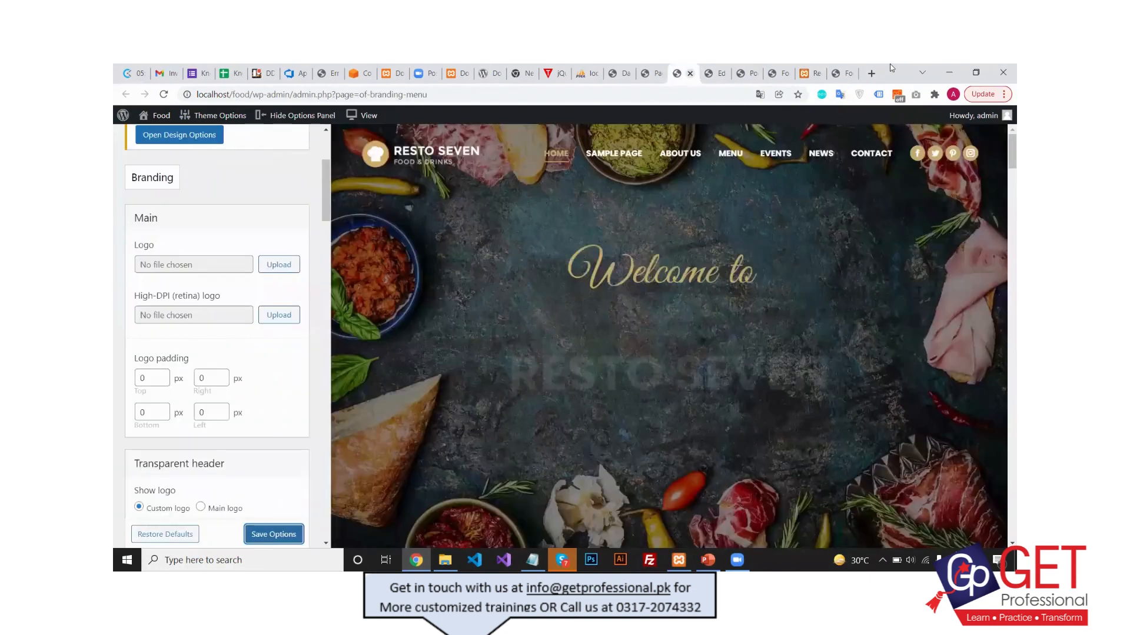
click(713, 72)
scroll(505, 378, down, 20)
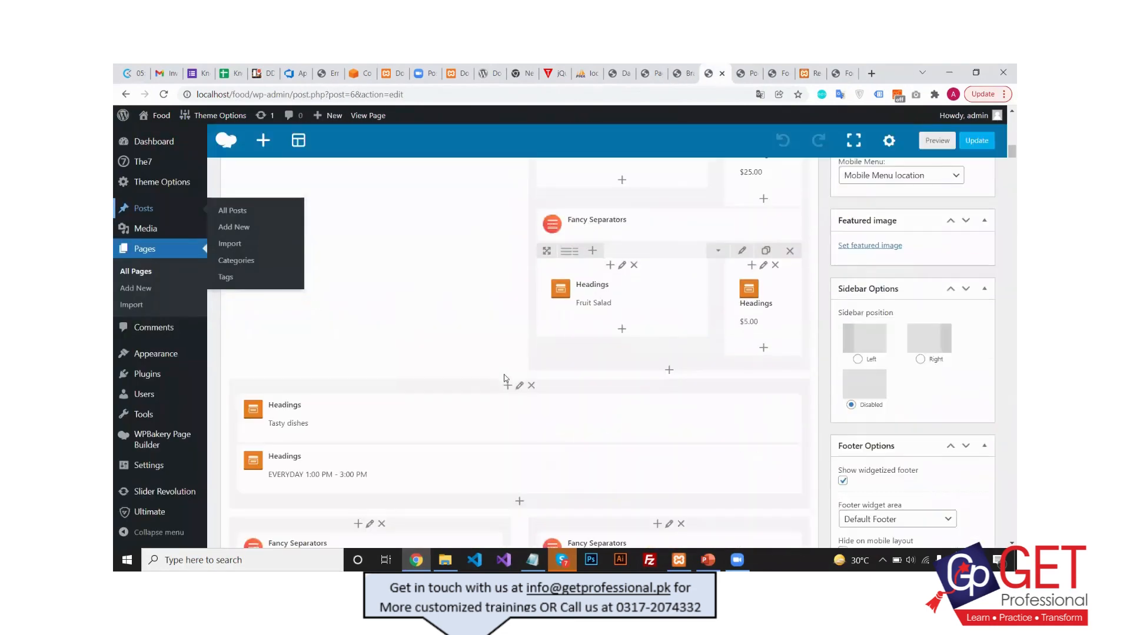
scroll(503, 376, down, 20)
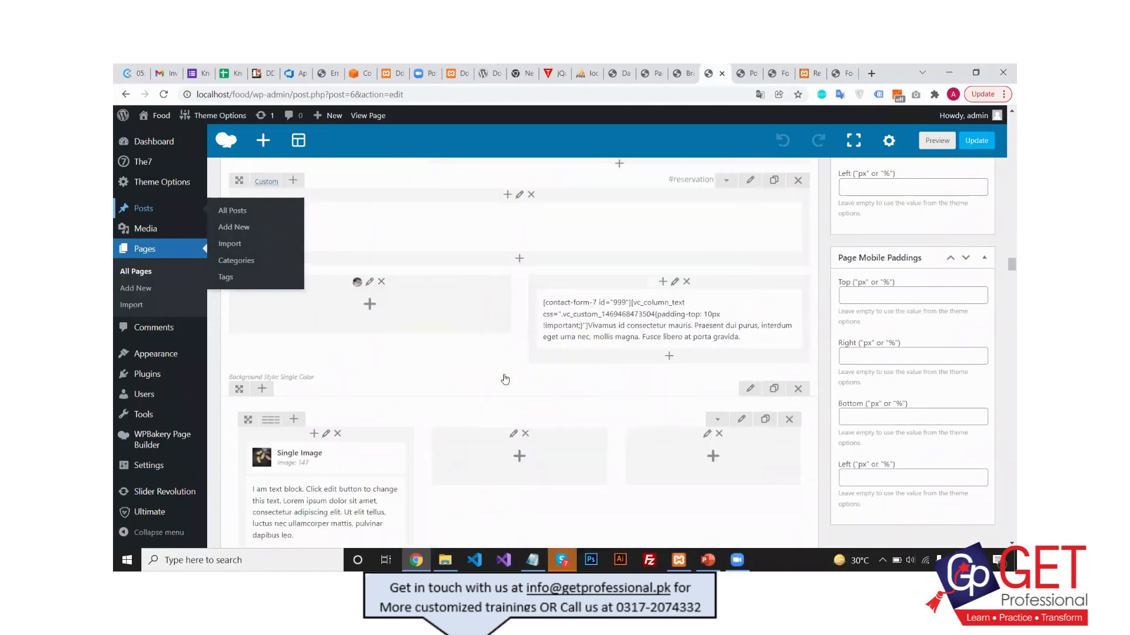
scroll(505, 379, up, 20)
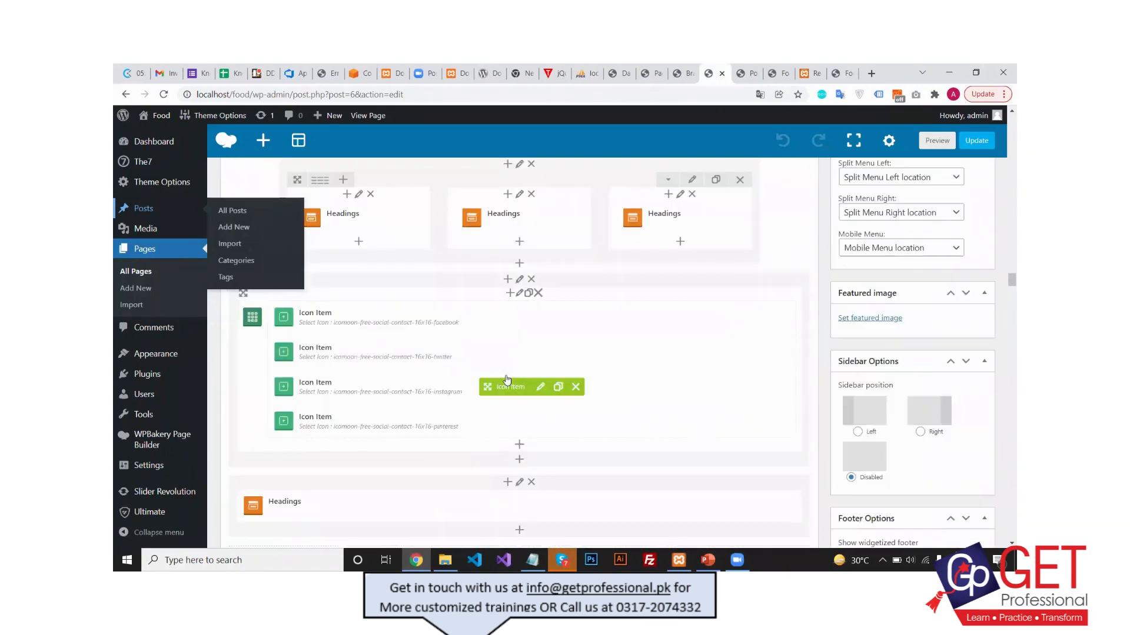
scroll(389, 412, down, 1)
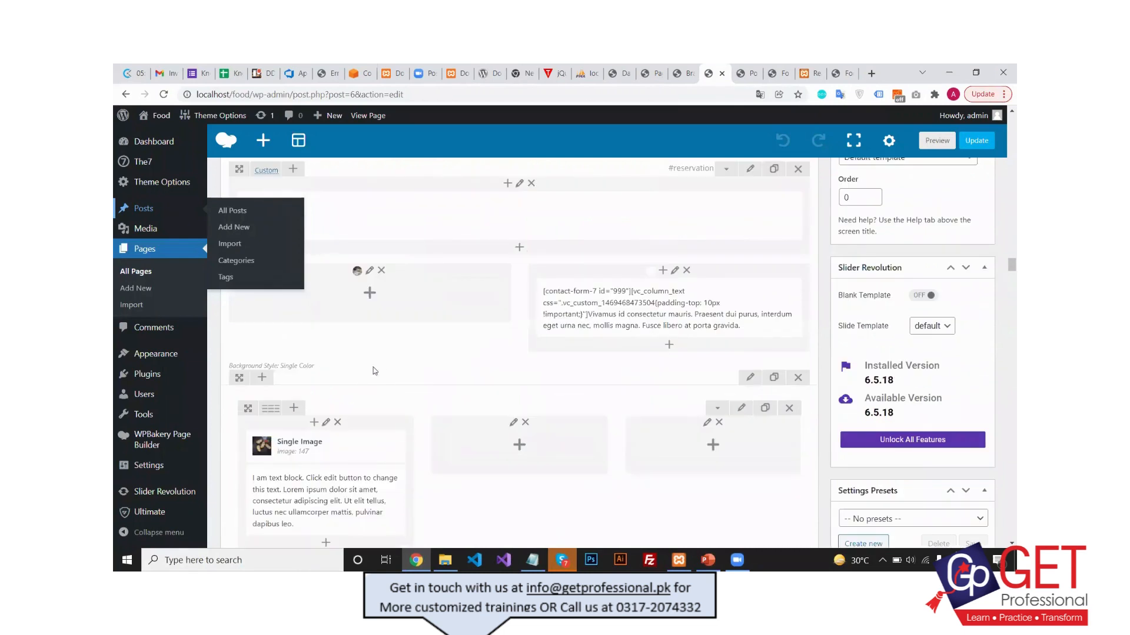
scroll(422, 428, down, 3)
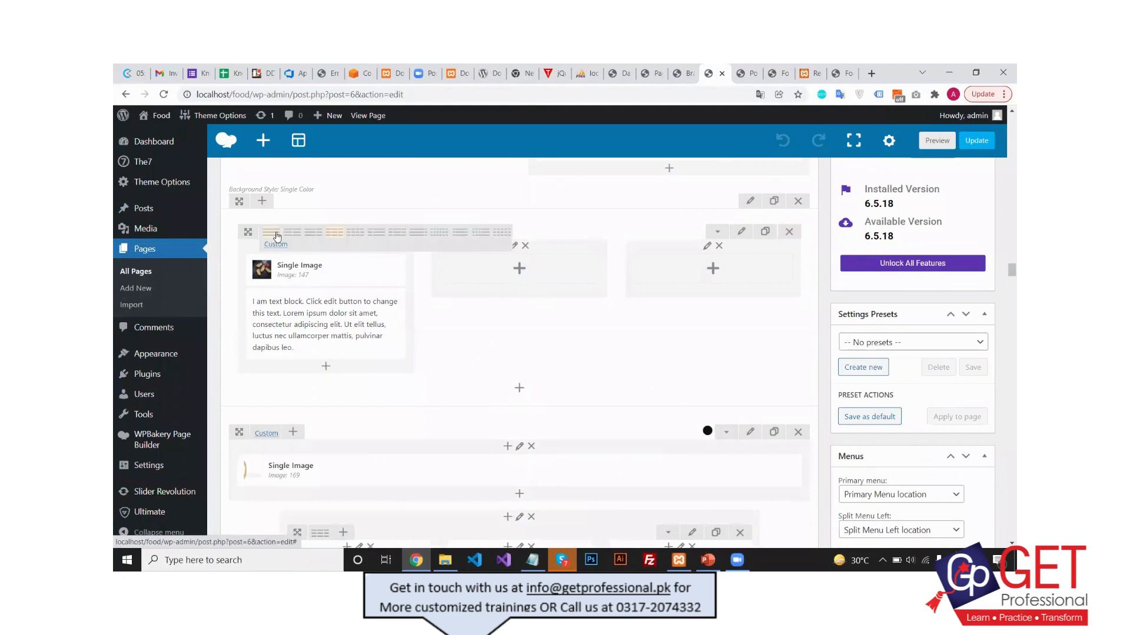
Step: Set the row to a 1/1 layout, delete the Single Image and Text Block, and add an element
click(282, 235)
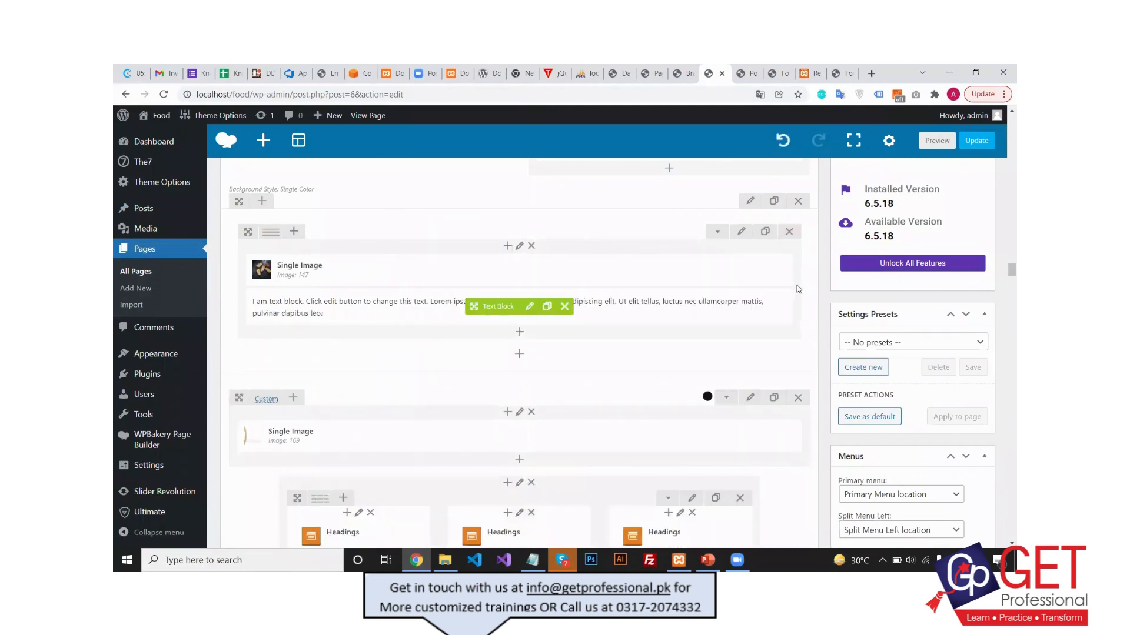
click(568, 270)
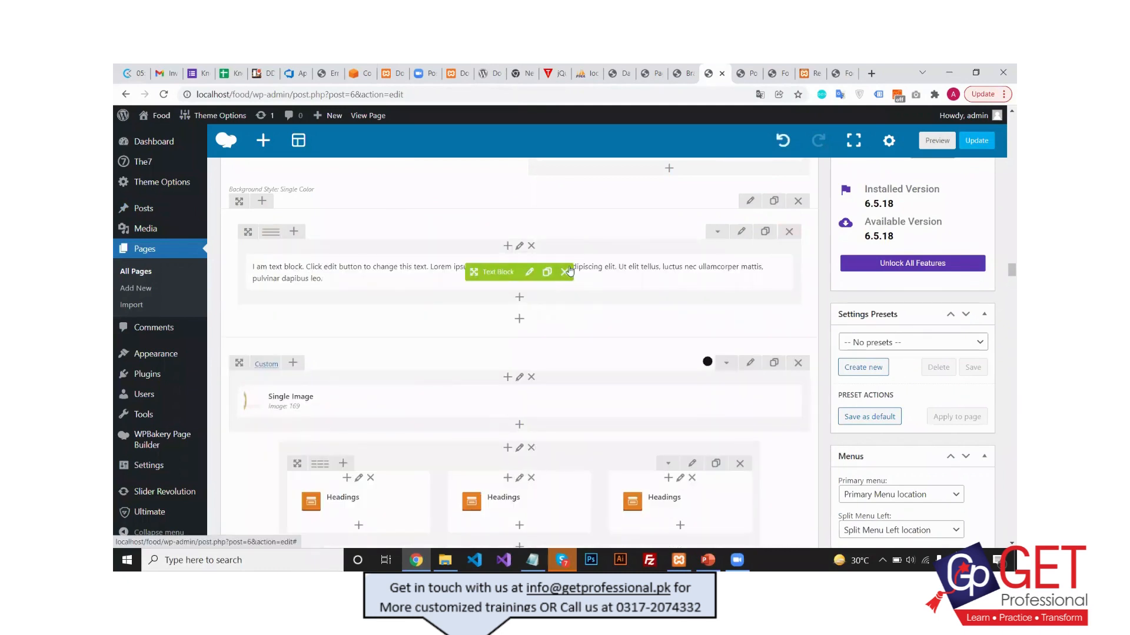
click(564, 273)
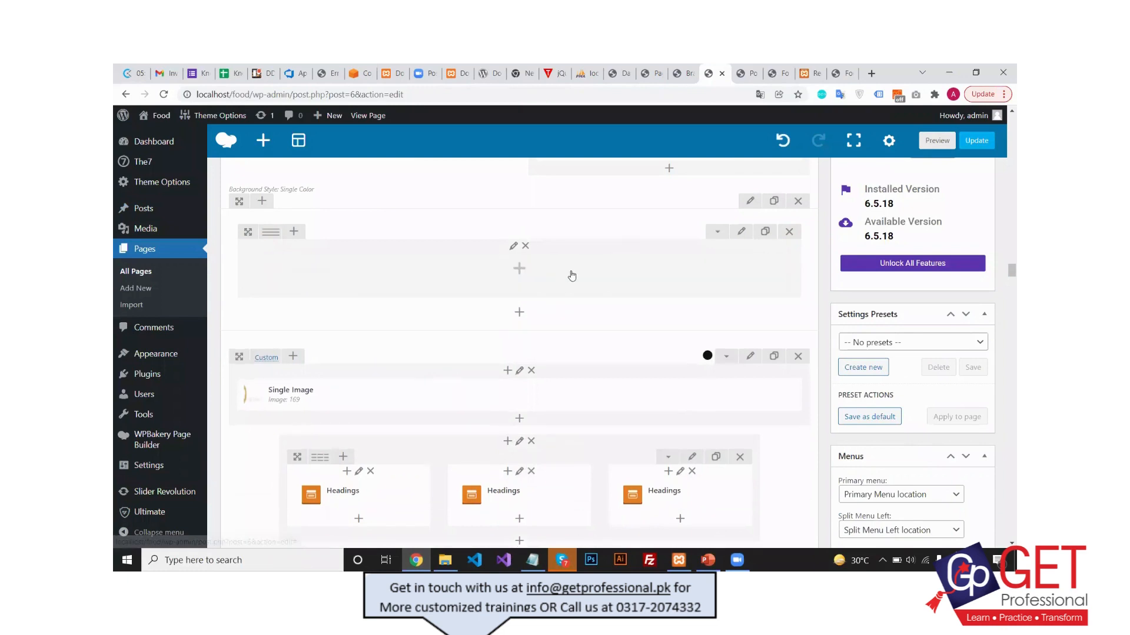
click(520, 270)
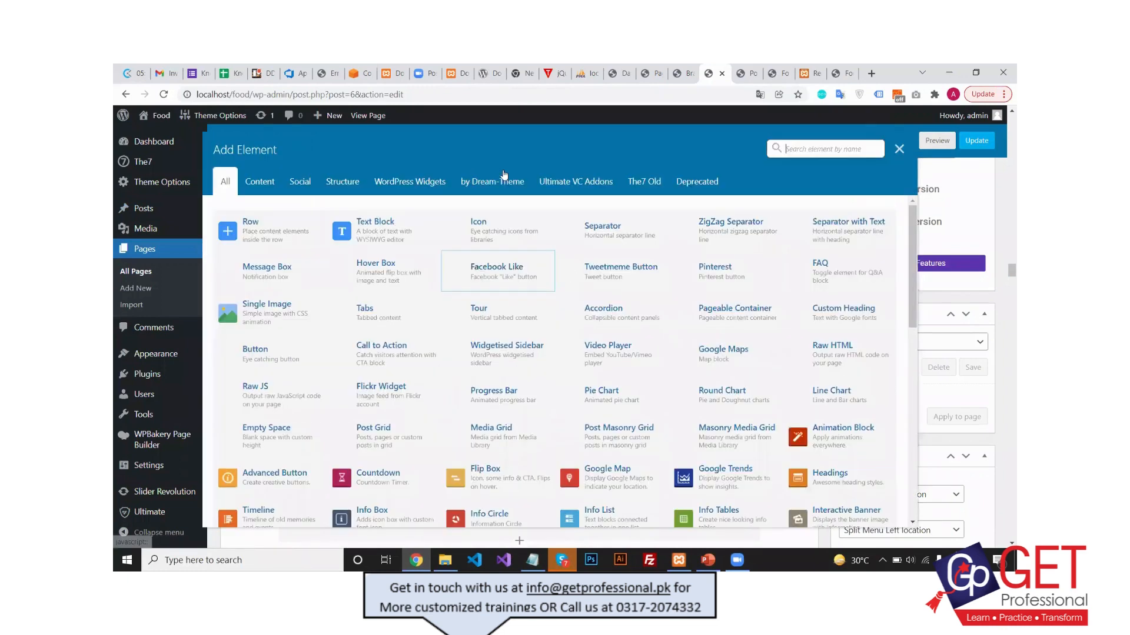
Step: Search the element catalog for 'post' and insert a Post Grid into the empty column
click(817, 143)
text(ost)
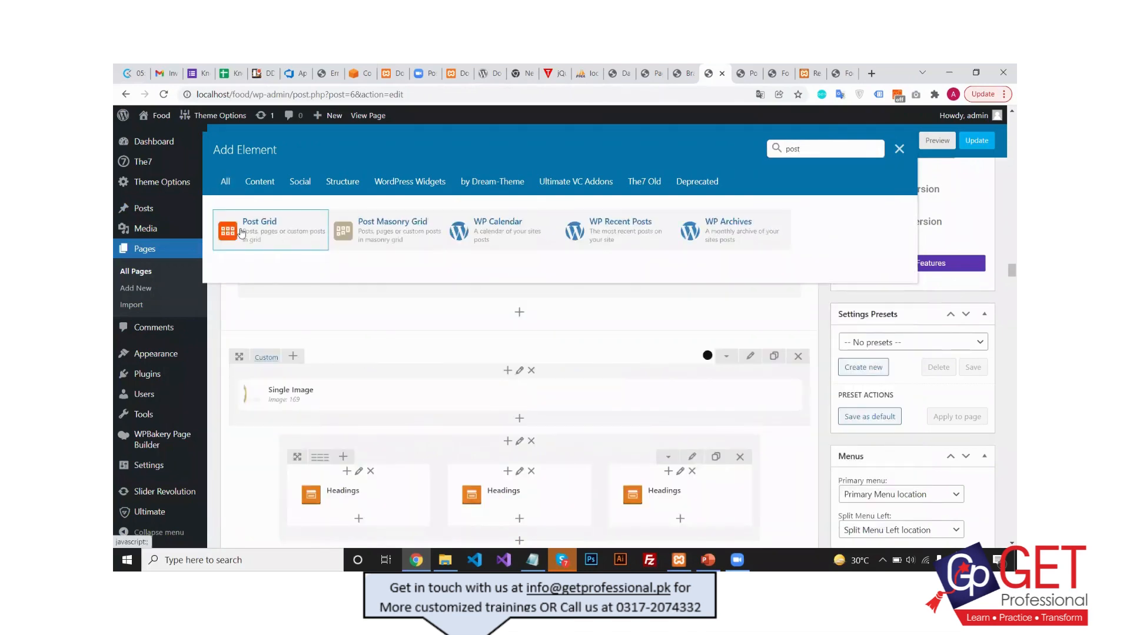
click(241, 232)
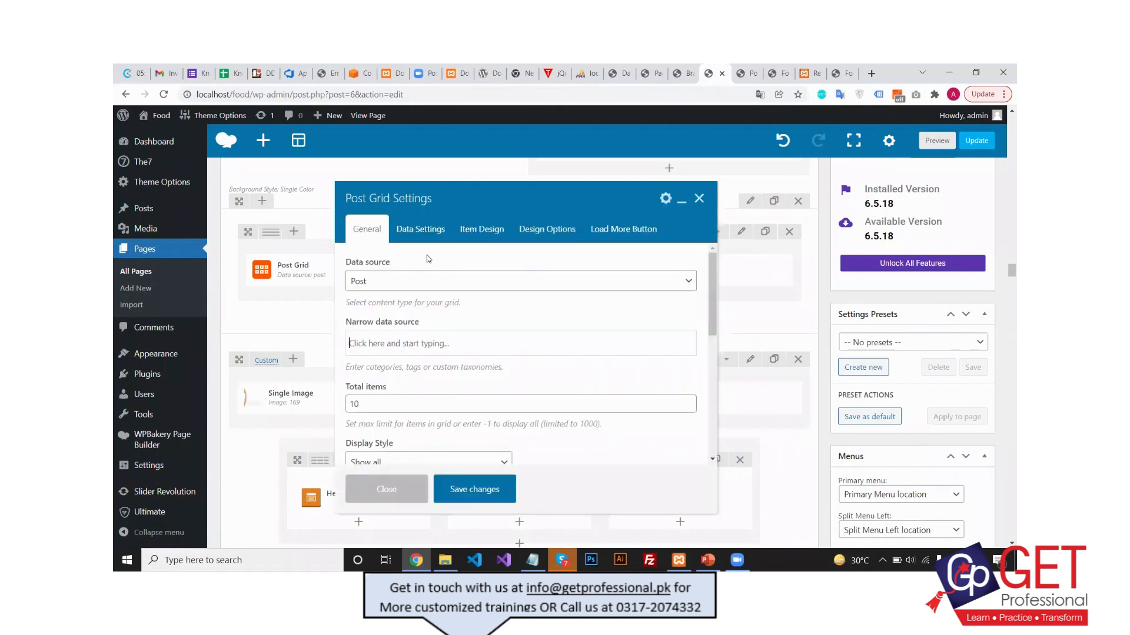
Step: Keep the Post Grid's data source set to Post
click(405, 282)
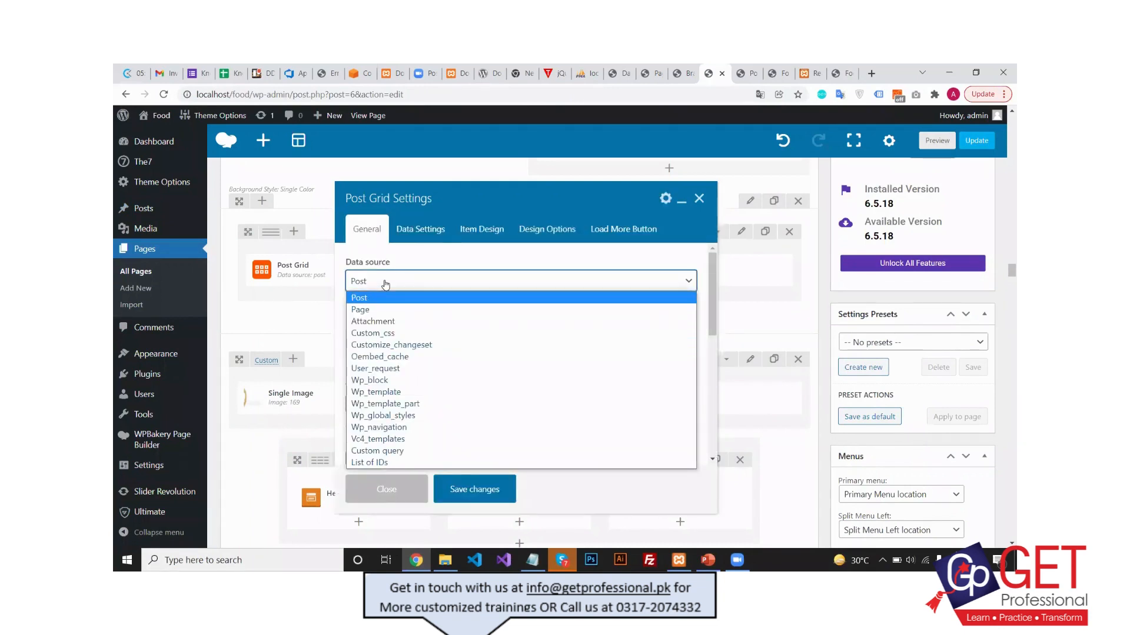
click(384, 296)
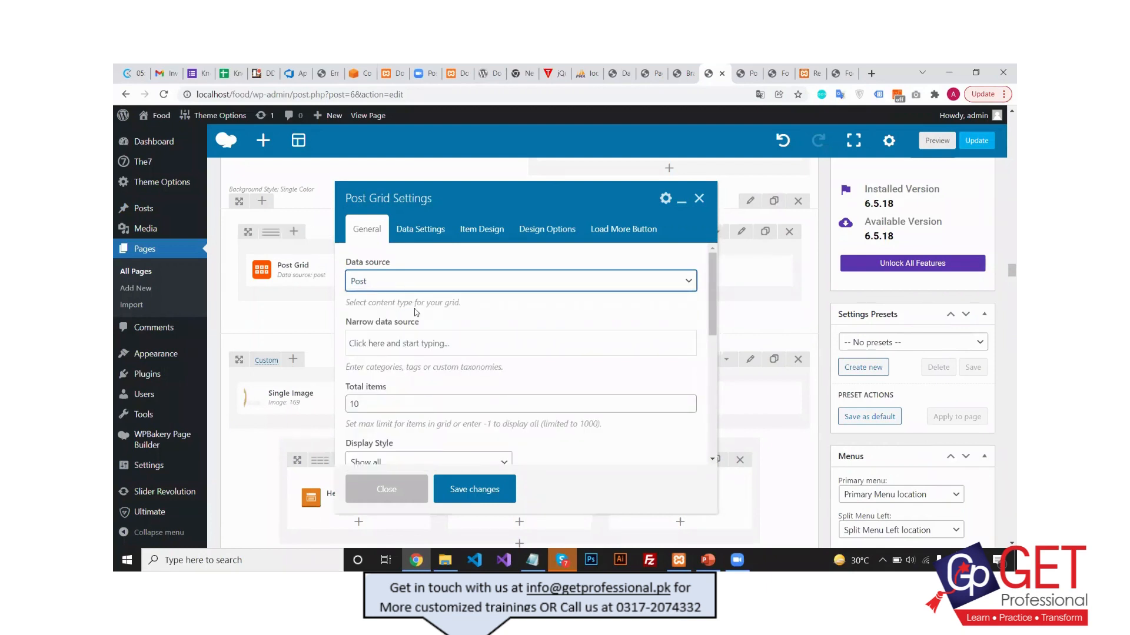
click(405, 282)
click(405, 283)
scroll(412, 334, down, 1)
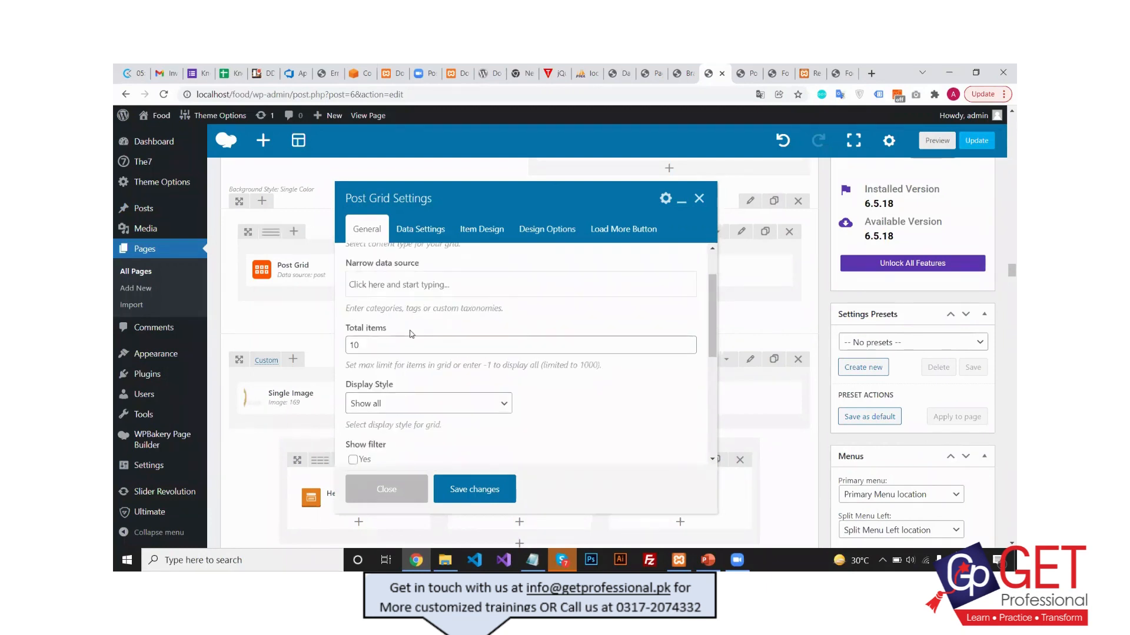
scroll(411, 330, up, 1)
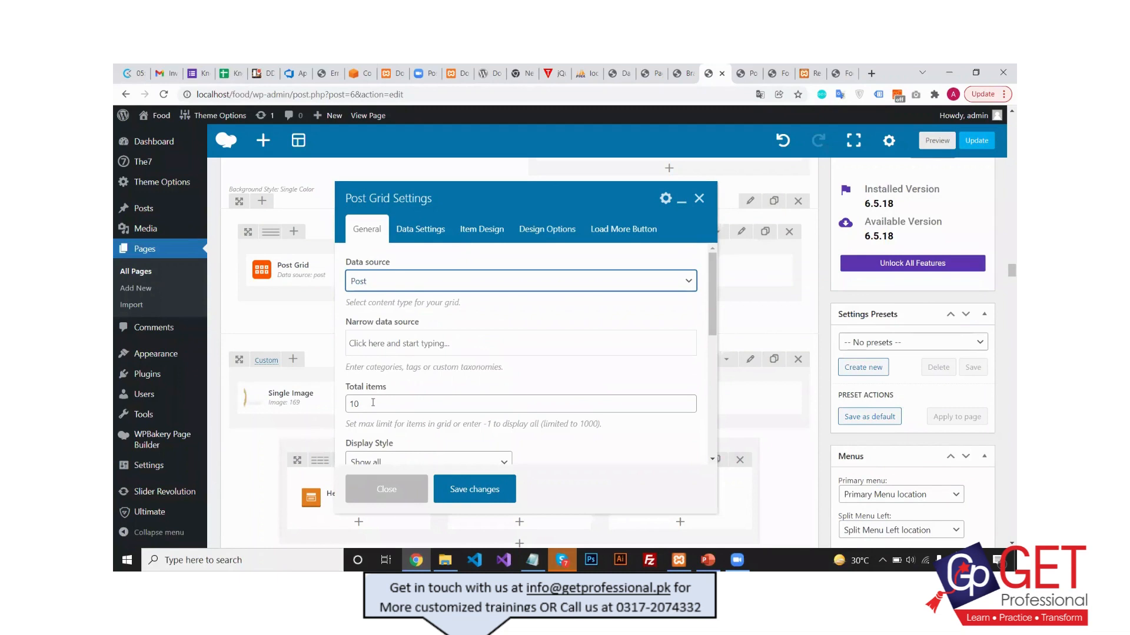
Step: Change the grid's Total items from 10 to 3, then go to the posts list
drag(372, 402, 335, 399)
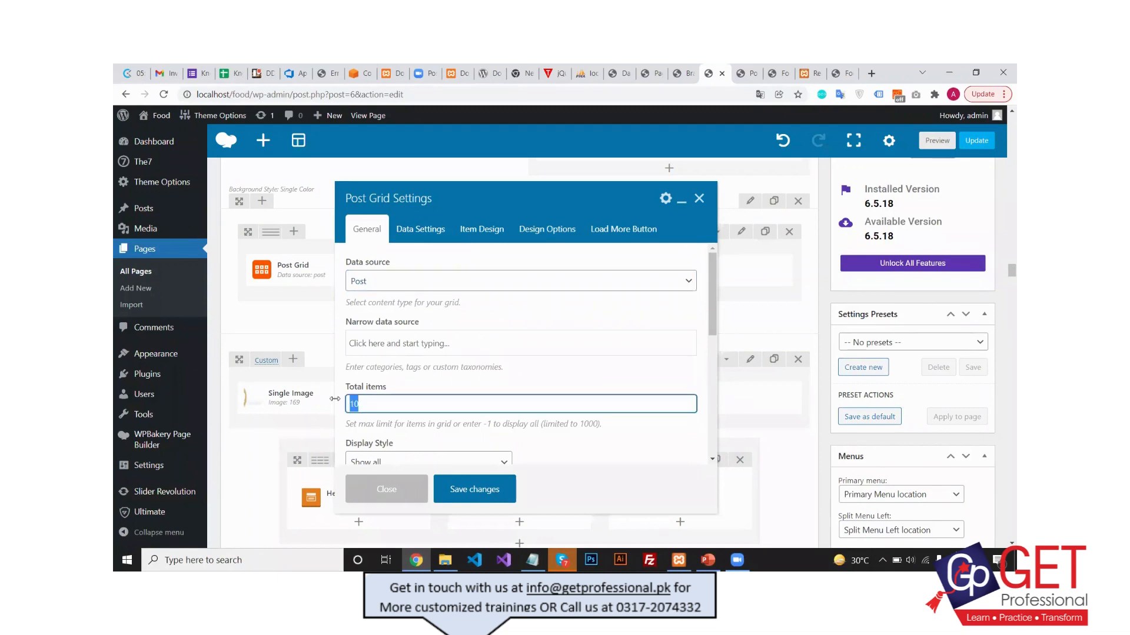
text(3)
scroll(437, 346, down, 1)
click(453, 291)
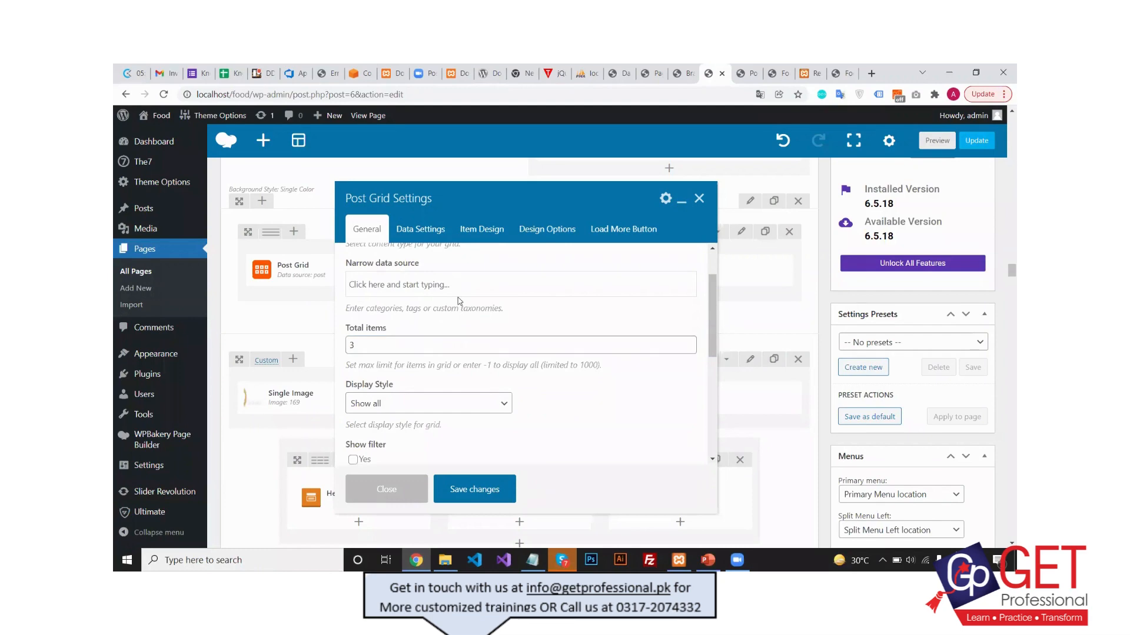
click(743, 73)
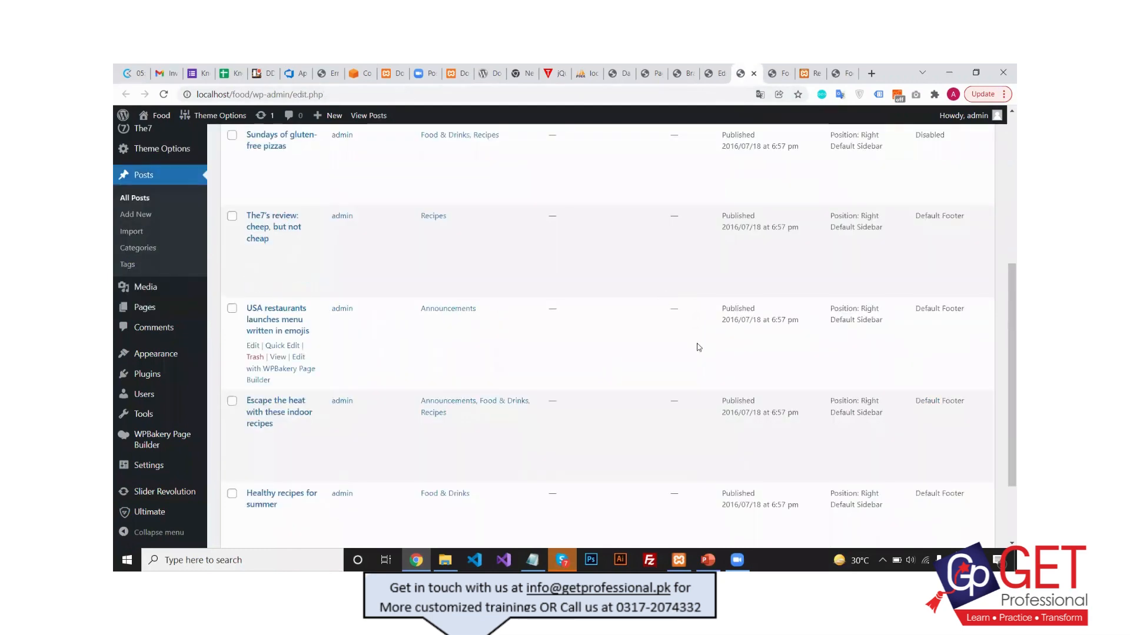
Step: Scroll through the six published posts, from 'Hello world!' to 'Healthy recipes for summer', and back up
scroll(525, 351, up, 5)
scroll(452, 286, down, 1)
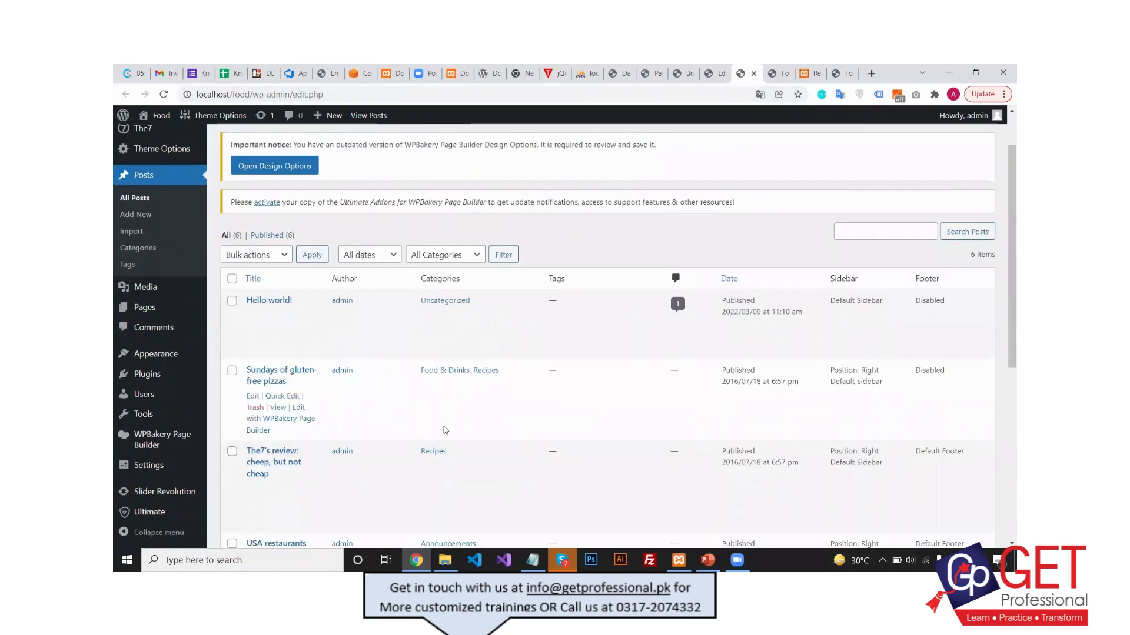
scroll(462, 380, down, 2)
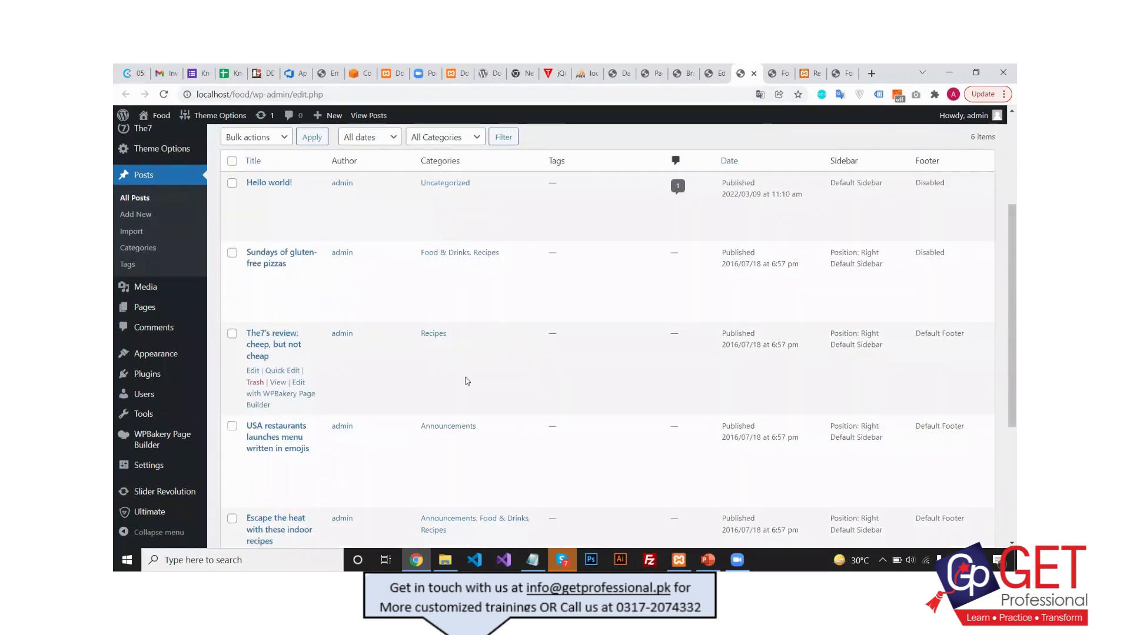
scroll(467, 383, down, 1)
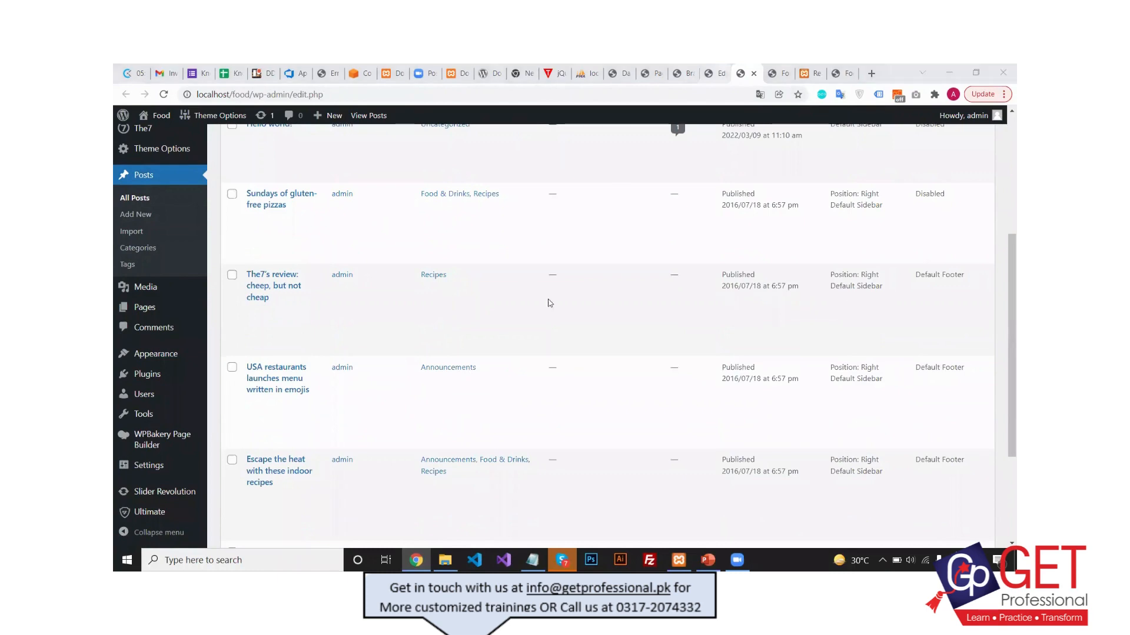
scroll(488, 438, down, 4)
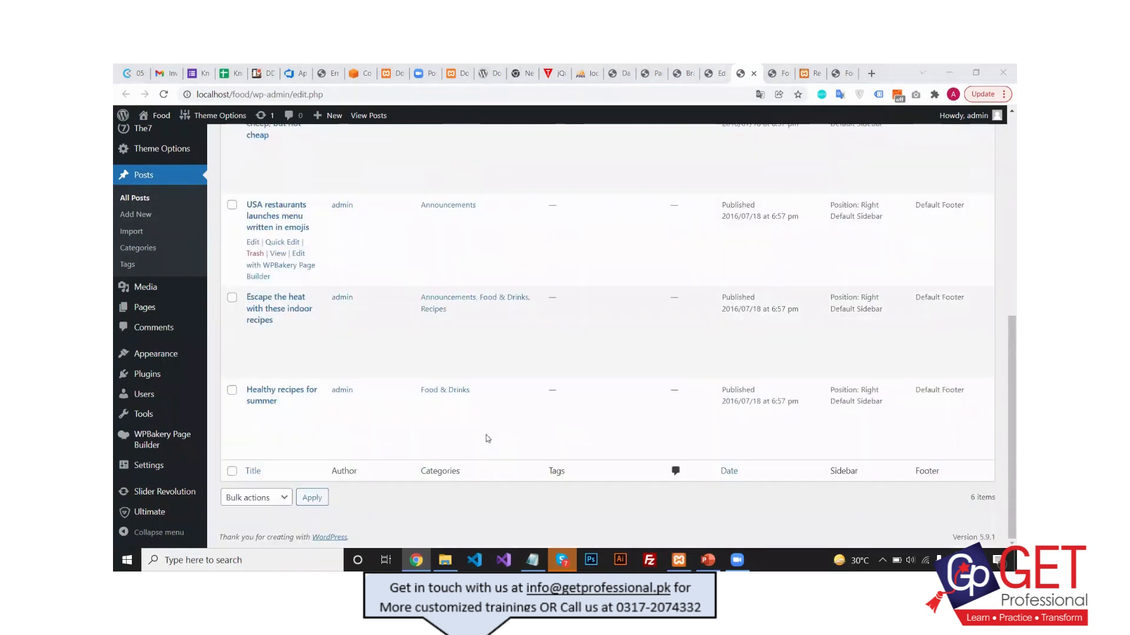
scroll(446, 441, up, 7)
scroll(446, 441, up, 1)
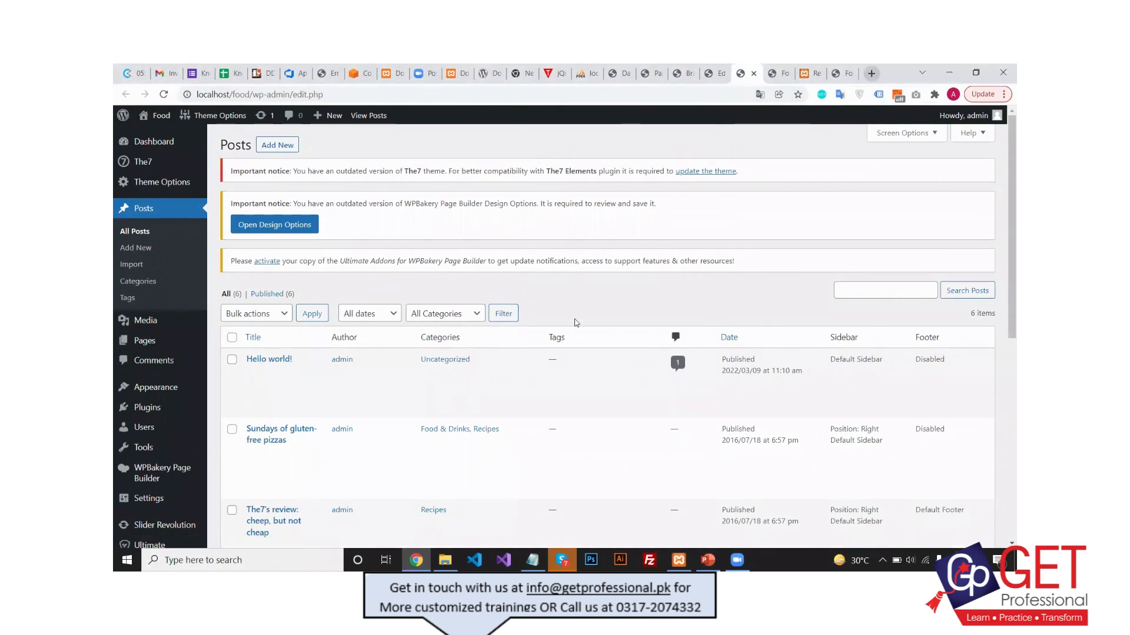
Step: Narrow the Post Grid's data source to the Food & Drinks category
key(ctrl+shift+Tab)
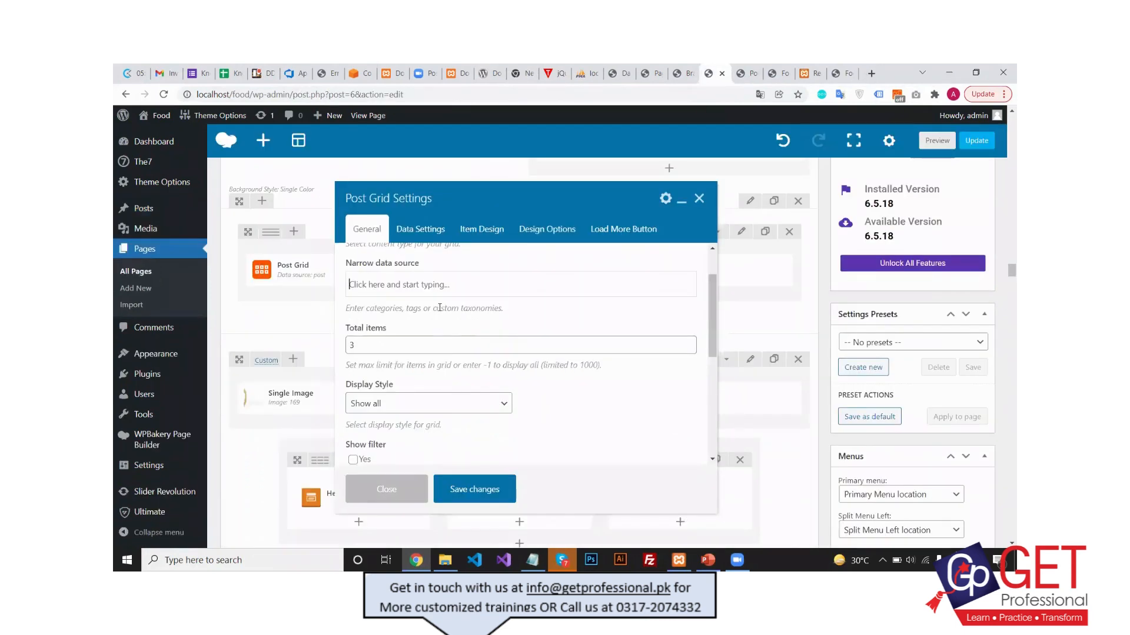
text(food)
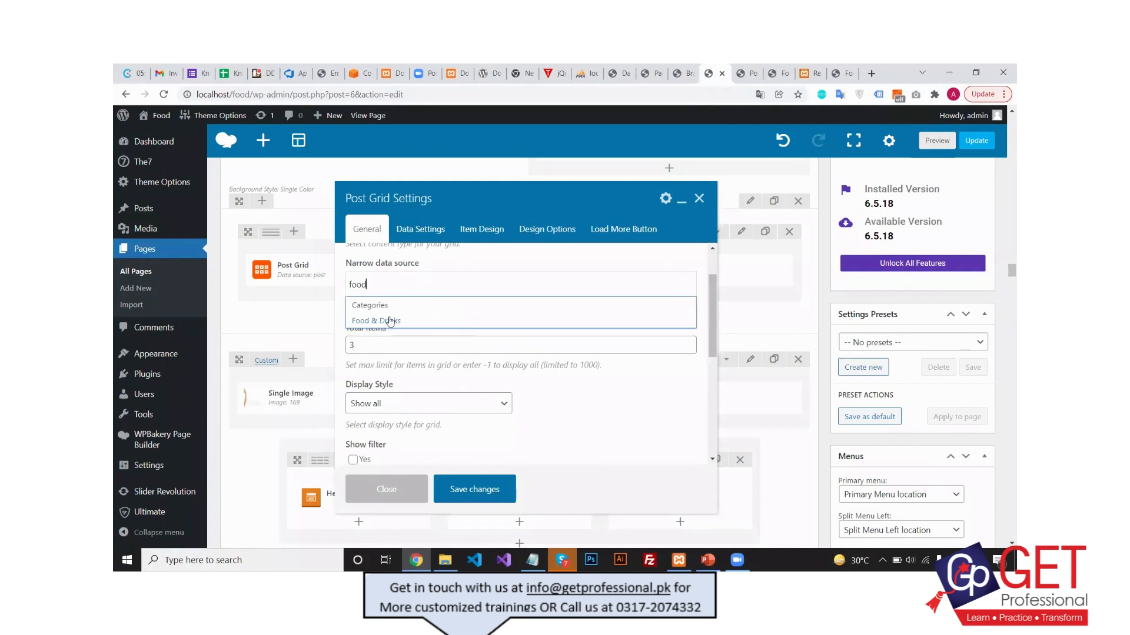
click(442, 322)
scroll(428, 329, down, 1)
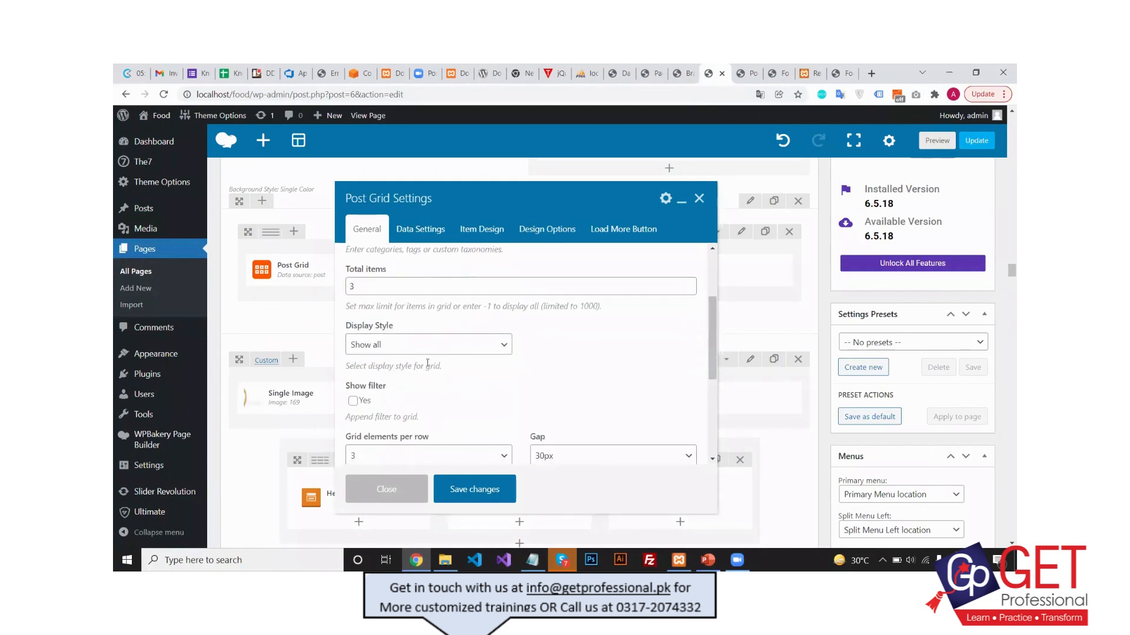
scroll(438, 347, down, 1)
scroll(412, 342, down, 1)
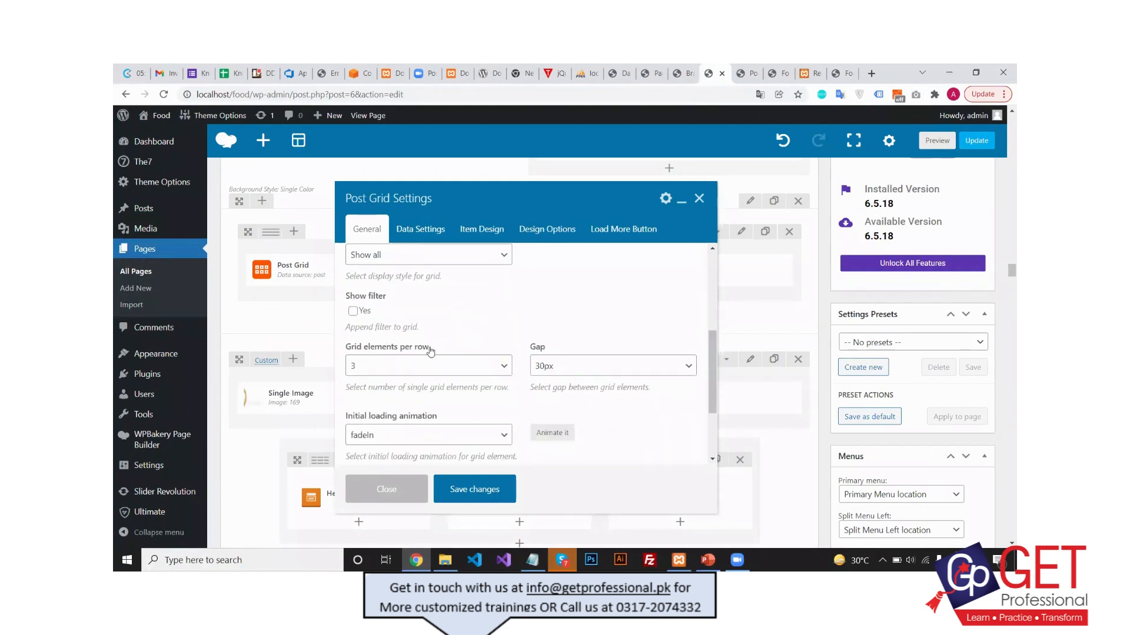
scroll(388, 377, down, 2)
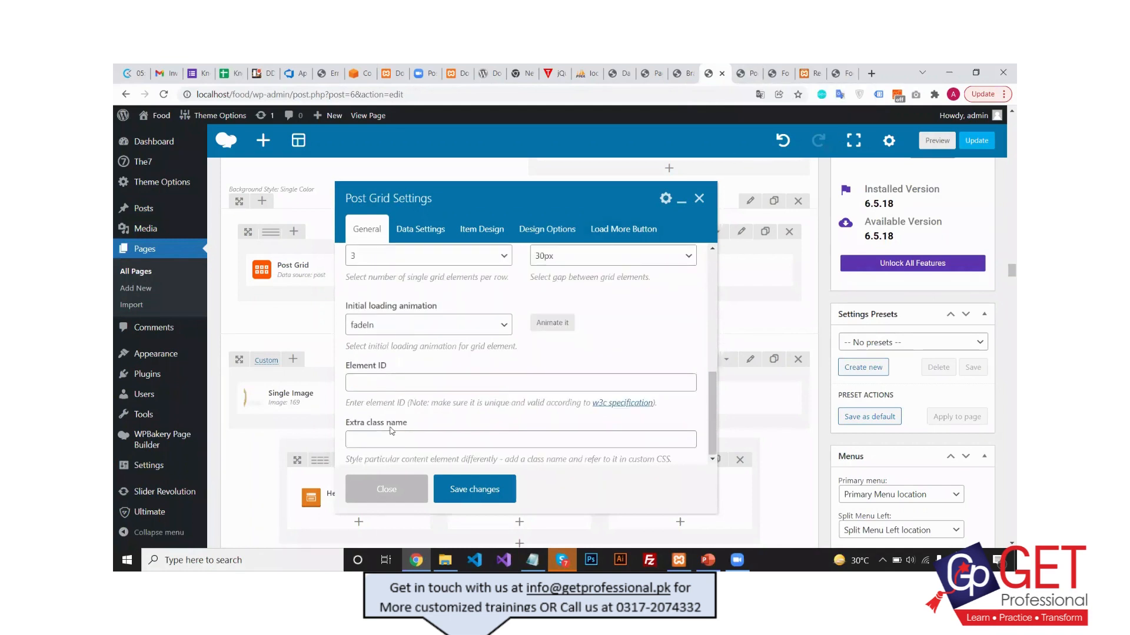
Step: Save the Post Grid settings and update the Home page
click(408, 438)
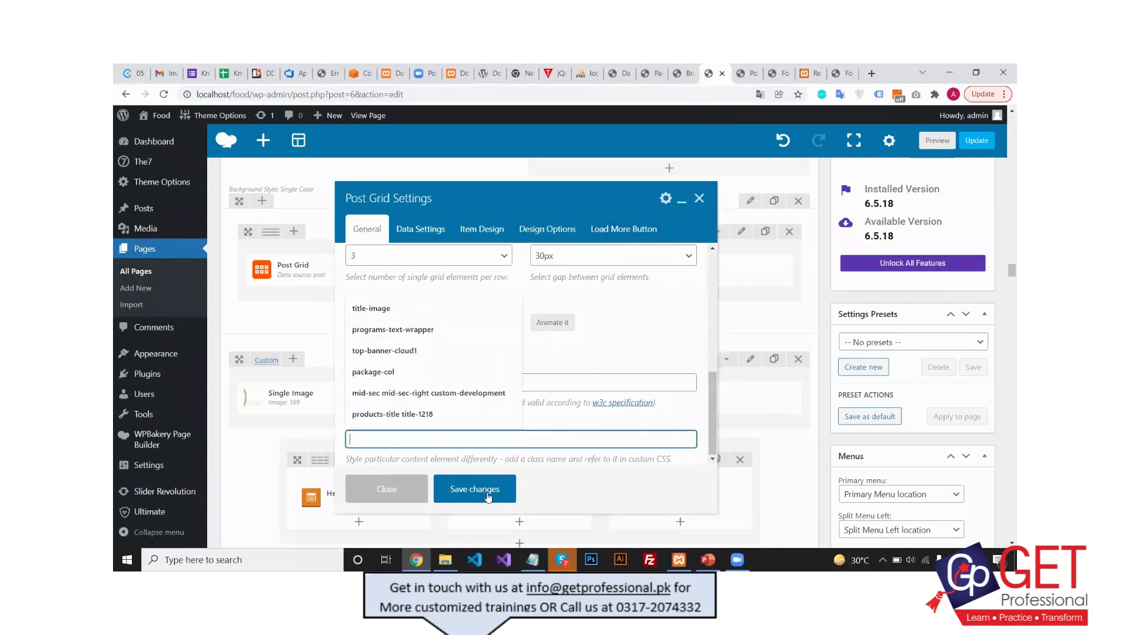
click(351, 473)
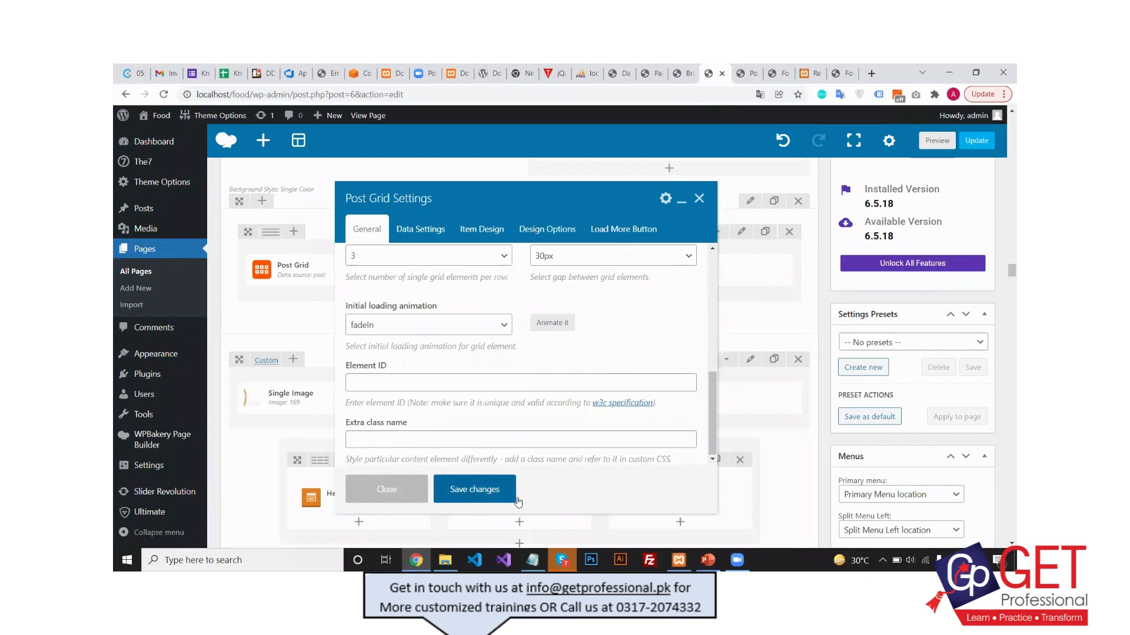
click(455, 499)
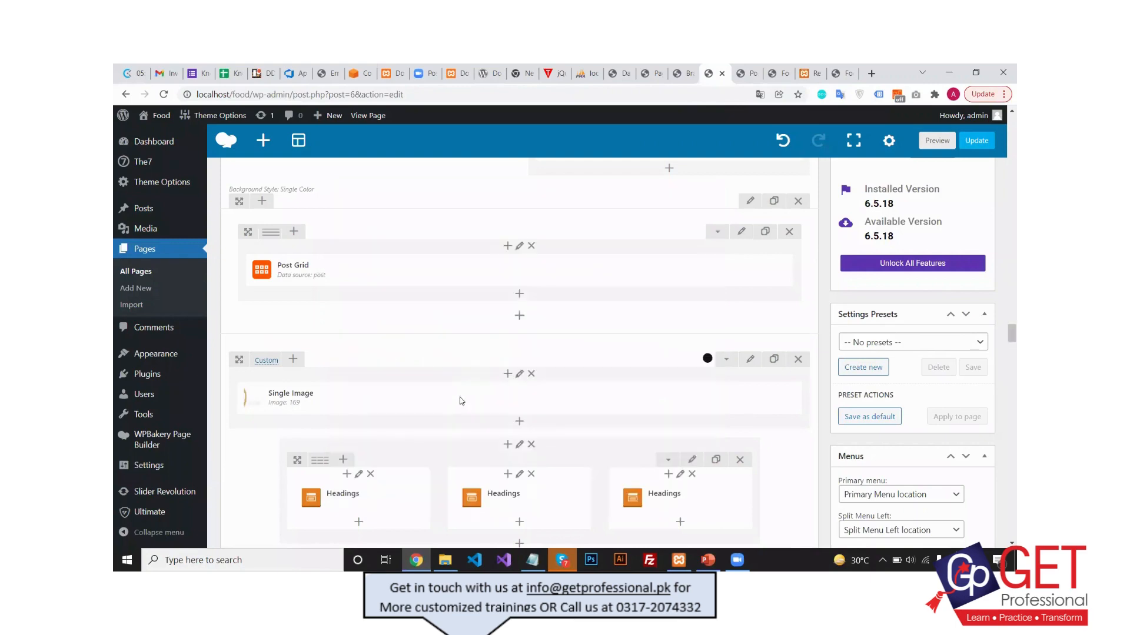
scroll(331, 489, down, 5)
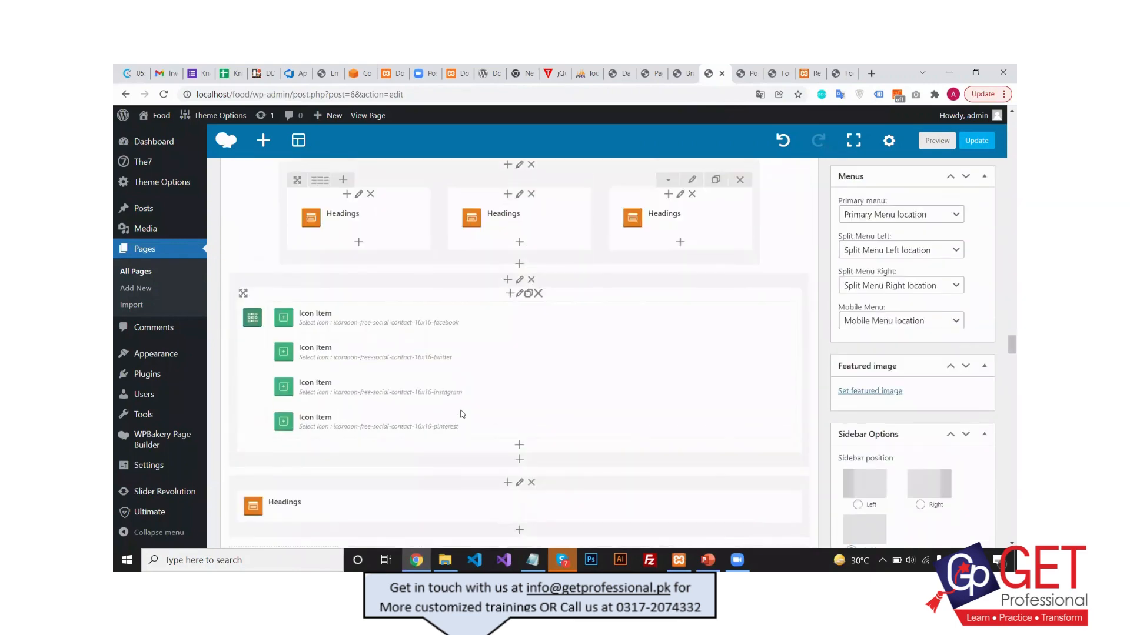
scroll(461, 414, up, 5)
scroll(348, 372, up, 3)
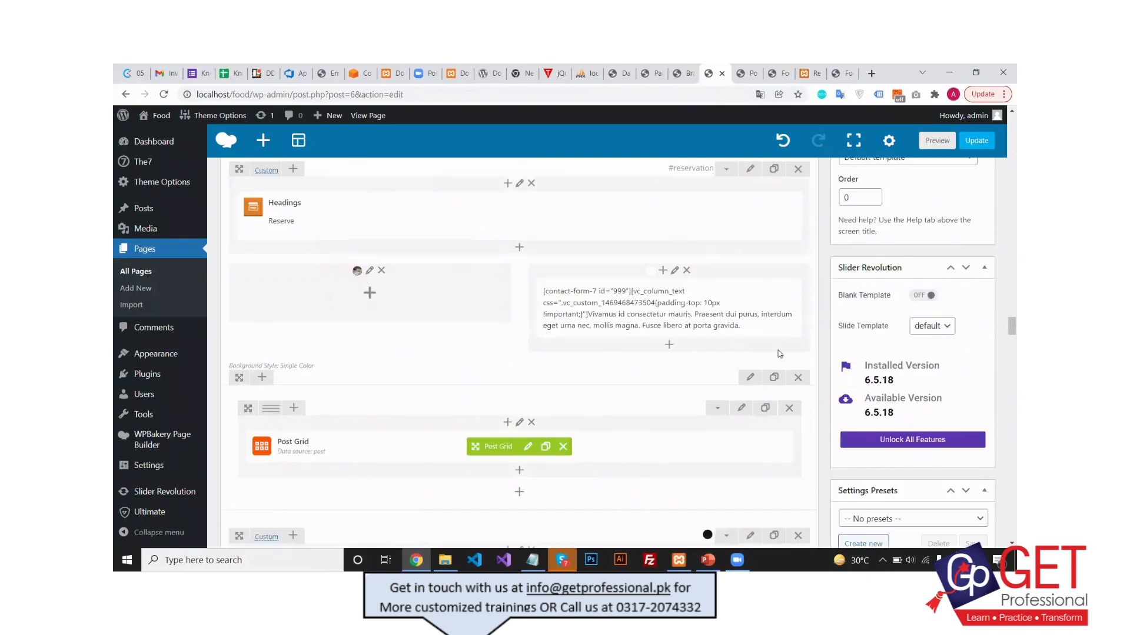
click(976, 141)
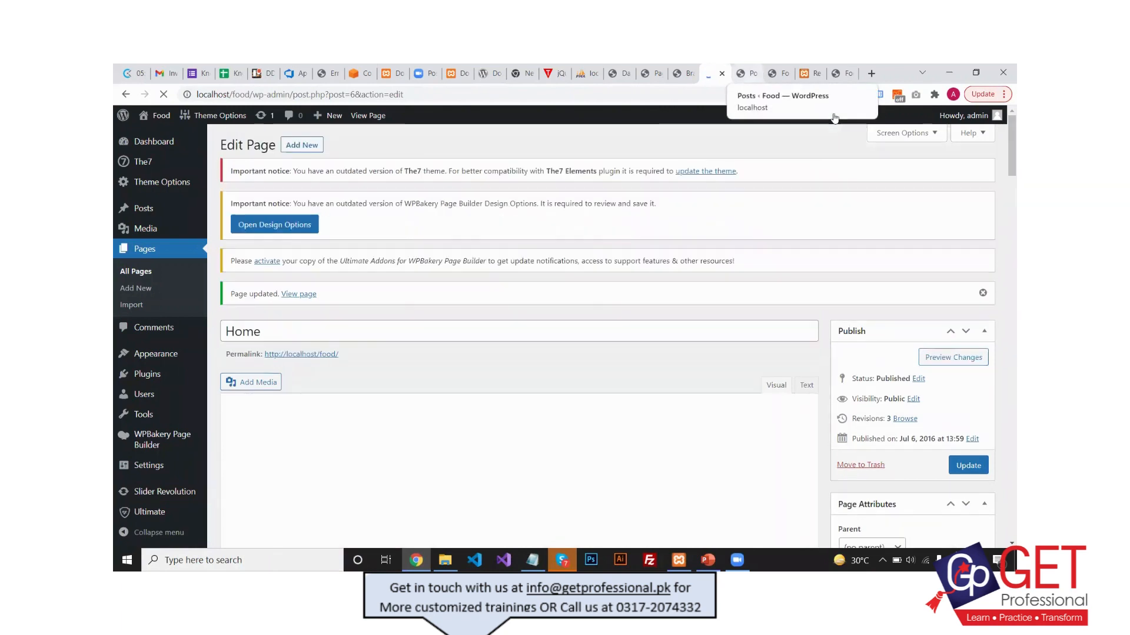
click(778, 73)
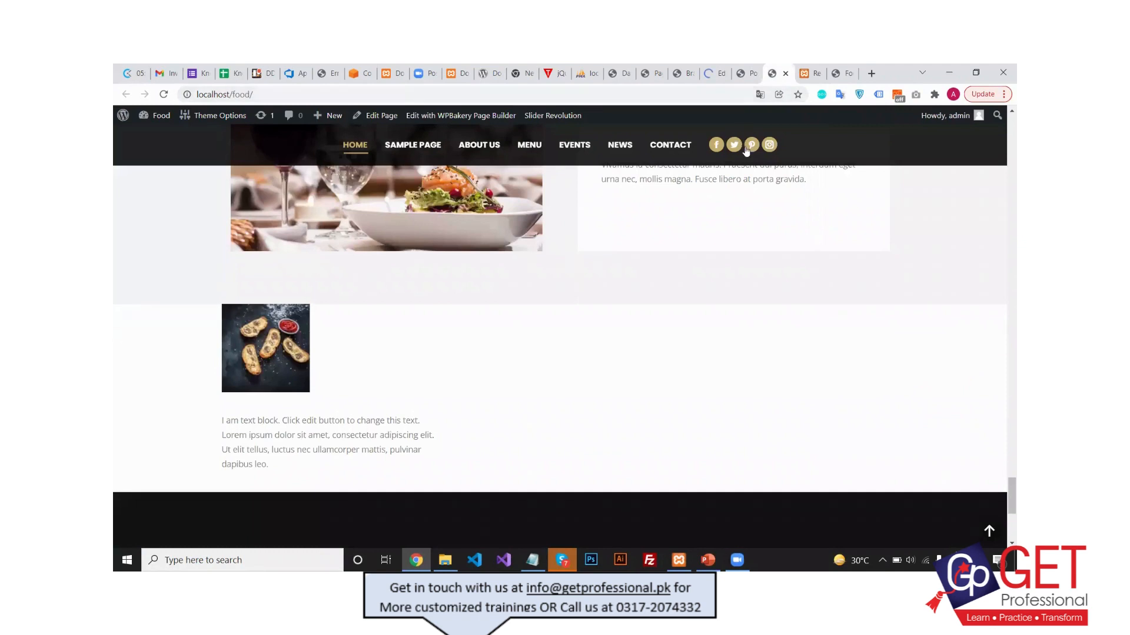
click(746, 151)
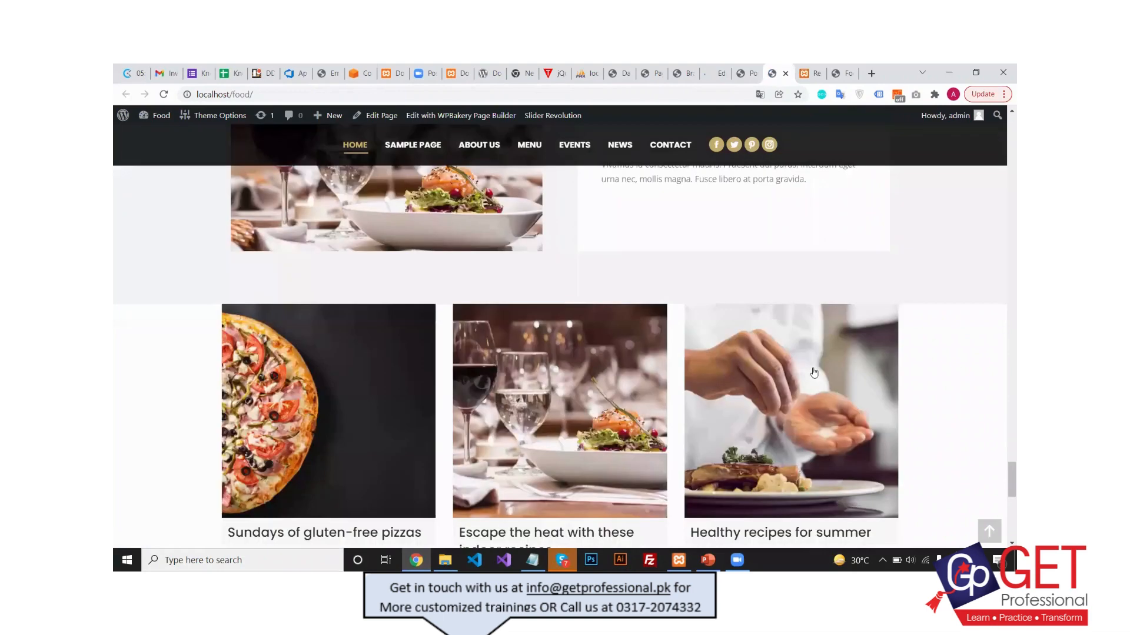
scroll(351, 335, down, 4)
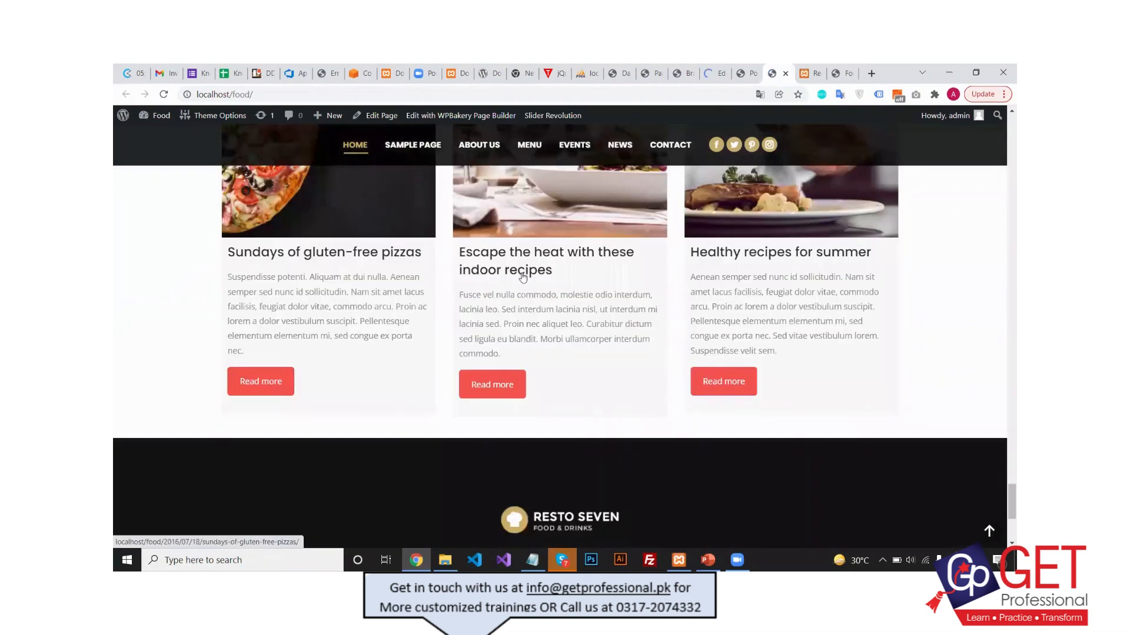
scroll(350, 376, up, 4)
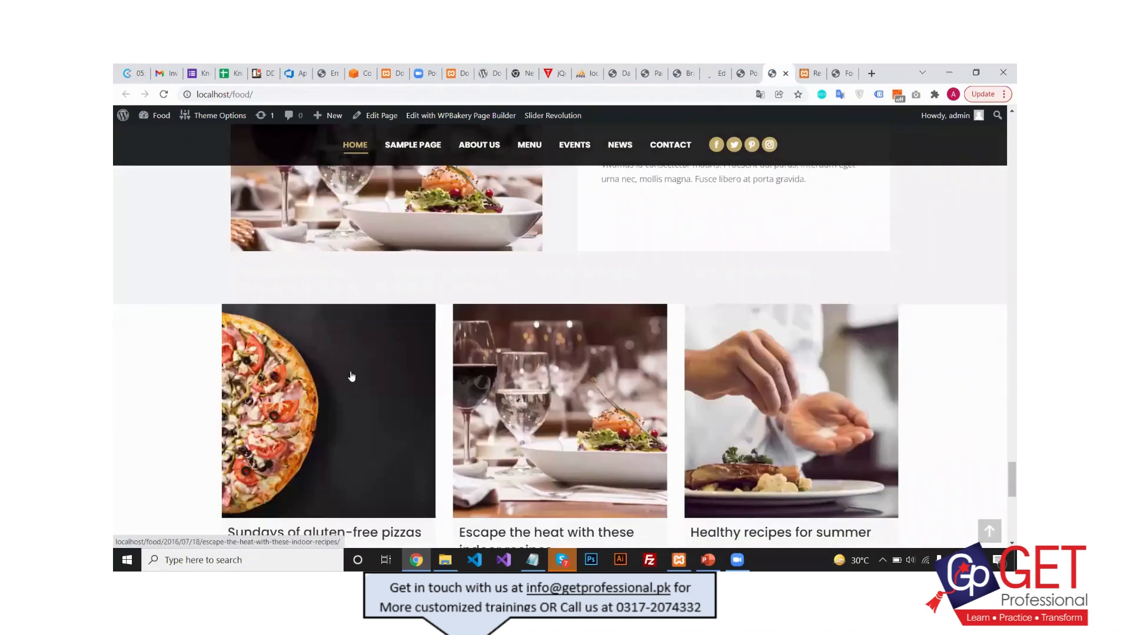
scroll(246, 418, down, 2)
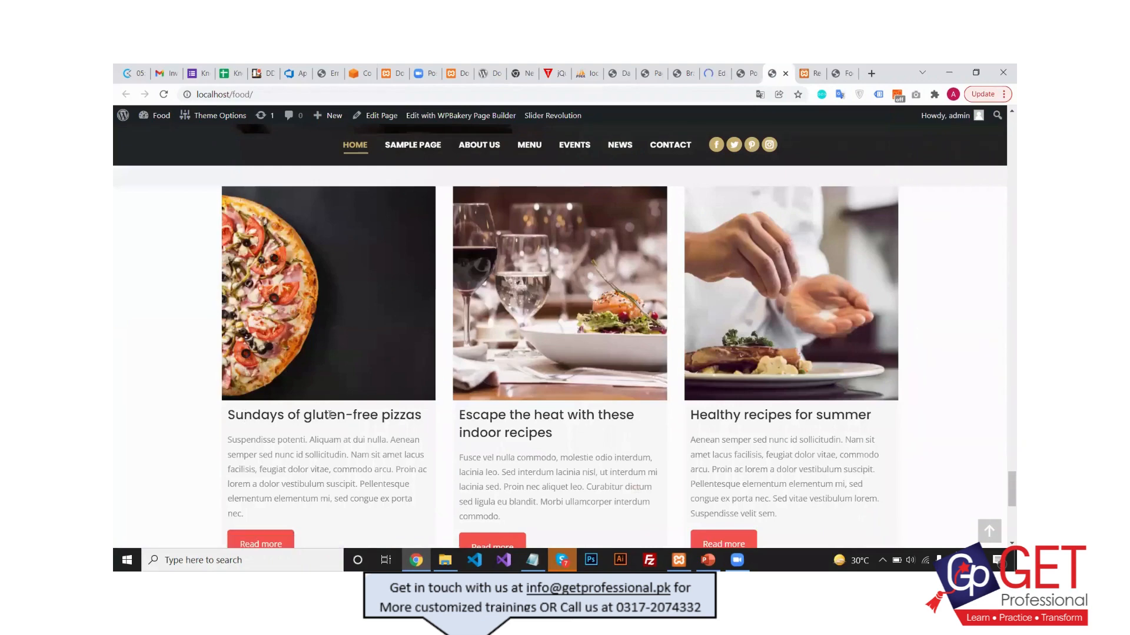
drag(235, 415, 414, 415)
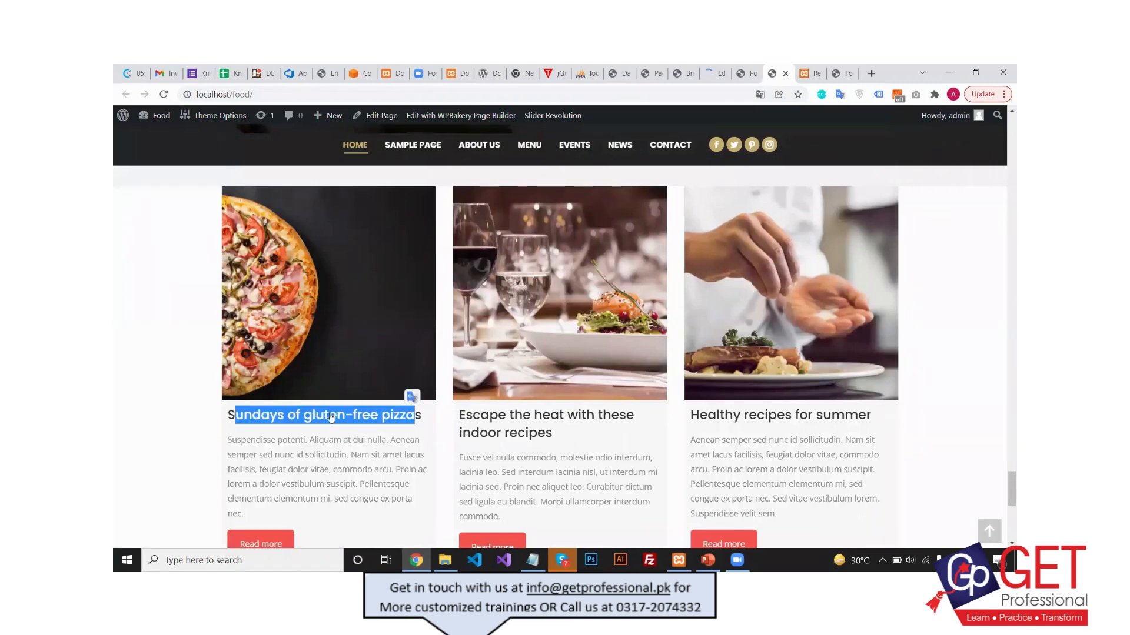
scroll(801, 164, up, 2)
scroll(639, 345, down, 2)
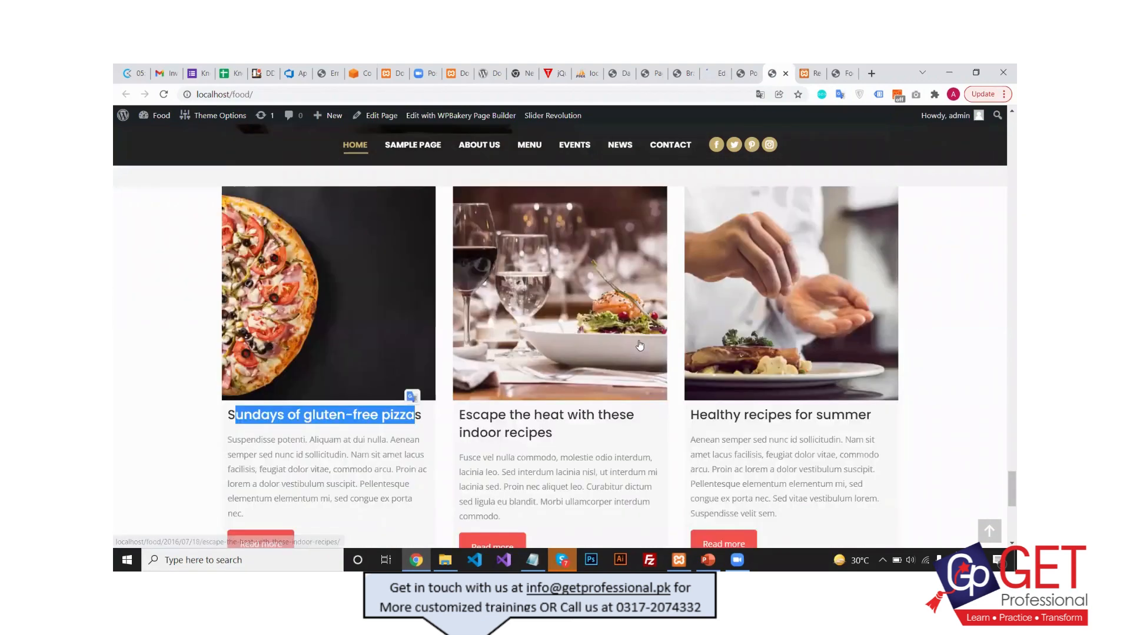
scroll(731, 319, up, 5)
drag(1004, 447, 1004, 150)
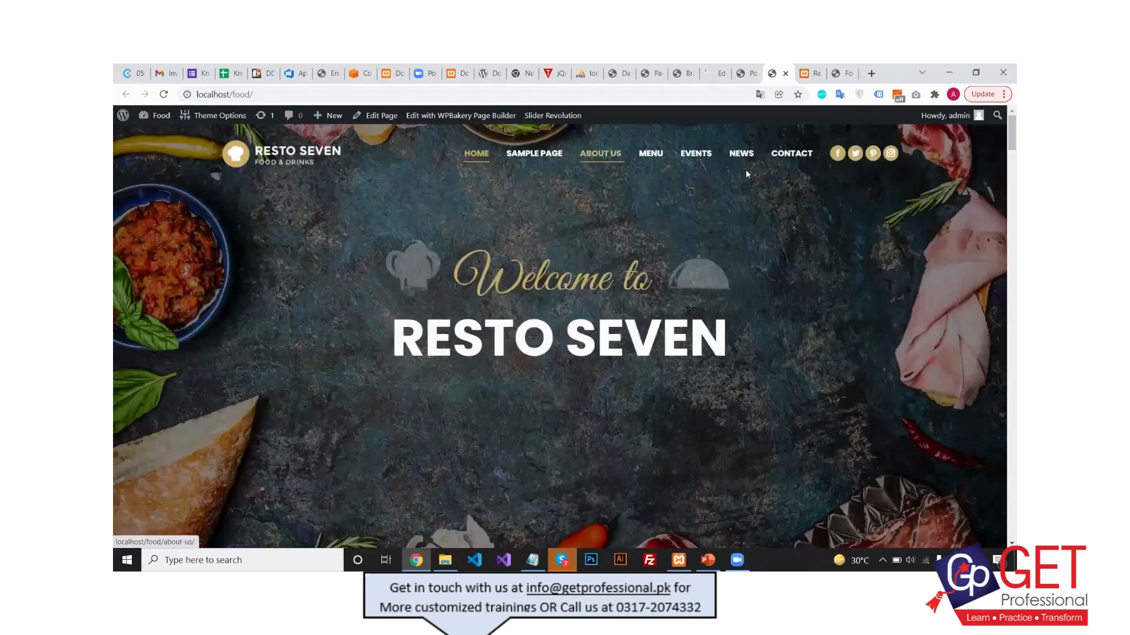
scroll(745, 194, down, 5)
scroll(1004, 267, down, 5)
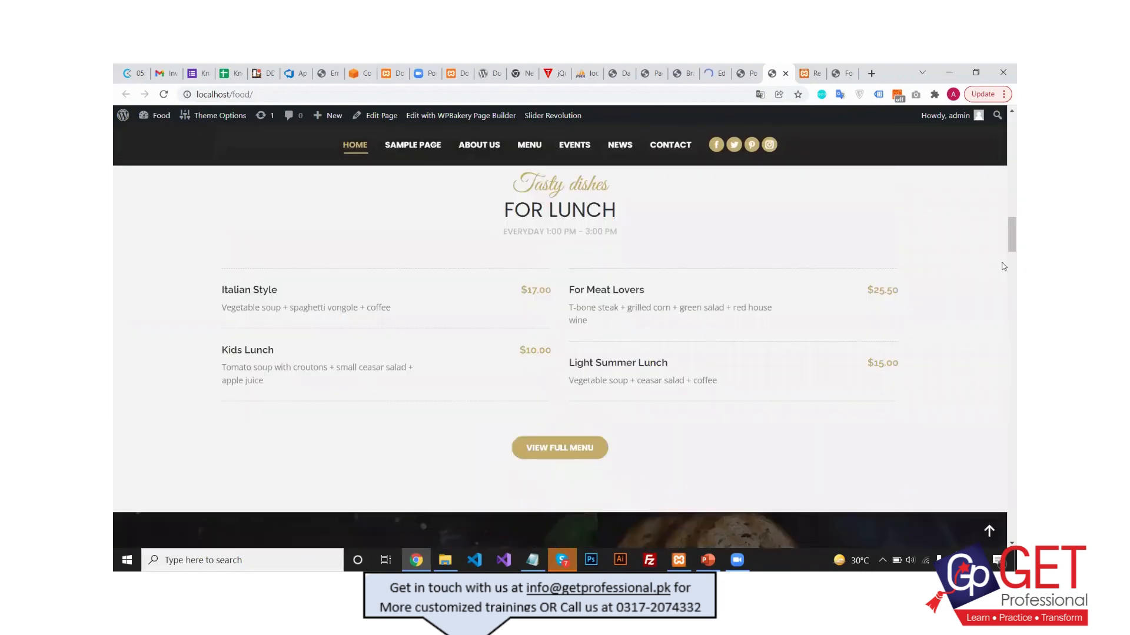
scroll(1003, 424, down, 5)
drag(1004, 505, 1004, 124)
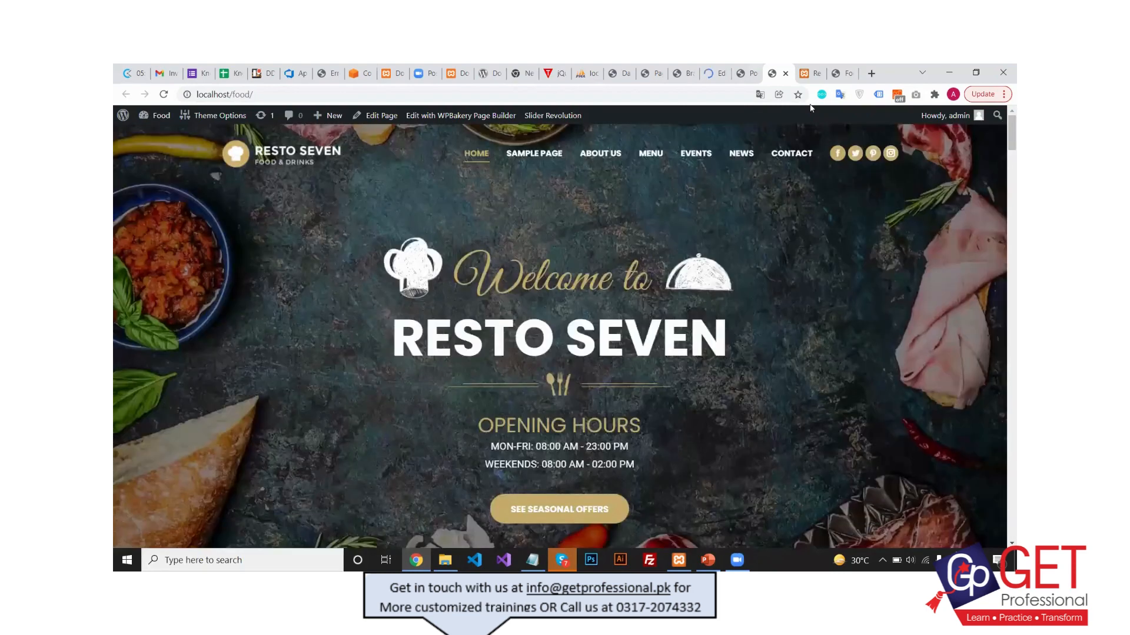
click(714, 74)
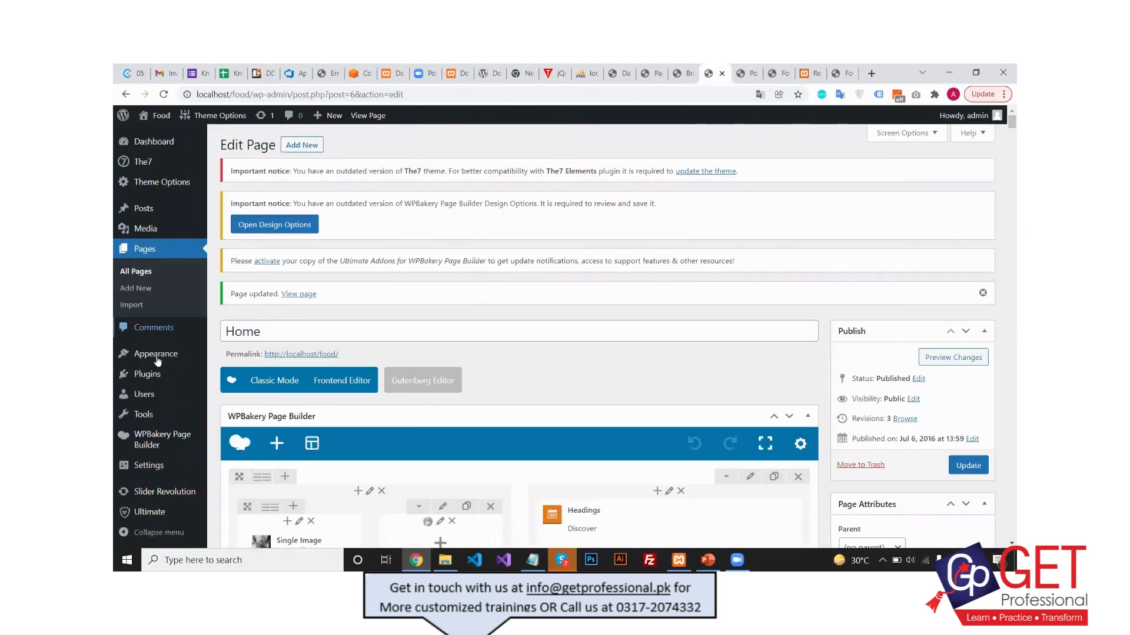
mouse_move(157, 359)
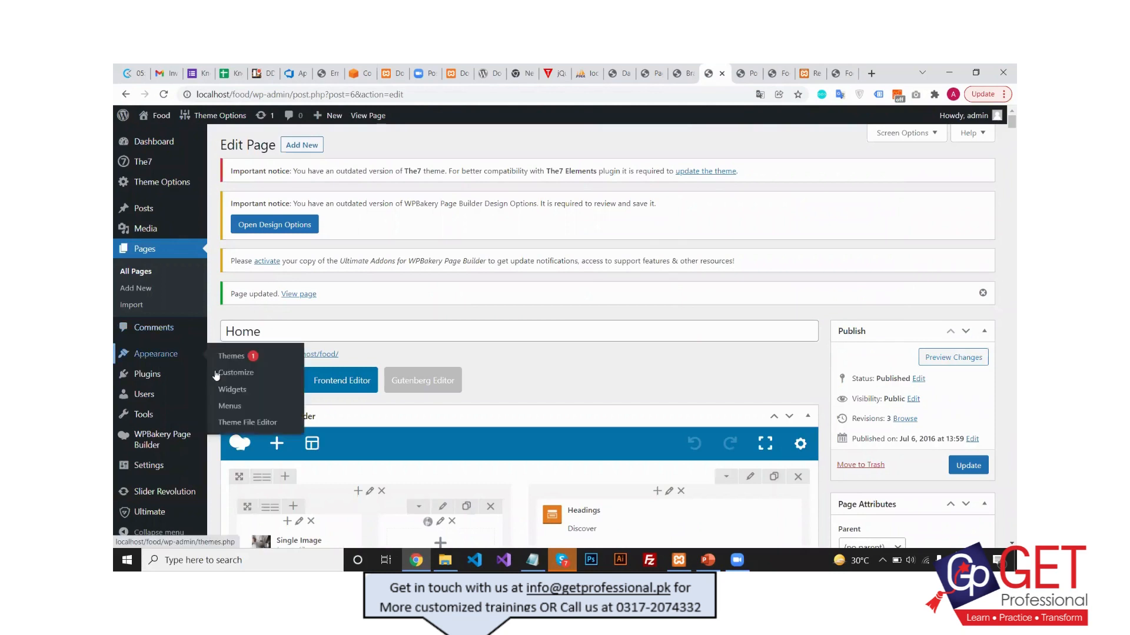
click(230, 406)
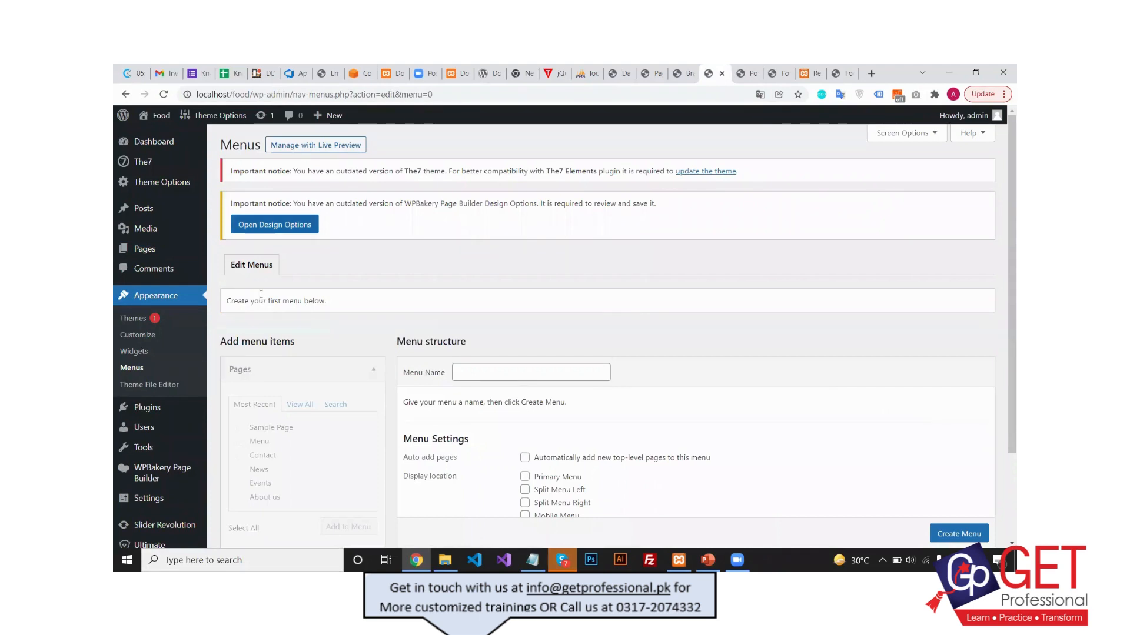
scroll(524, 321, down, 1)
scroll(522, 328, down, 2)
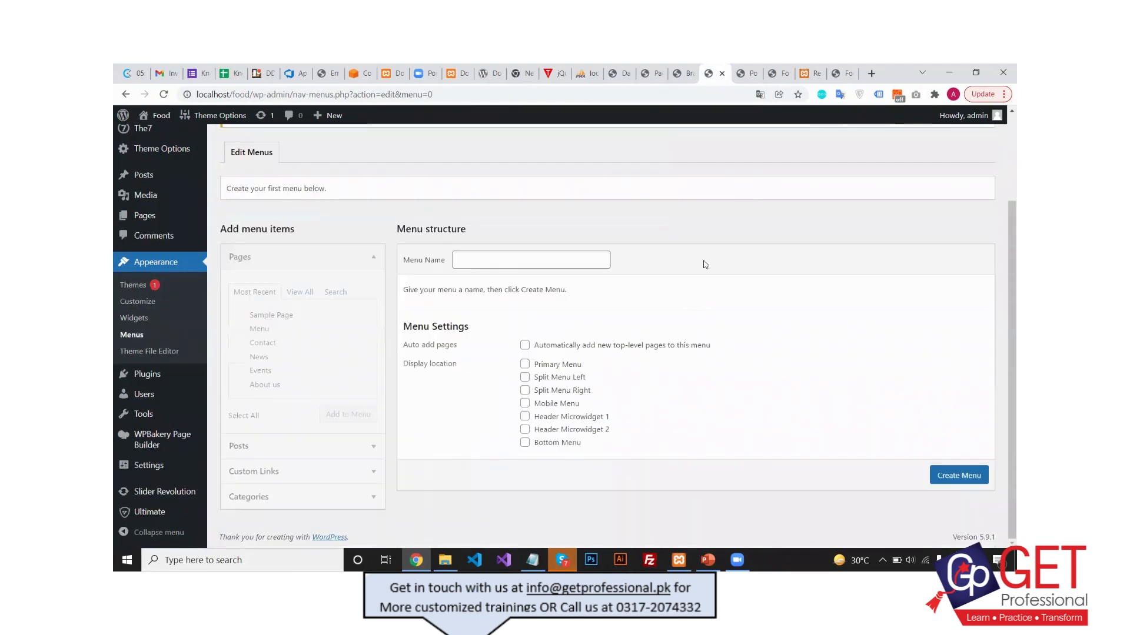
scroll(393, 283, up, 3)
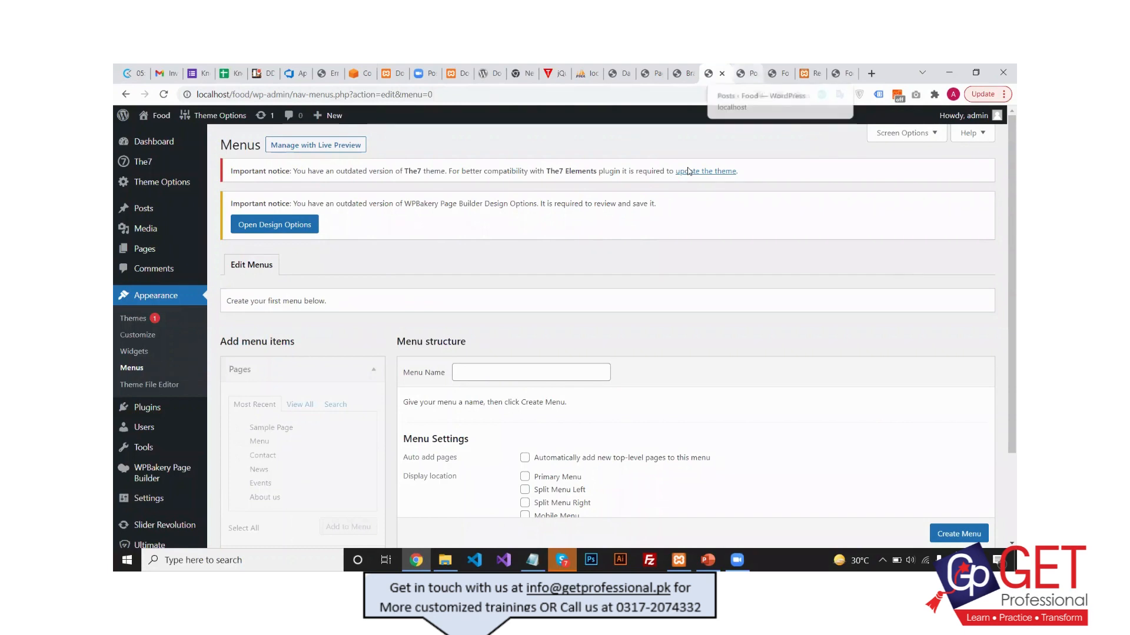
key(ctrl+Tab)
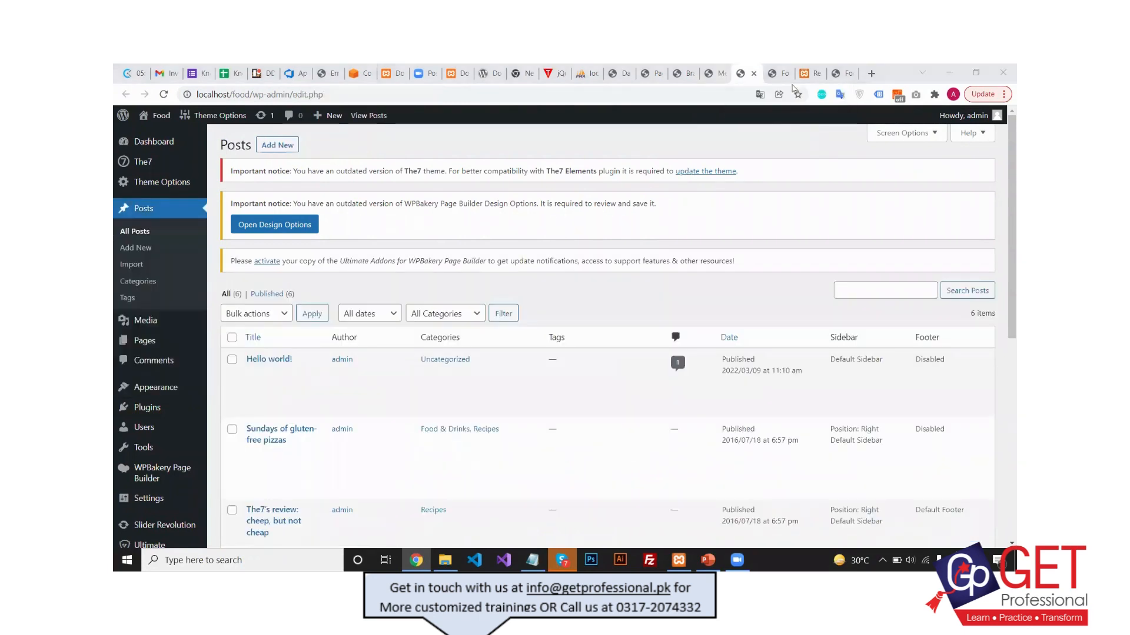
key(ctrl+shift+Tab)
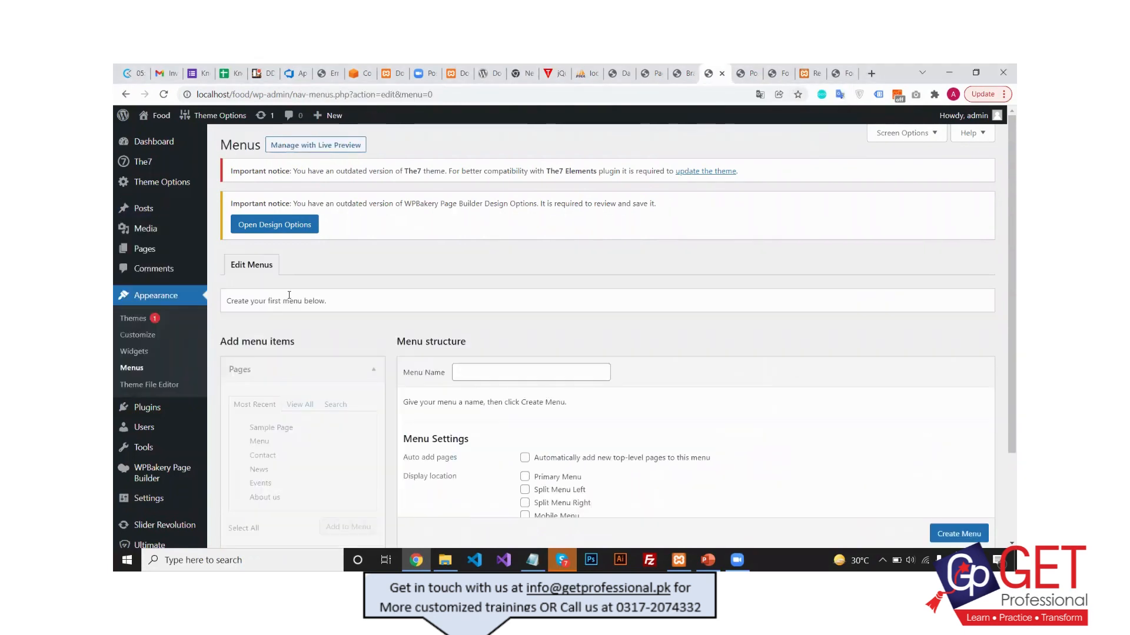
scroll(289, 235, down, 2)
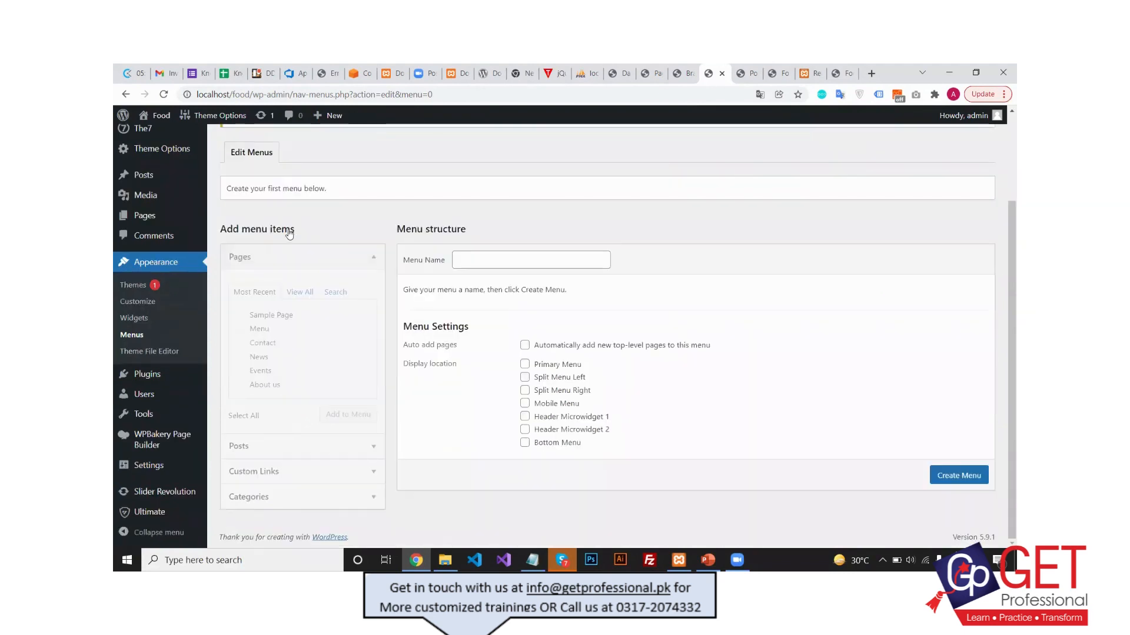
scroll(294, 239, up, 2)
scroll(303, 242, down, 1)
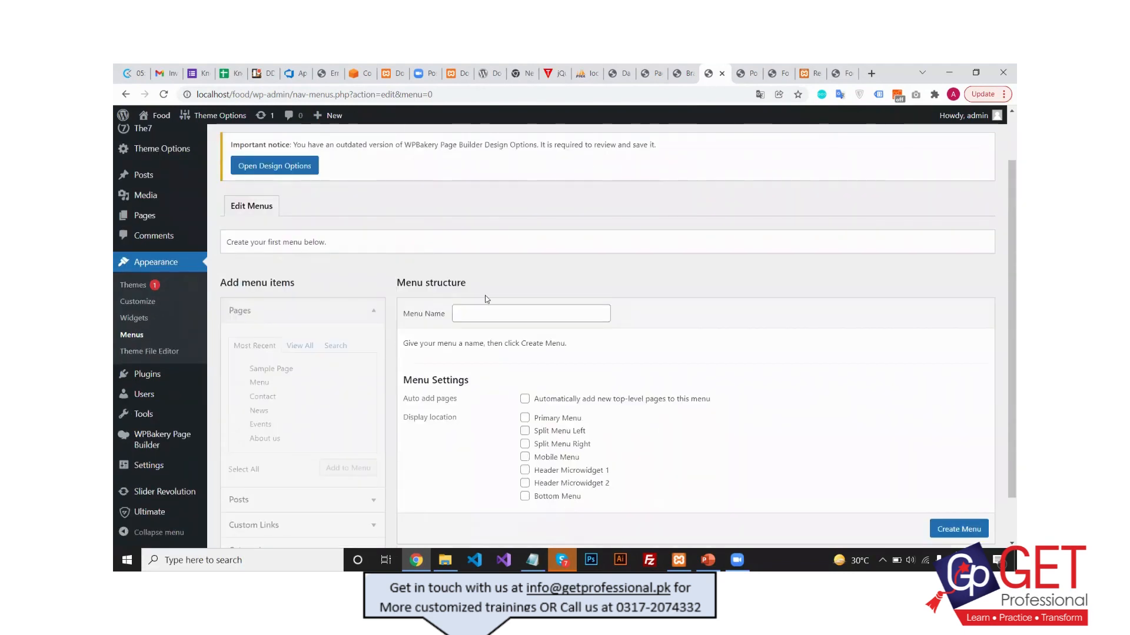
scroll(954, 471, down, 1)
Step: Create a menu named 'Food MEnu' assigned to the Primary Menu location
click(955, 474)
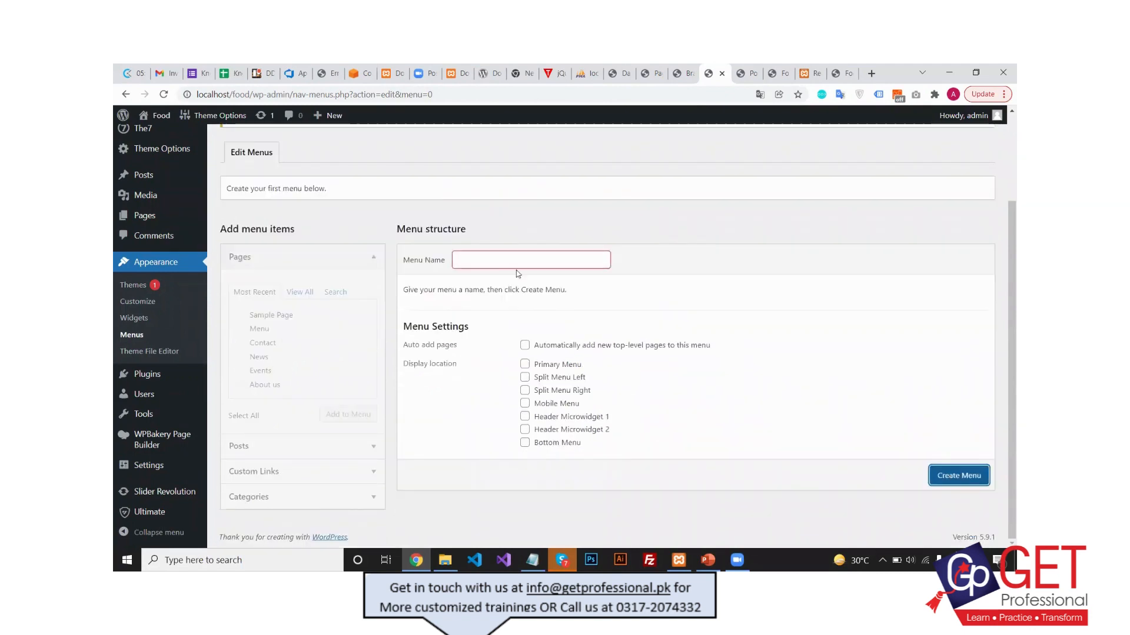
click(517, 268)
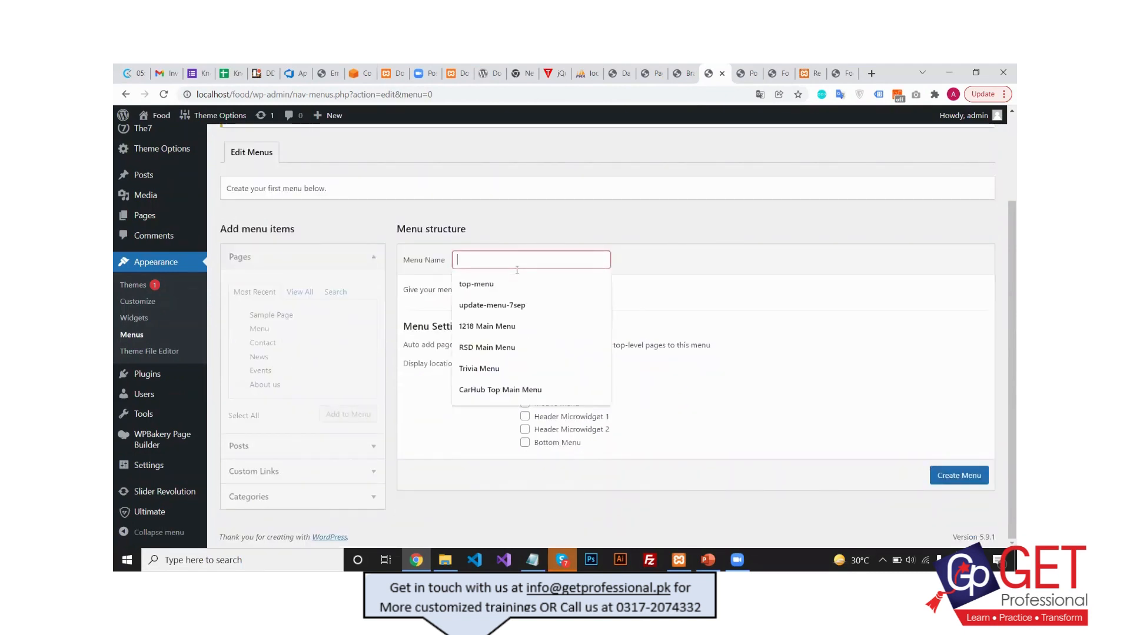
text(Food MEnu)
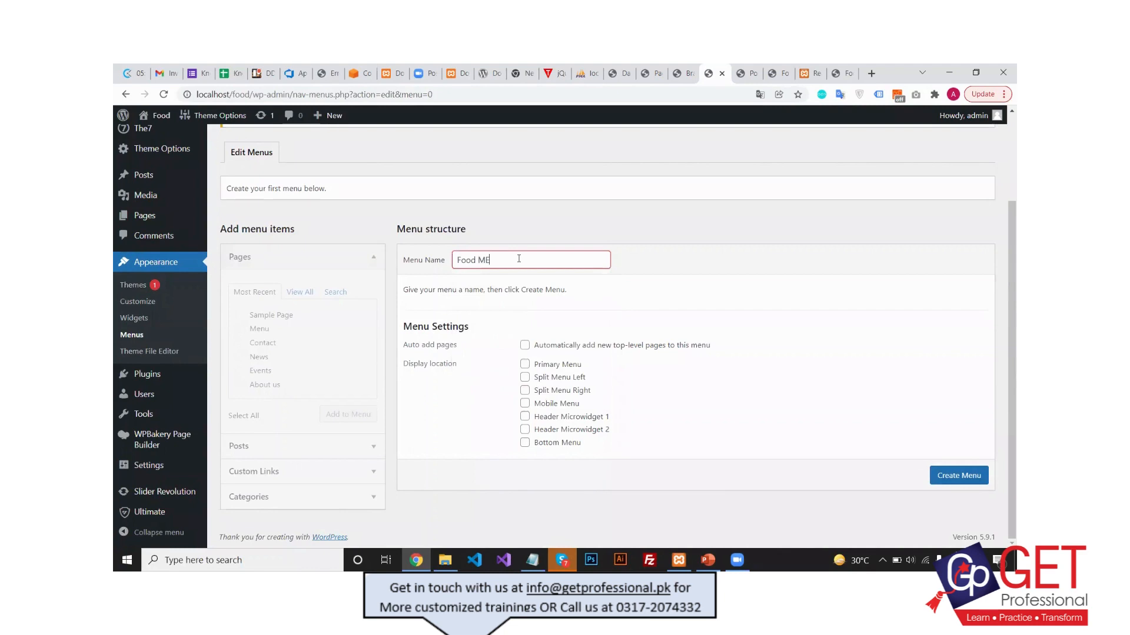
click(552, 364)
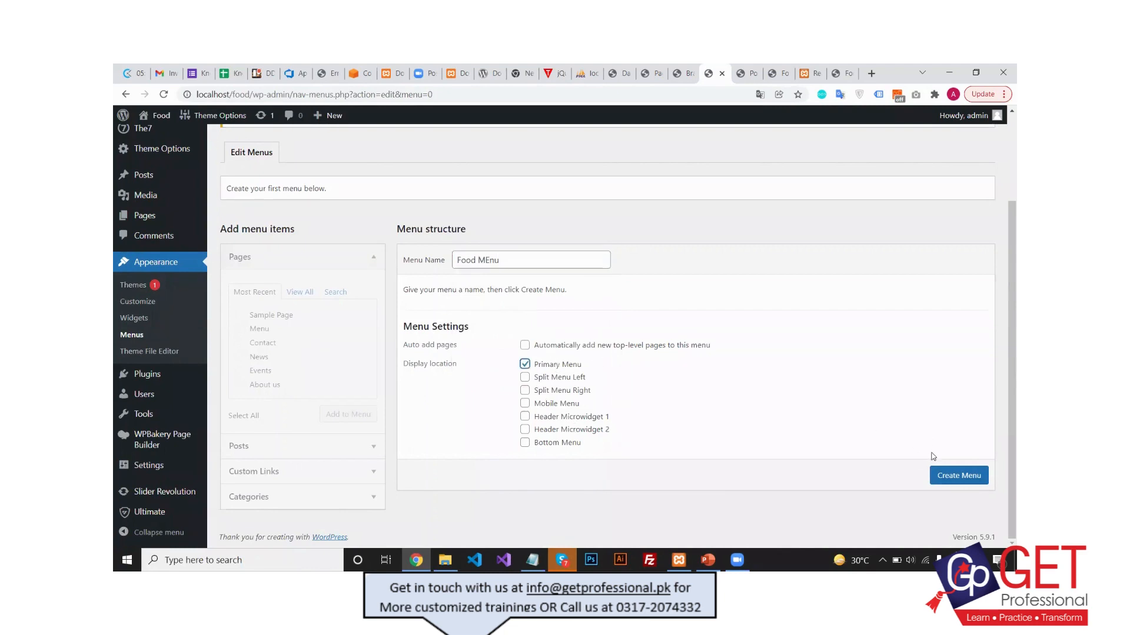
click(951, 476)
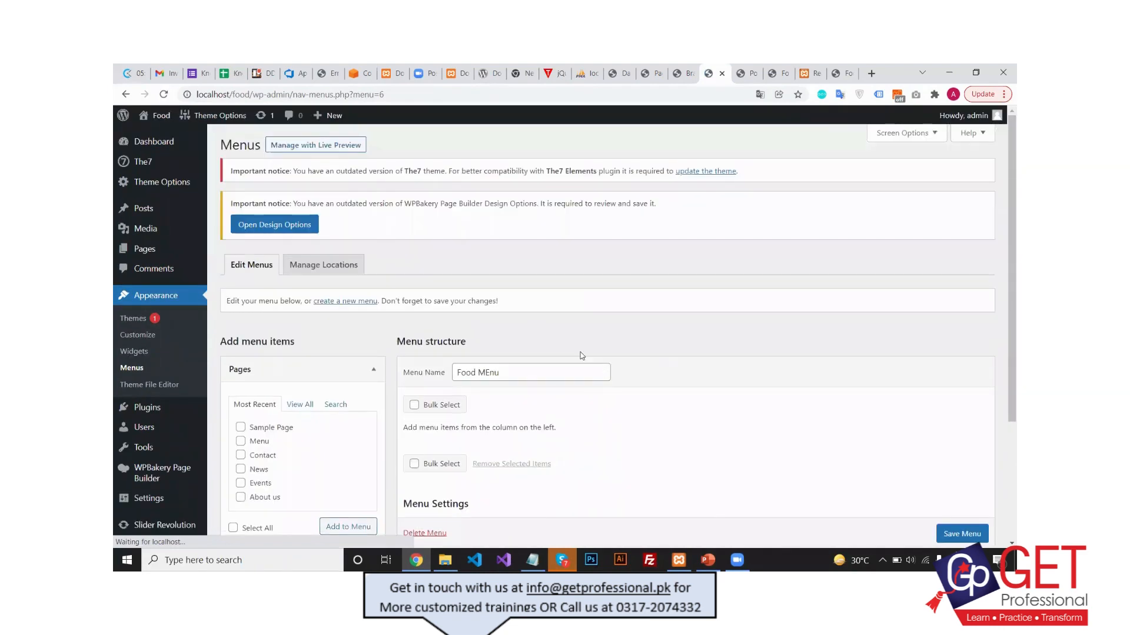
scroll(581, 355, down, 3)
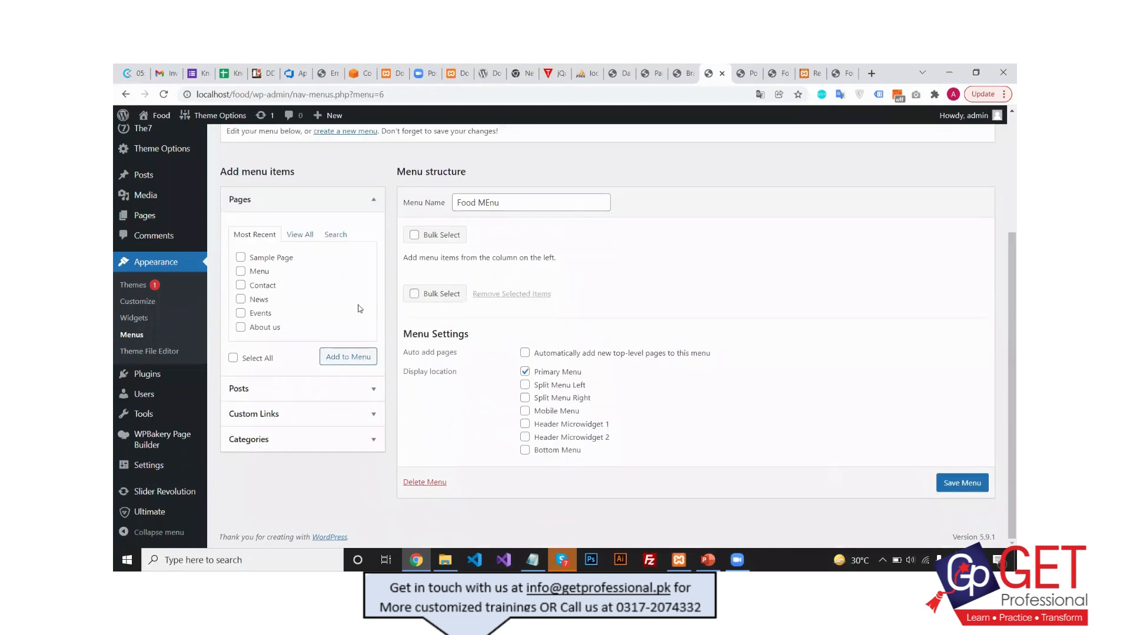
Step: Add the Contact, Events, About us and Home pages to Food MEnu
click(240, 286)
click(241, 313)
click(241, 328)
click(331, 357)
click(336, 235)
text(Home)
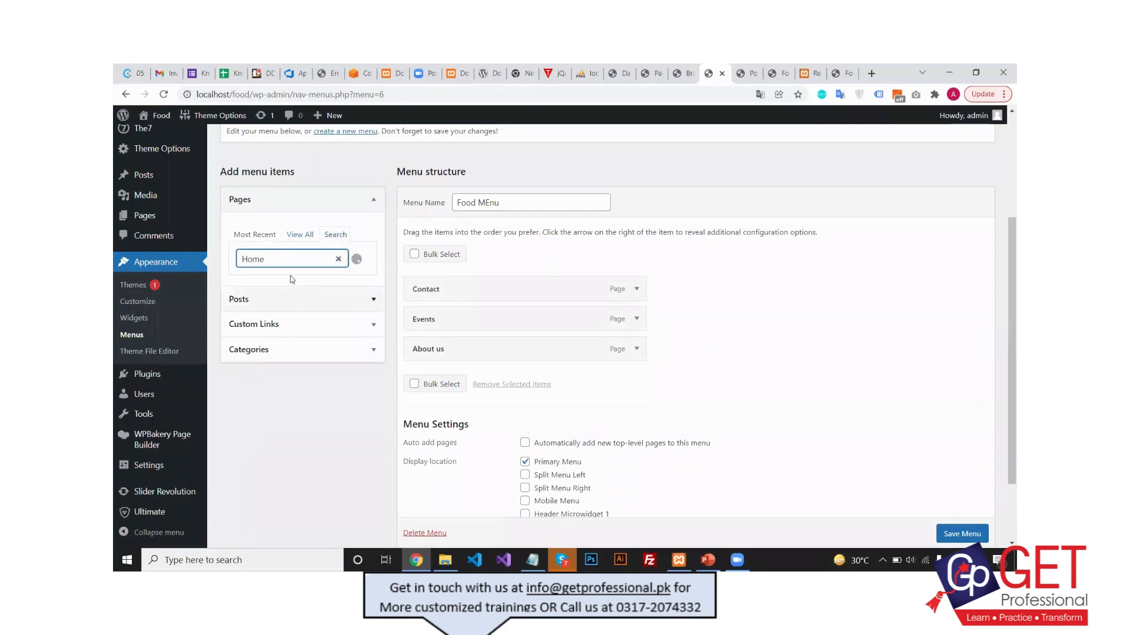
click(241, 297)
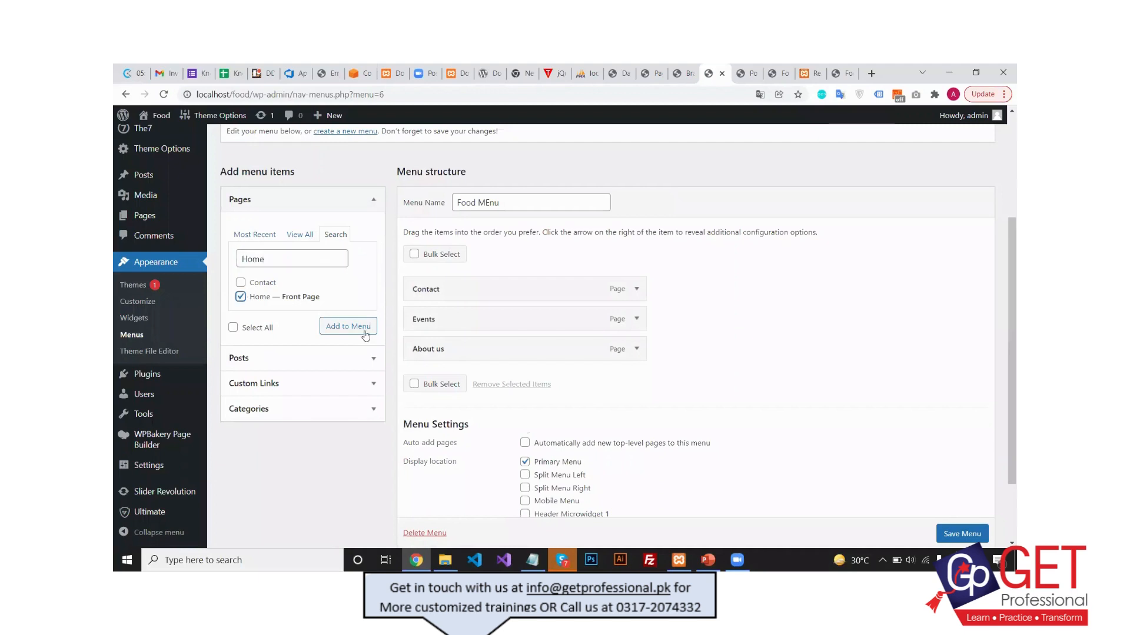
click(365, 331)
Step: Reorder the menu items to Home, About us, Events, Contact
drag(470, 379, 458, 294)
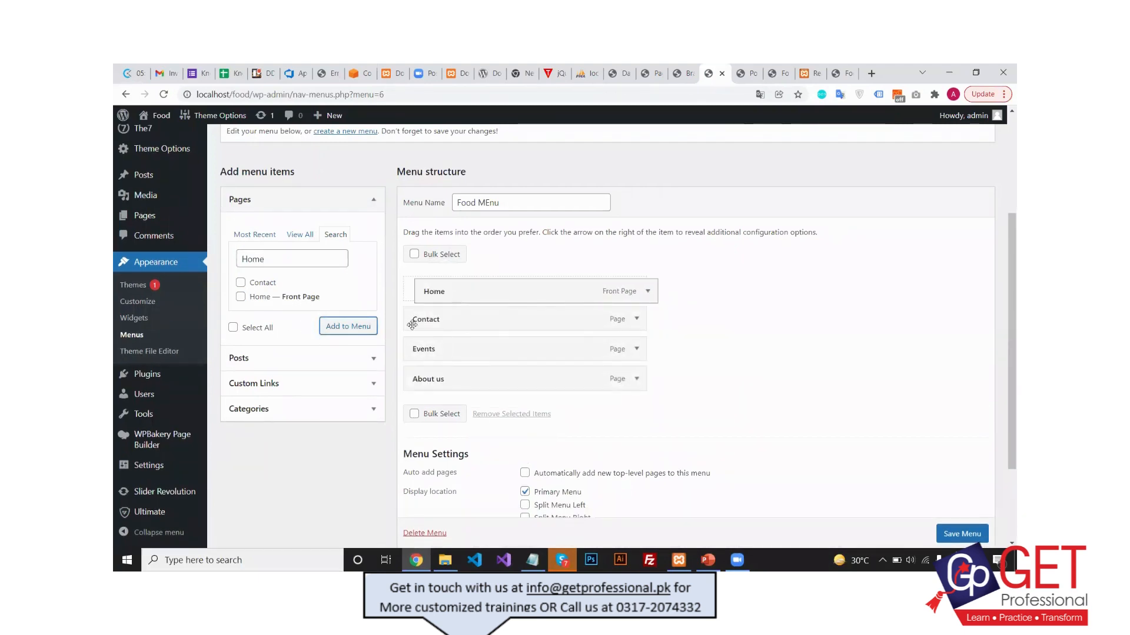
drag(462, 385, 461, 318)
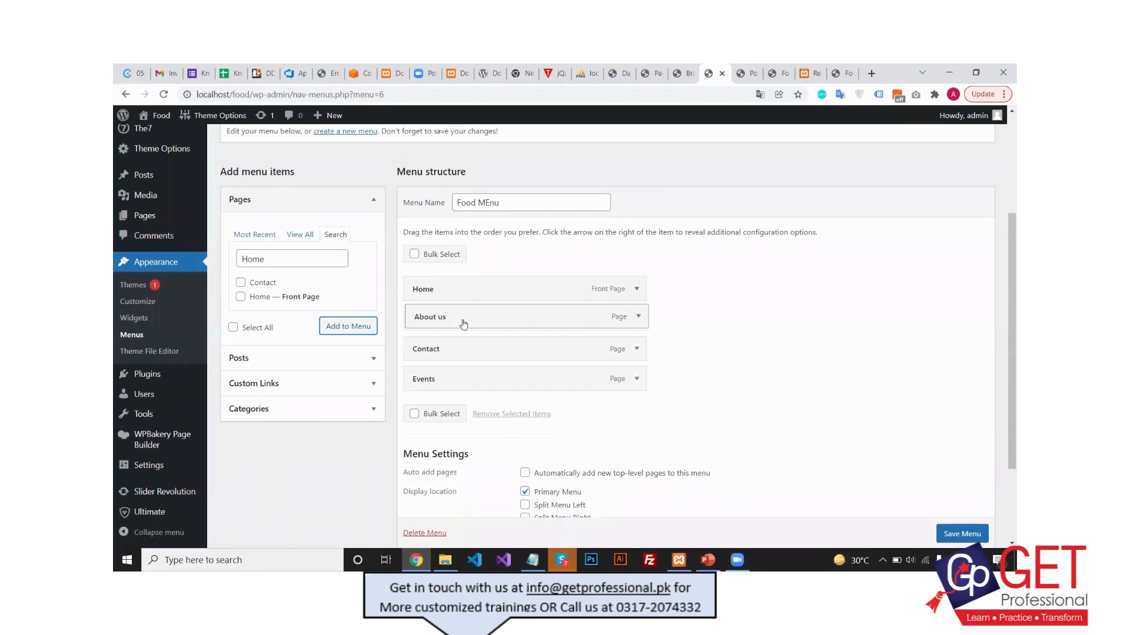
drag(460, 339, 424, 352)
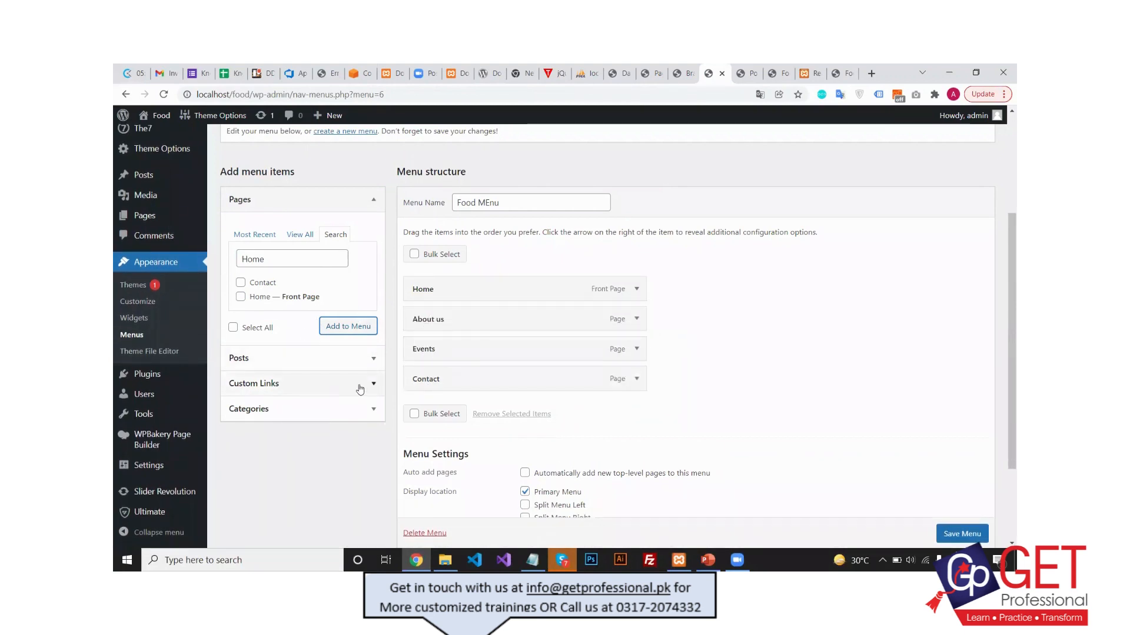
click(366, 358)
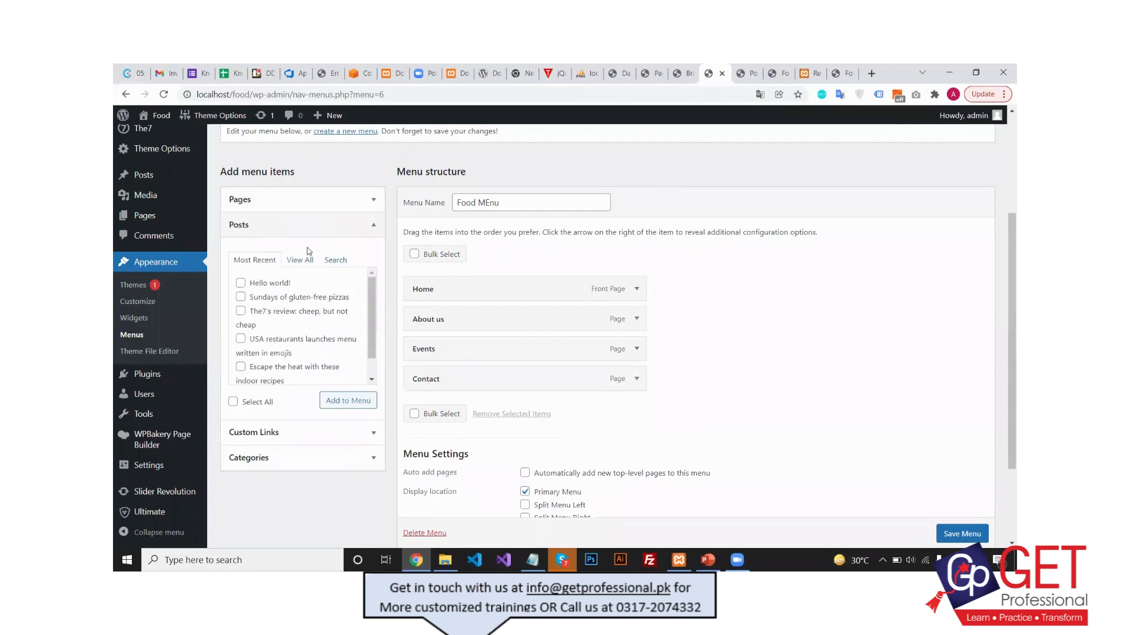
Step: Expand Custom Links and set the link URL to #
scroll(272, 329, down, 1)
scroll(273, 330, up, 1)
click(245, 435)
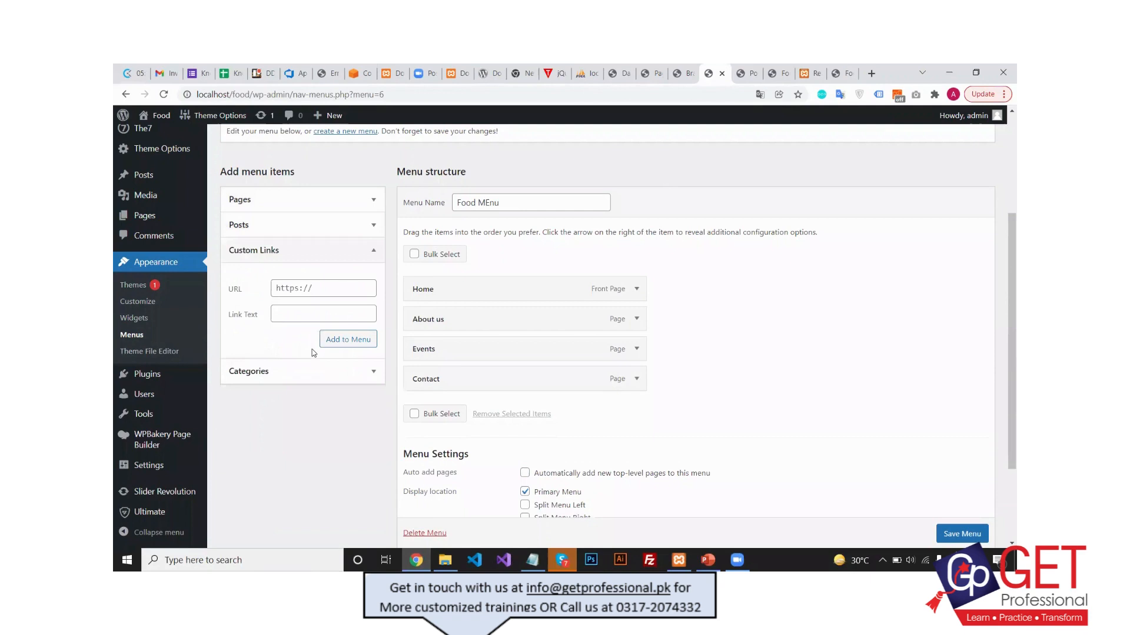
click(311, 290)
key(ctrl+a)
text(#)
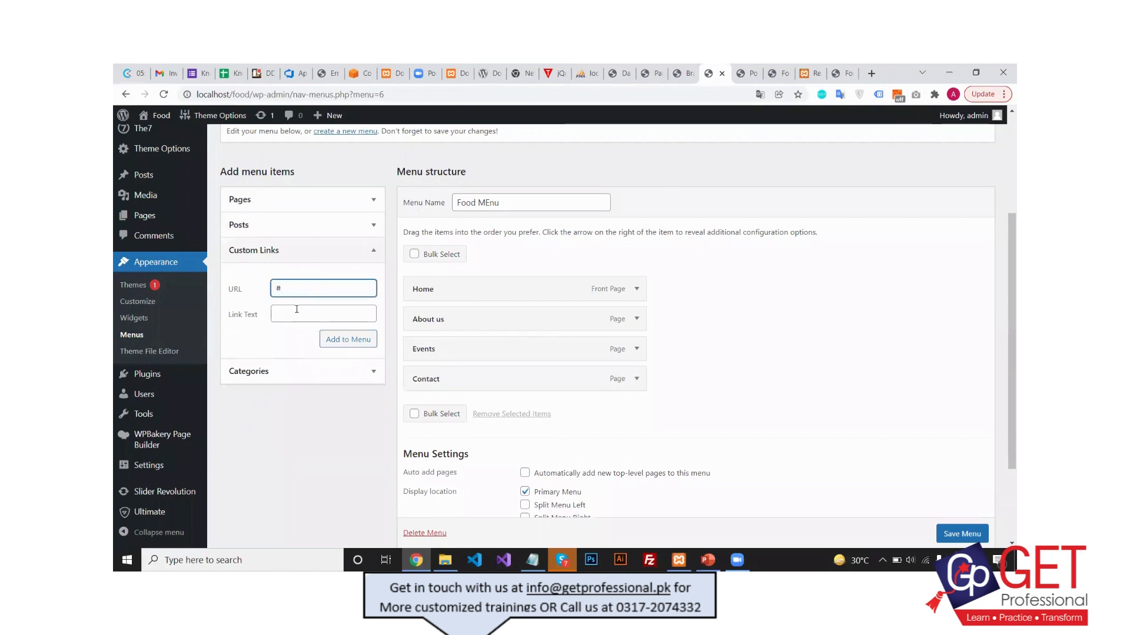
click(296, 309)
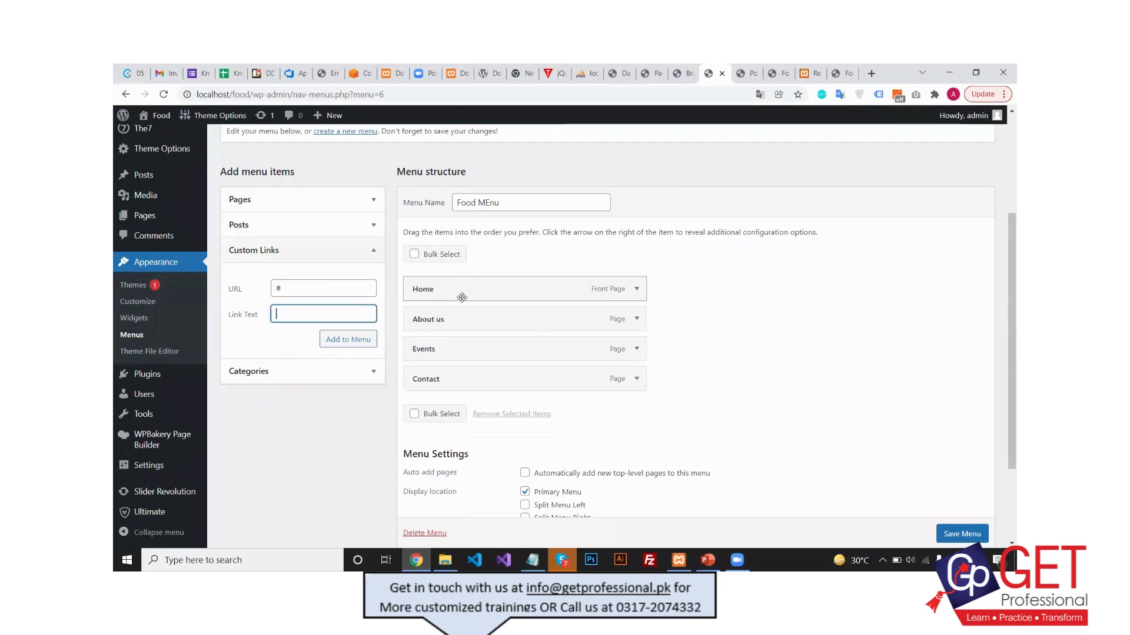
Step: Label the custom link 'Menu', add it, and place it between About us and Events
text(Foo)
key(BackSpace)
key(BackSpace)
key(BackSpace)
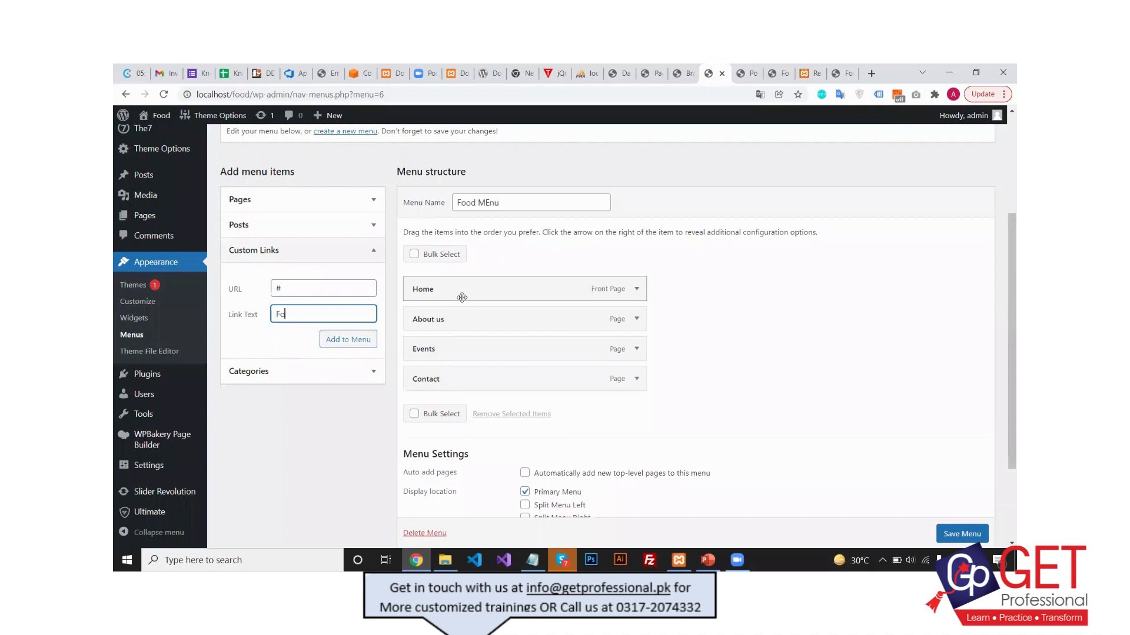
text(MEnu)
key(Left)
key(Left)
key(Left)
key(BackSpace)
key(Delete)
text(Me)
click(352, 341)
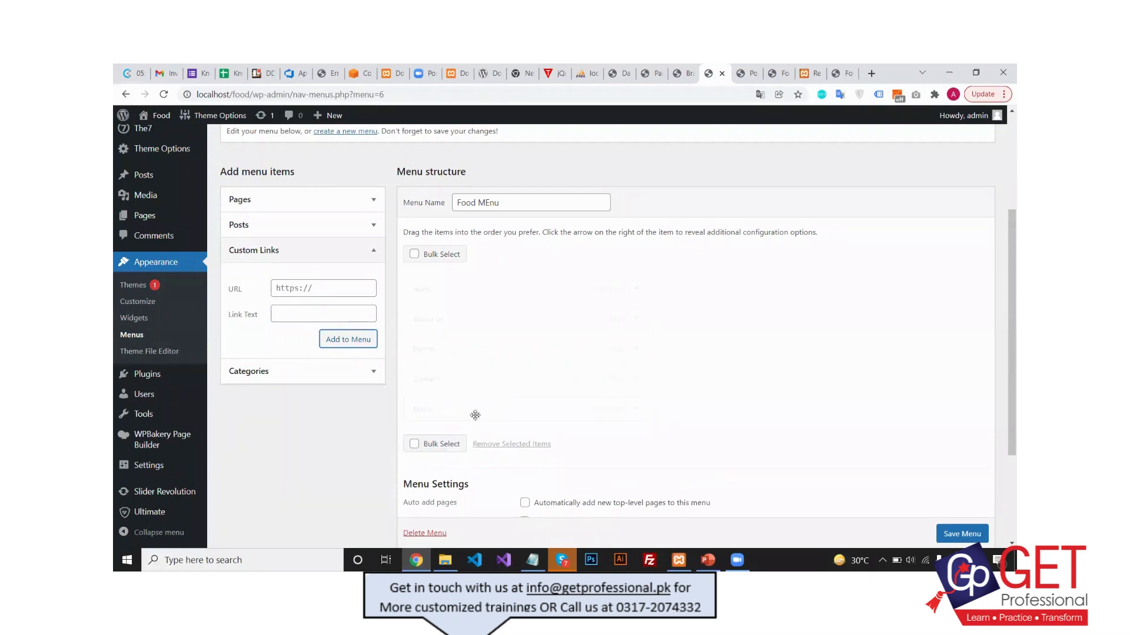
drag(476, 416, 482, 350)
scroll(800, 434, down, 3)
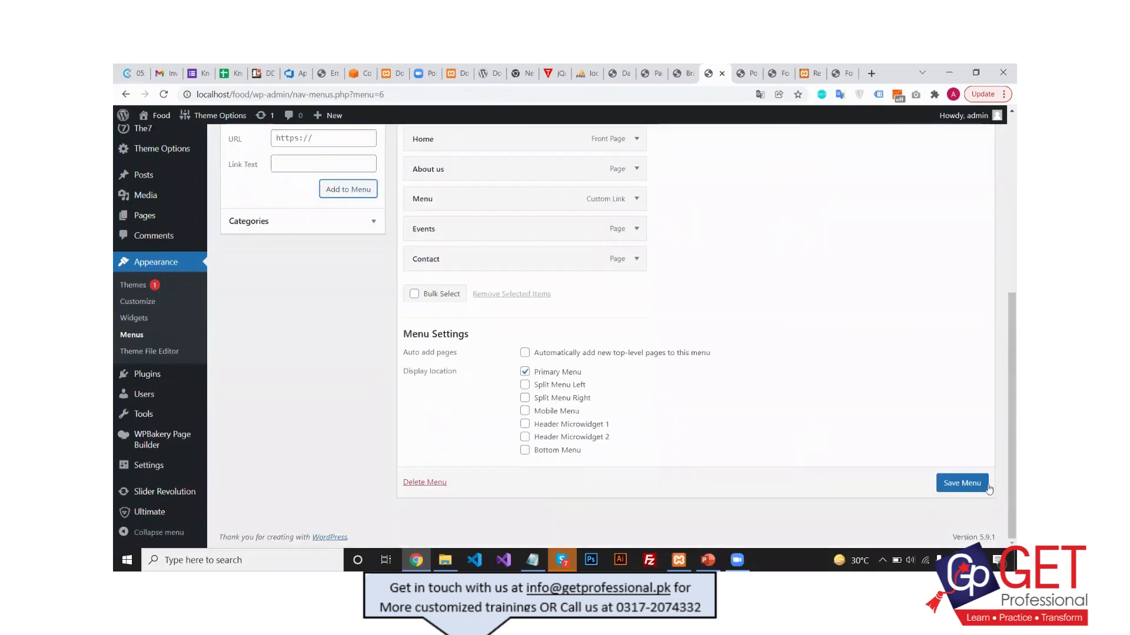
Step: Save Food MEnu and reload localhost/food to see the new header navigation
click(970, 484)
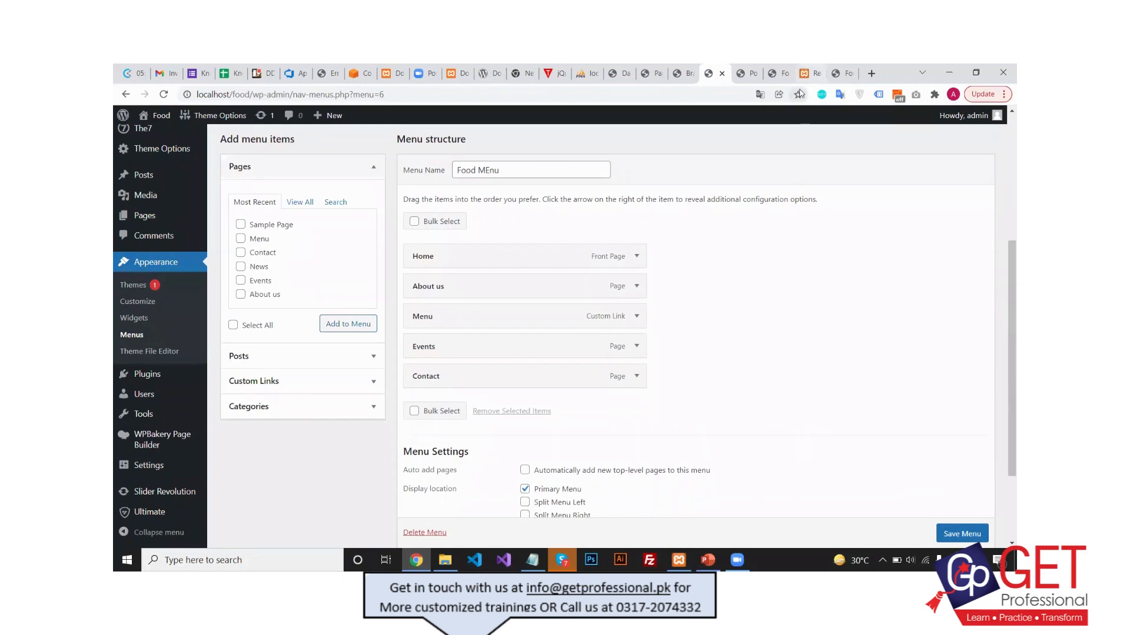
click(815, 73)
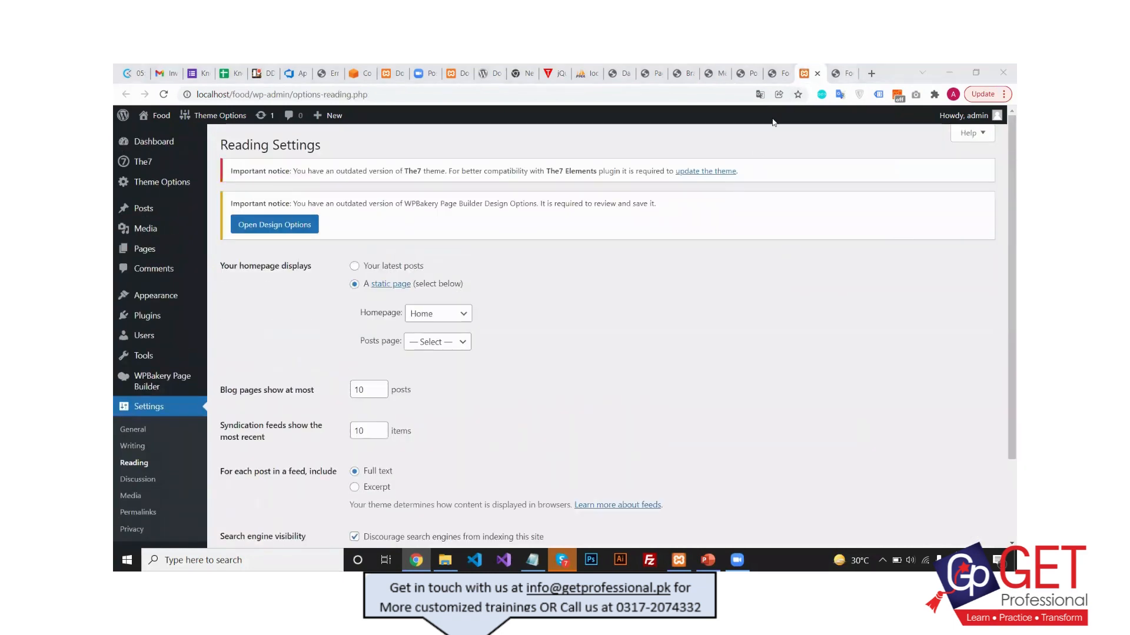
key(ctrl+Tab)
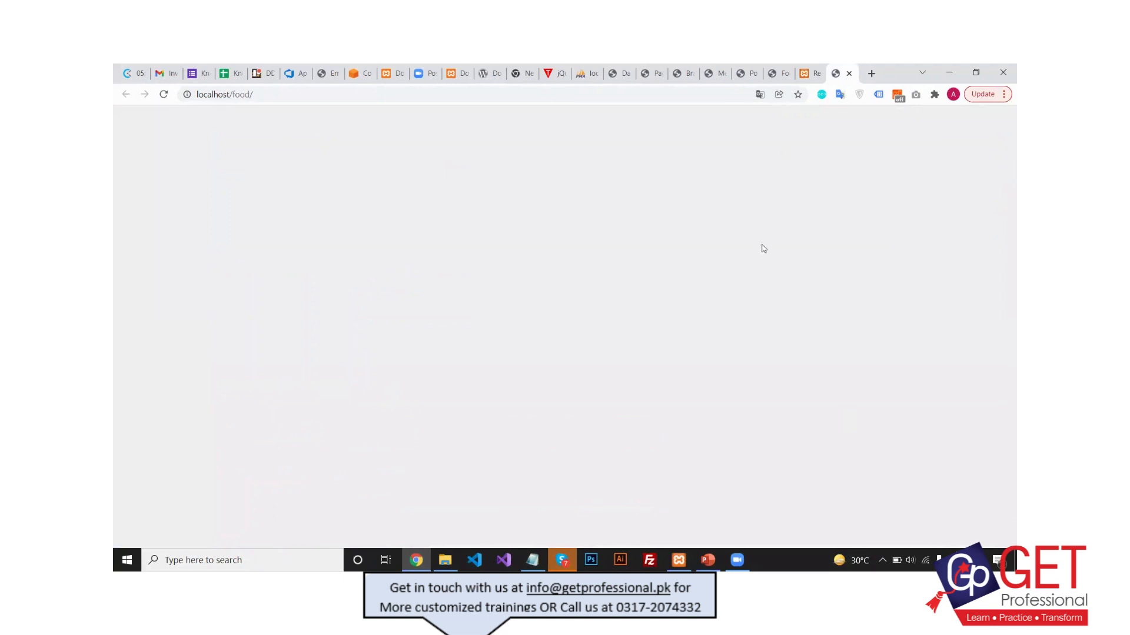
key(F5)
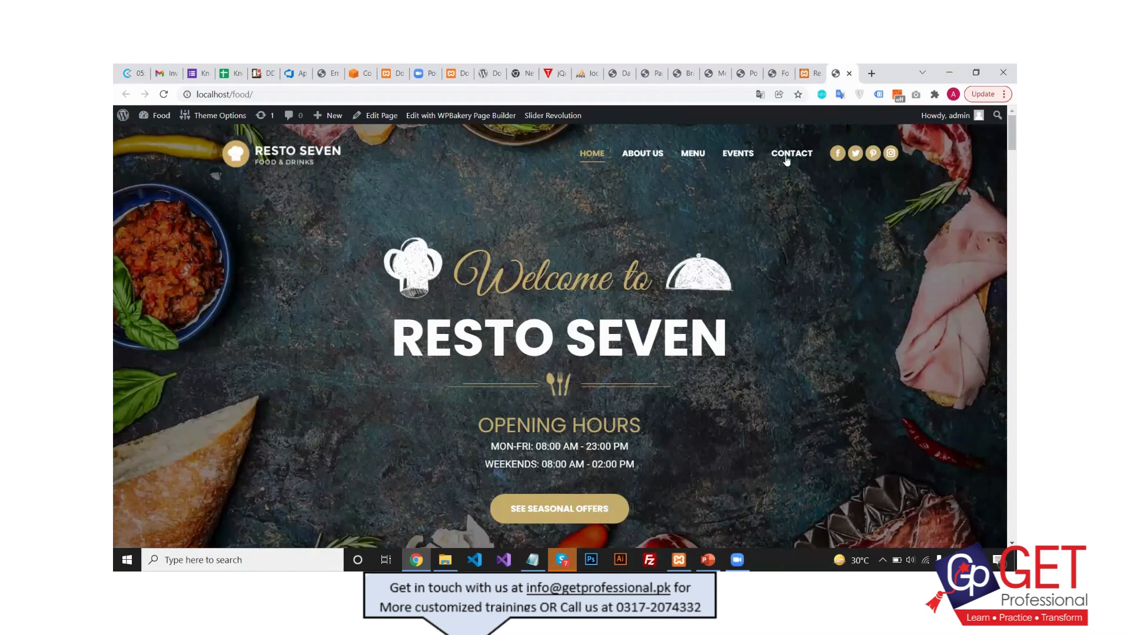
Step: Return to the saved Food MEnu editor and scroll through the Menus page
click(722, 74)
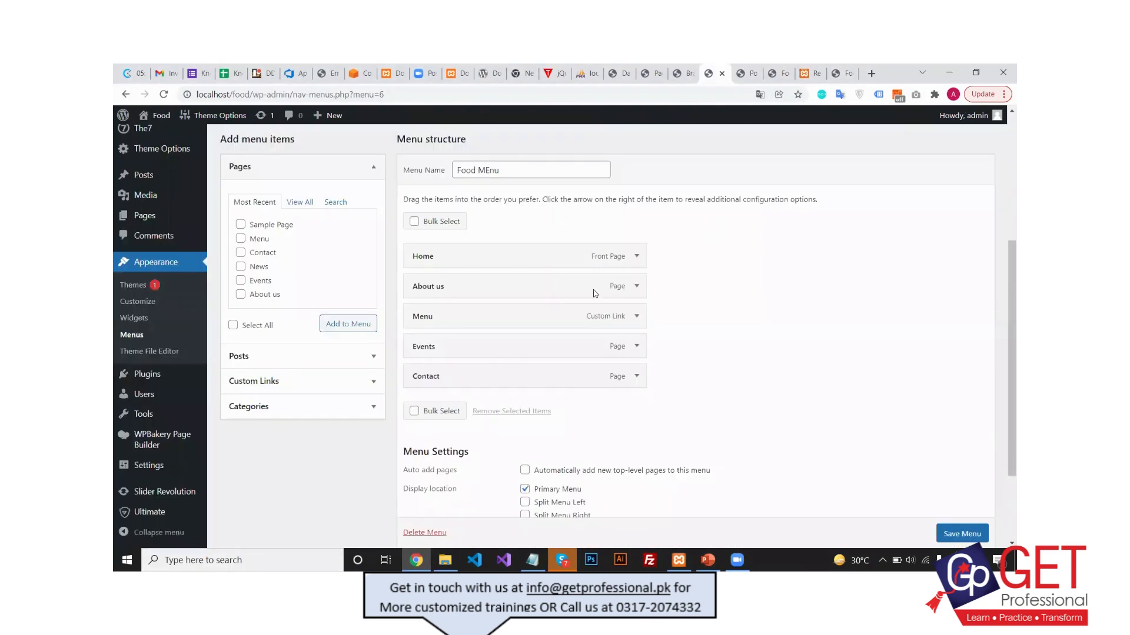
scroll(593, 290, down, 2)
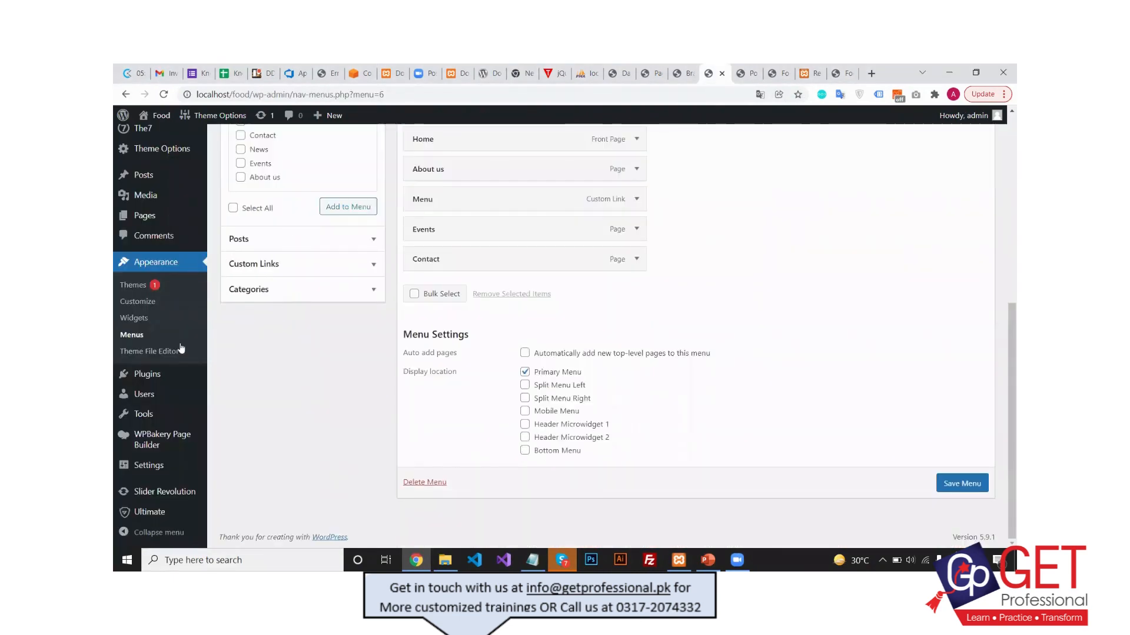
scroll(172, 379, up, 4)
scroll(173, 380, down, 2)
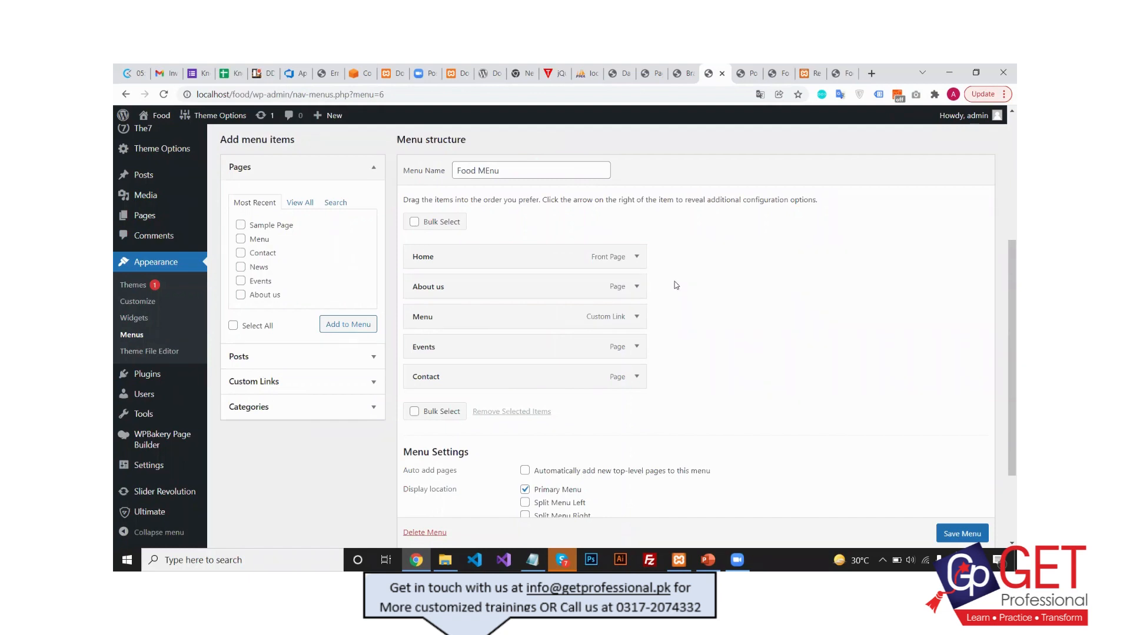
scroll(675, 282, down, 1)
scroll(645, 163, down, 2)
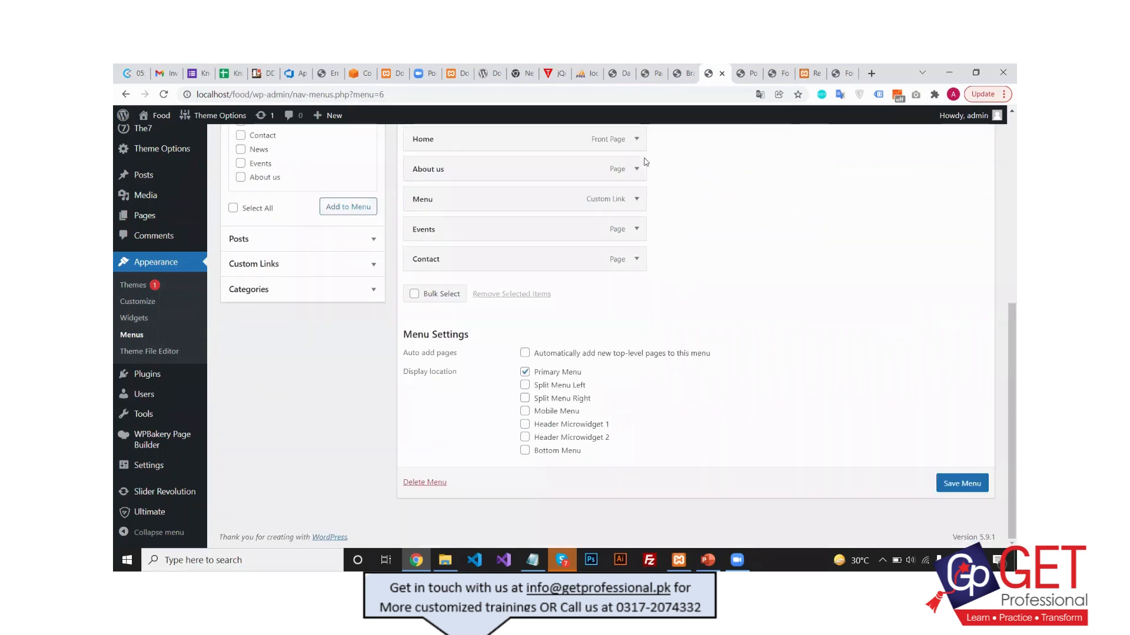
scroll(574, 284, up, 1)
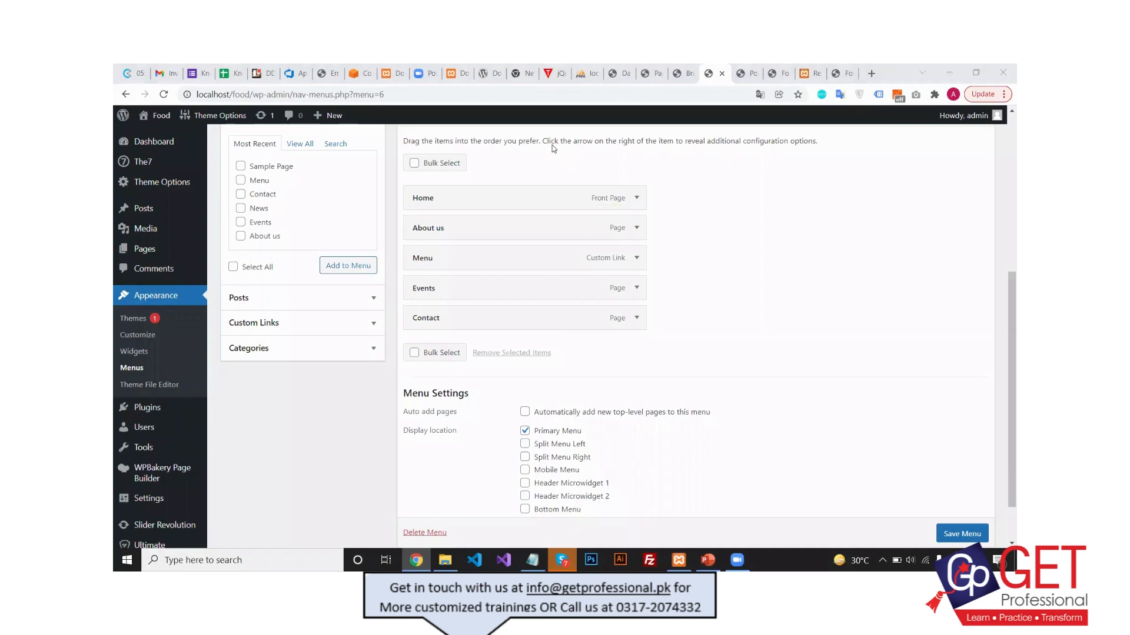
scroll(363, 283, up, 5)
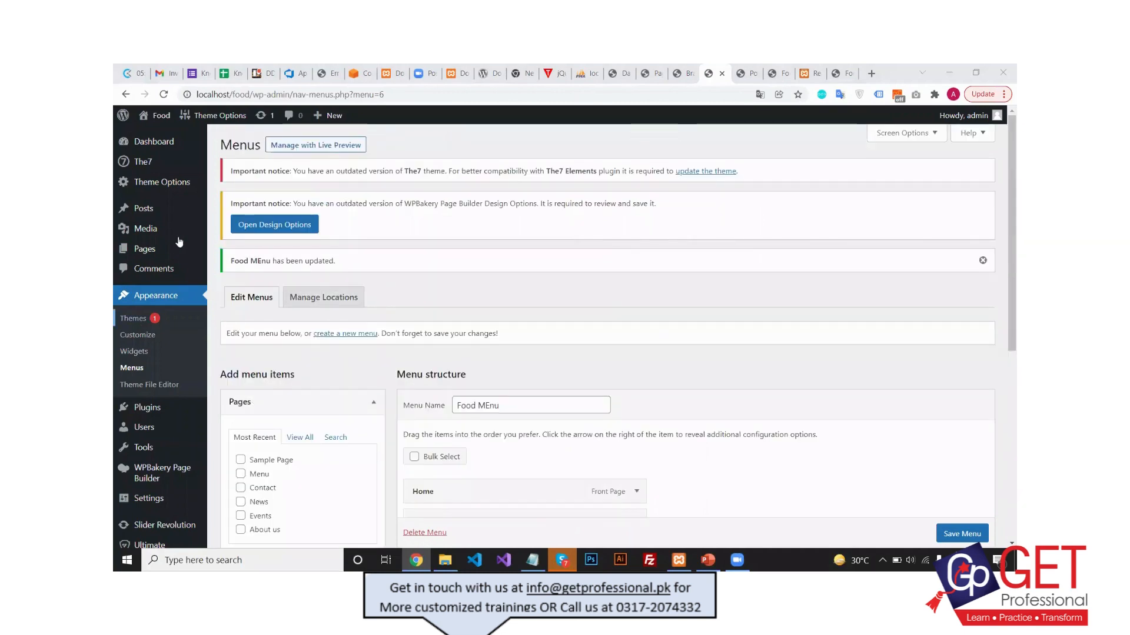
Step: Open Plugins > Add New in a new browser tab and switch to it
middle_click(150, 410)
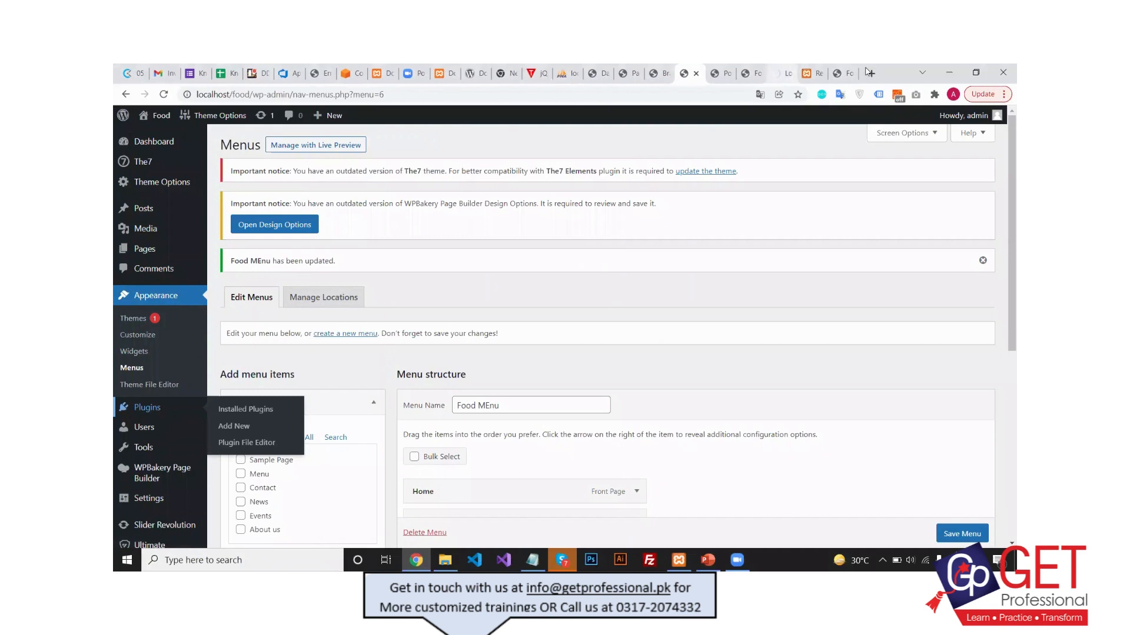
drag(784, 73, 725, 73)
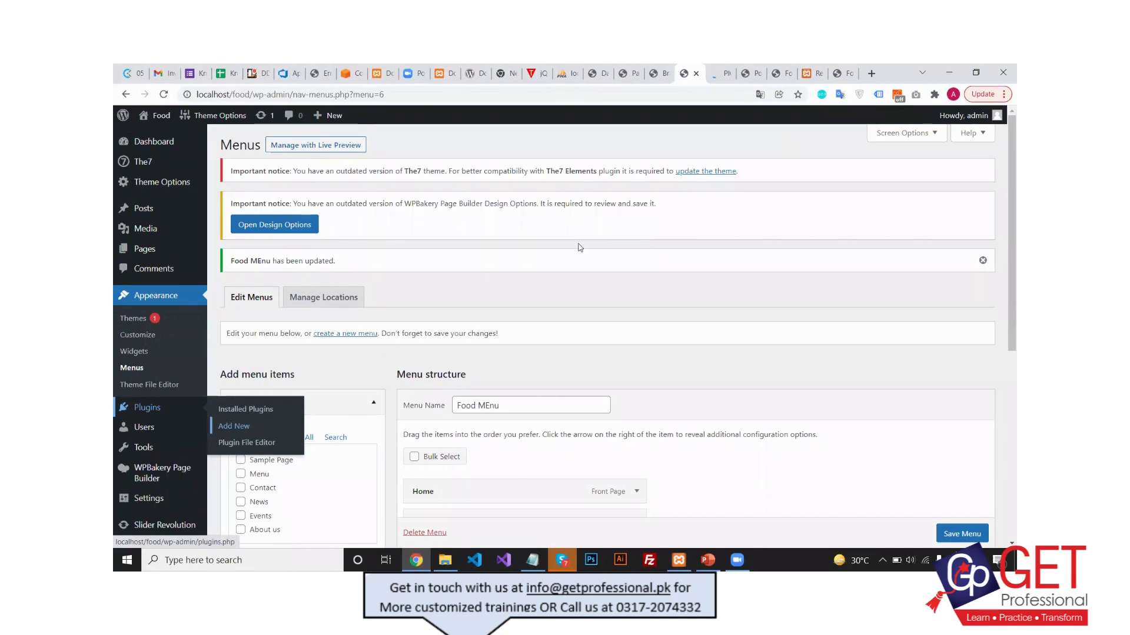
key(ctrl+Tab)
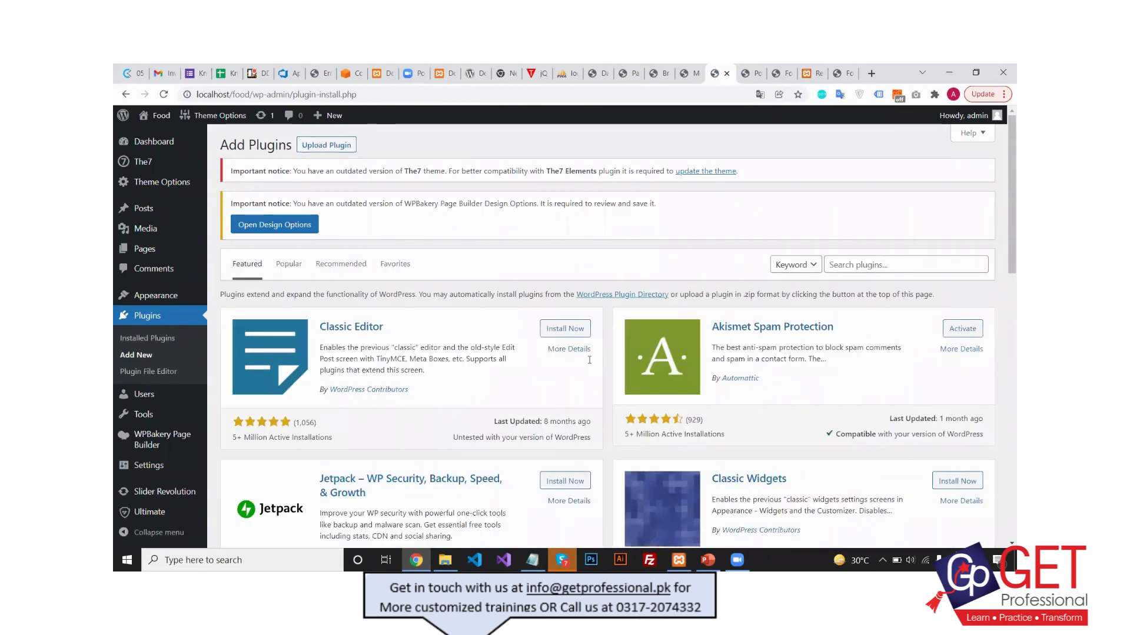
Step: Search plugins for 'Woocommerce', review the results, then bring up the food site folder in File Explorer
scroll(589, 360, down, 5)
scroll(876, 268, up, 5)
click(876, 268)
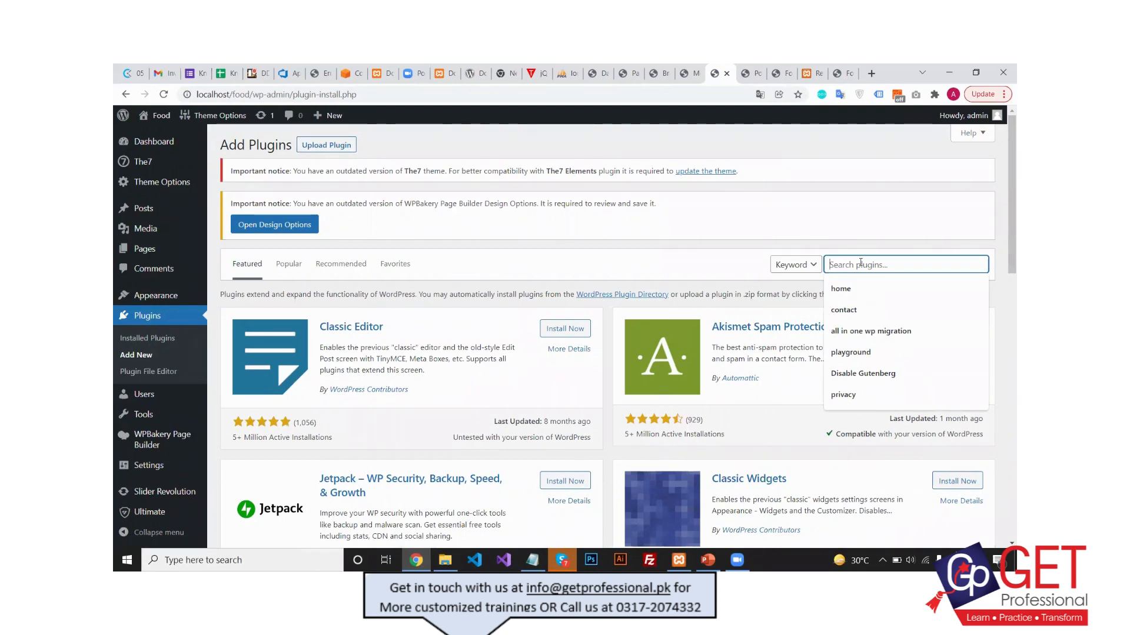
text(Wooc)
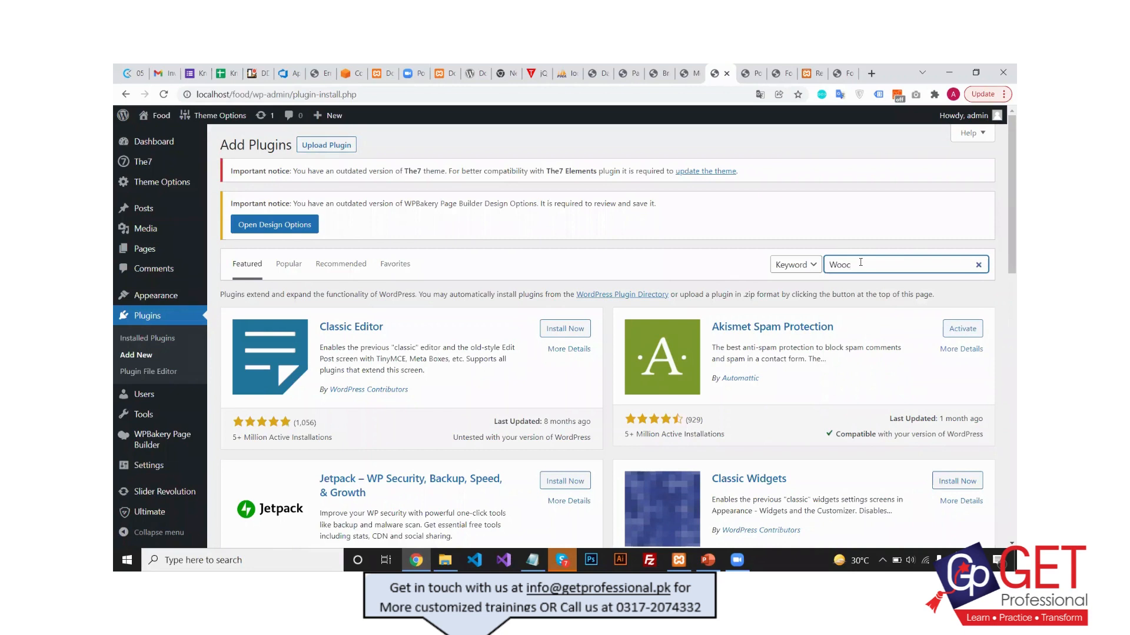
text(ommerce)
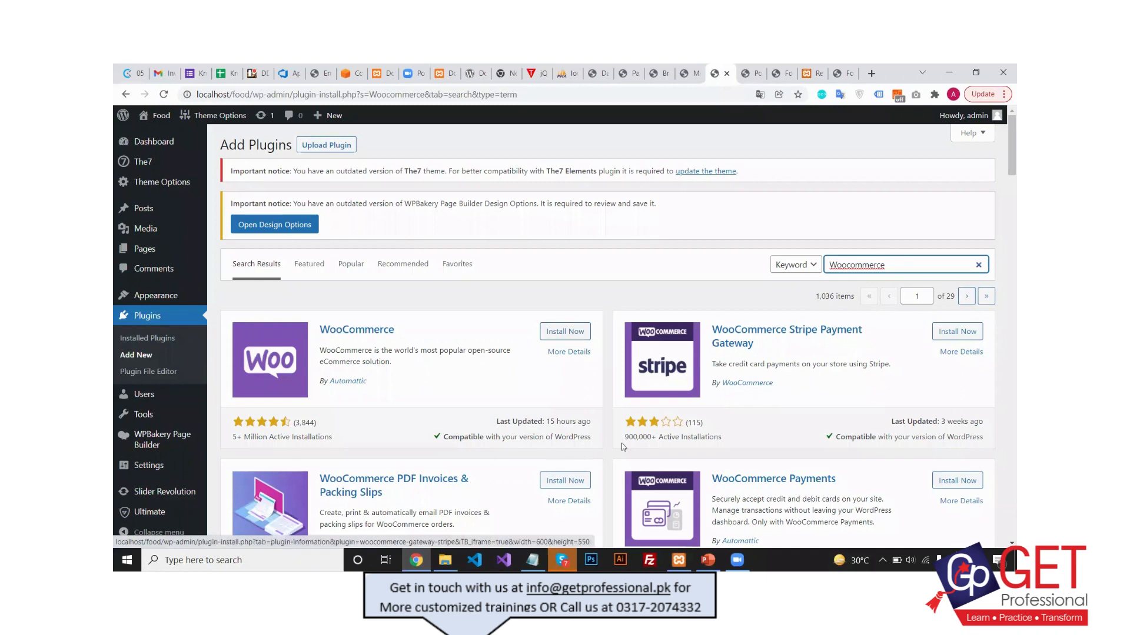
click(601, 127)
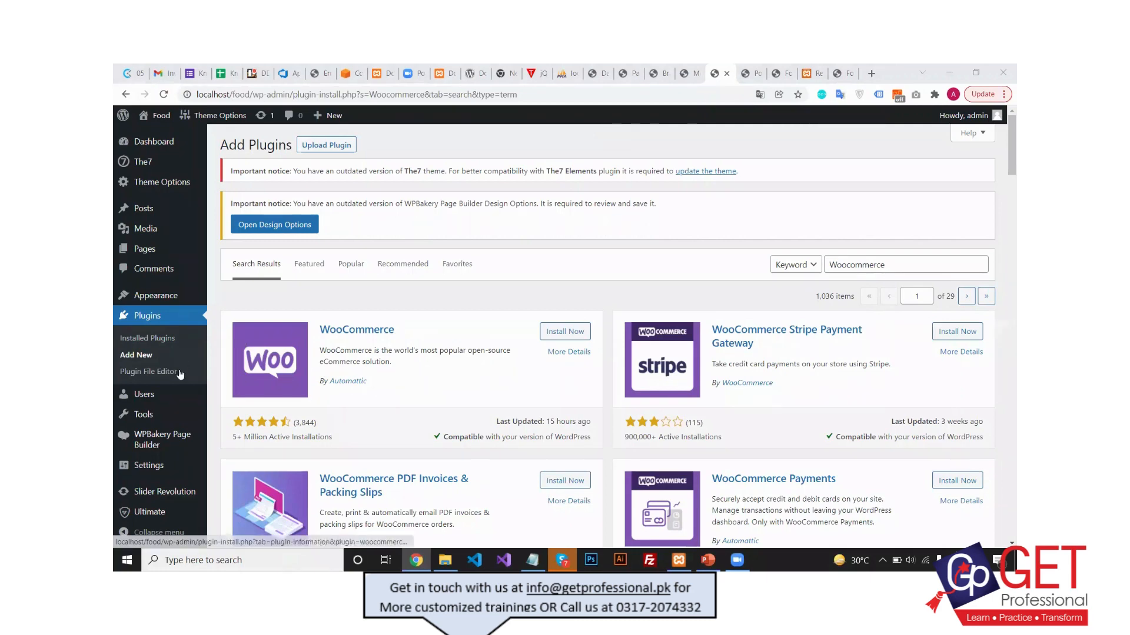
scroll(144, 411, down, 1)
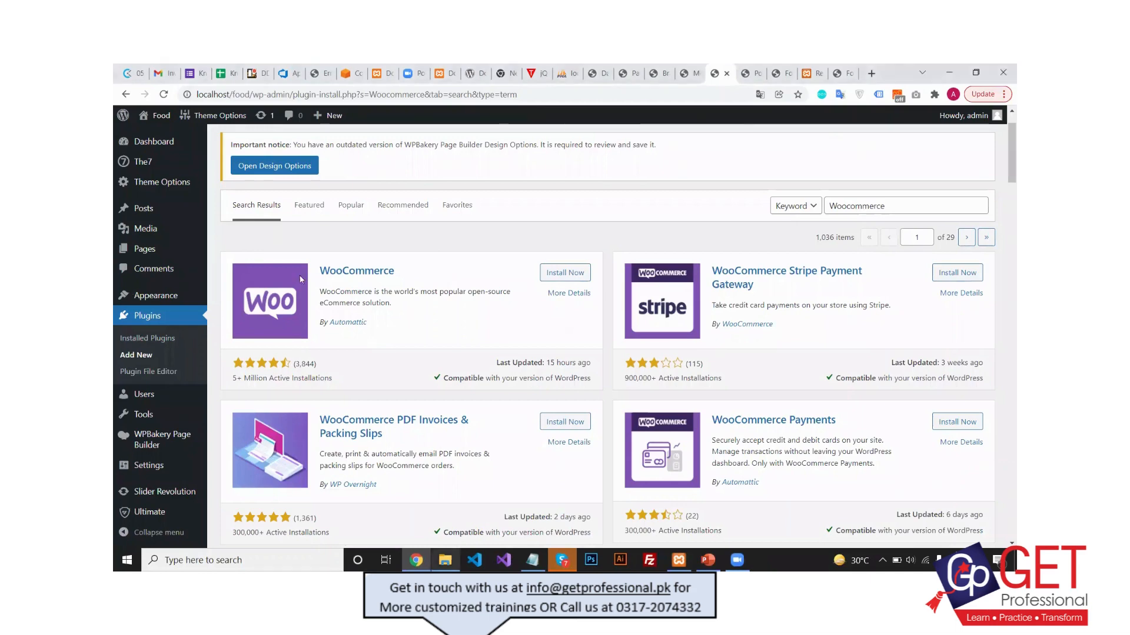
click(445, 560)
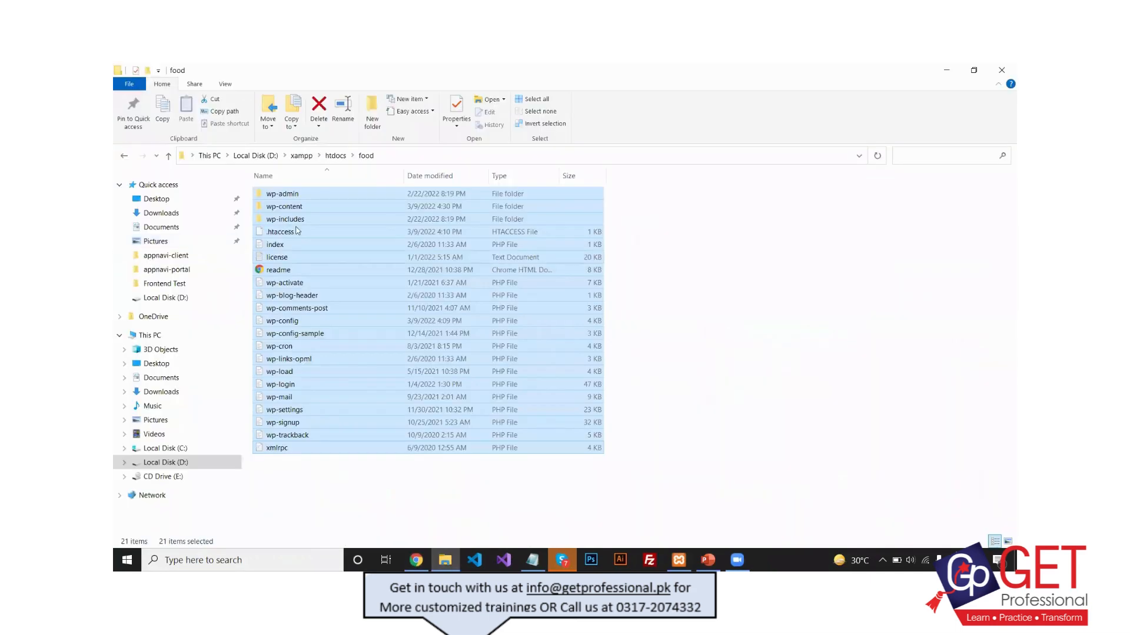
Step: Minimize the food folder window and switch the browser to the phpMyAdmin fooddb tab
click(946, 69)
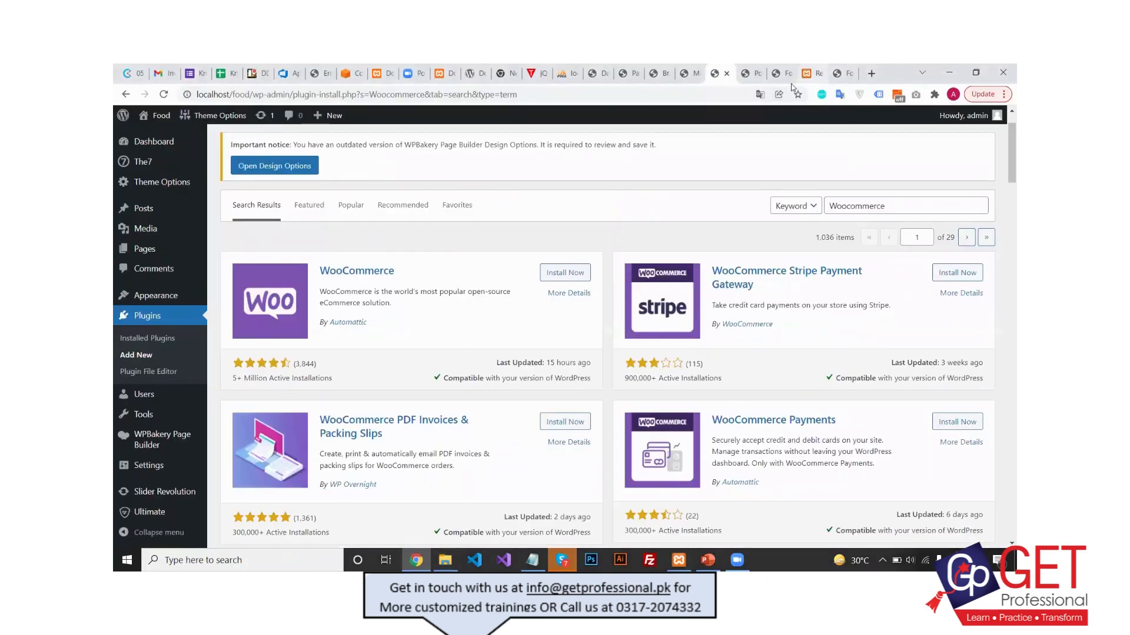
click(814, 73)
click(712, 73)
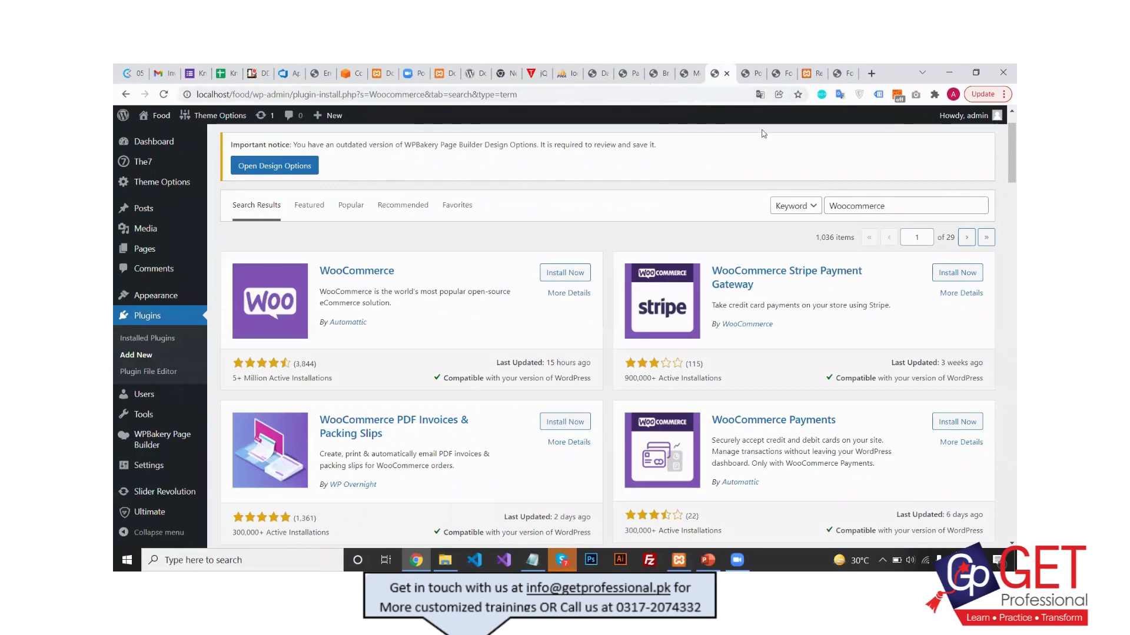
drag(565, 74, 569, 116)
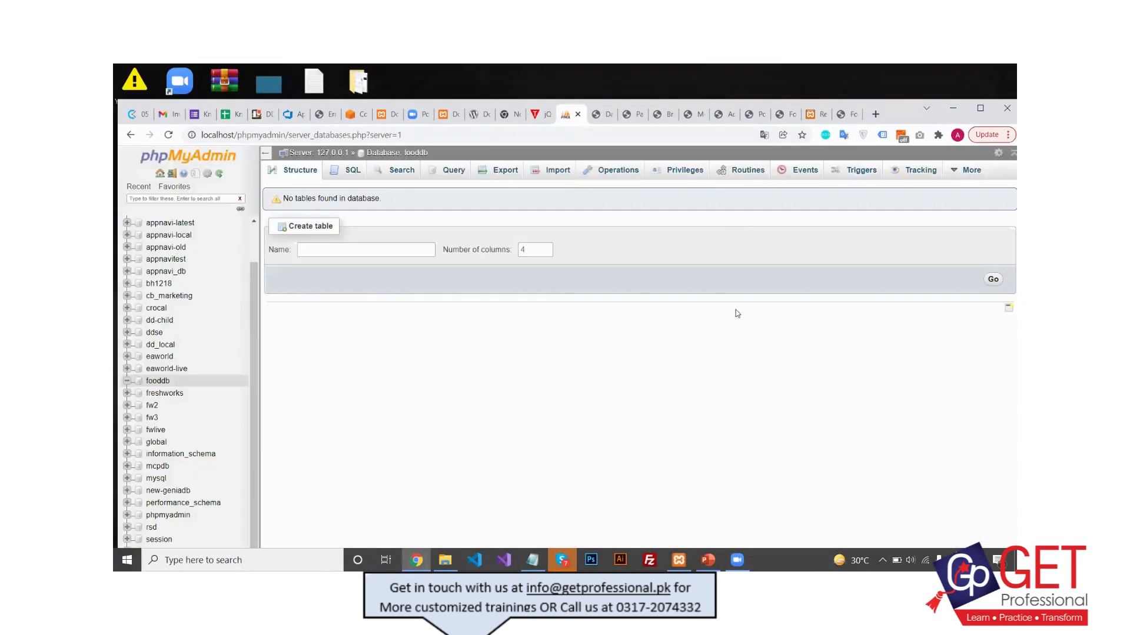
Step: Select the fooddb database and open its Export page (Quick method, SQL format)
scroll(173, 286, up, 1)
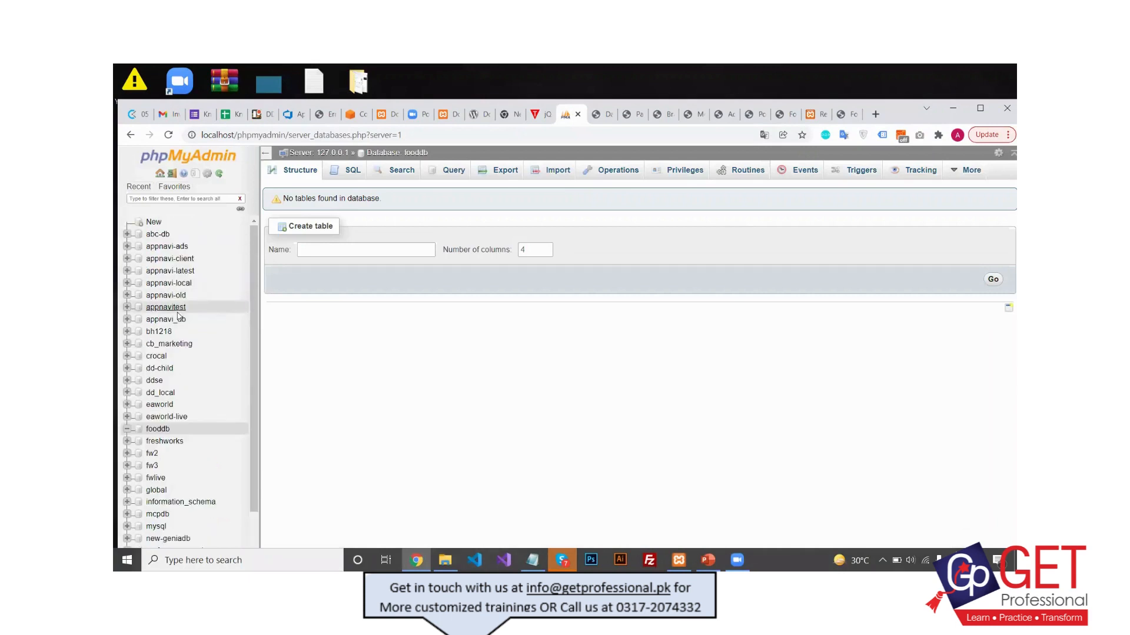
scroll(165, 317, down, 2)
click(157, 342)
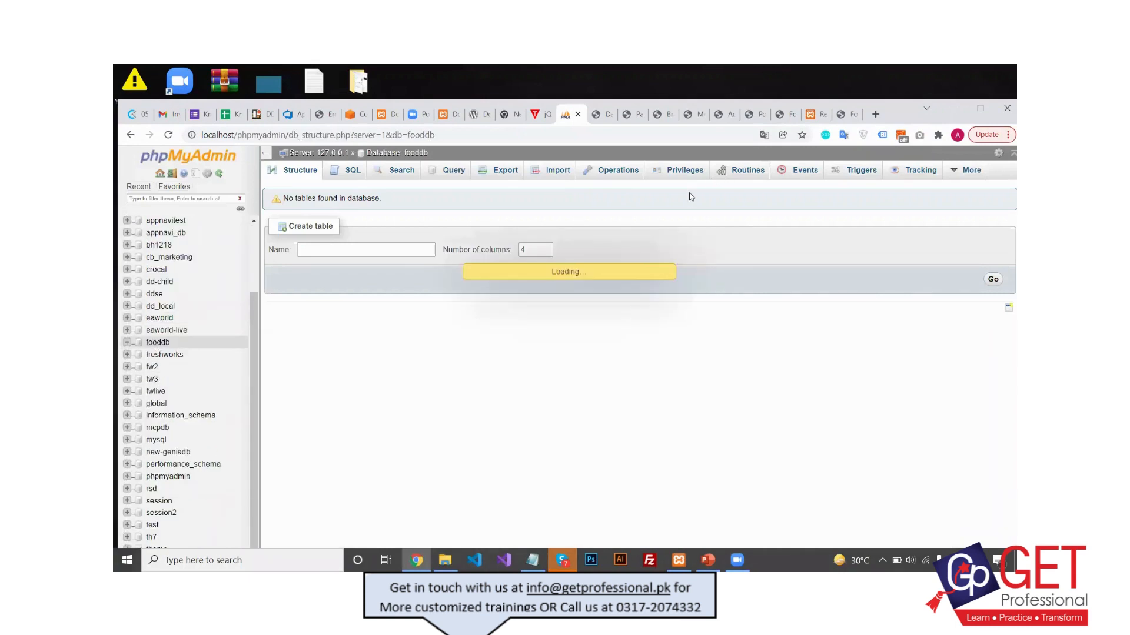
scroll(381, 402, down, 3)
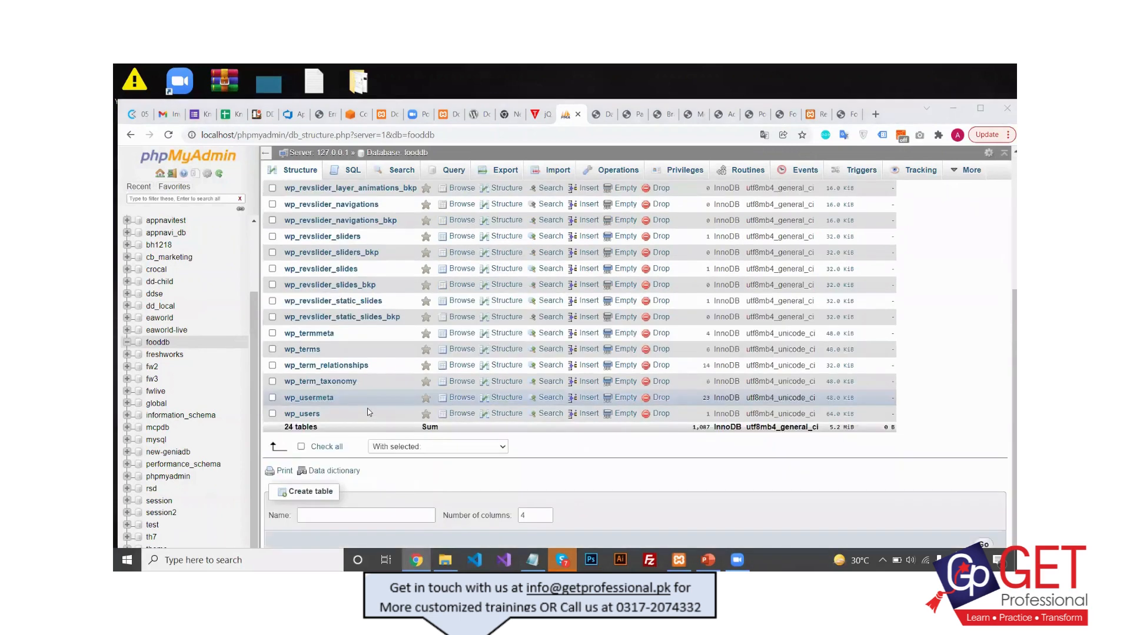
scroll(382, 403, up, 3)
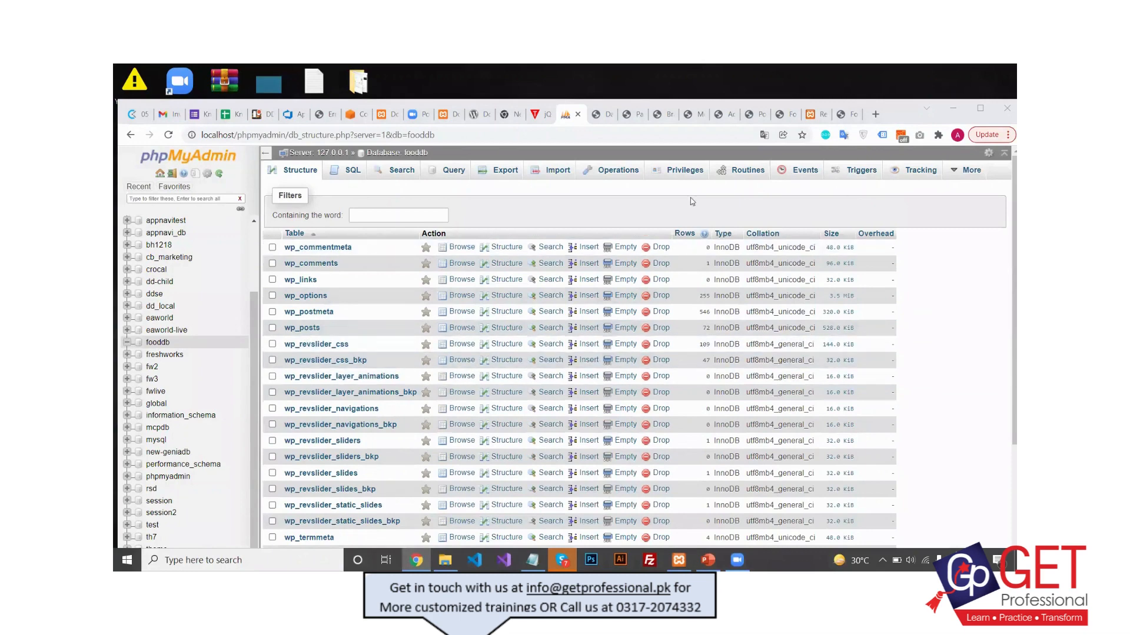
click(506, 176)
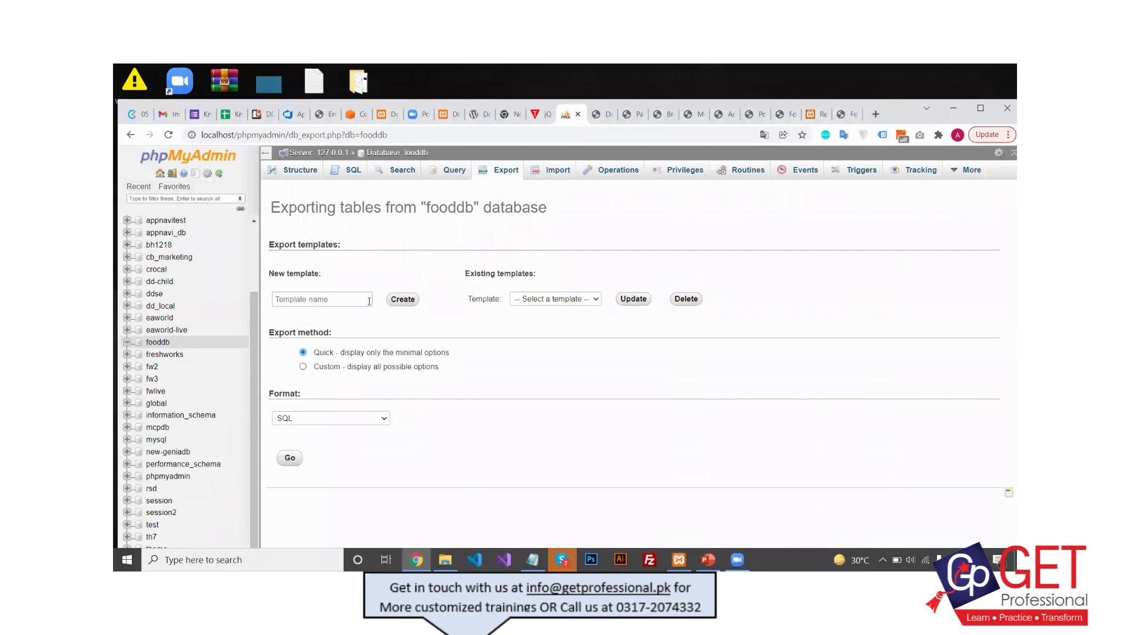
Step: Maximize the Chrome window, then briefly bring up Skype and minimize it again
double_click(893, 110)
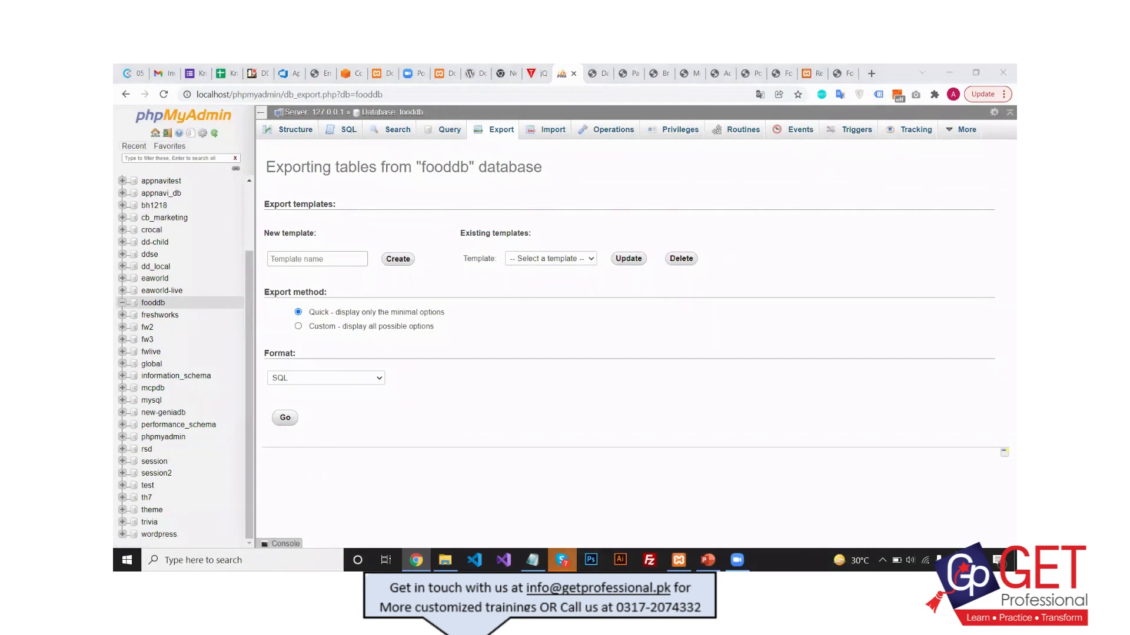
mouse_move(562, 560)
click(562, 509)
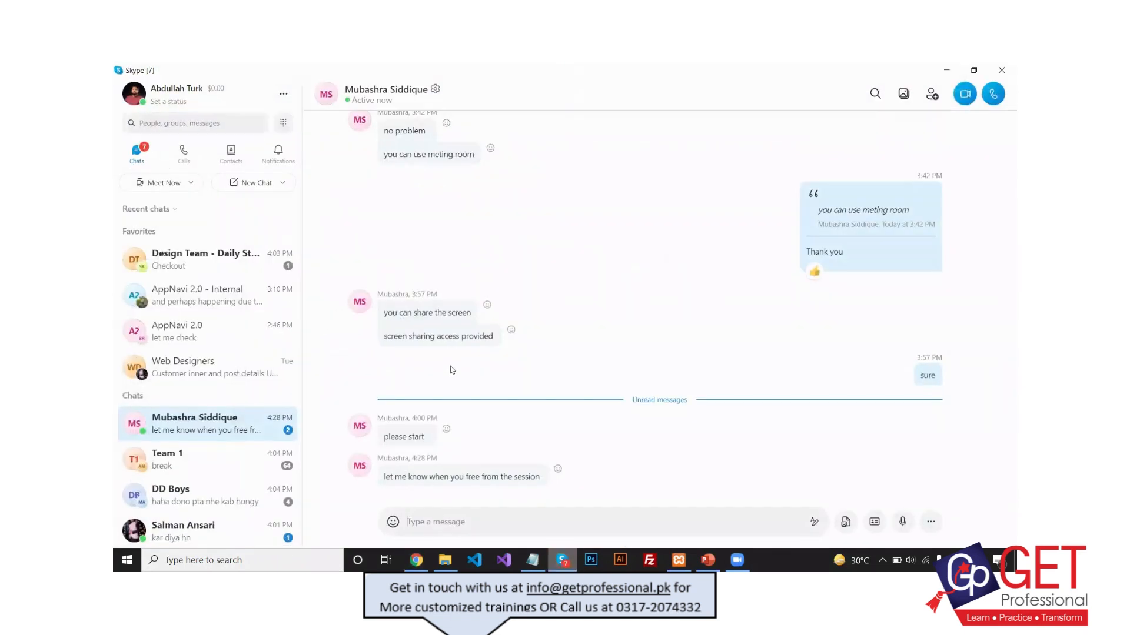
click(946, 70)
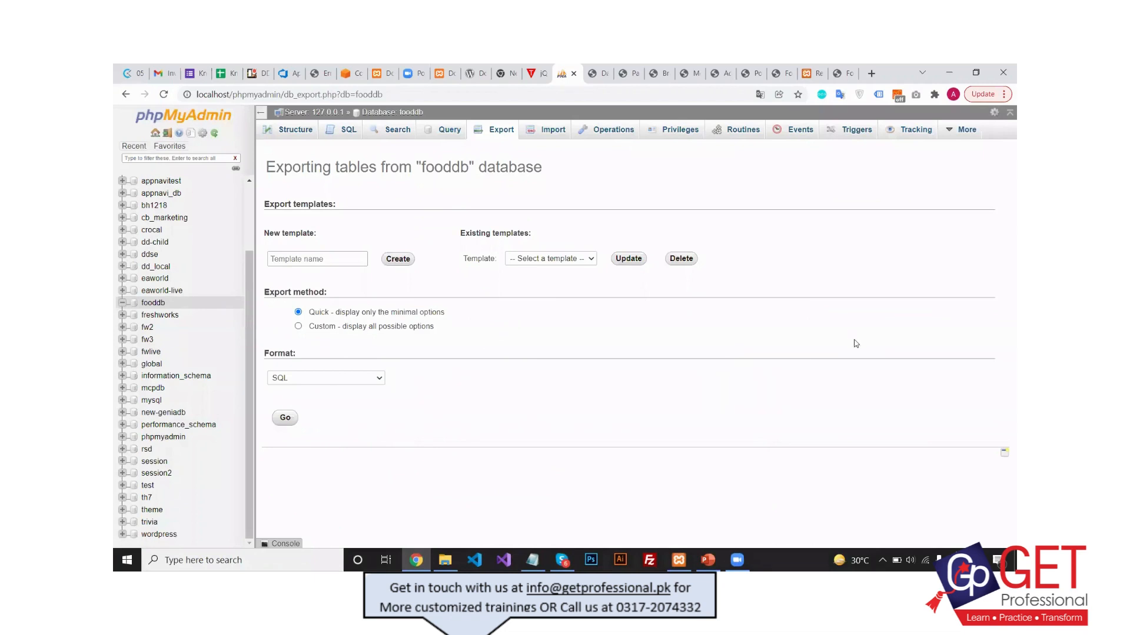